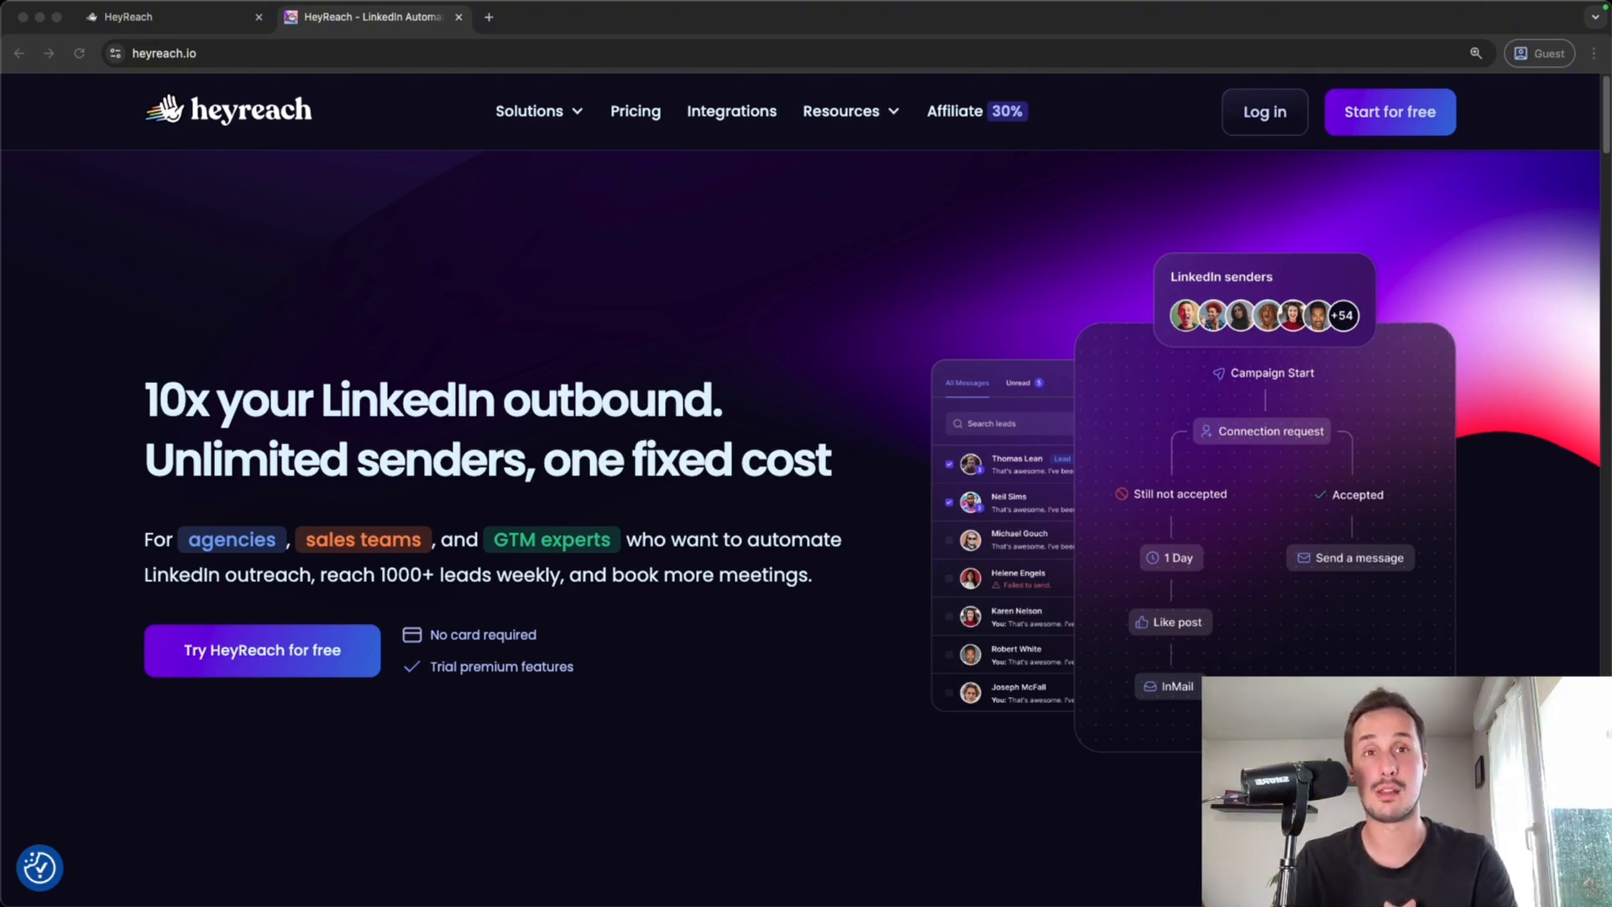
Switch from the HeyReach website to the HeyReach app and view its LinkedIn accounts page.
{"action": "left_click", "coordinate": [341, 27]}
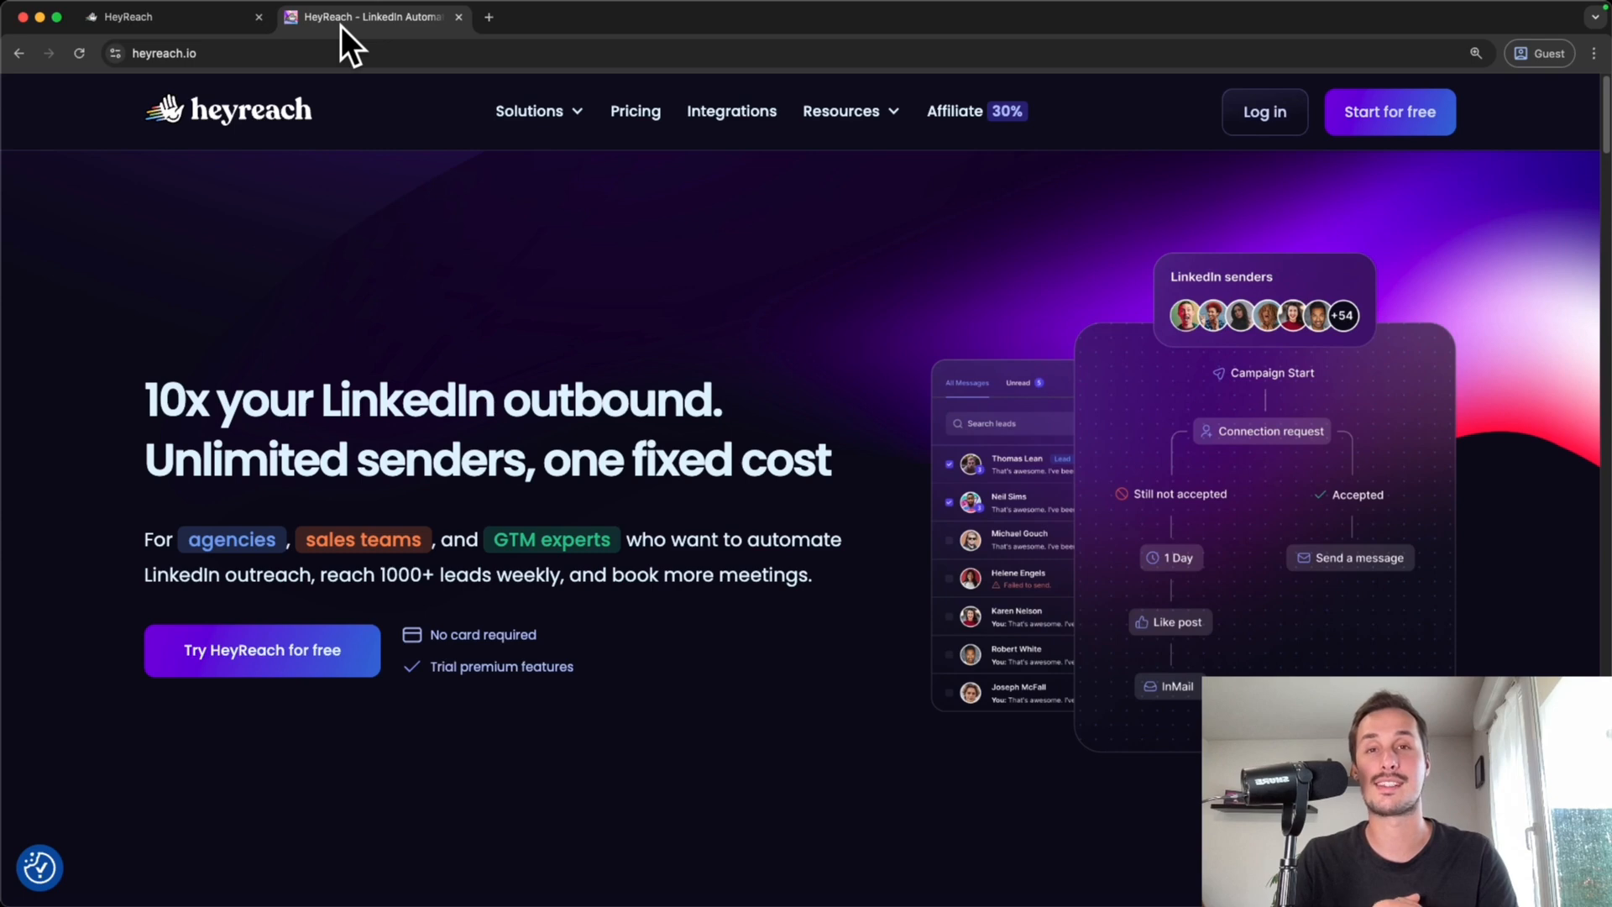
{"action": "left_click", "coordinate": [178, 19]}
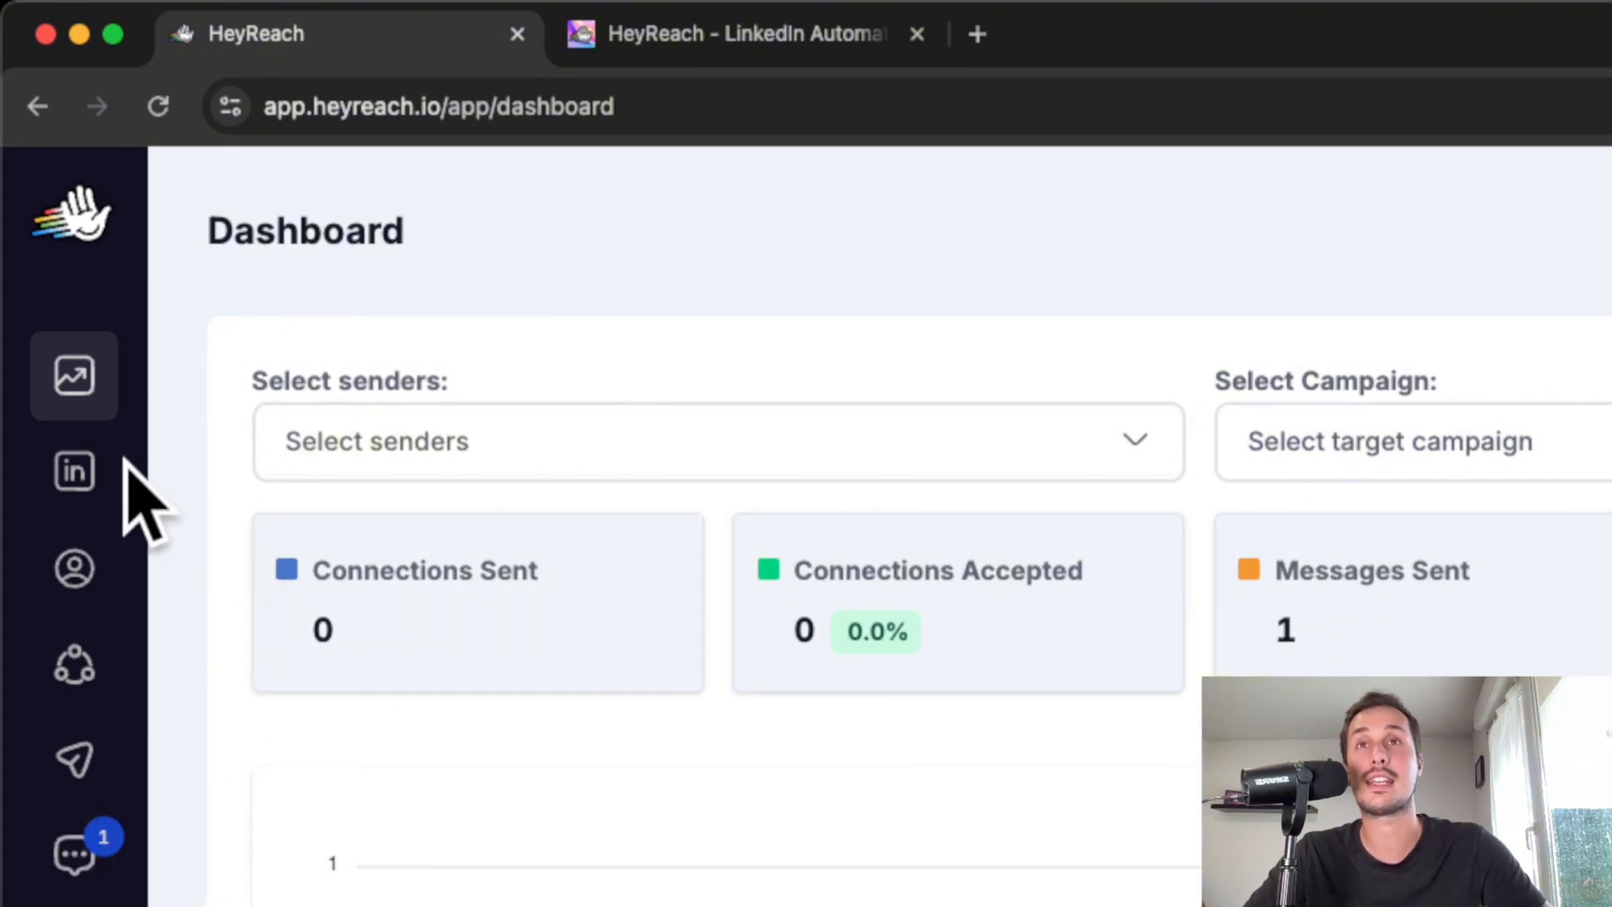
{"action": "left_click", "coordinate": [72, 486]}
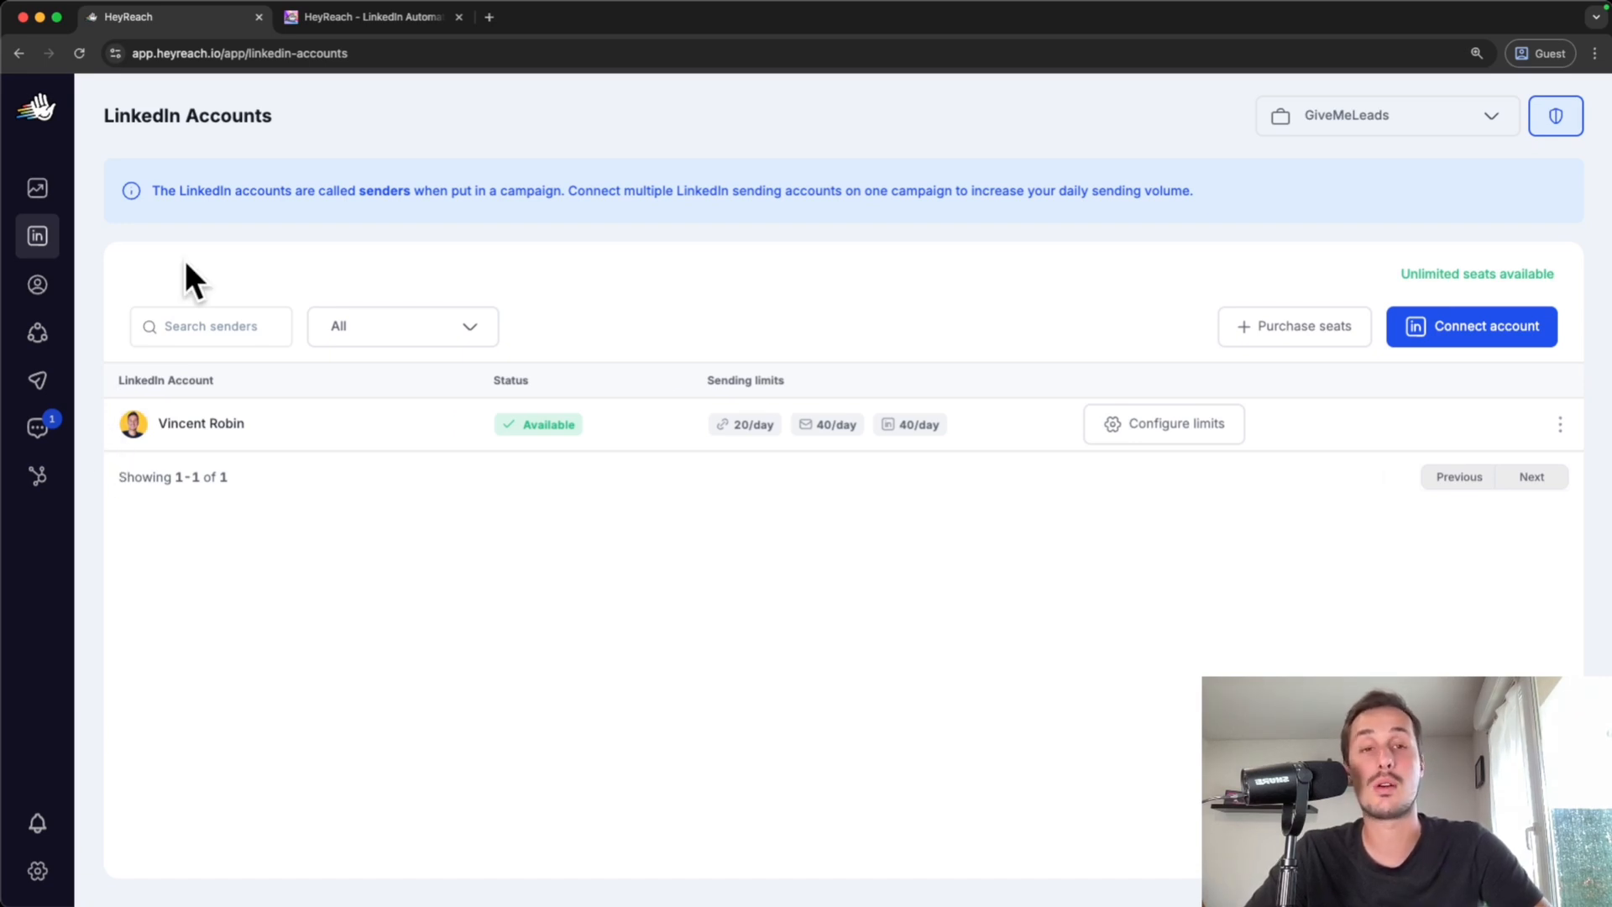
Start adding leads in HeyReach with Import from CSV as the import method, and continue to the next stage.
{"action": "left_click", "coordinate": [37, 290]}
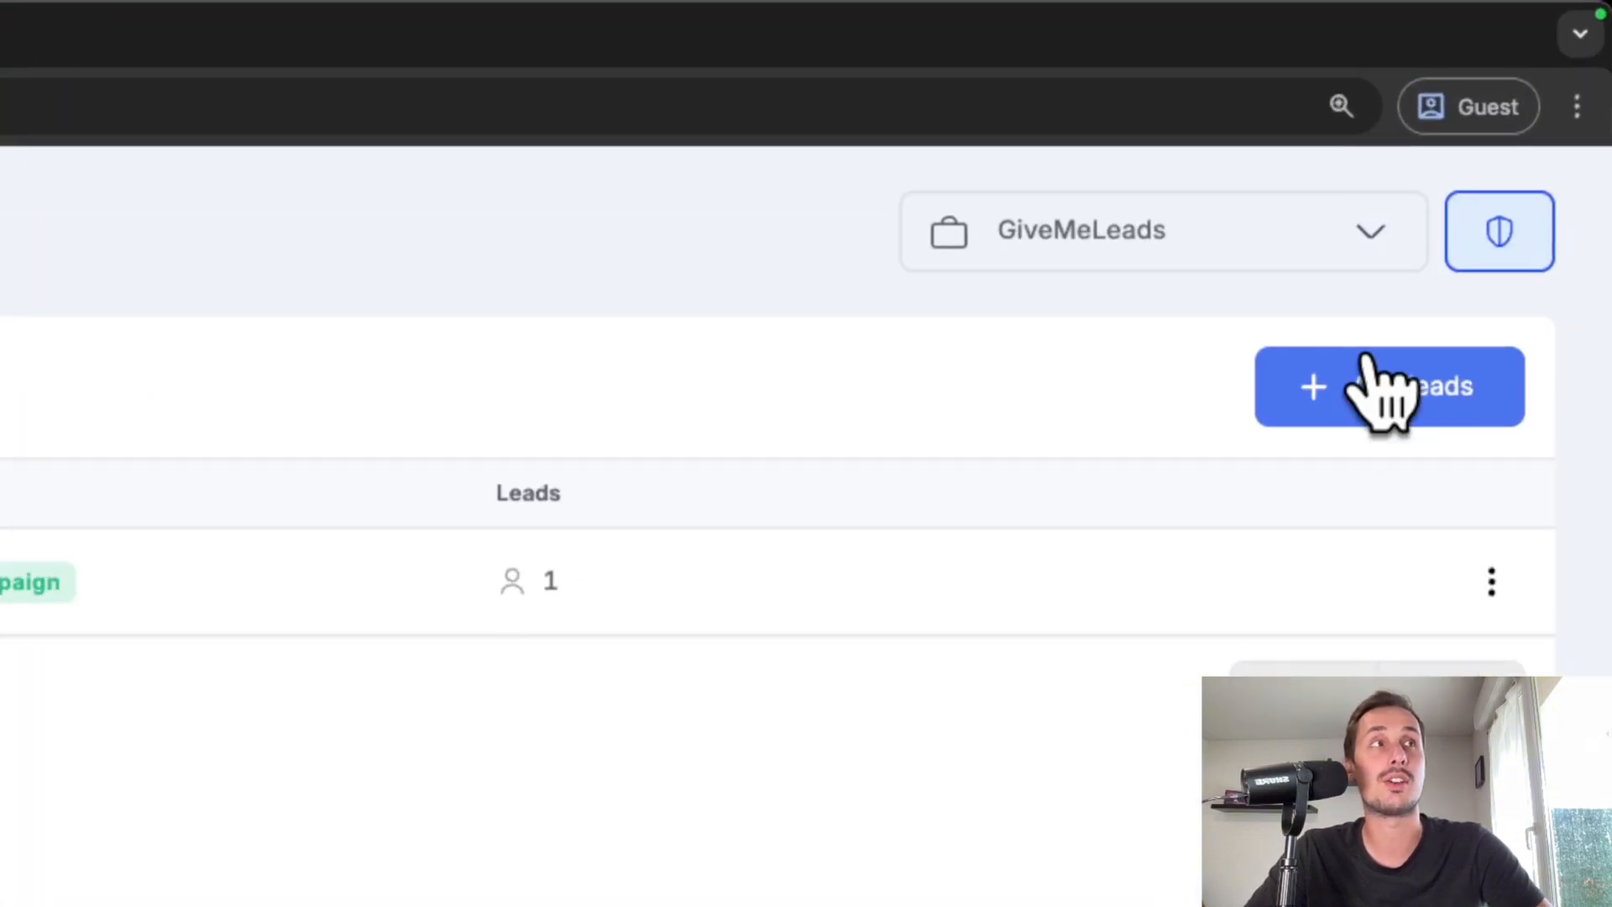
{"action": "left_click", "coordinate": [1389, 401]}
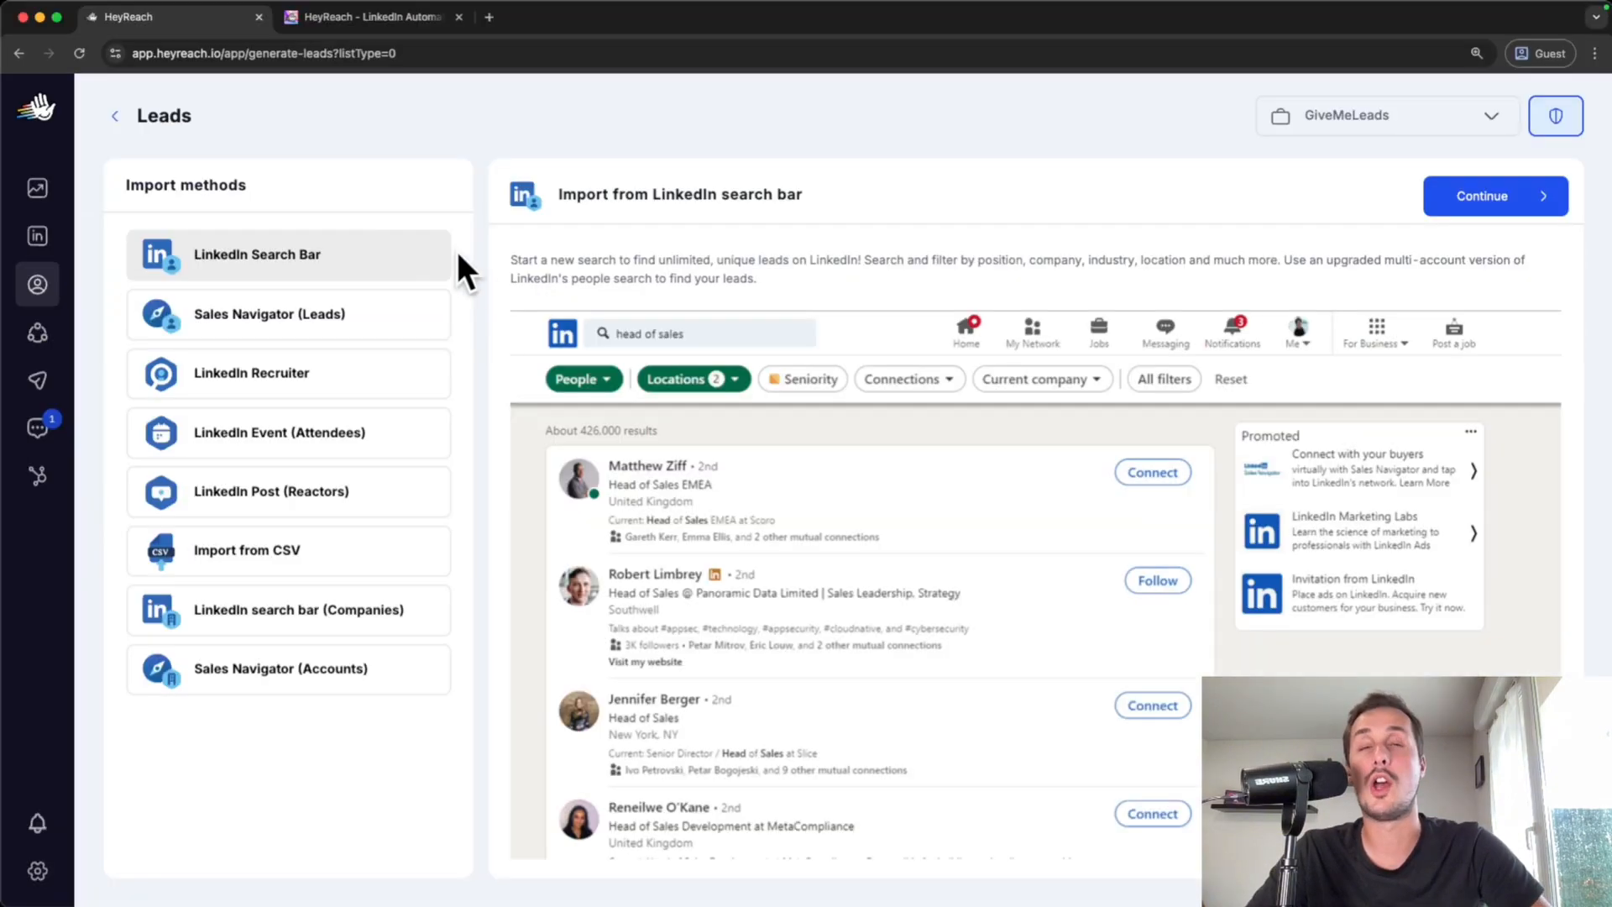
{"action": "left_click", "coordinate": [286, 576]}
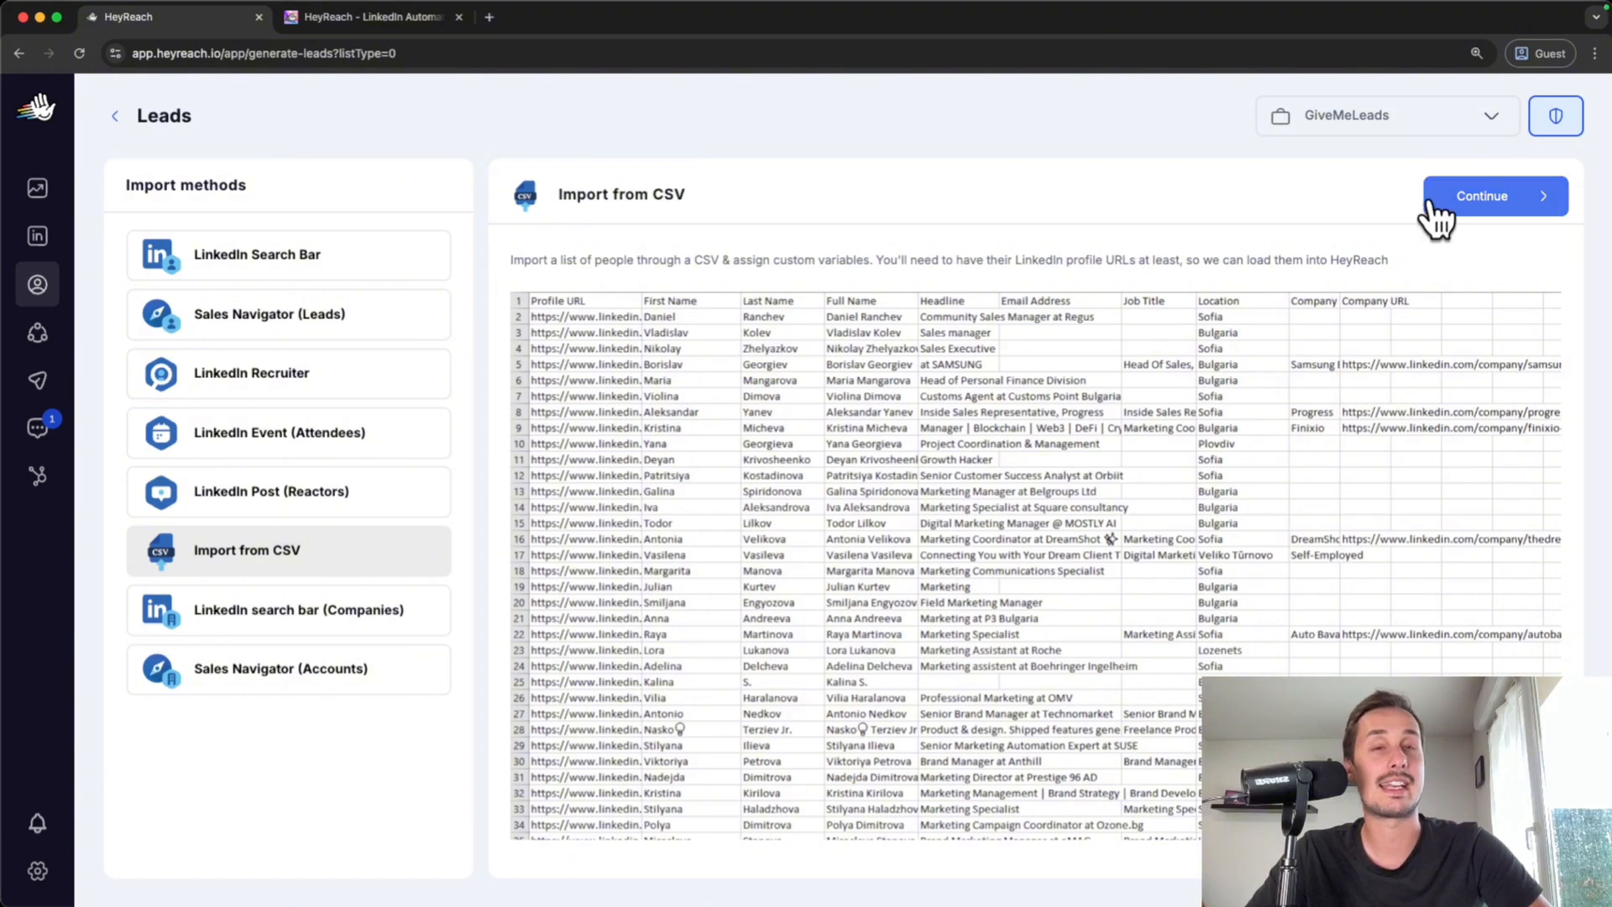
{"action": "left_click", "coordinate": [1464, 219]}
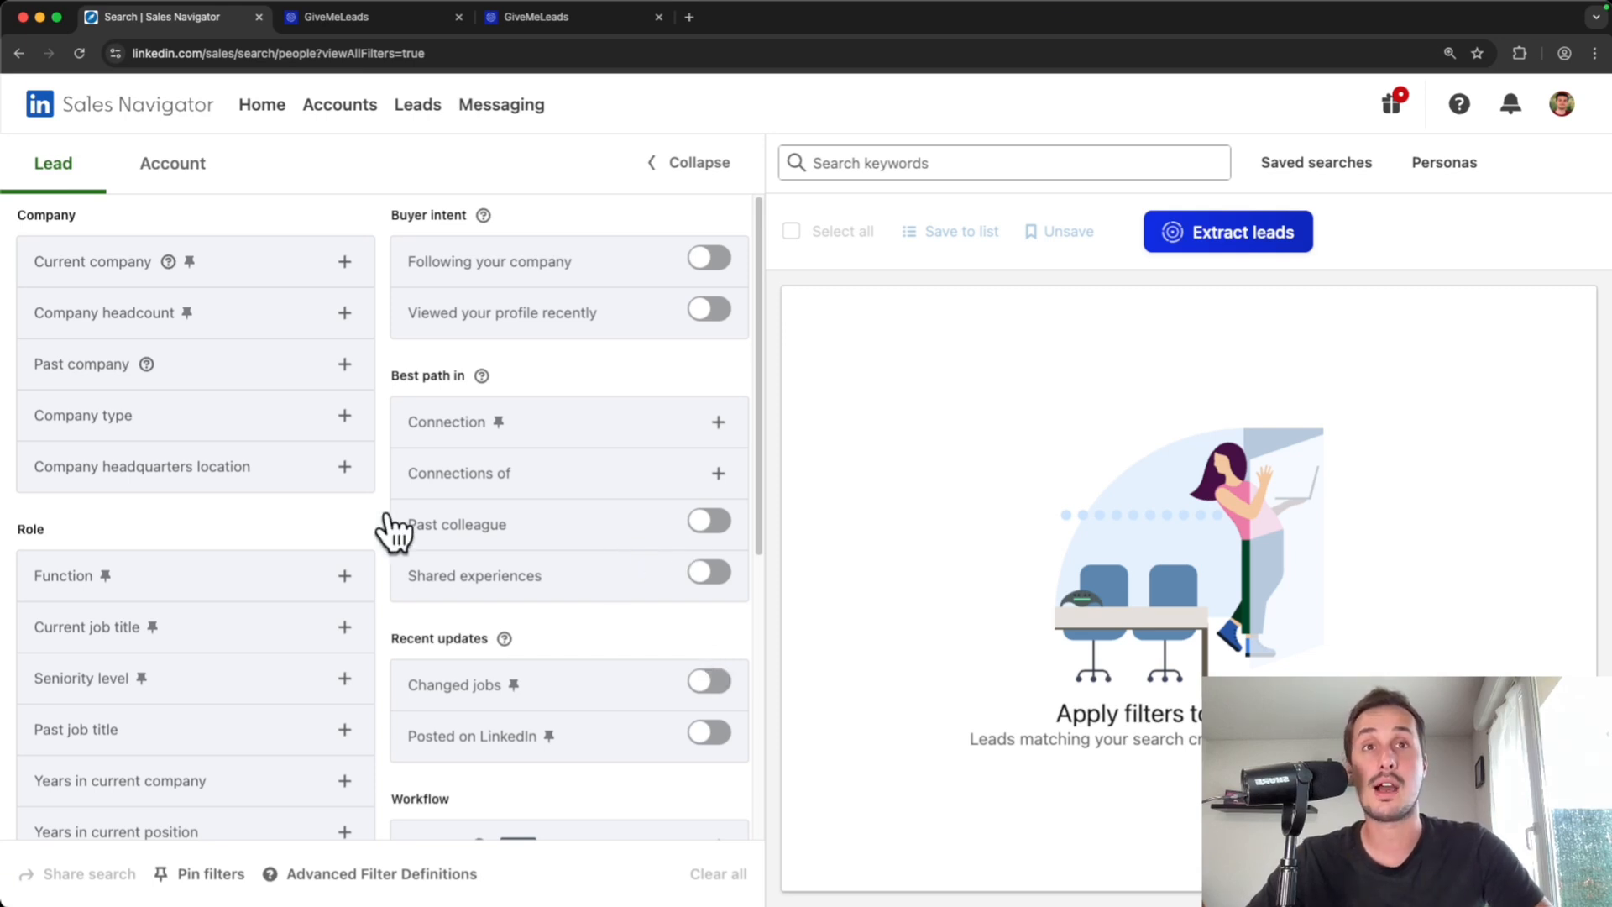
Filter the Sales Navigator lead search by the current job title "Head of marketing", entered in quotation marks.
{"action": "scroll", "coordinate": [345, 541], "scroll_direction": "down", "scroll_amount": 2}
{"action": "left_click", "coordinate": [345, 459]}
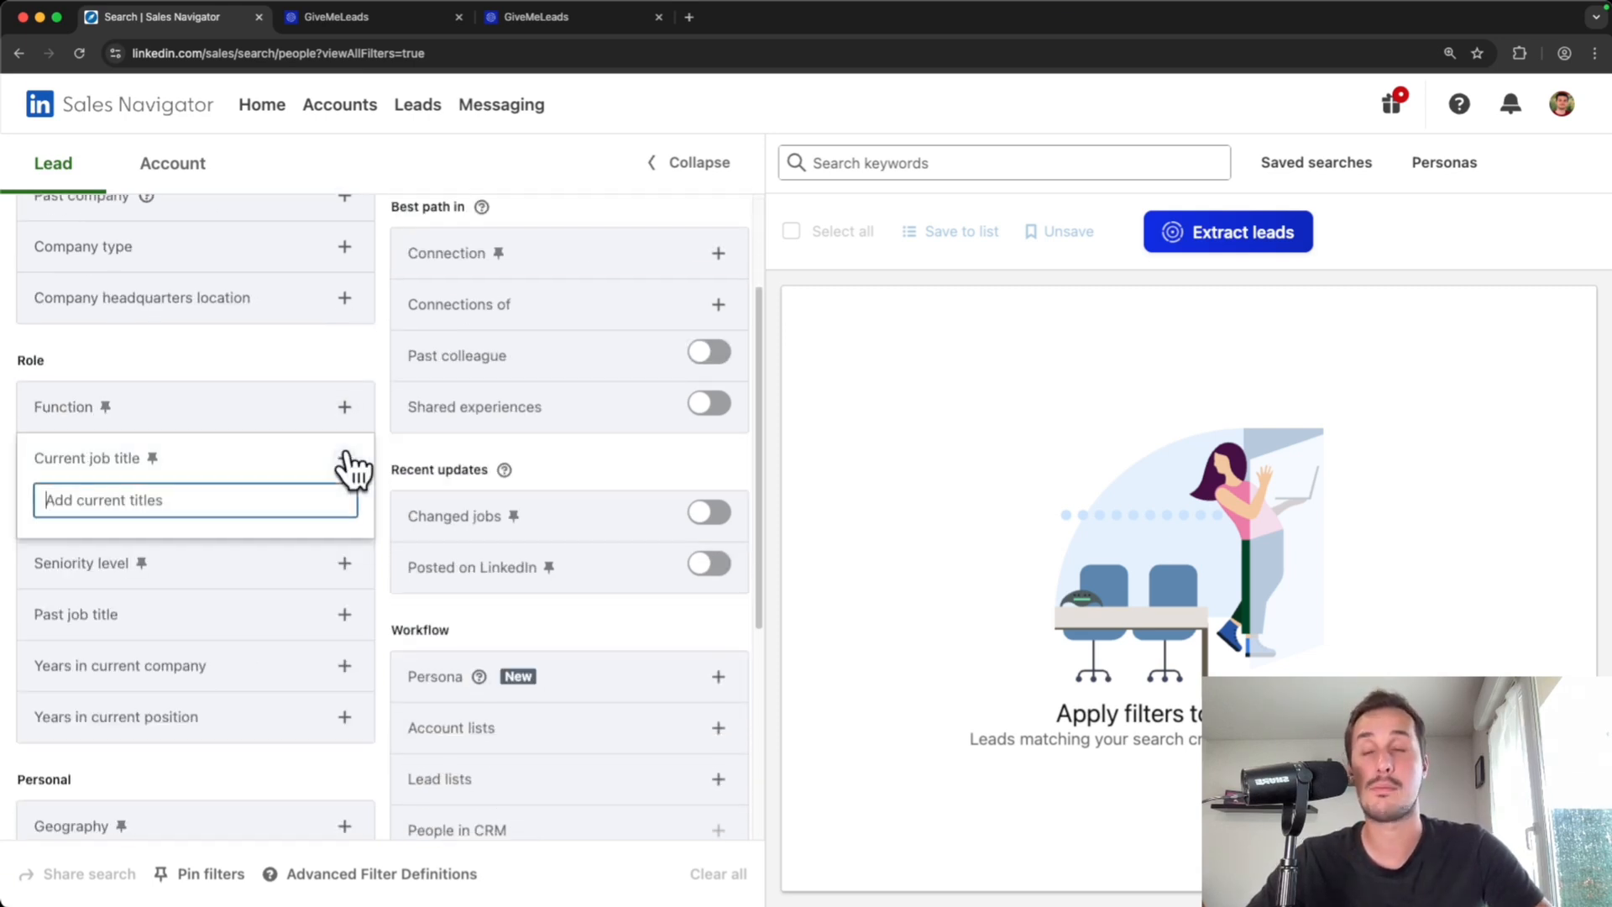
{"action": "type", "text": "\"Hea"}
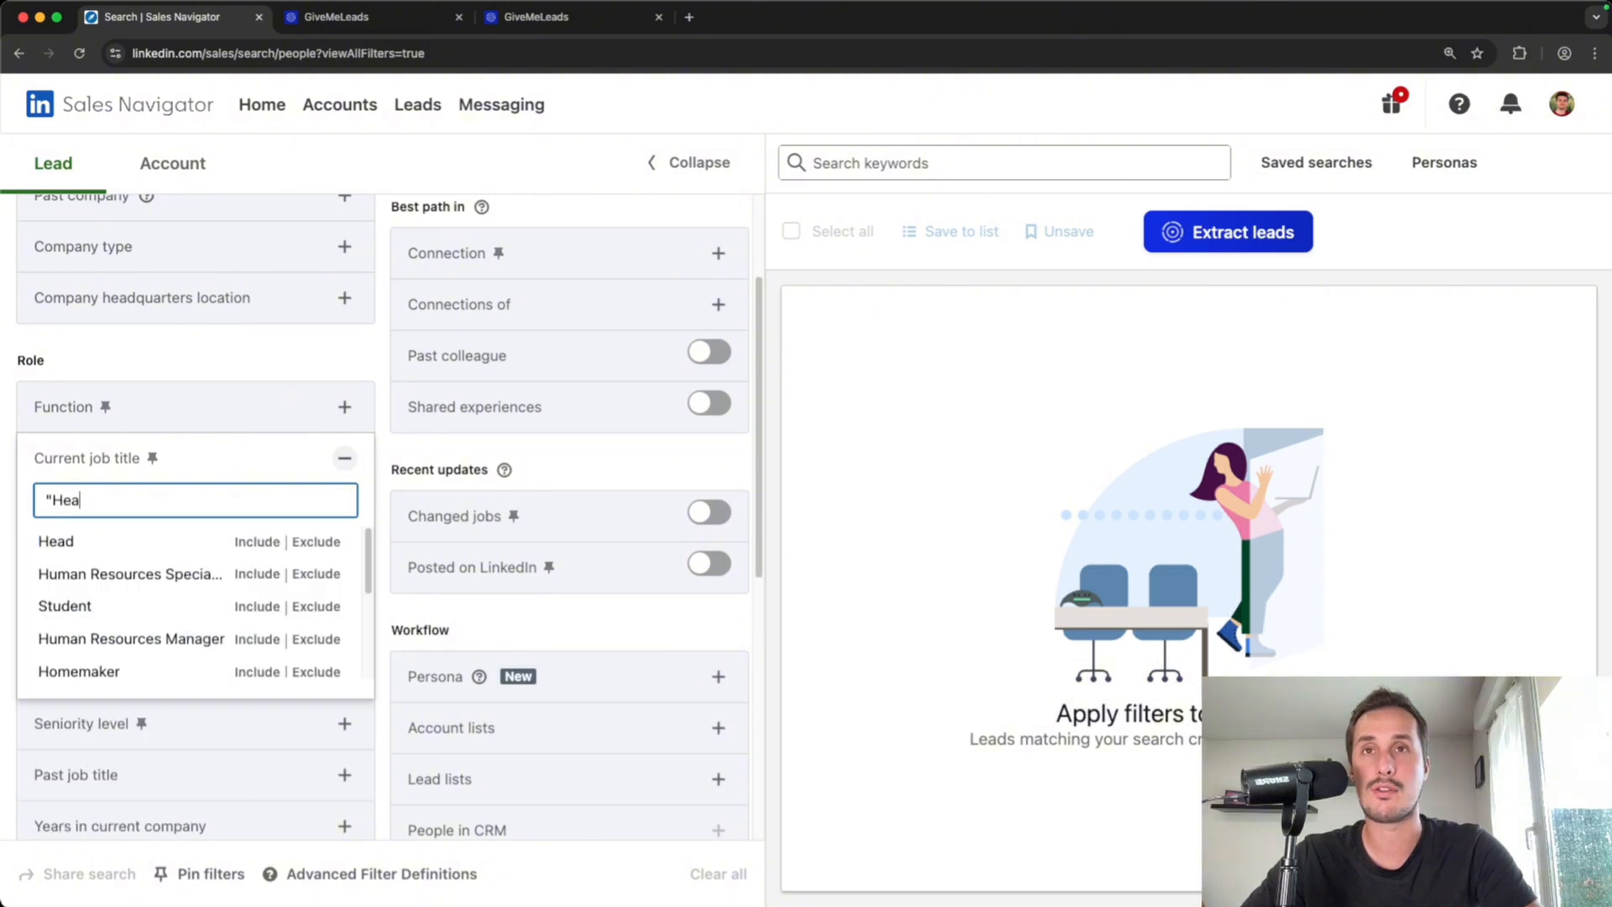
{"action": "type", "text": "d of marketing\""}
{"action": "key", "text": "Return"}
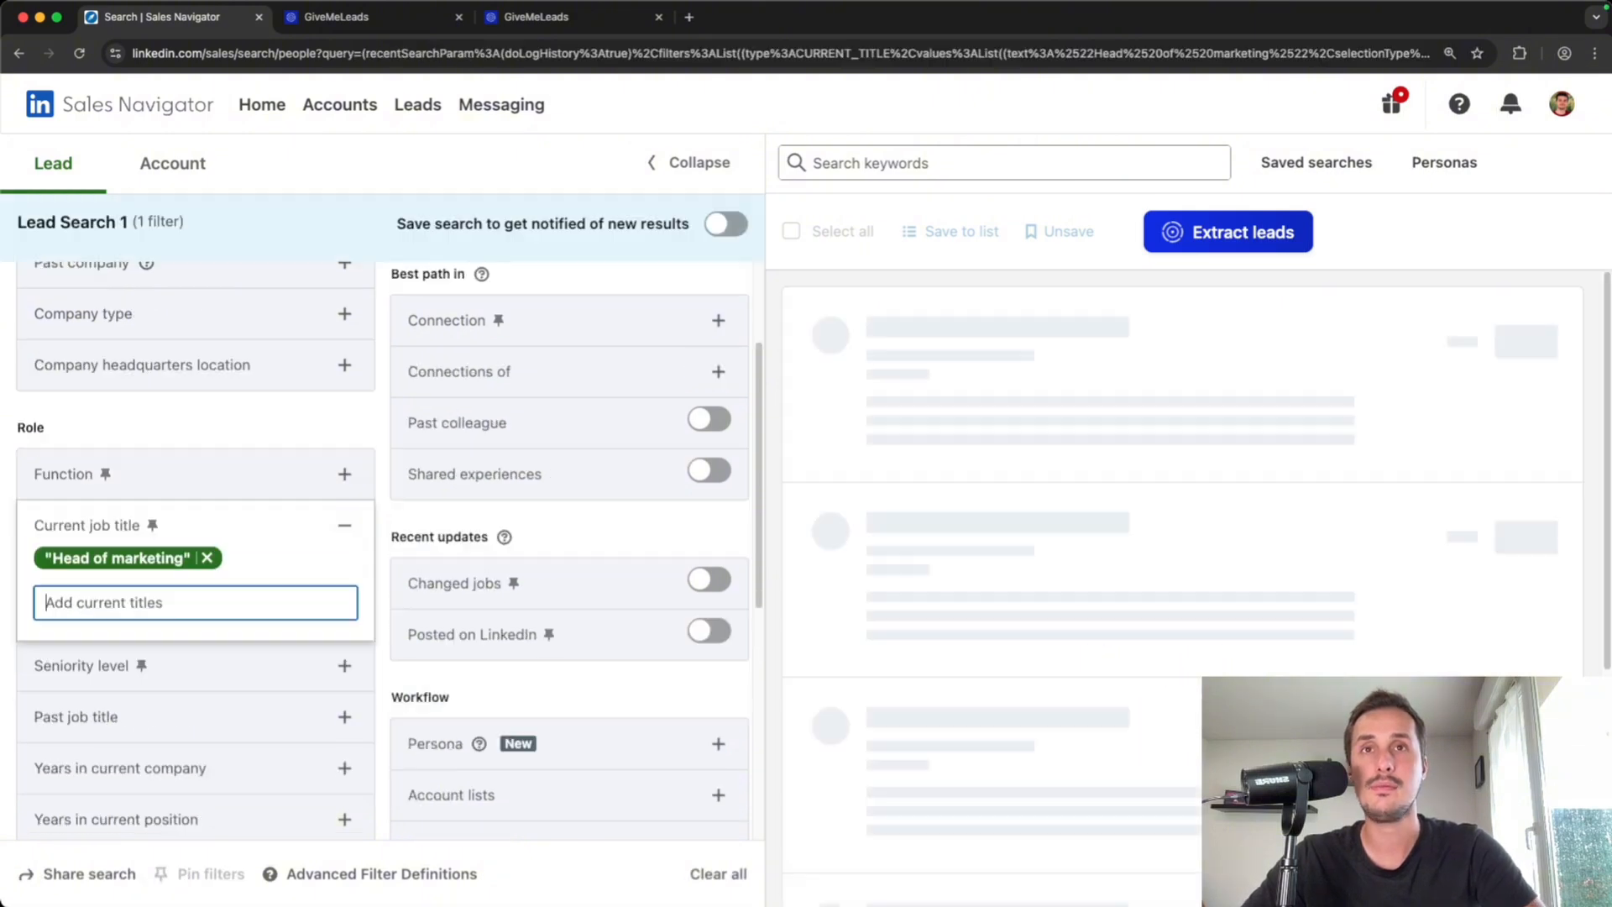
Add a company headcount filter of 501-1000 to the lead search.
{"action": "scroll", "coordinate": [338, 491], "scroll_direction": "up", "scroll_amount": 2}
{"action": "left_click", "coordinate": [344, 413]}
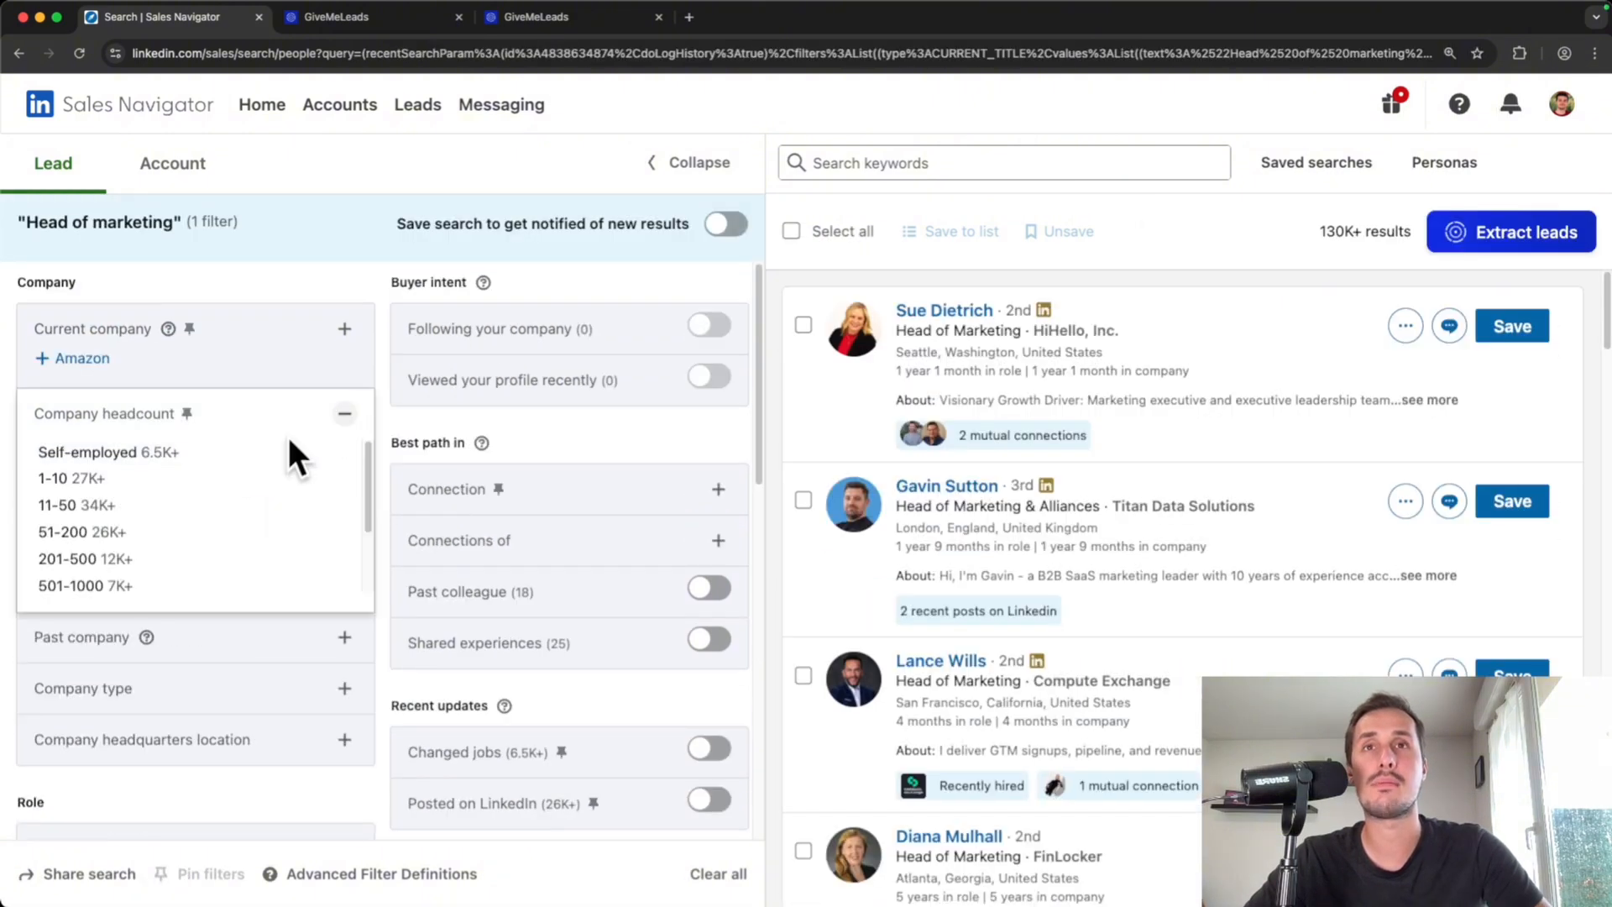
{"action": "scroll", "coordinate": [109, 570], "scroll_direction": "down", "scroll_amount": 1}
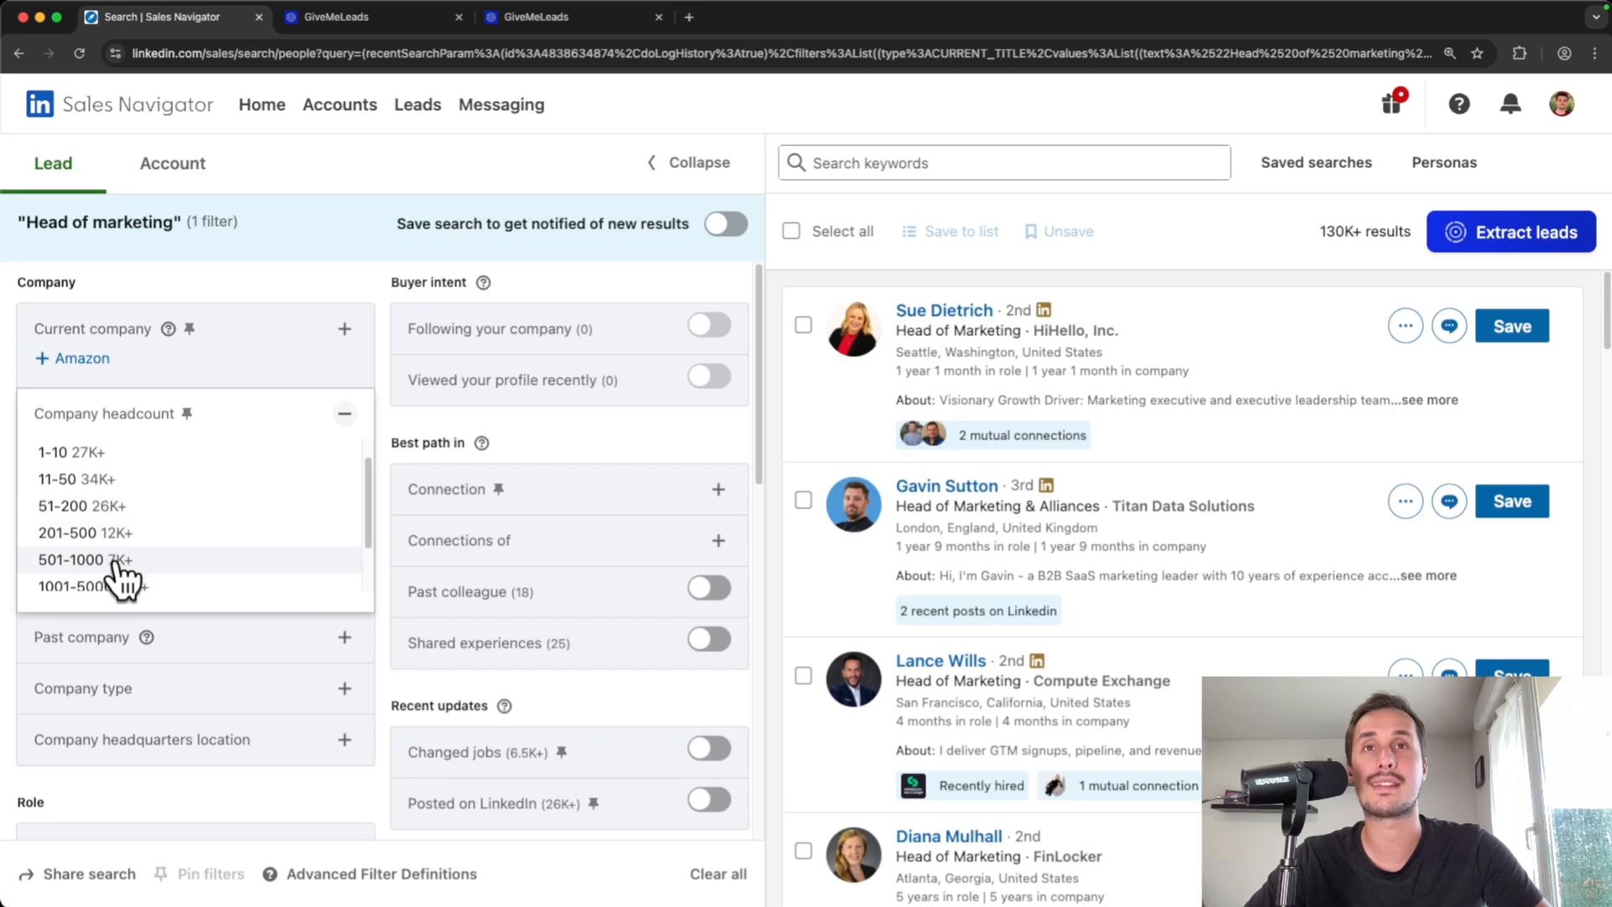
{"action": "left_click", "coordinate": [101, 558]}
{"action": "left_click", "coordinate": [314, 274]}
Include New York, United States as the geography filter of the lead search.
{"action": "scroll", "coordinate": [291, 525], "scroll_direction": "down", "scroll_amount": 6}
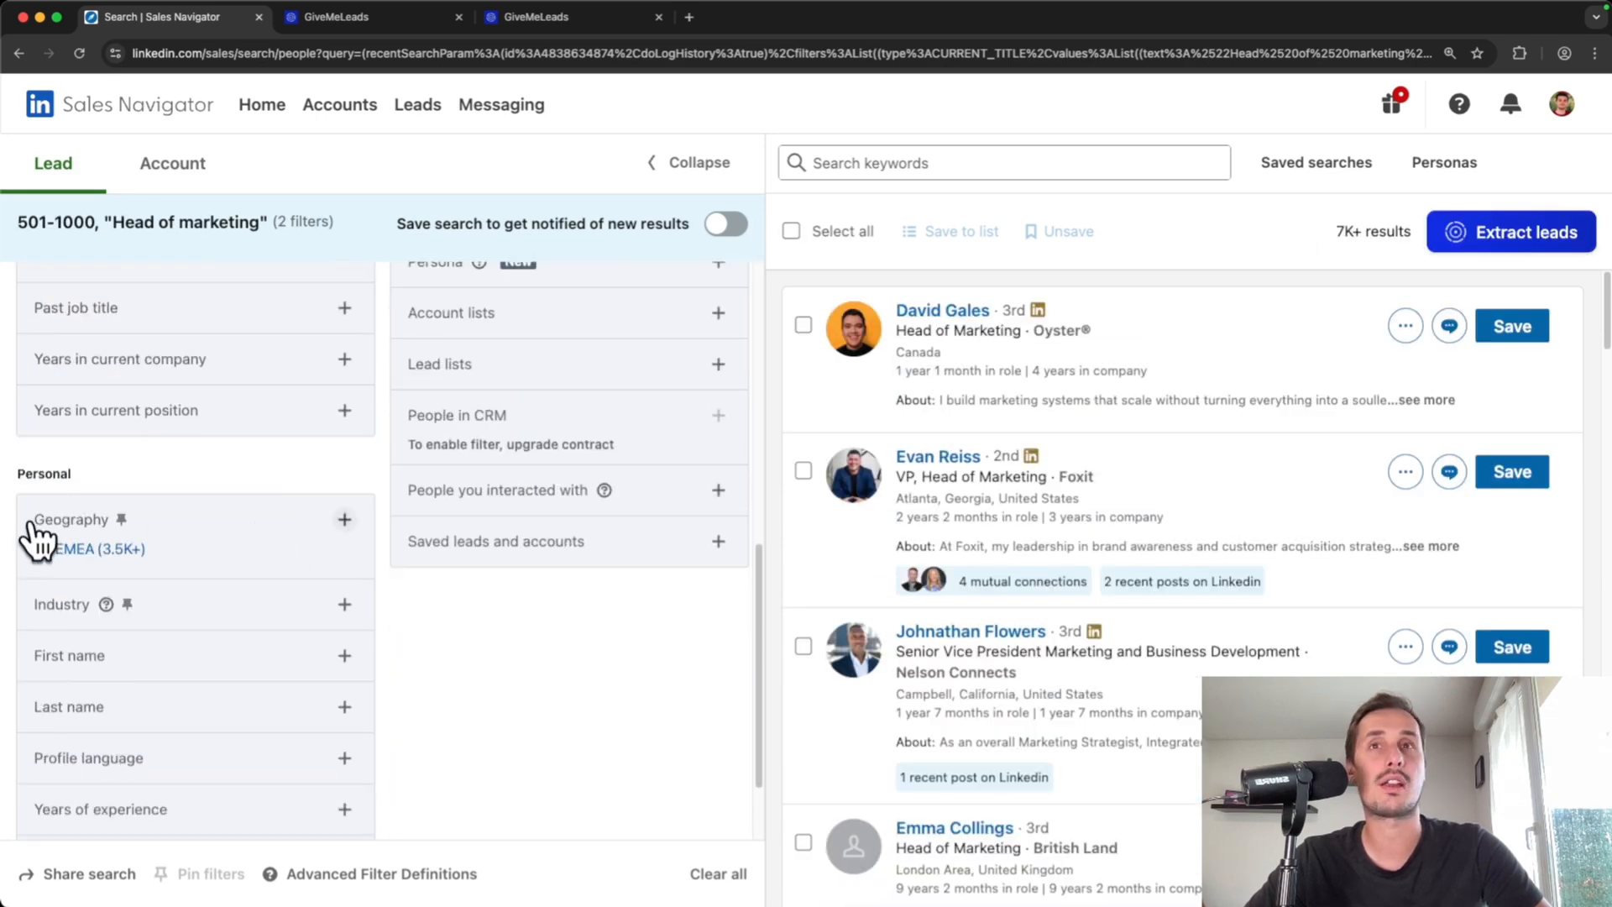
{"action": "left_click", "coordinate": [344, 519]}
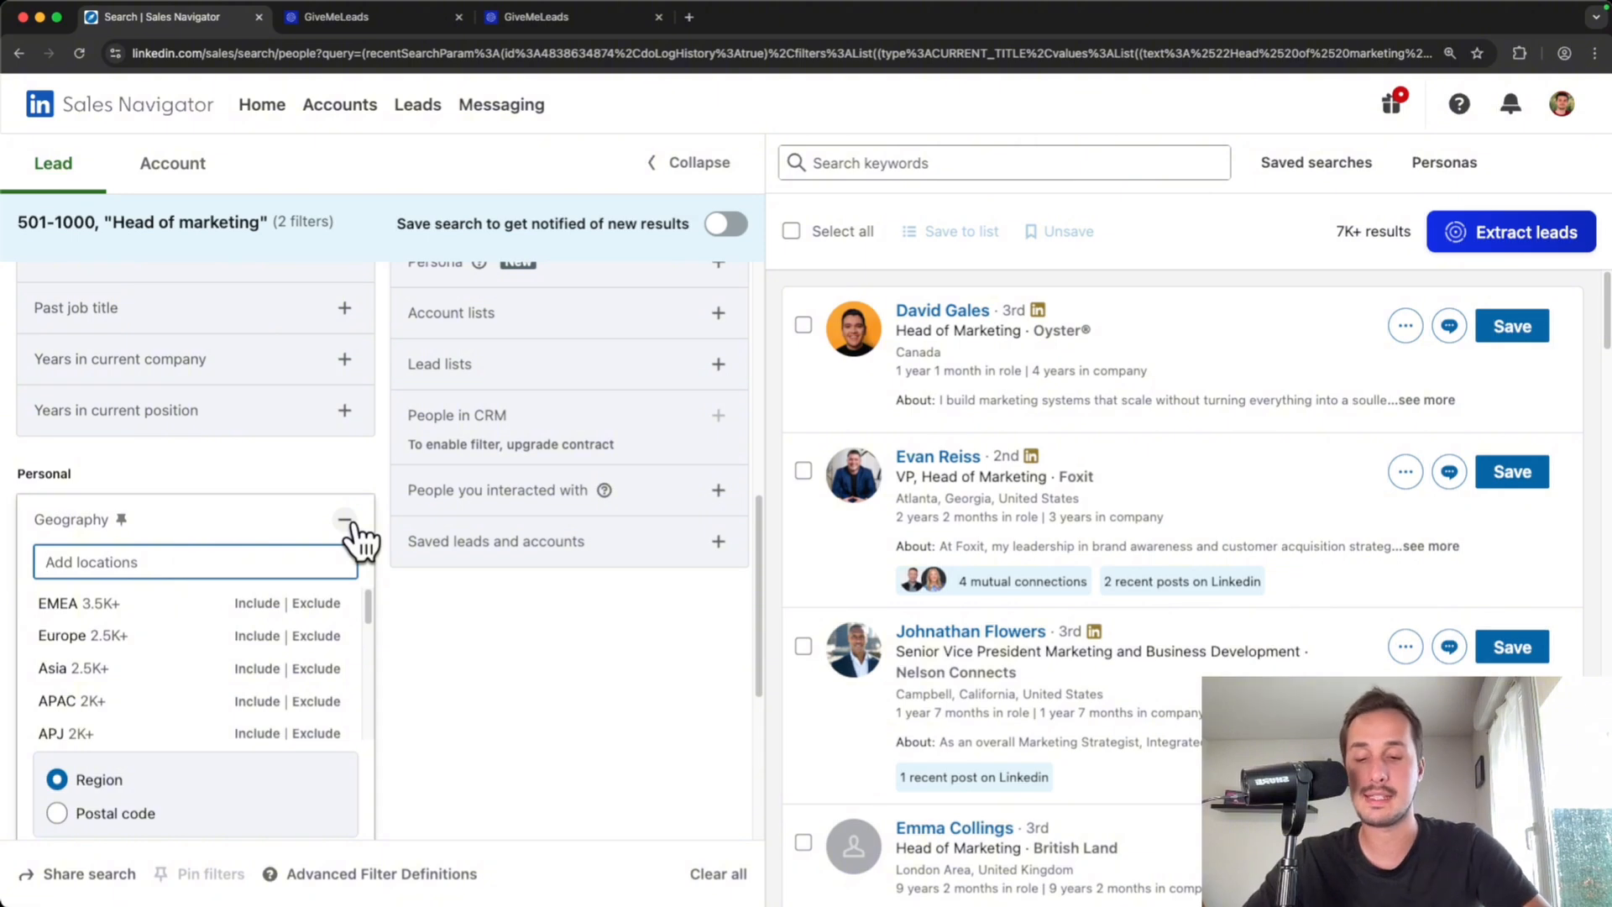
{"action": "type", "text": "new york"}
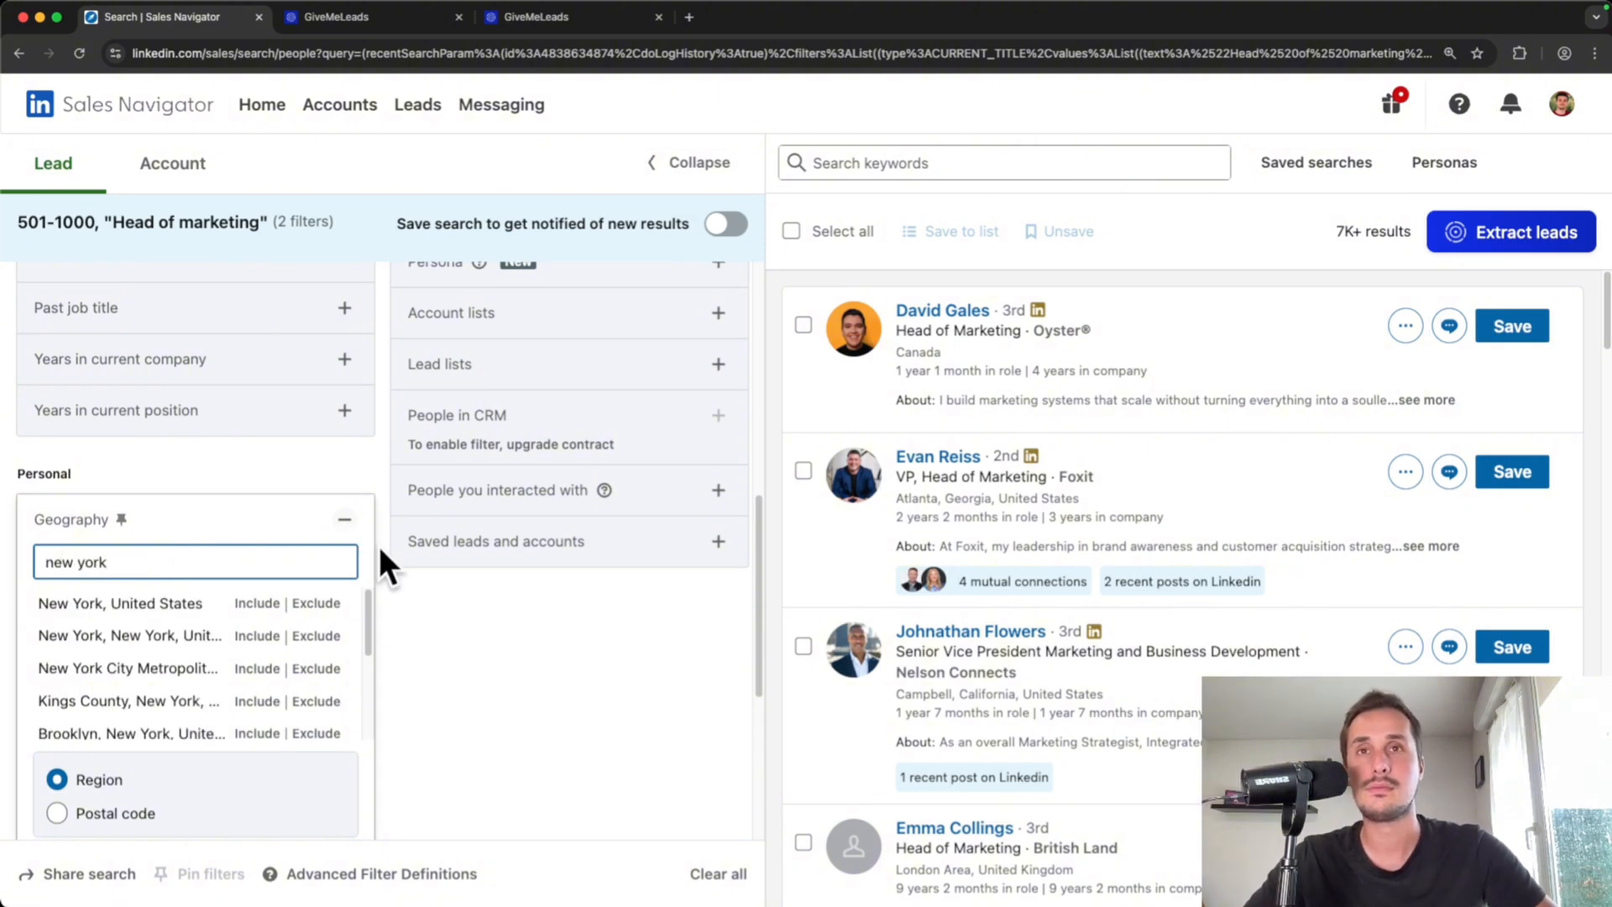
{"action": "left_click", "coordinate": [265, 604]}
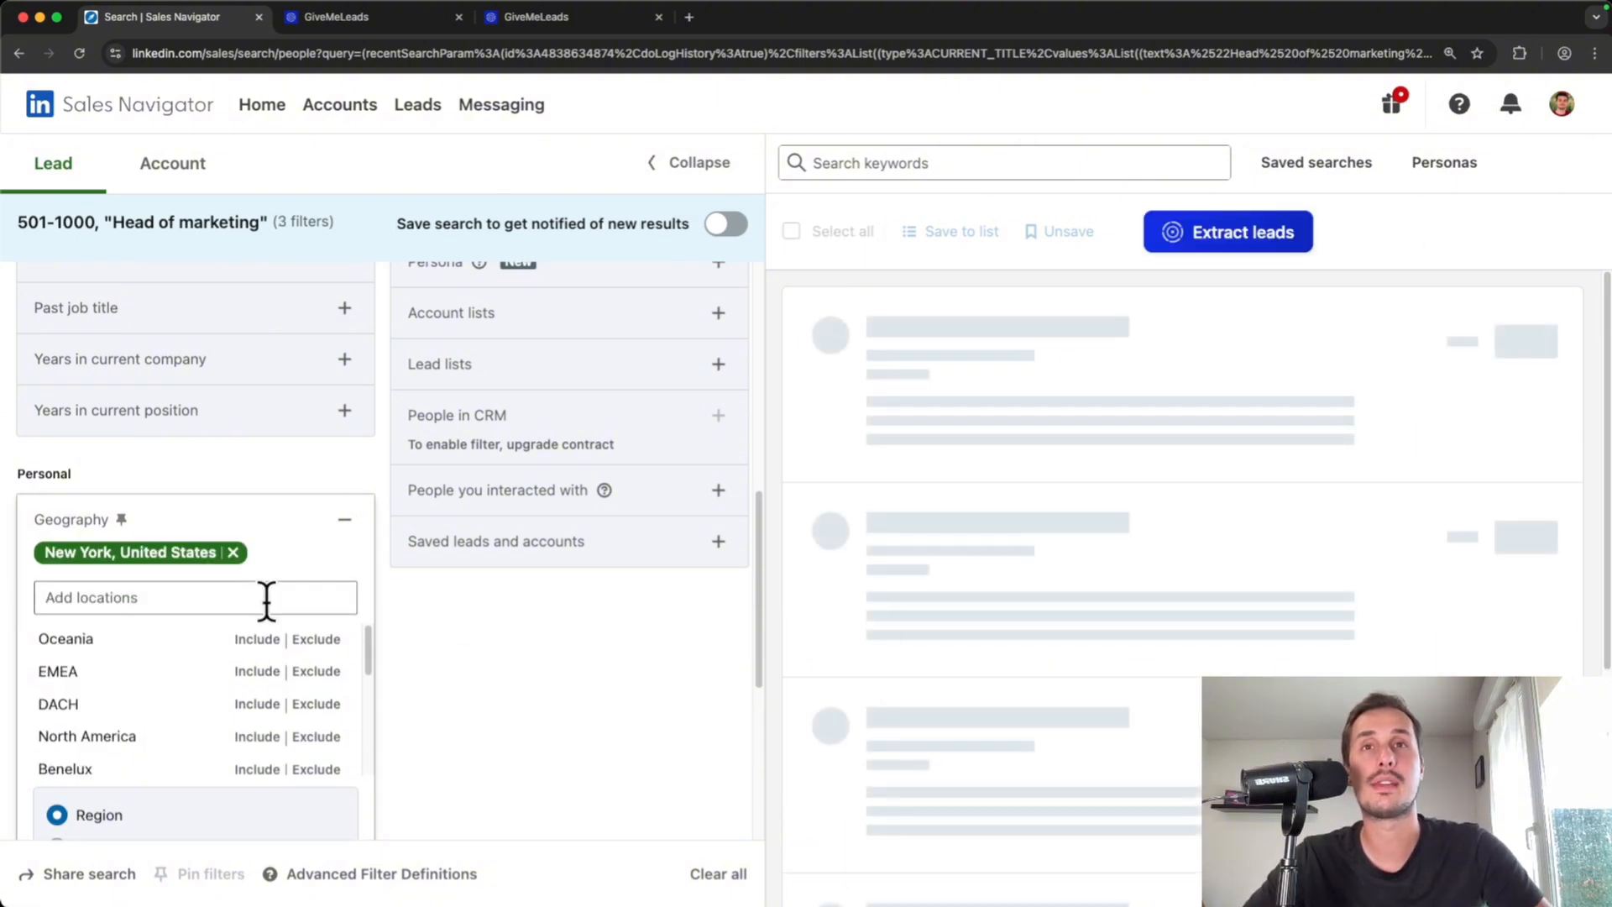
{"action": "left_click", "coordinate": [507, 650]}
{"action": "scroll", "coordinate": [304, 527], "scroll_direction": "up", "scroll_amount": 6}
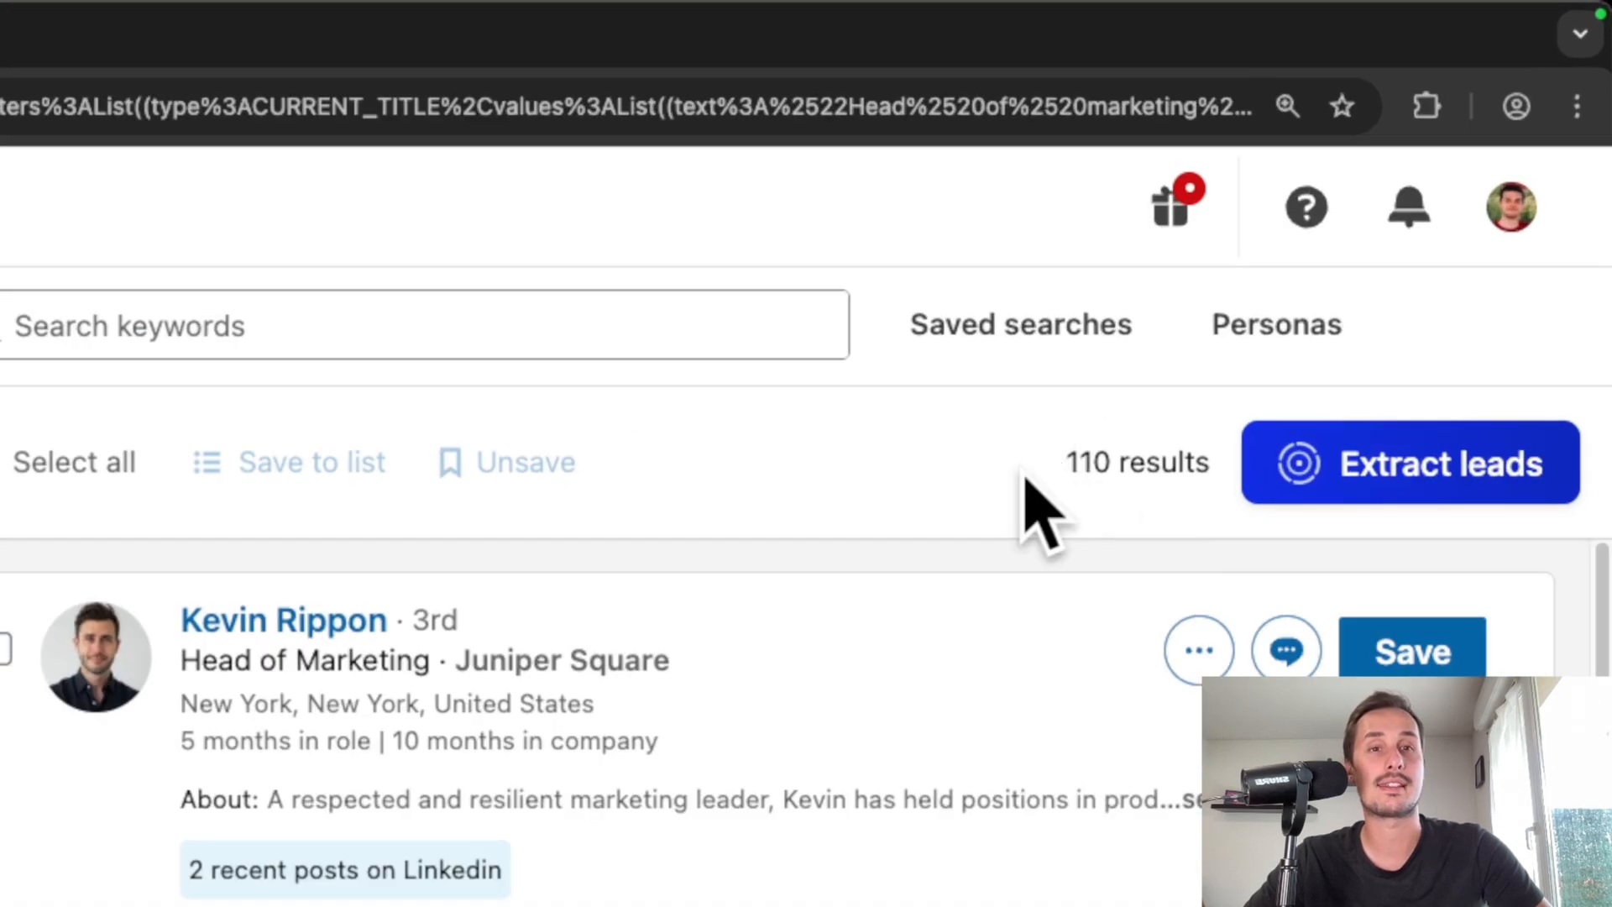
Examine the result count and the listed leads' job titles, companies and locations against the search filters.
{"action": "left_click_drag", "start_coordinate": [1339, 231], "coordinate": [1387, 231]}
{"action": "left_click_drag", "start_coordinate": [1163, 464], "coordinate": [1195, 486]}
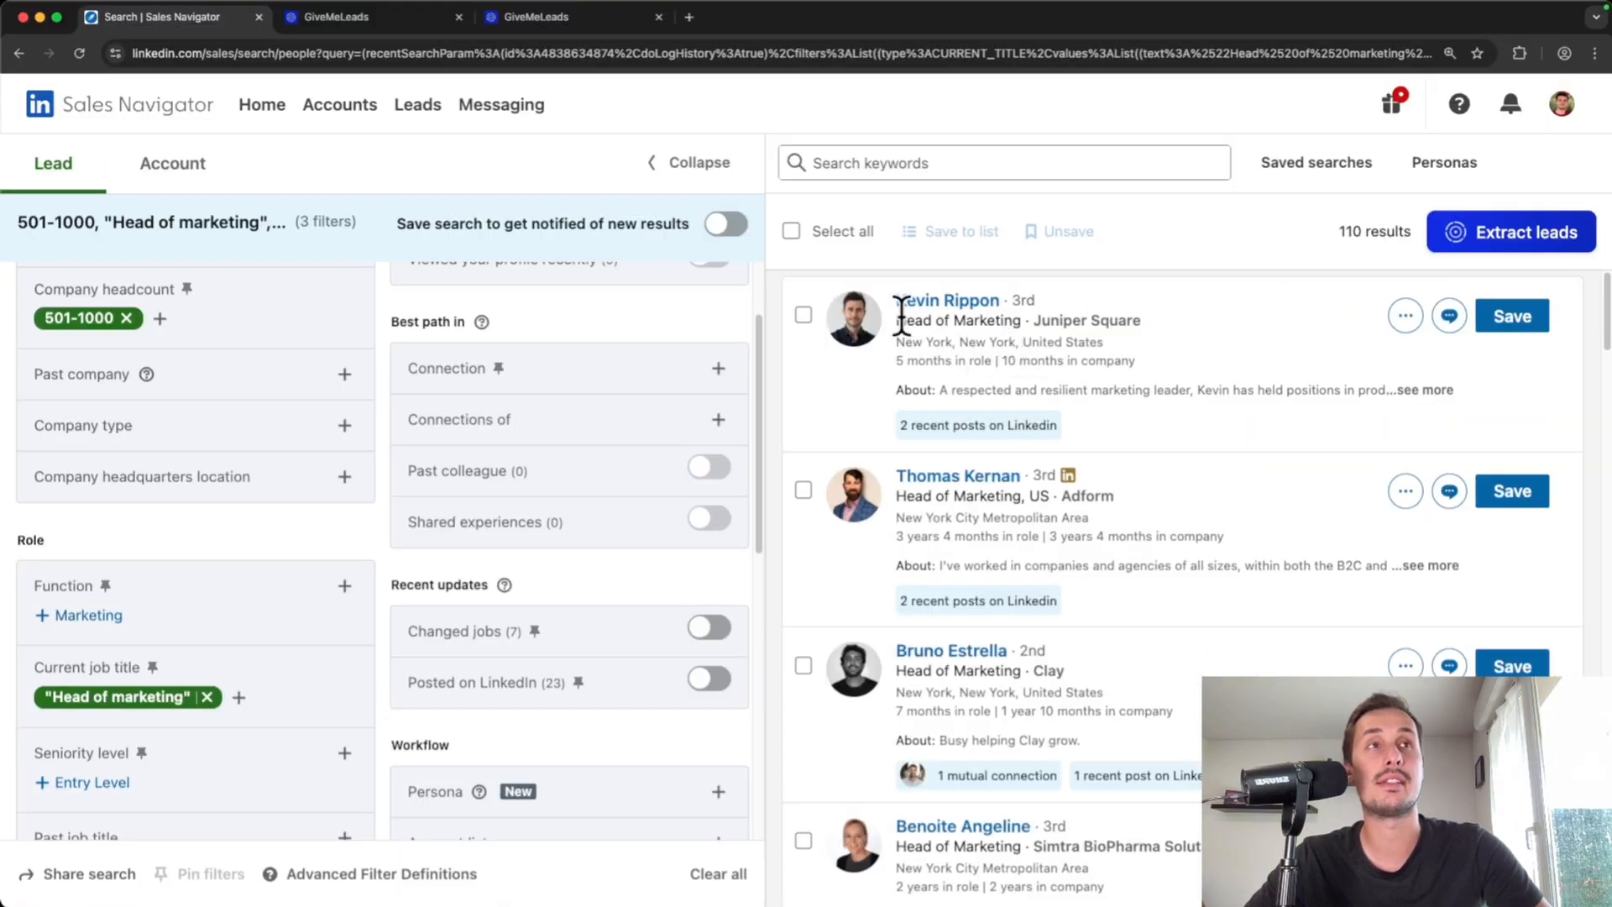
{"action": "left_click_drag", "start_coordinate": [896, 320], "coordinate": [1020, 323]}
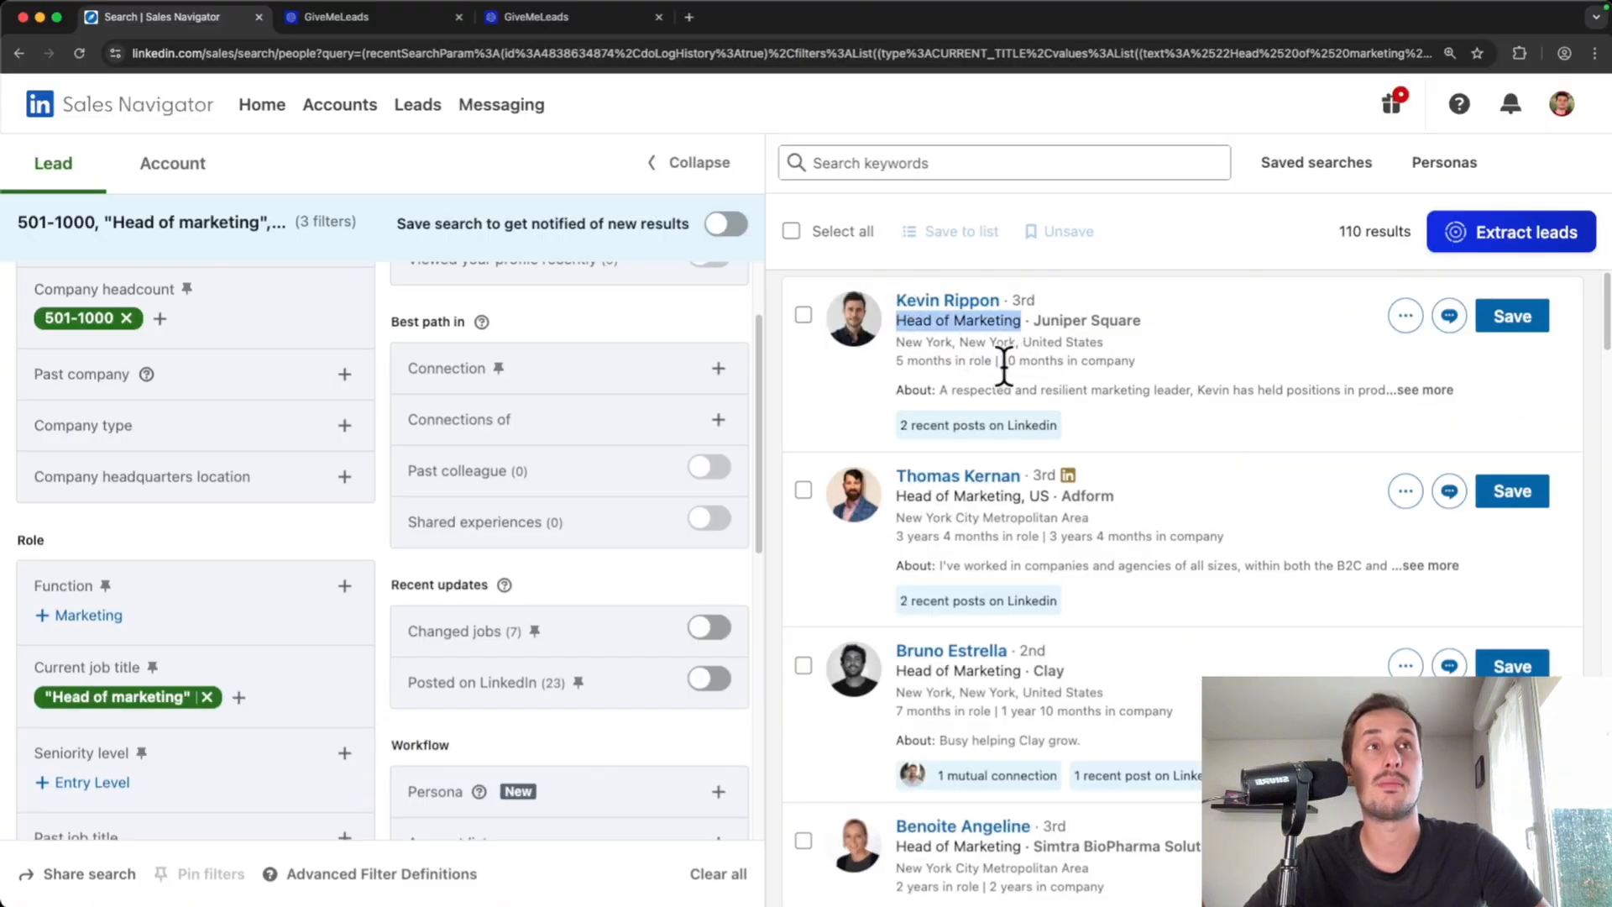
{"action": "scroll", "coordinate": [911, 361], "scroll_direction": "down", "scroll_amount": 2}
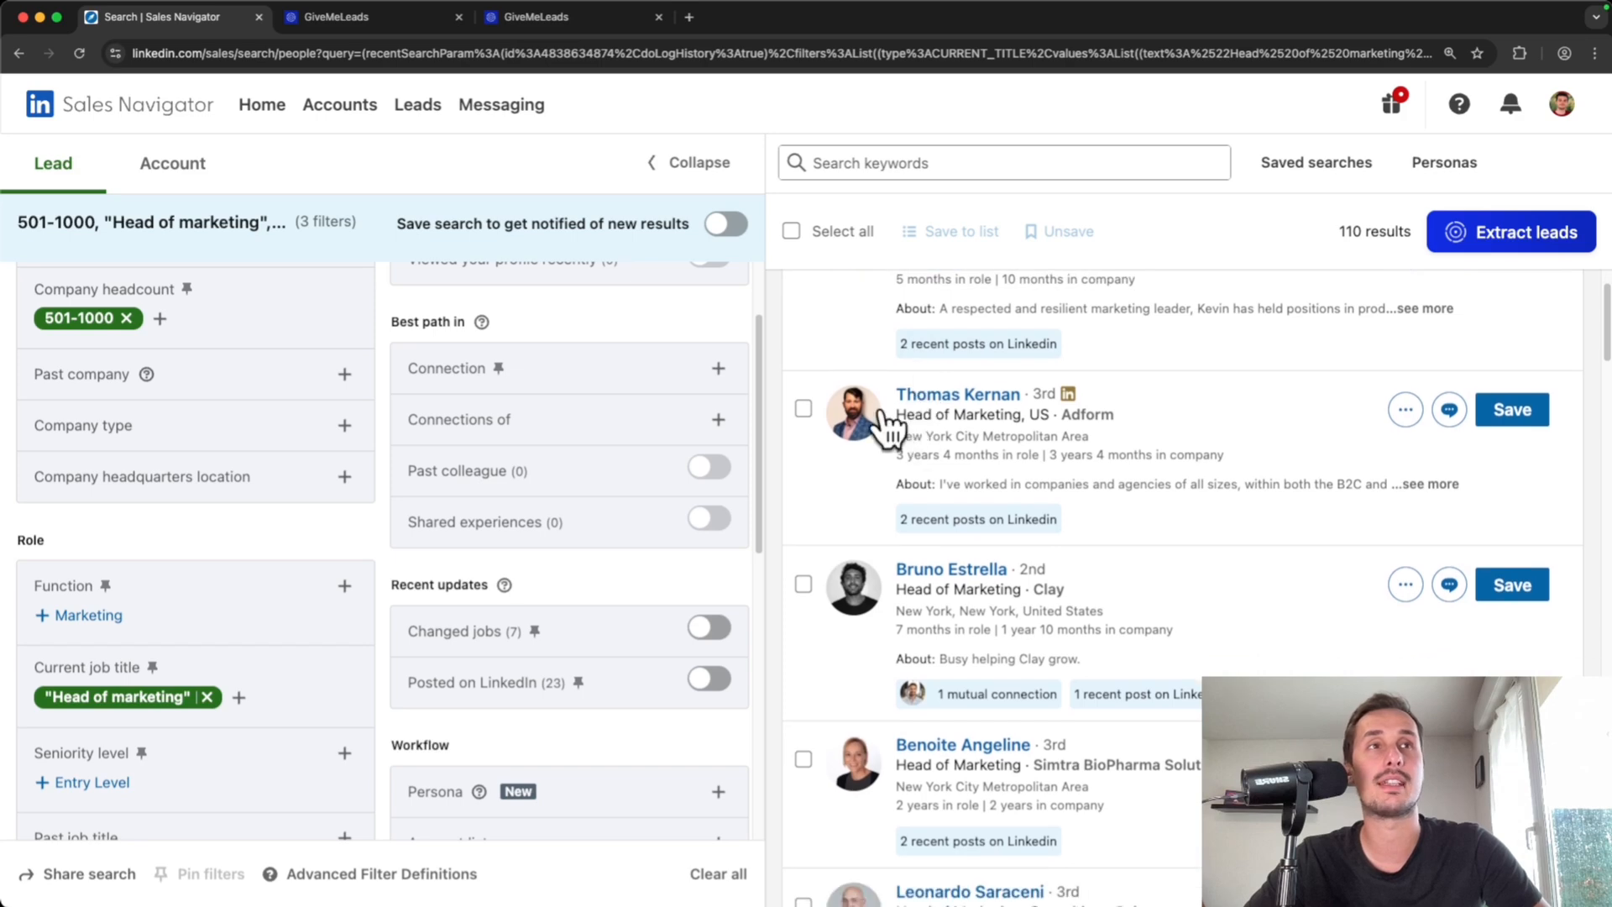
{"action": "scroll", "coordinate": [944, 416], "scroll_direction": "down", "scroll_amount": 2}
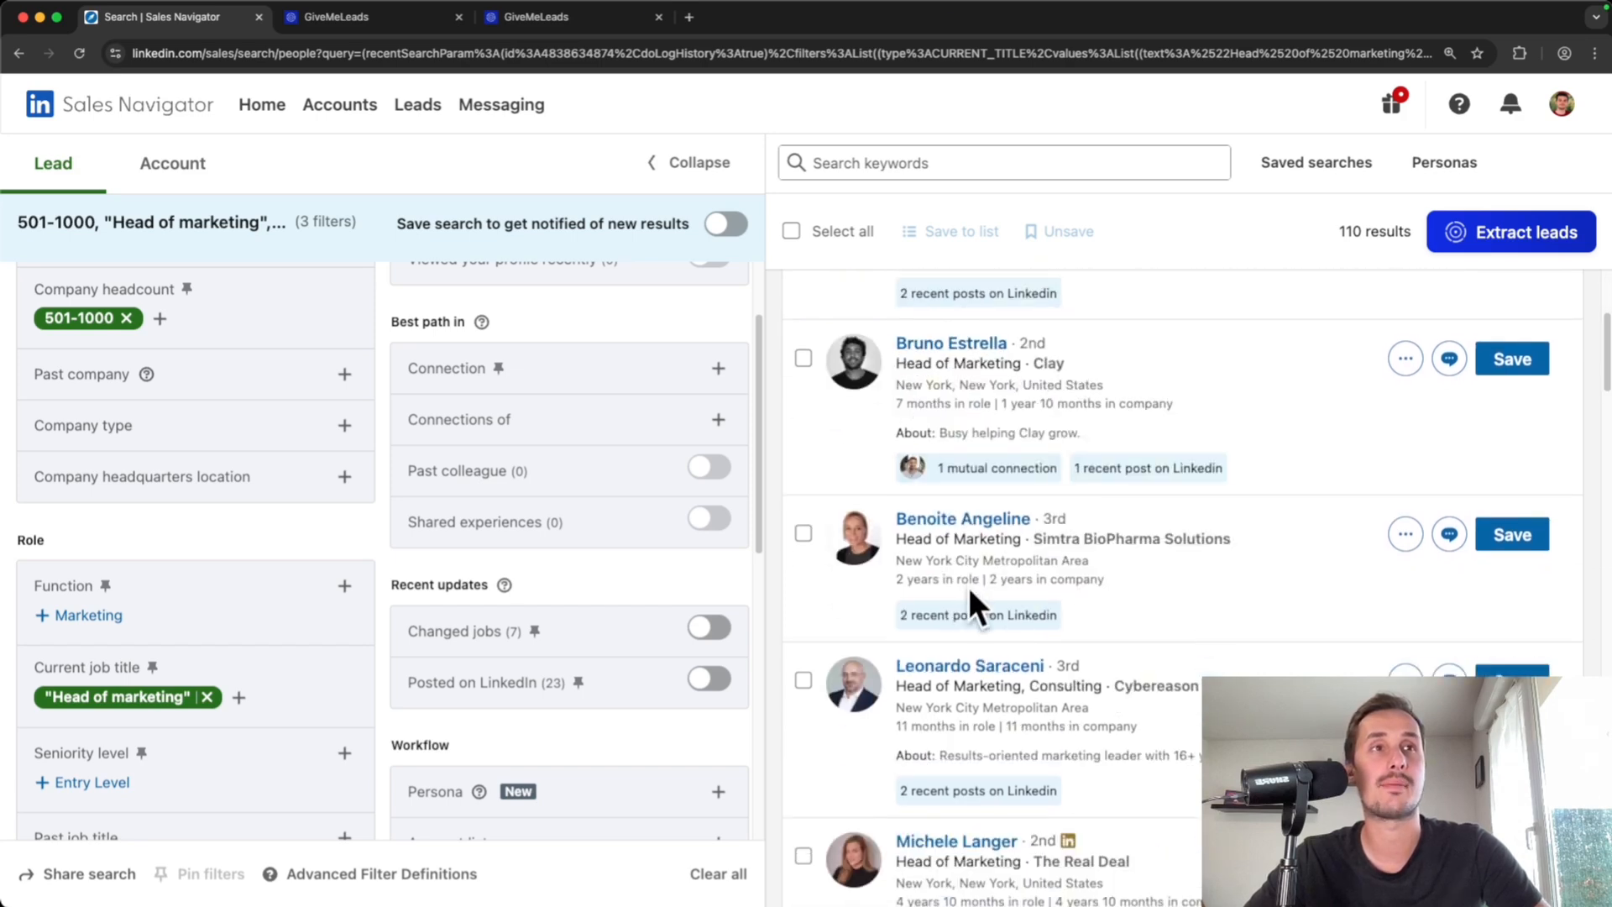
{"action": "scroll", "coordinate": [971, 580], "scroll_direction": "up", "scroll_amount": 4}
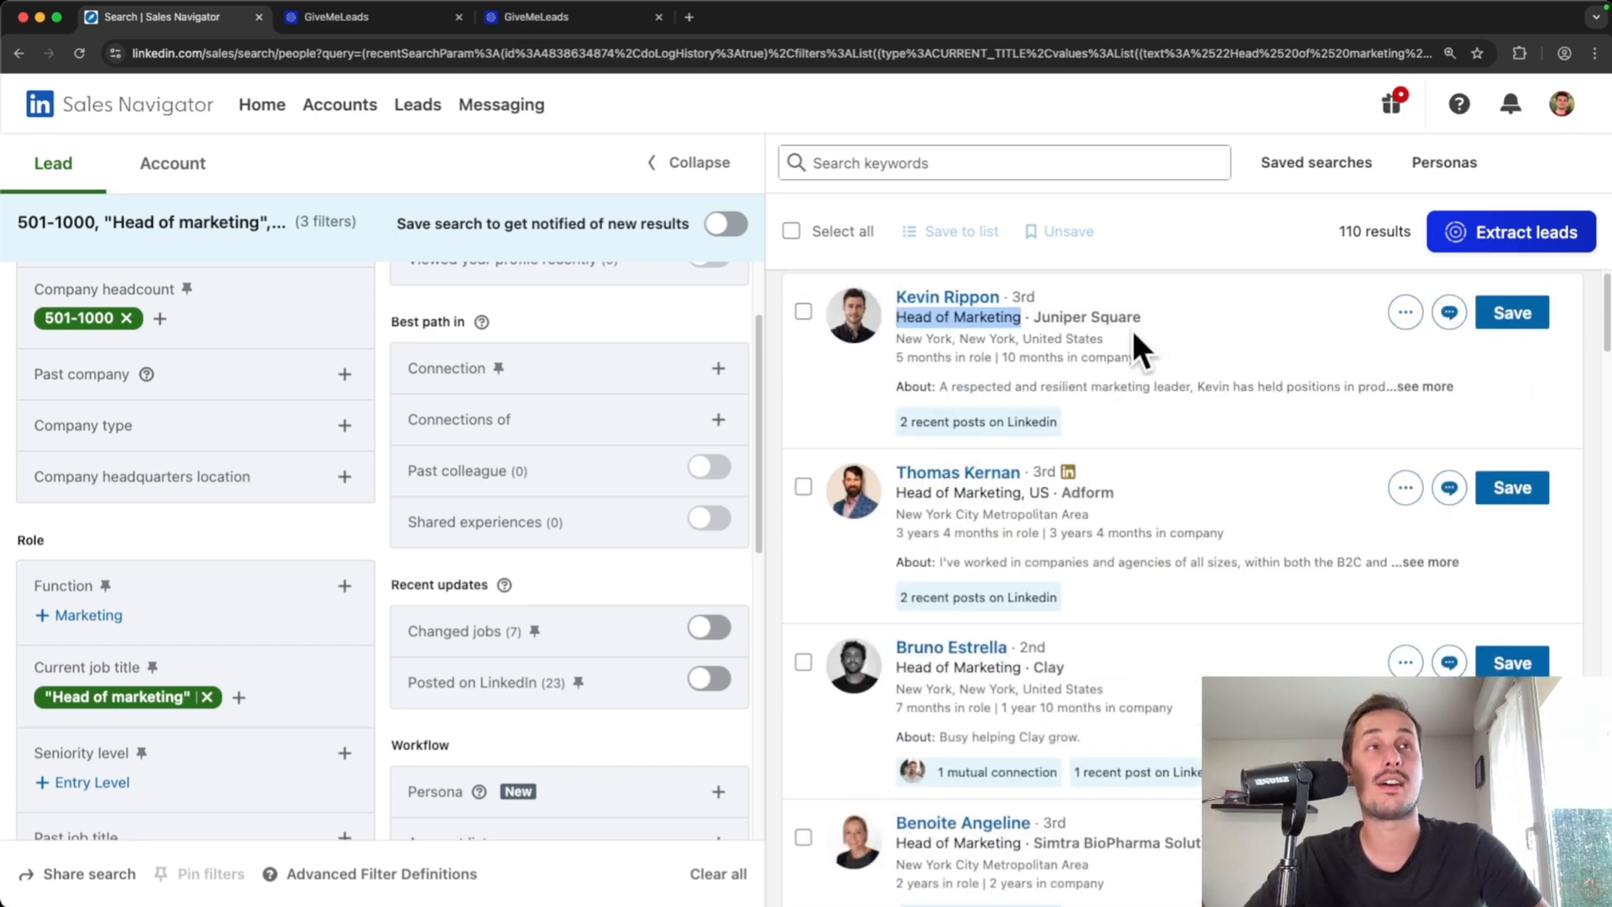
{"action": "scroll", "coordinate": [1108, 370], "scroll_direction": "down", "scroll_amount": 1}
{"action": "scroll", "coordinate": [909, 502], "scroll_direction": "down", "scroll_amount": 1}
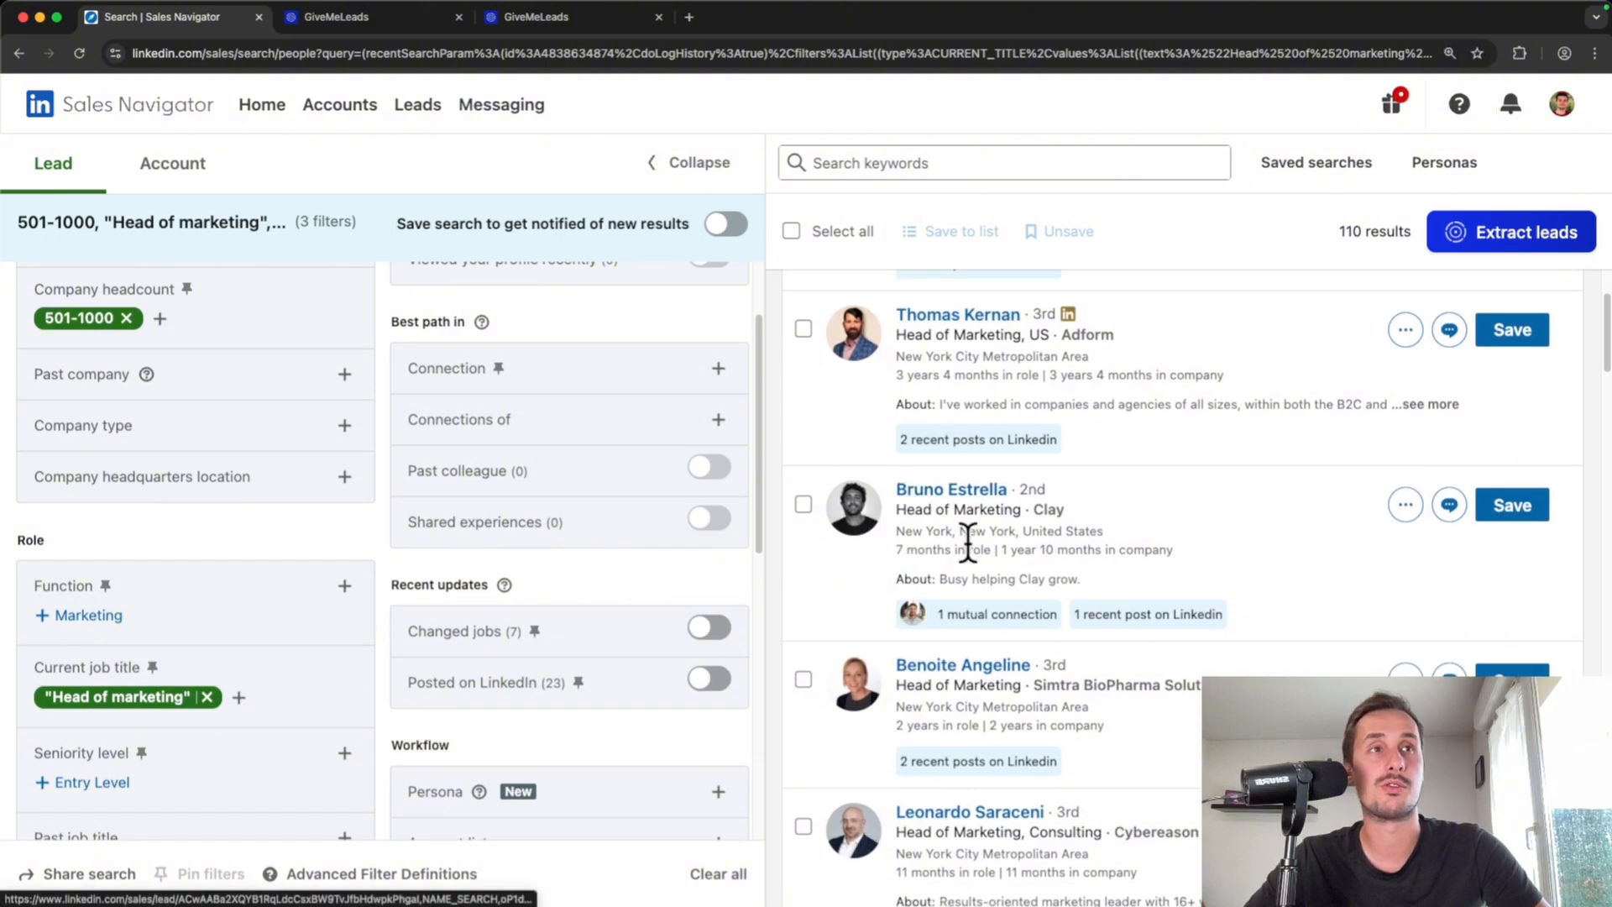
{"action": "scroll", "coordinate": [953, 642], "scroll_direction": "down", "scroll_amount": 2}
{"action": "scroll", "coordinate": [1004, 626], "scroll_direction": "up", "scroll_amount": 4}
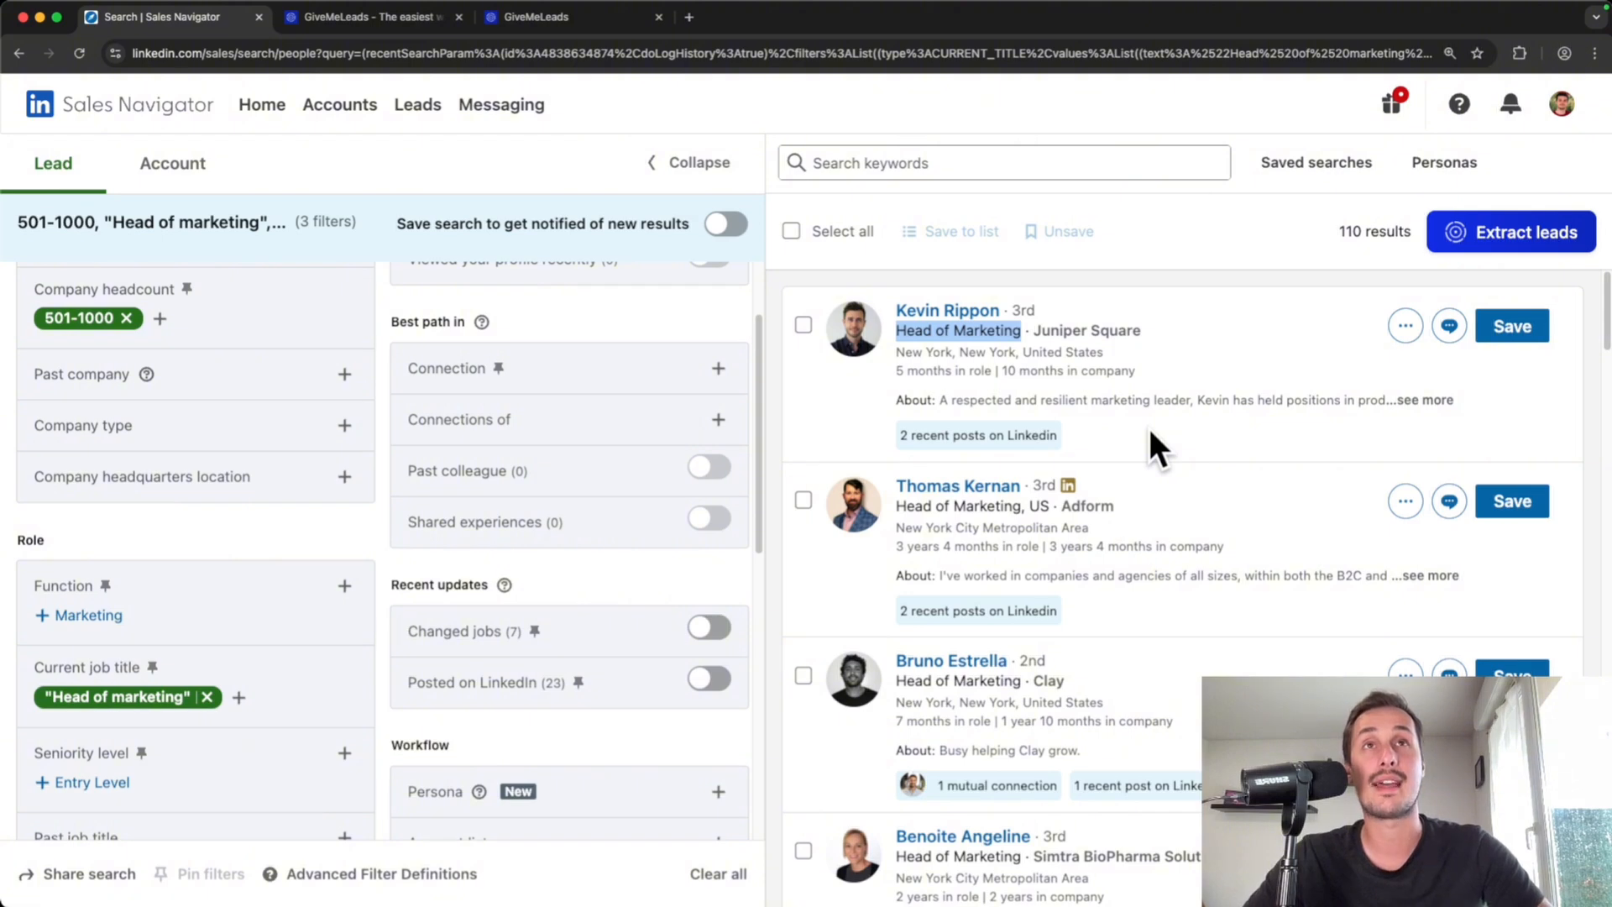
Switch to the GiveMeLeads website and open its account sign-up form.
{"action": "left_click", "coordinate": [372, 16]}
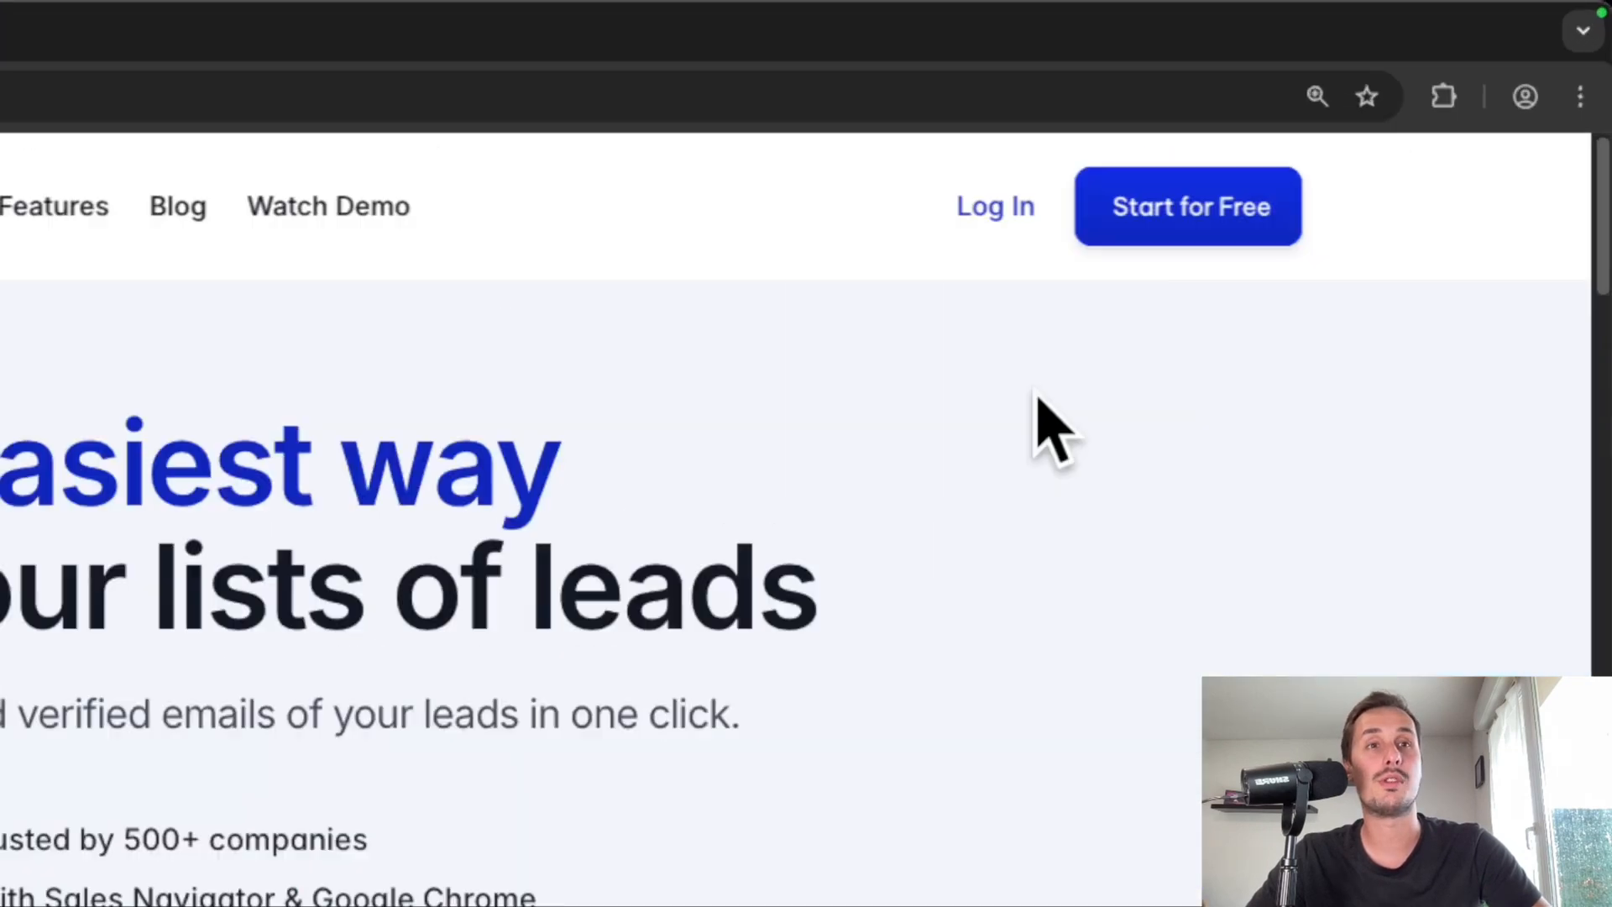
{"action": "left_click", "coordinate": [1123, 254]}
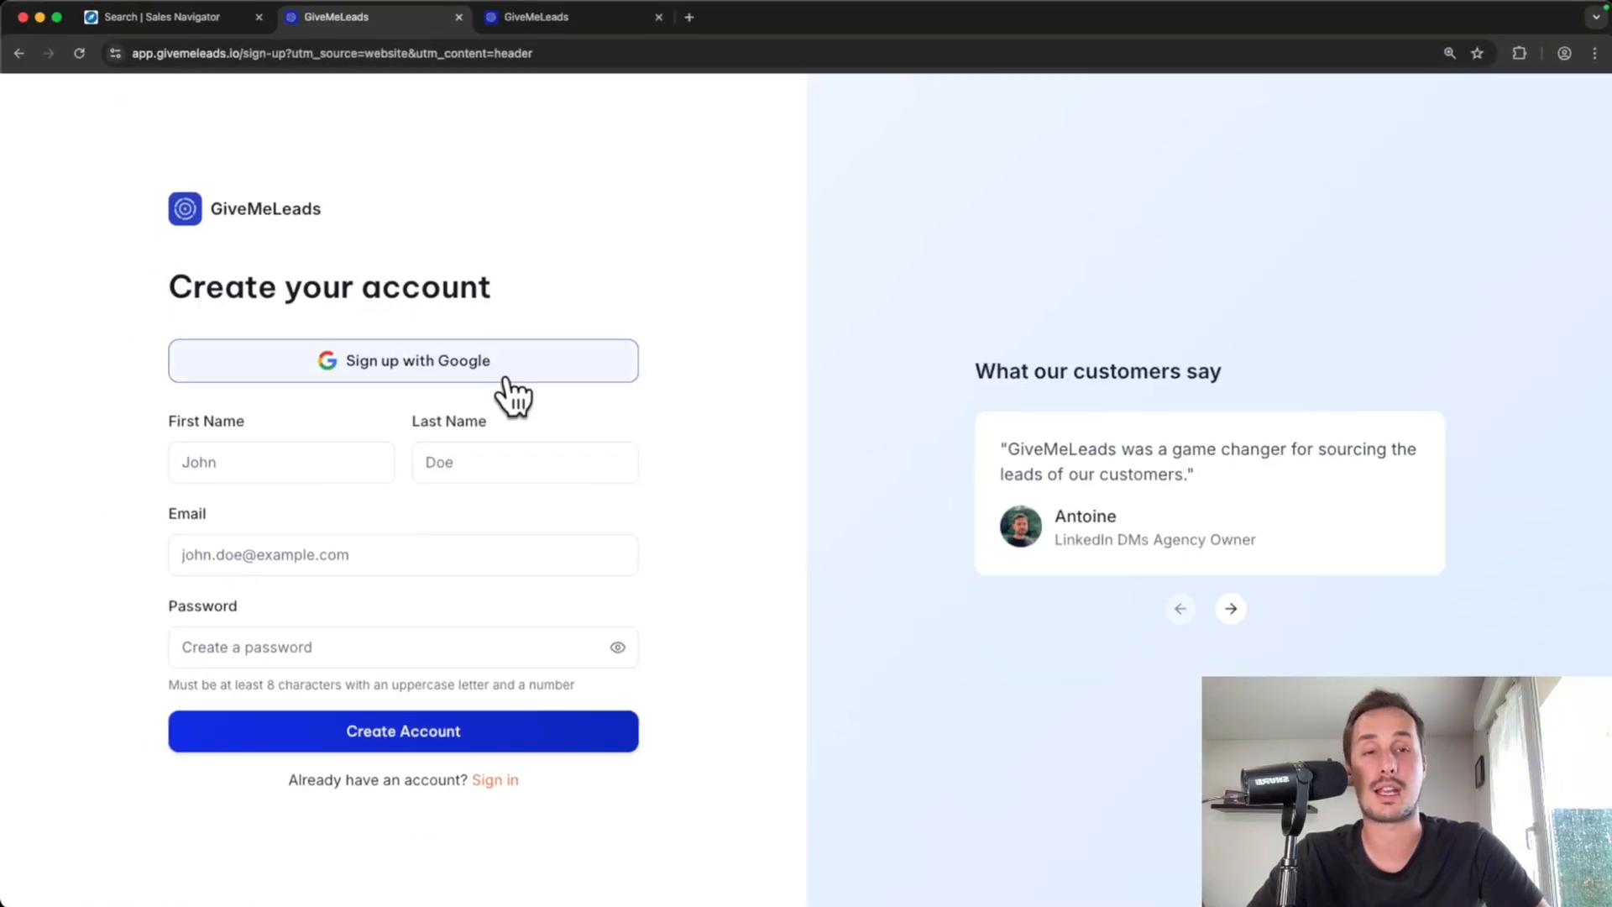
Connect the LinkedIn account in the GiveMeLeads app by signing in with the account's email and password.
{"action": "left_click", "coordinate": [542, 22]}
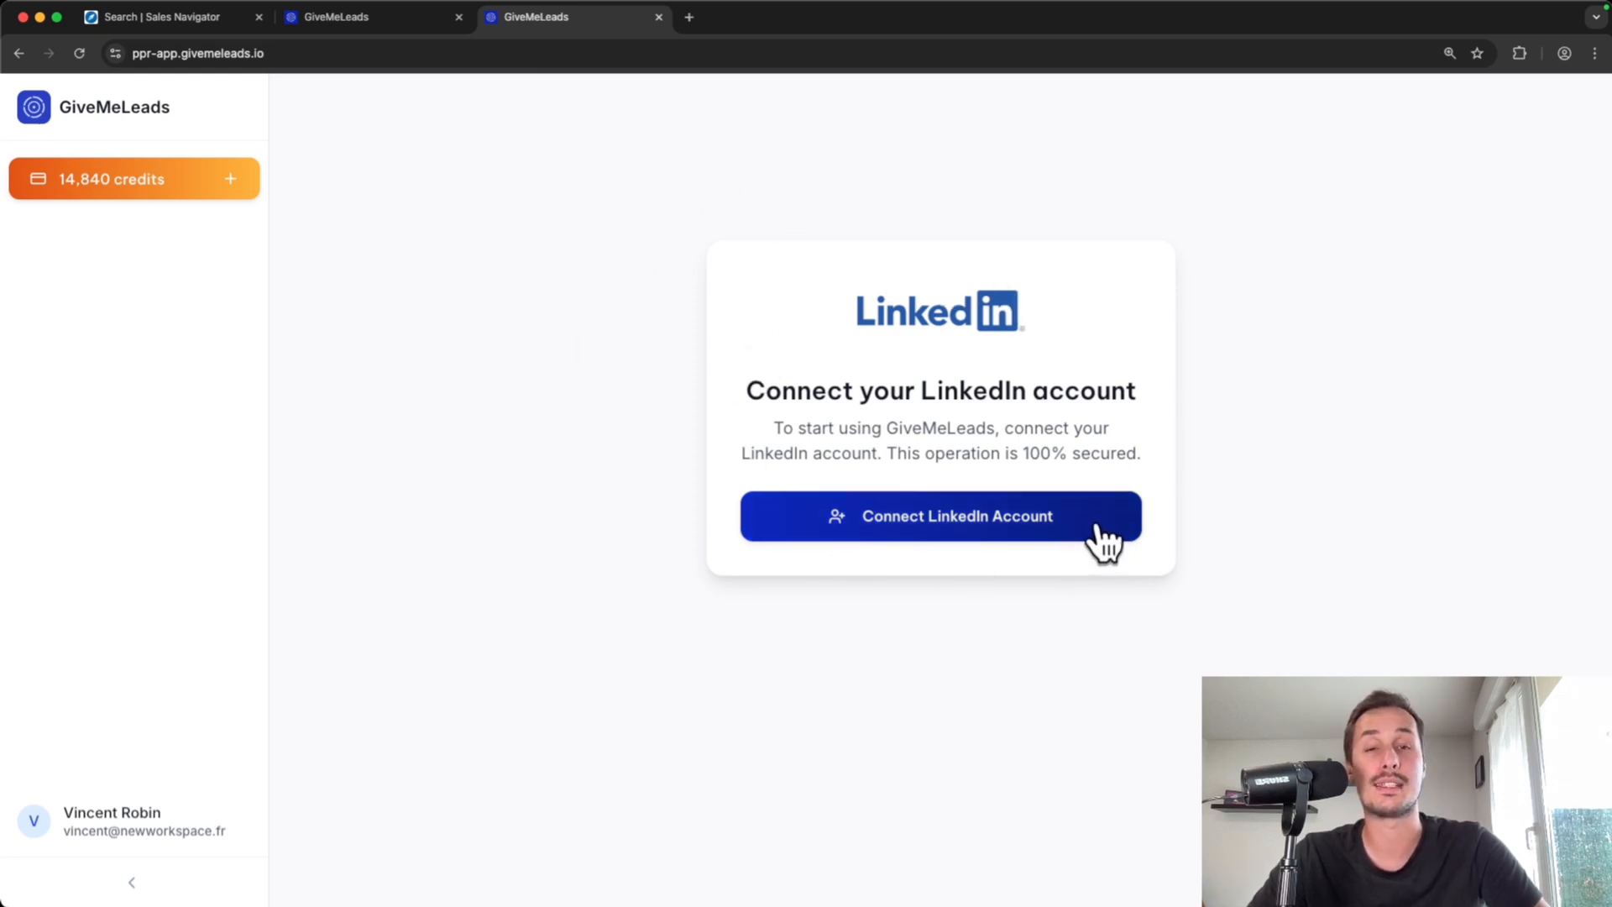
{"action": "left_click", "coordinate": [1067, 522]}
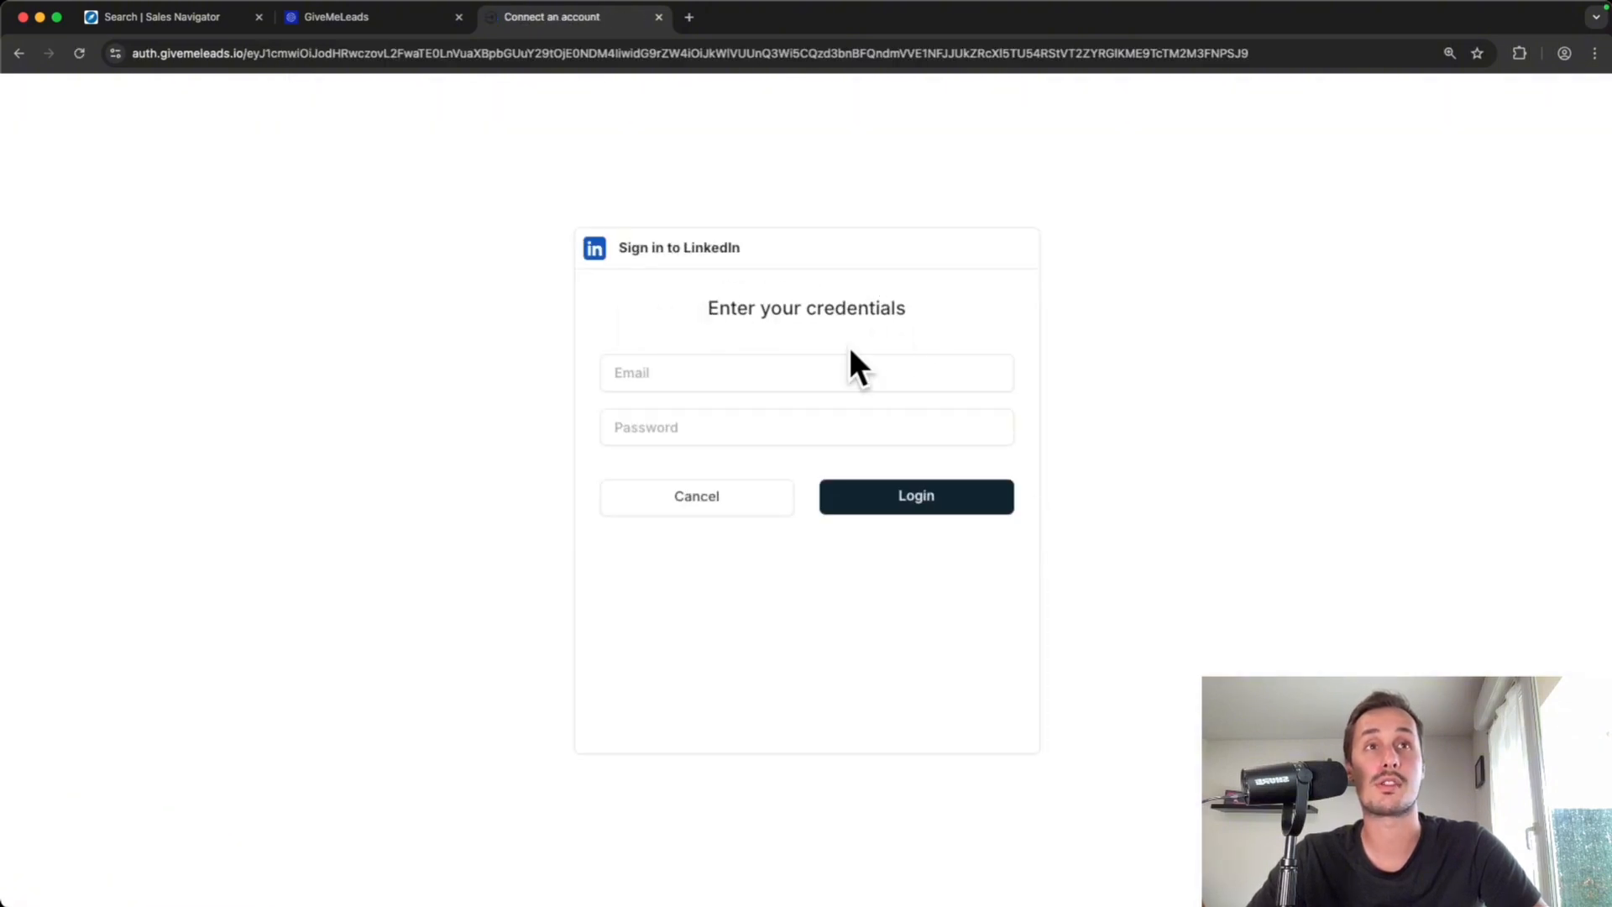
{"action": "left_click", "coordinate": [652, 369]}
{"action": "left_click", "coordinate": [606, 427]}
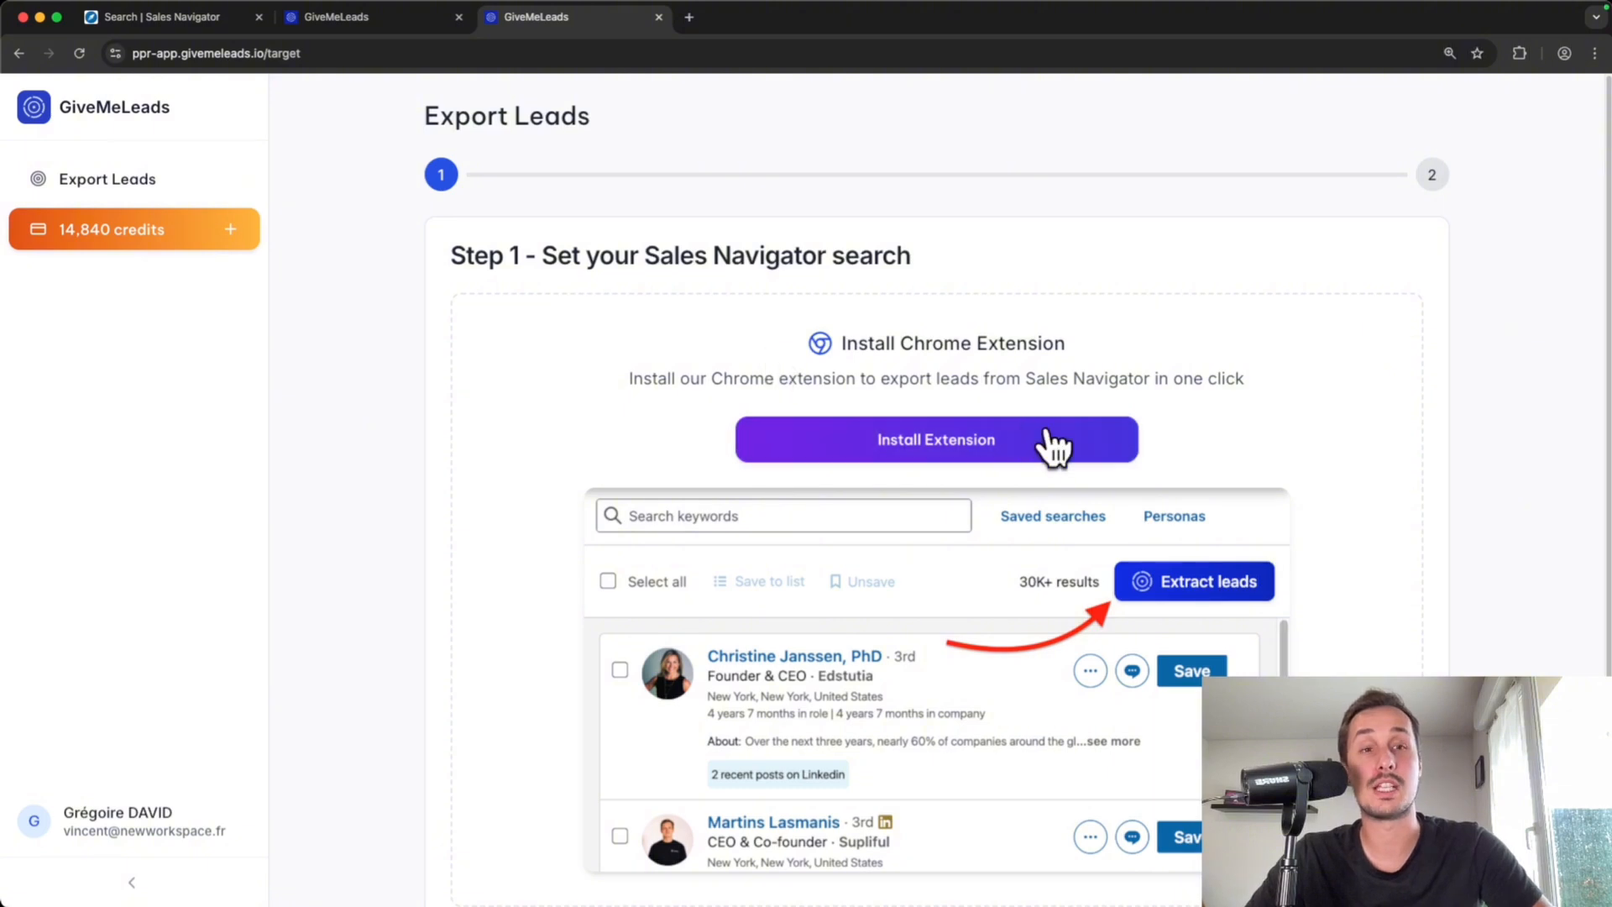
Install the GiveMeLeads Chrome extension from the Chrome Web Store and approve adding it.
{"action": "scroll", "coordinate": [1117, 490], "scroll_direction": "down", "scroll_amount": 1}
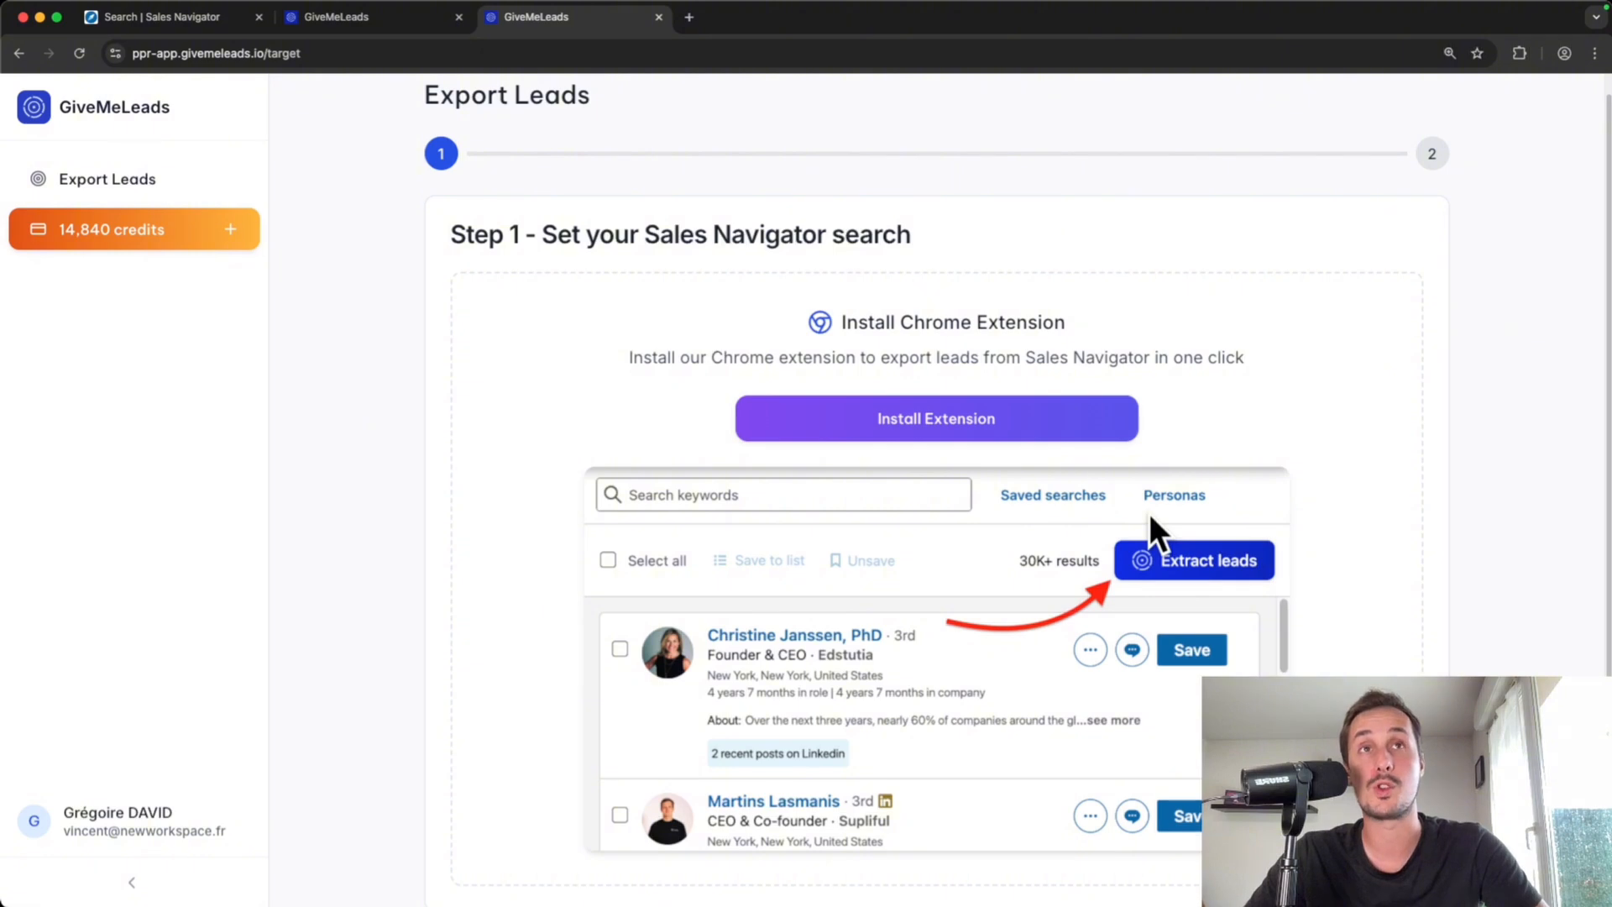
{"action": "left_click", "coordinate": [994, 422]}
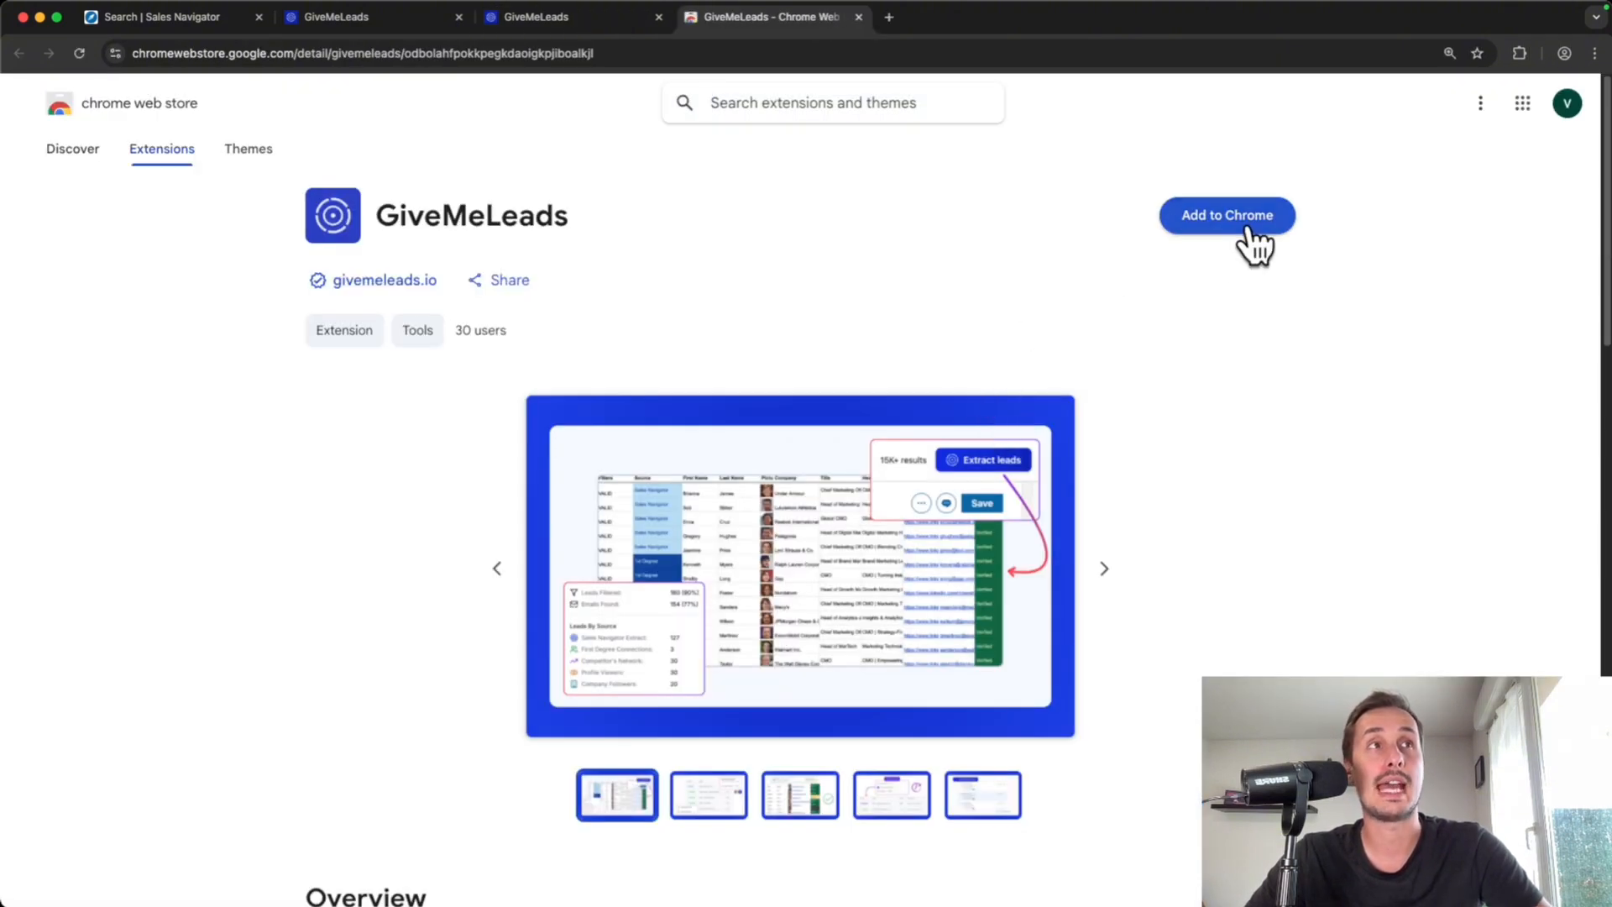
{"action": "left_click", "coordinate": [1248, 225]}
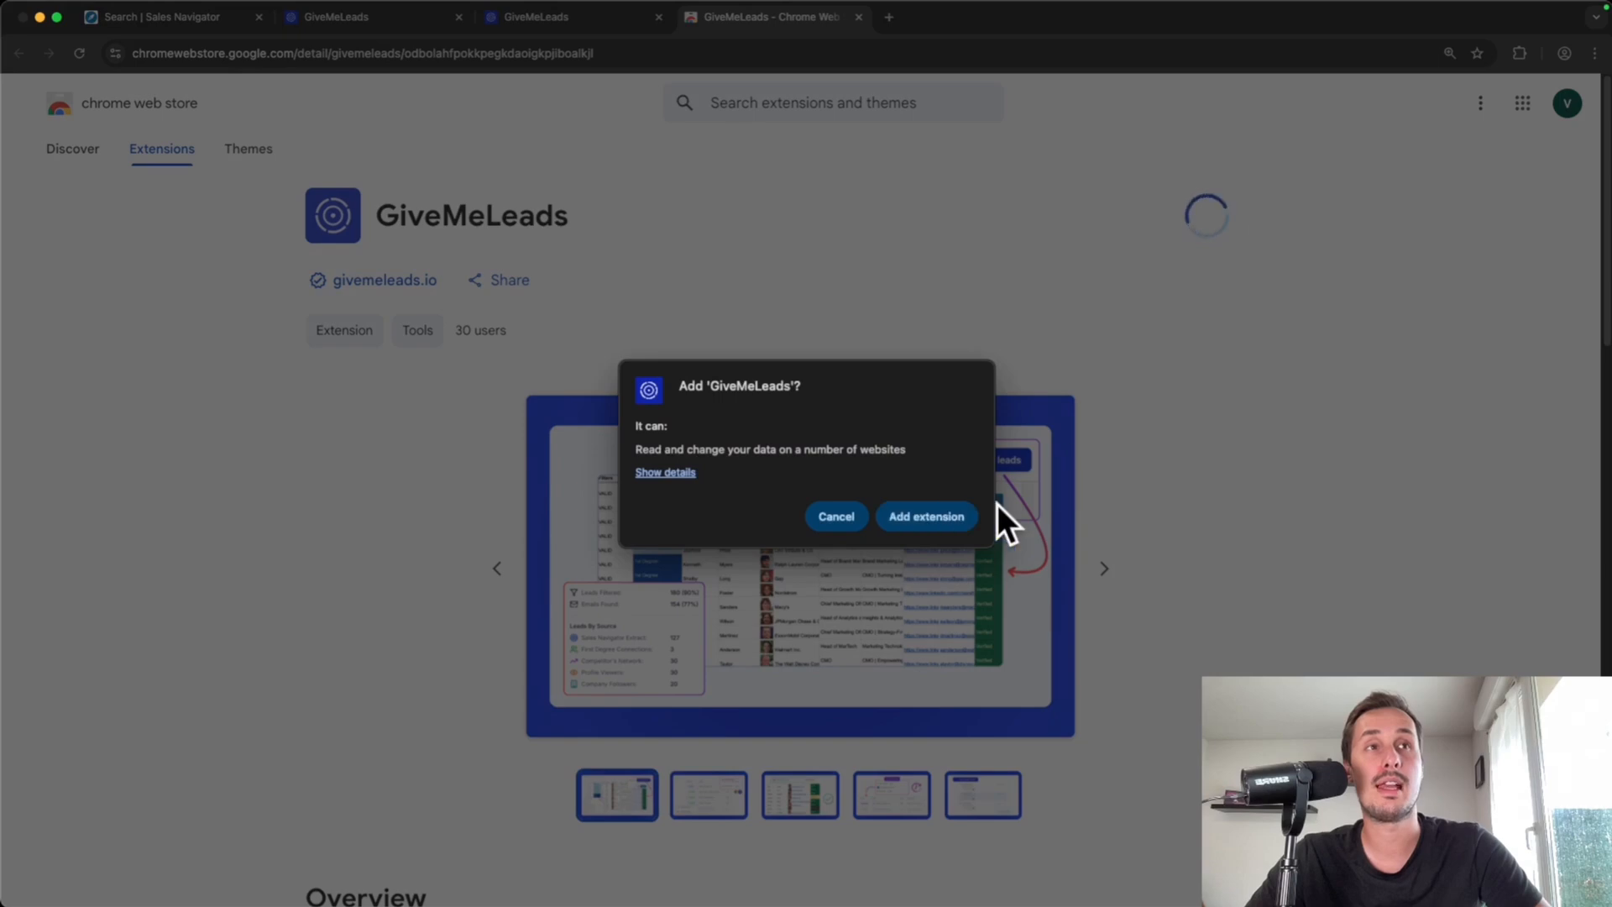
{"action": "left_click", "coordinate": [932, 519]}
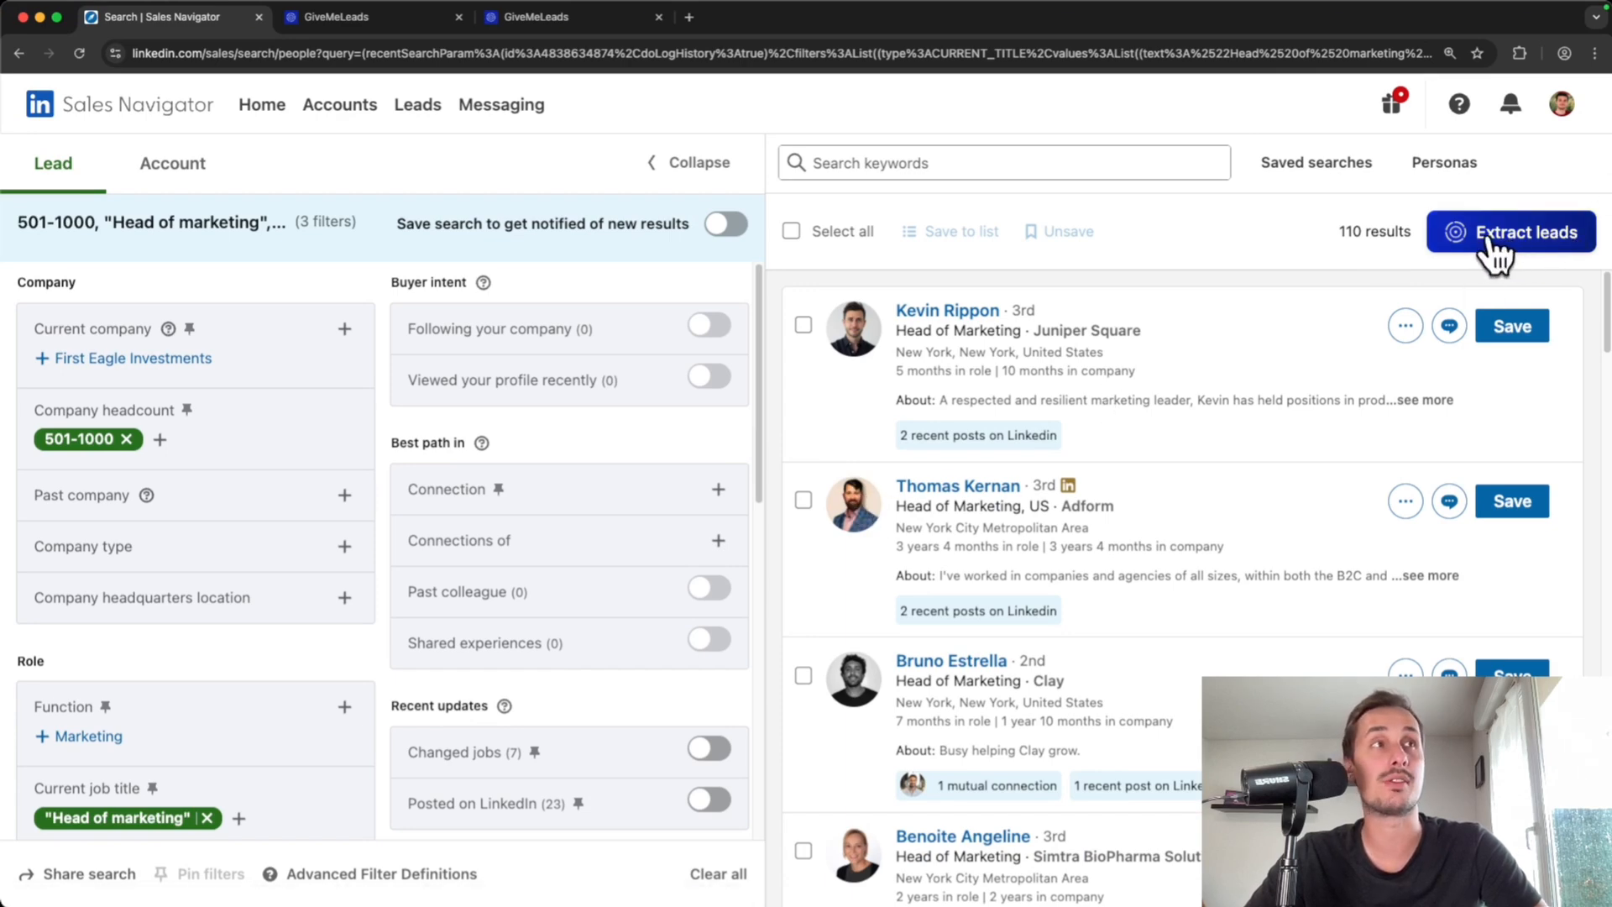
Extract the Sales Navigator search results into GiveMeLeads with Sales Navigator Extract as source, and start an export of 100 leads.
{"action": "left_click", "coordinate": [1513, 243]}
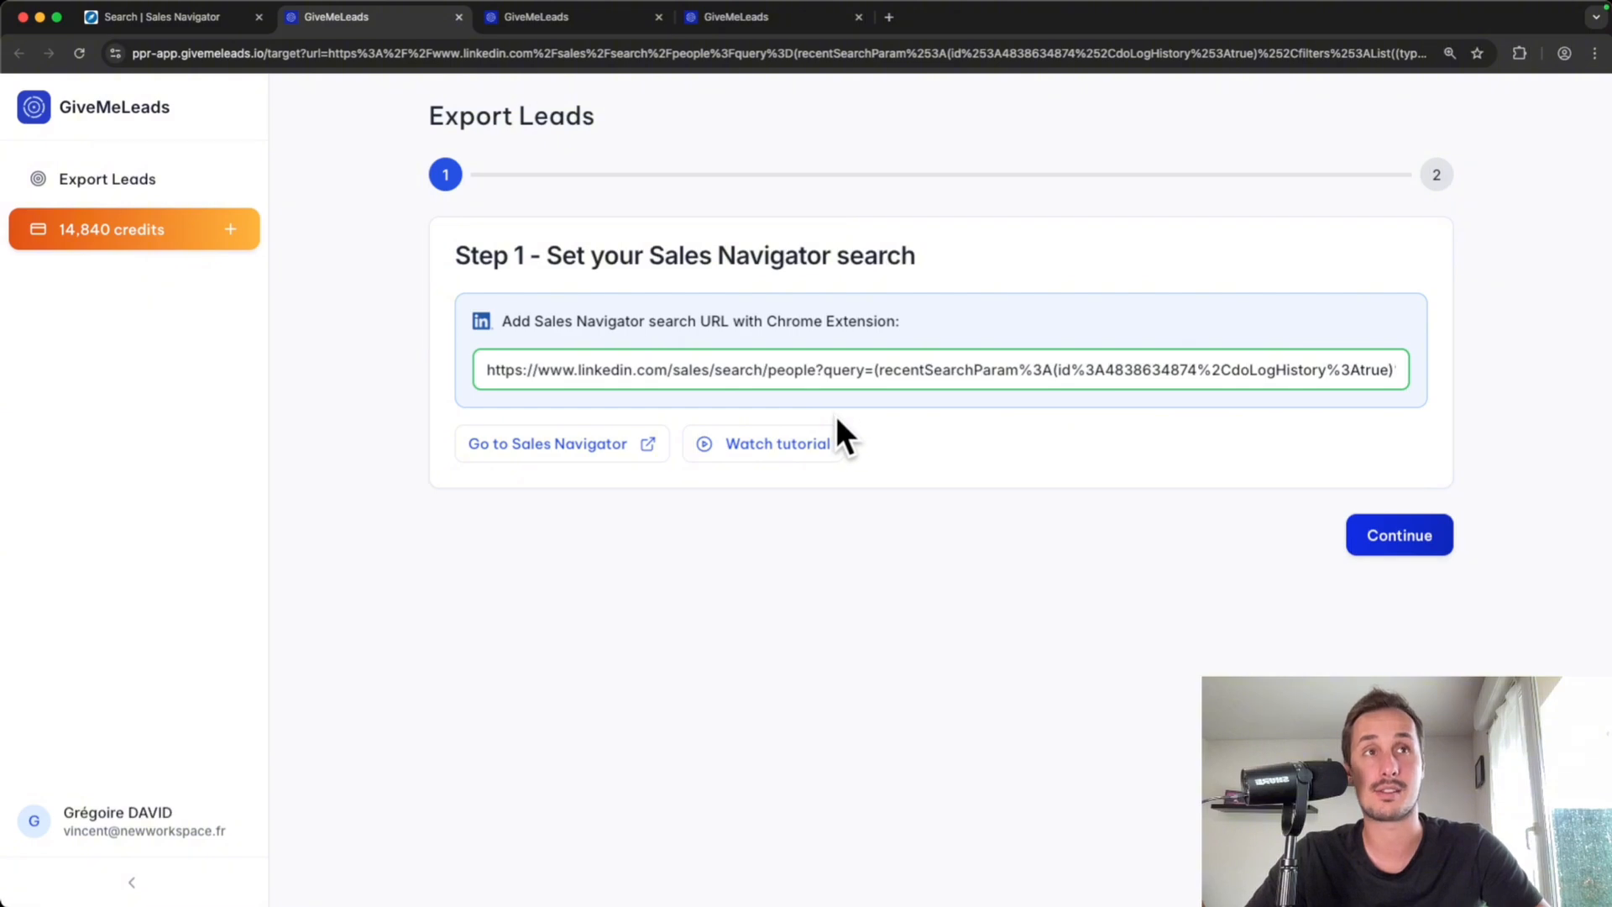
{"action": "left_click", "coordinate": [1428, 541]}
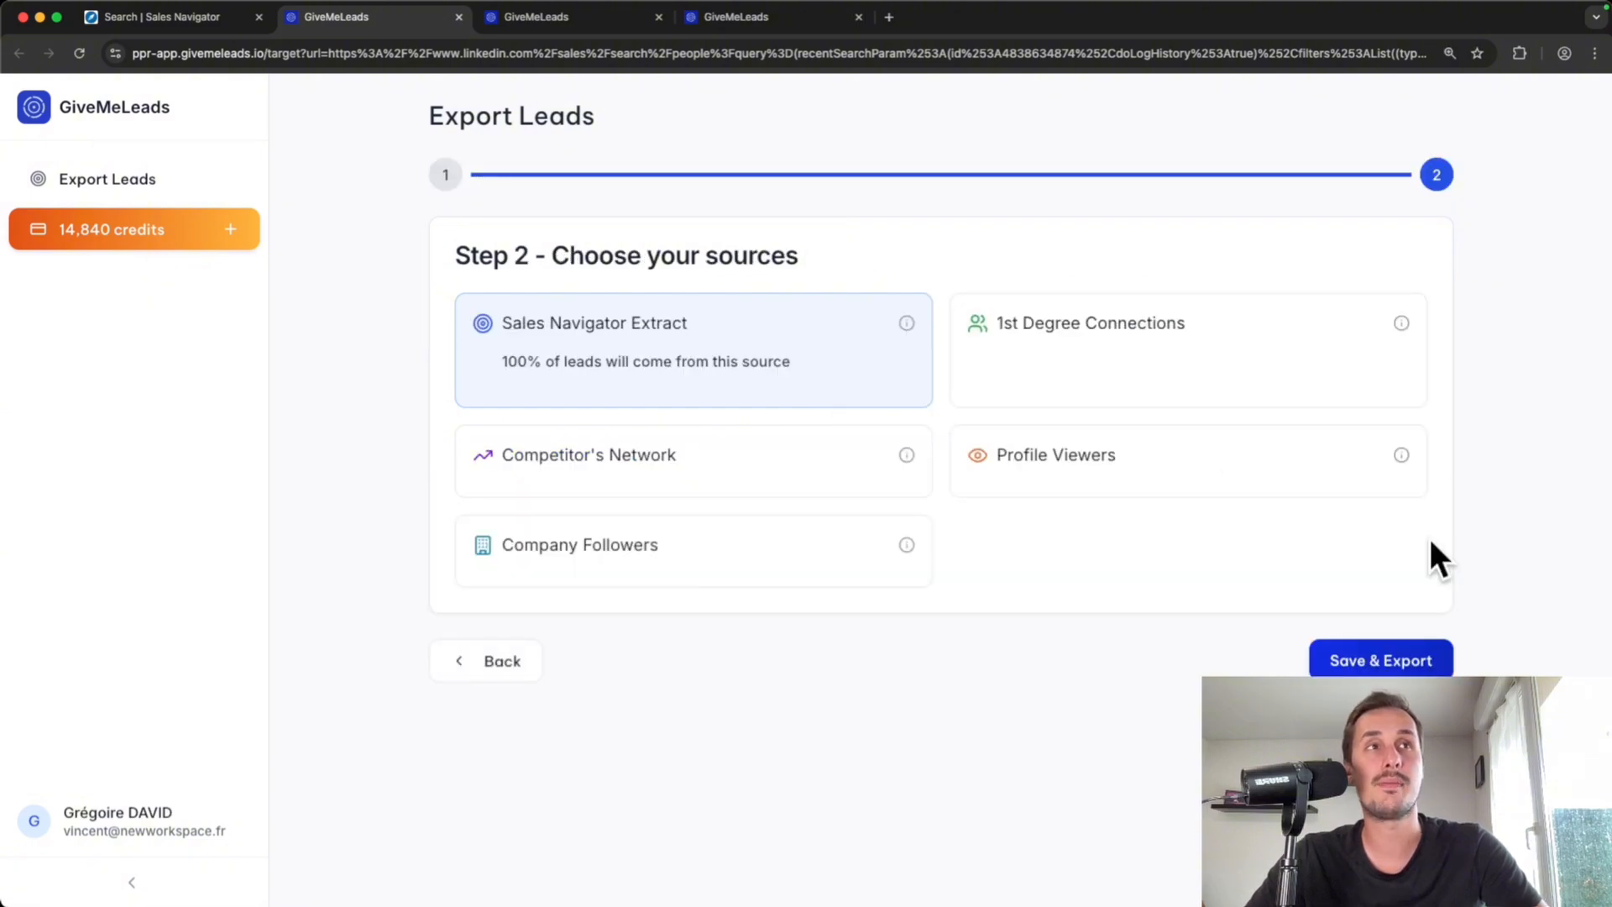
{"action": "left_click", "coordinate": [1358, 661]}
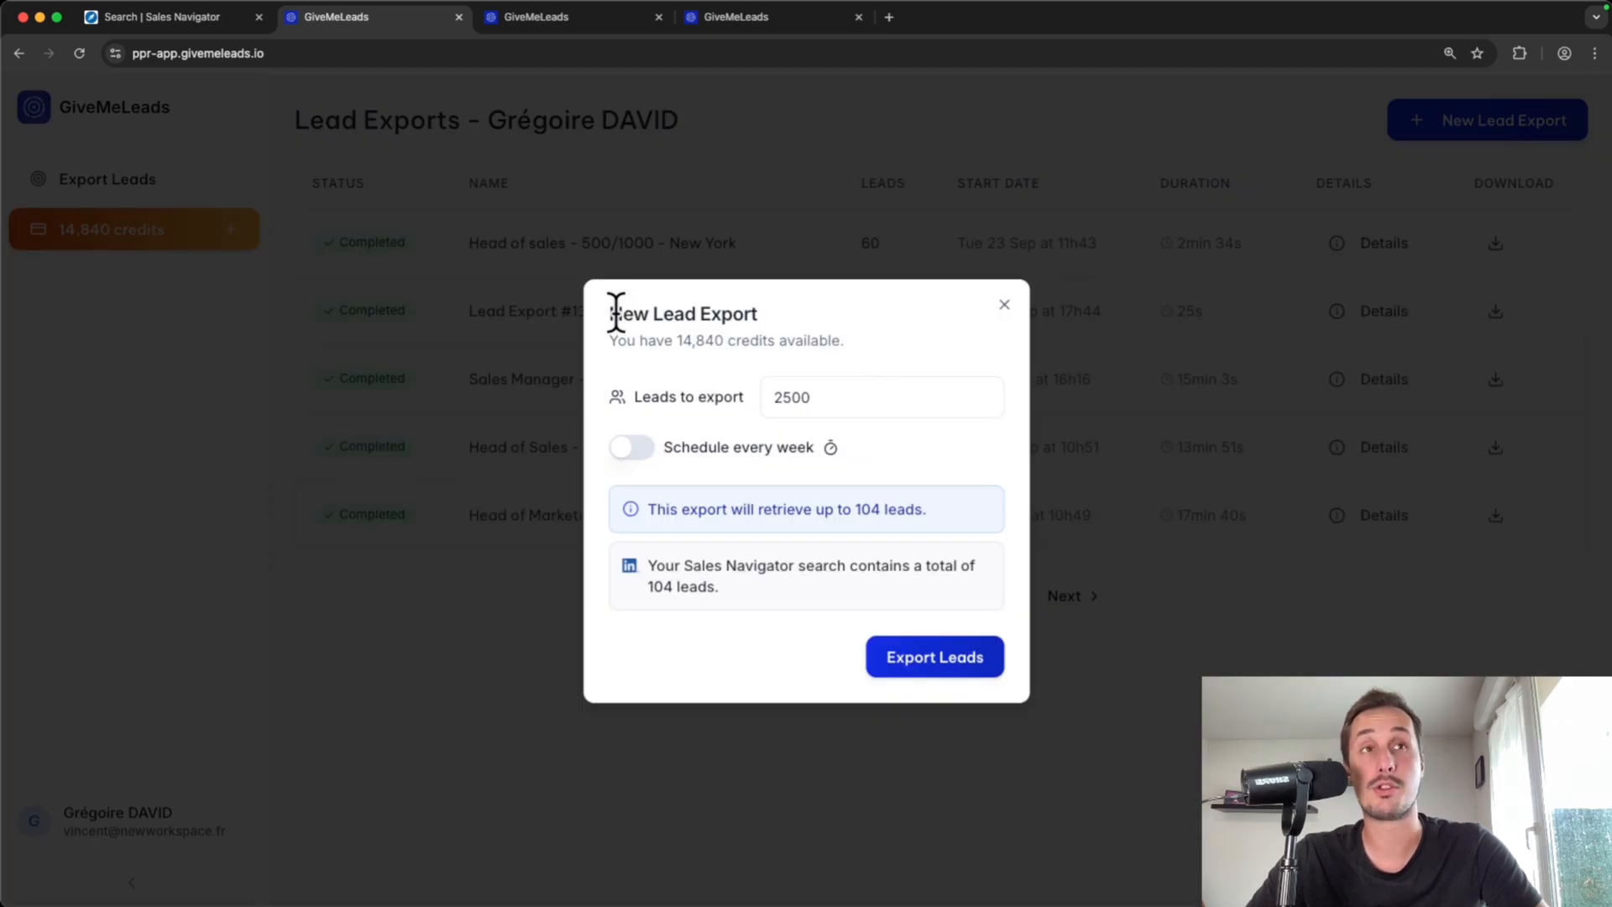
{"action": "double_click", "coordinate": [799, 399]}
{"action": "type", "text": "100"}
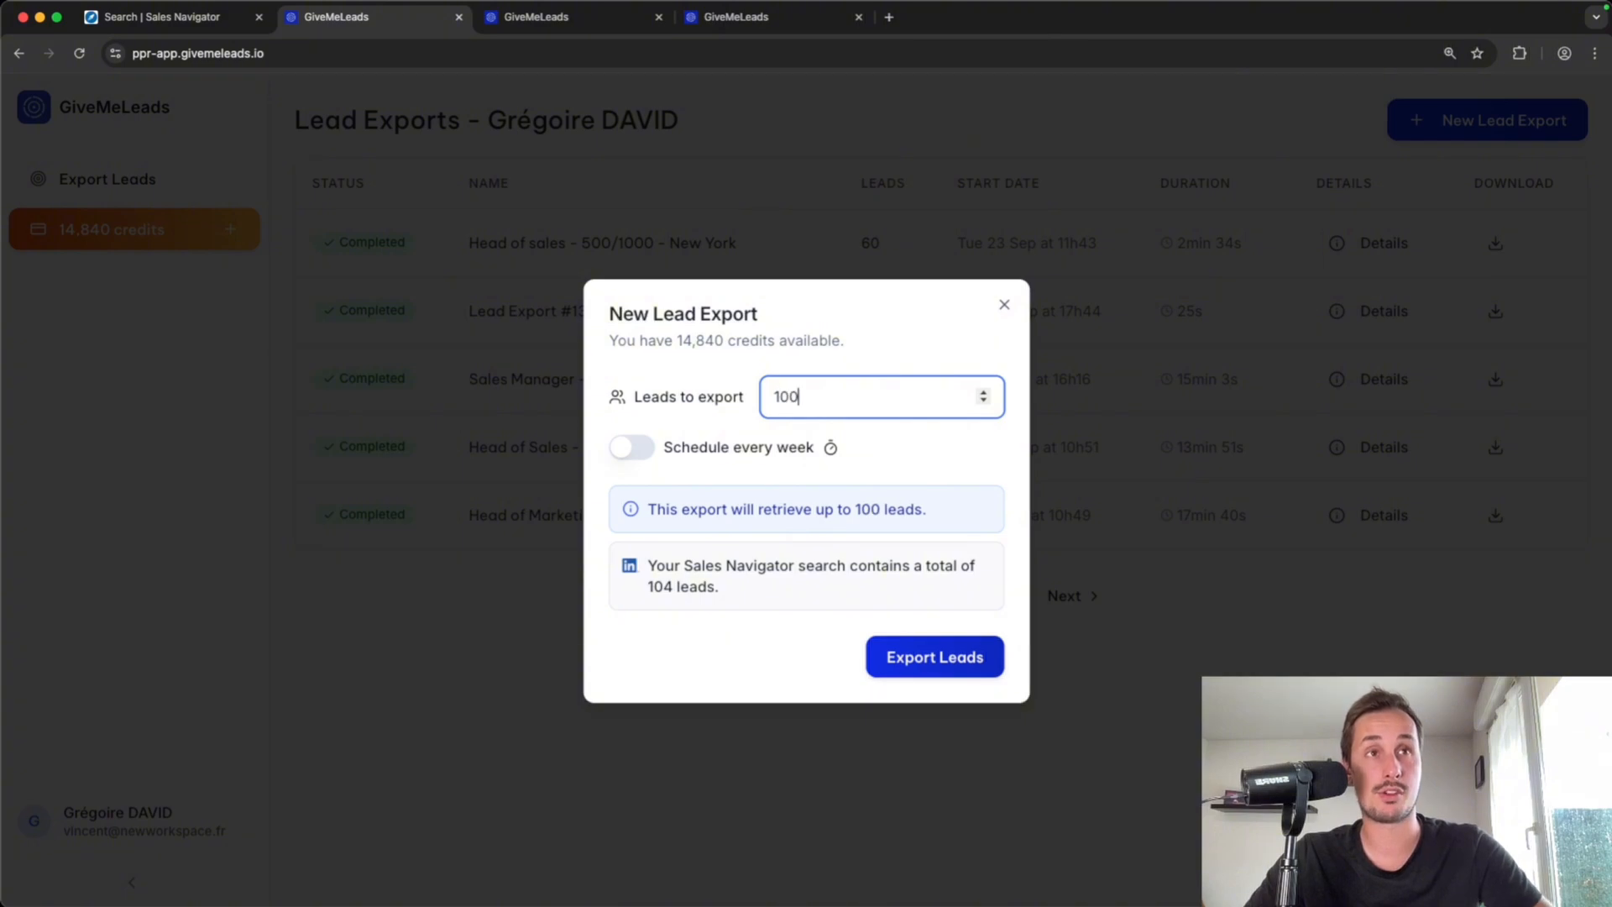
{"action": "left_click", "coordinate": [900, 659]}
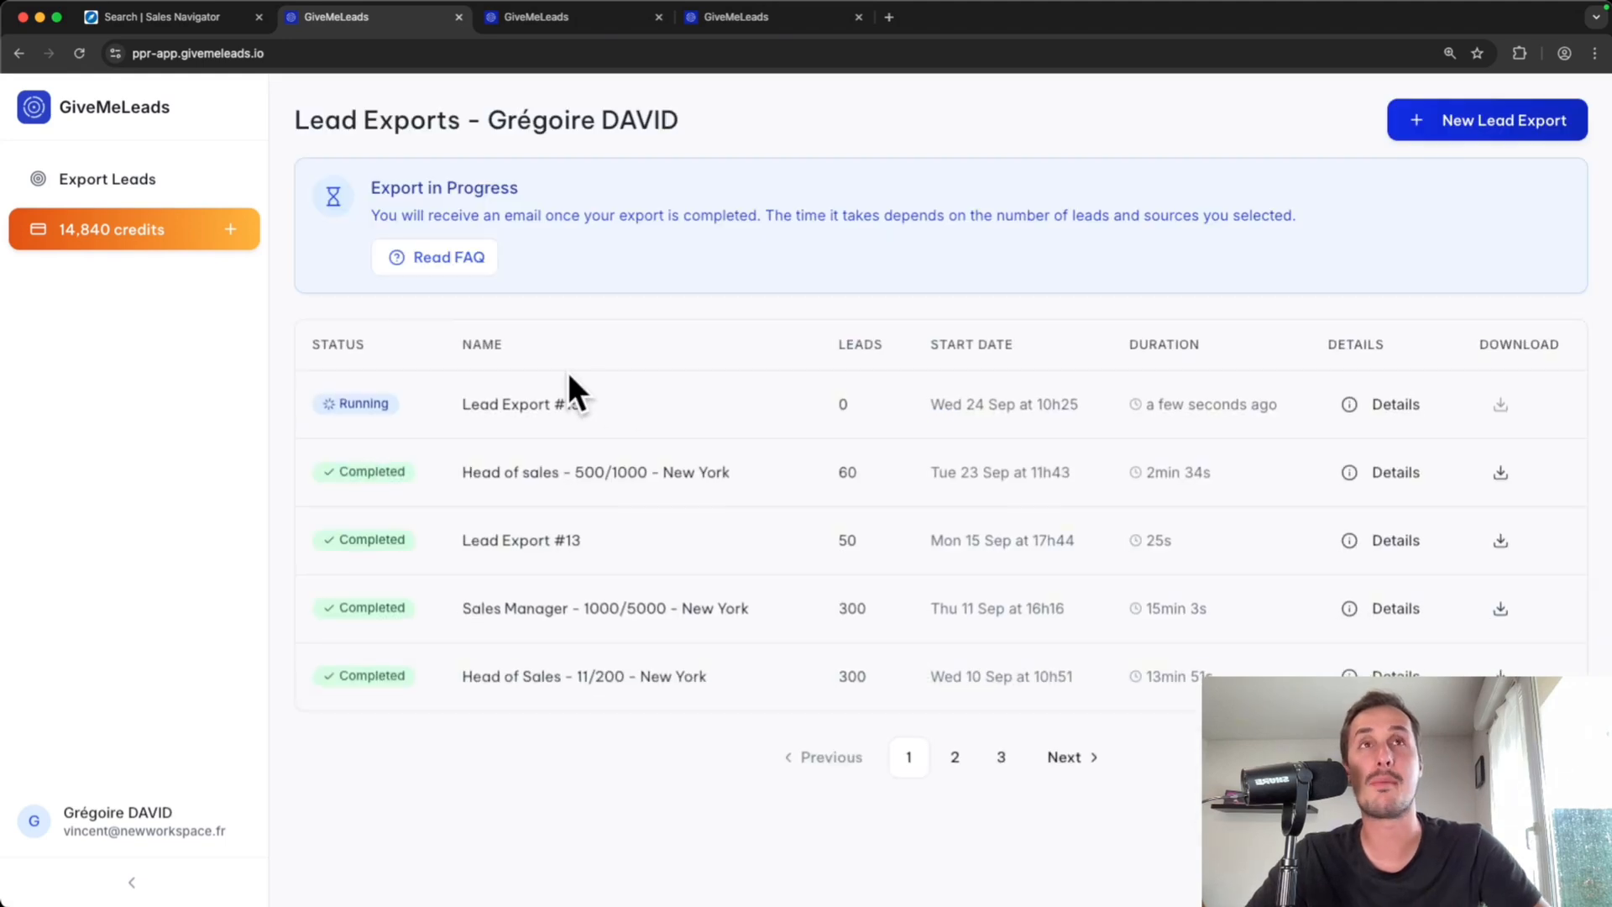
Rename the running lead export as "Head of marketing - 500/1000 - New York".
{"action": "left_click", "coordinate": [537, 404]}
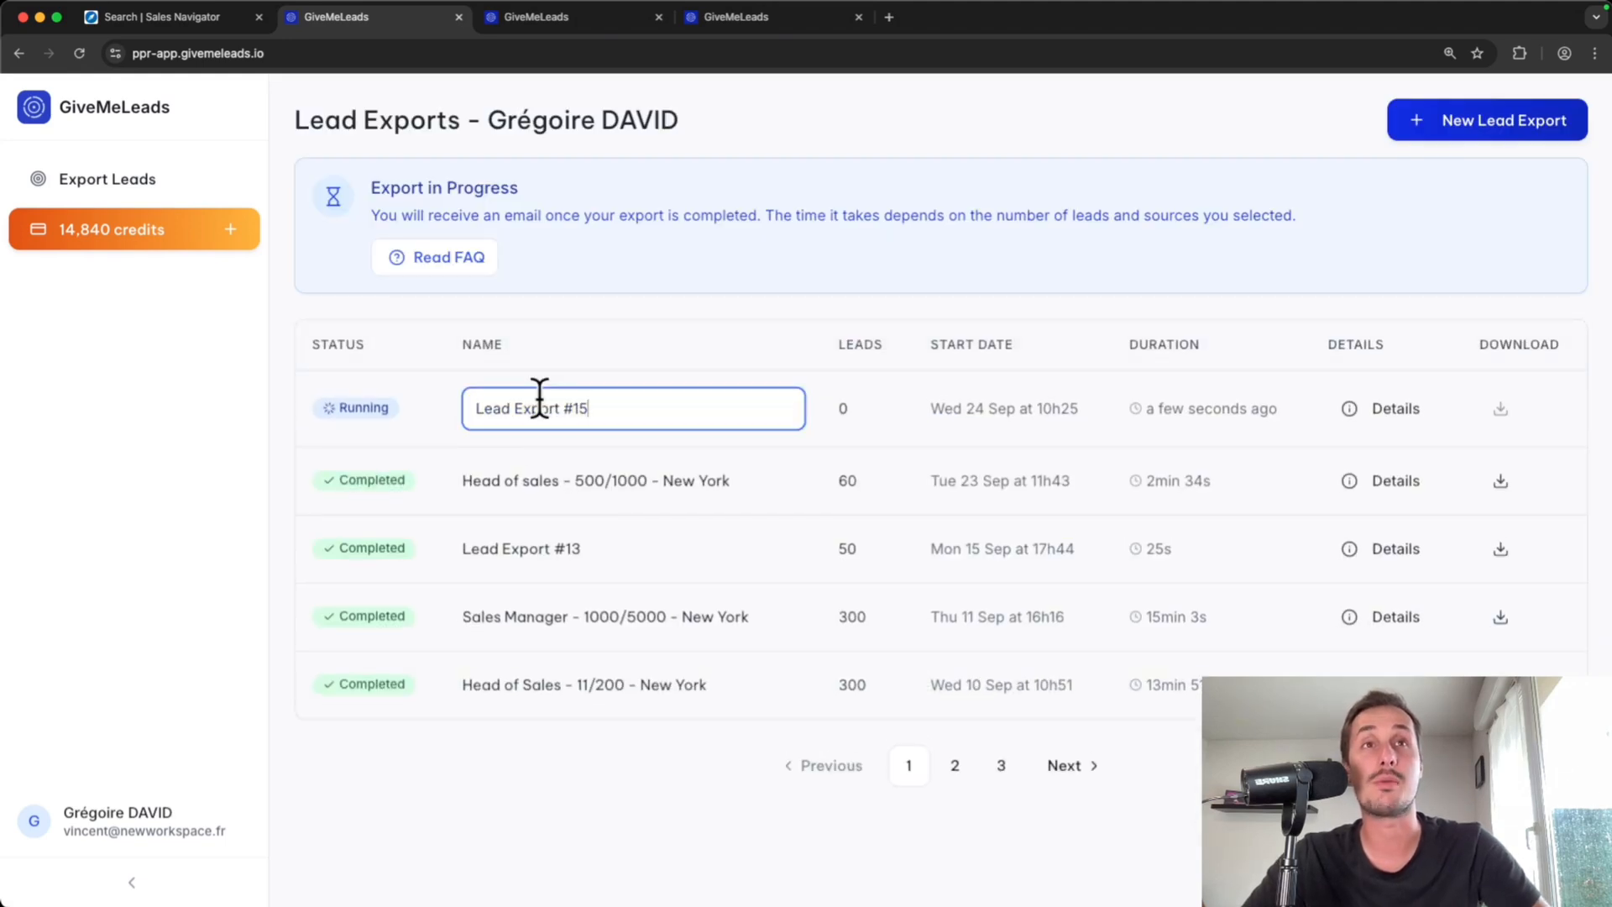
{"action": "left_click_drag", "start_coordinate": [641, 404], "coordinate": [466, 399]}
{"action": "type", "text": "H"}
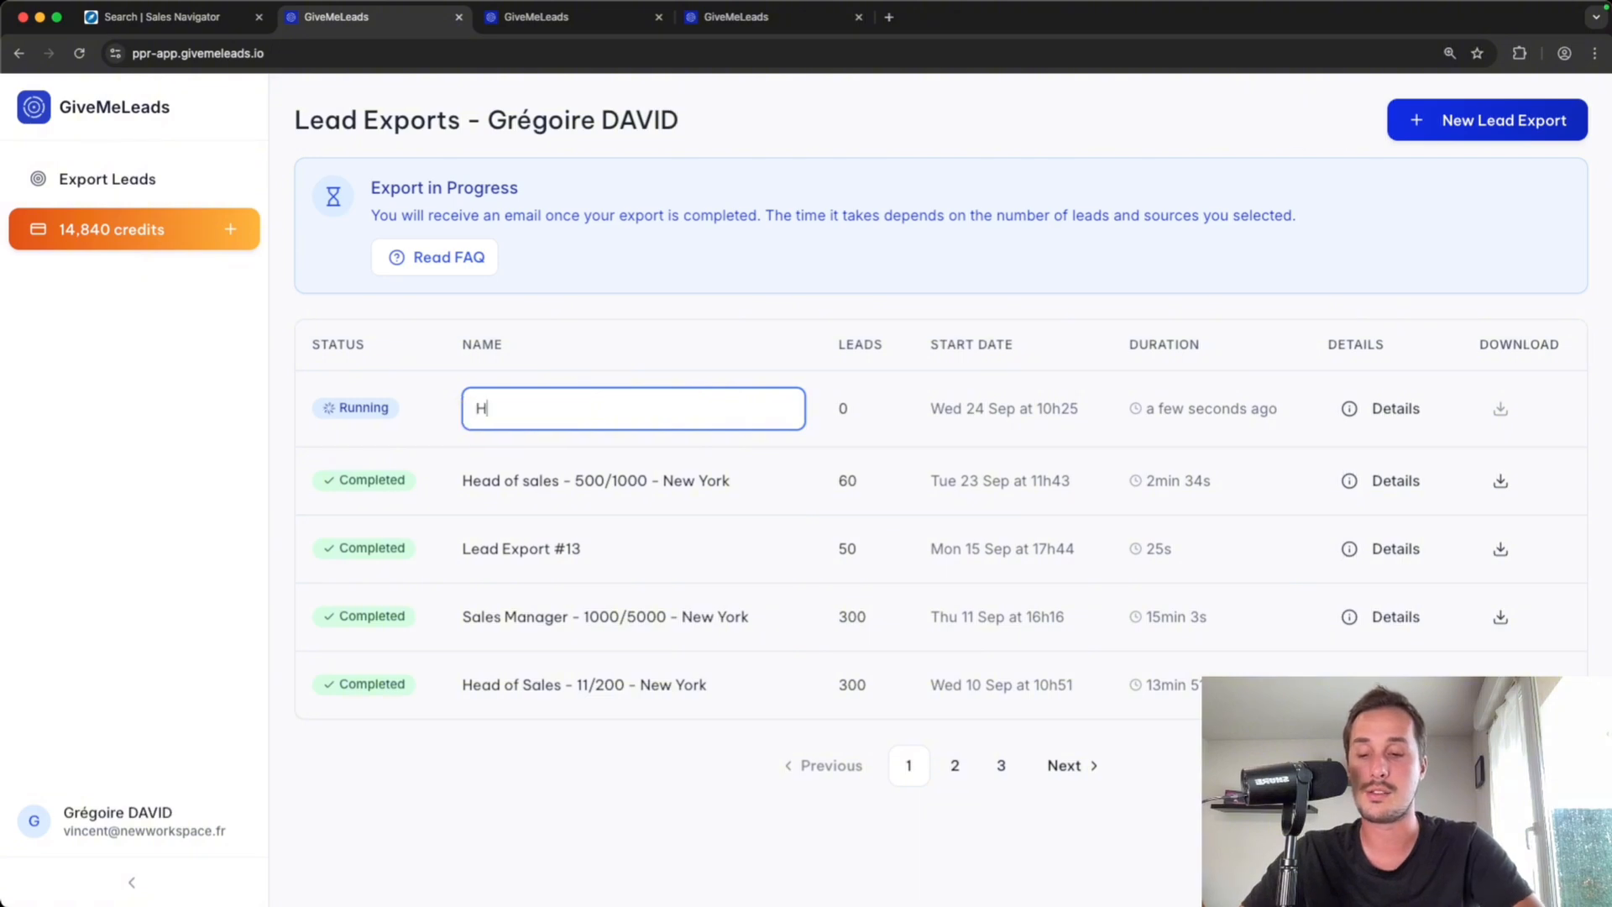
{"action": "type", "text": "ead of "}
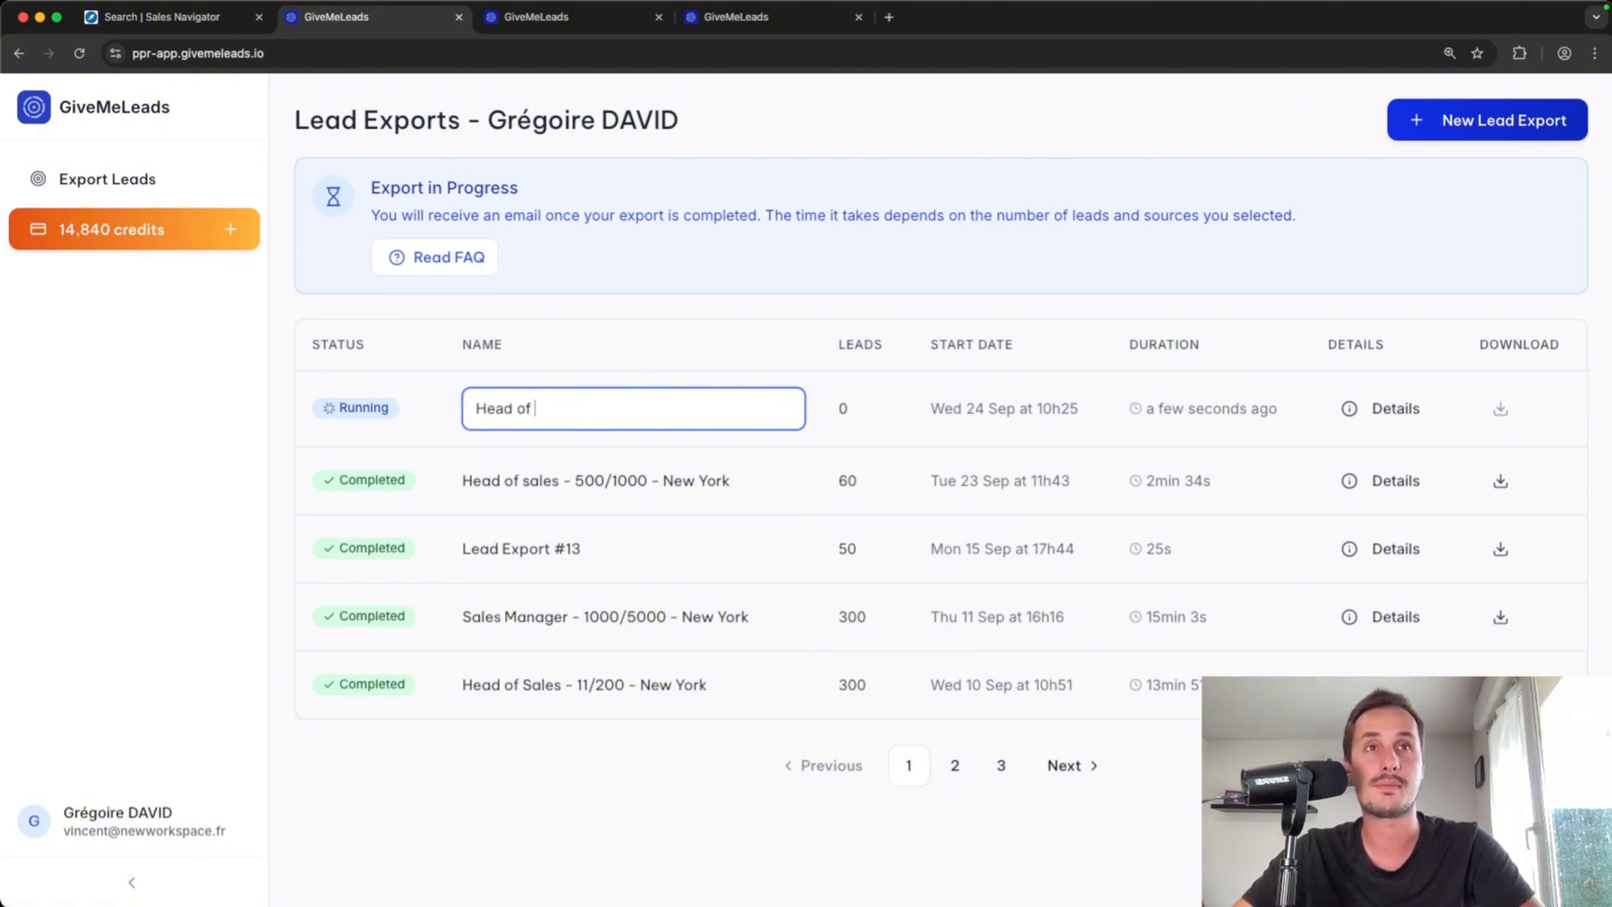
{"action": "type", "text": "marketing - 500/"}
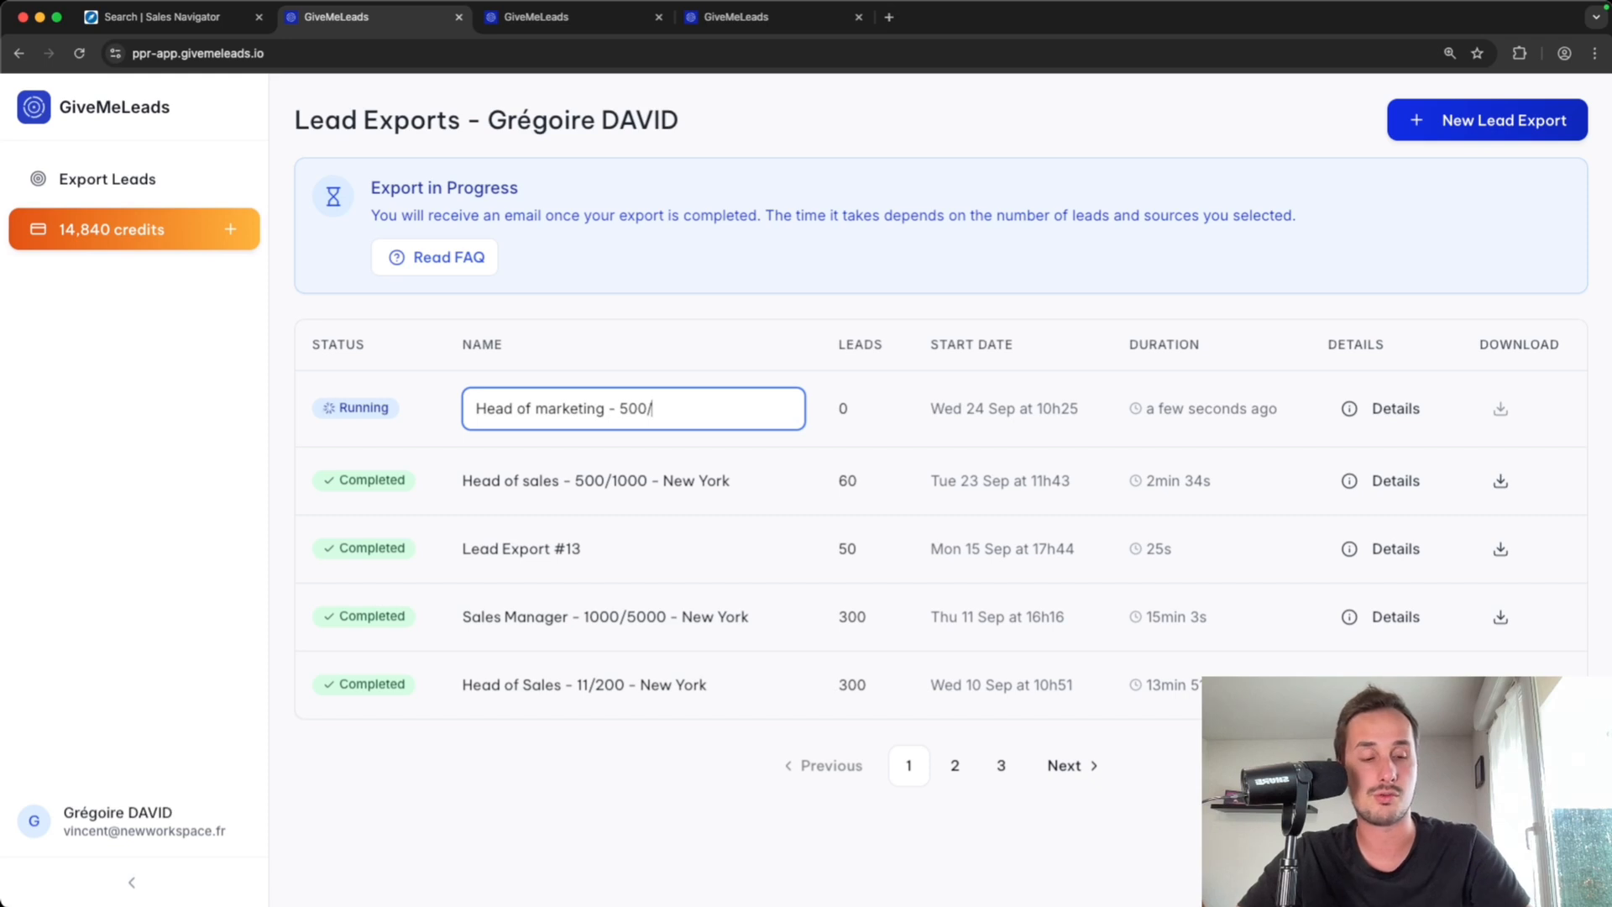
{"action": "type", "text": "1000"}
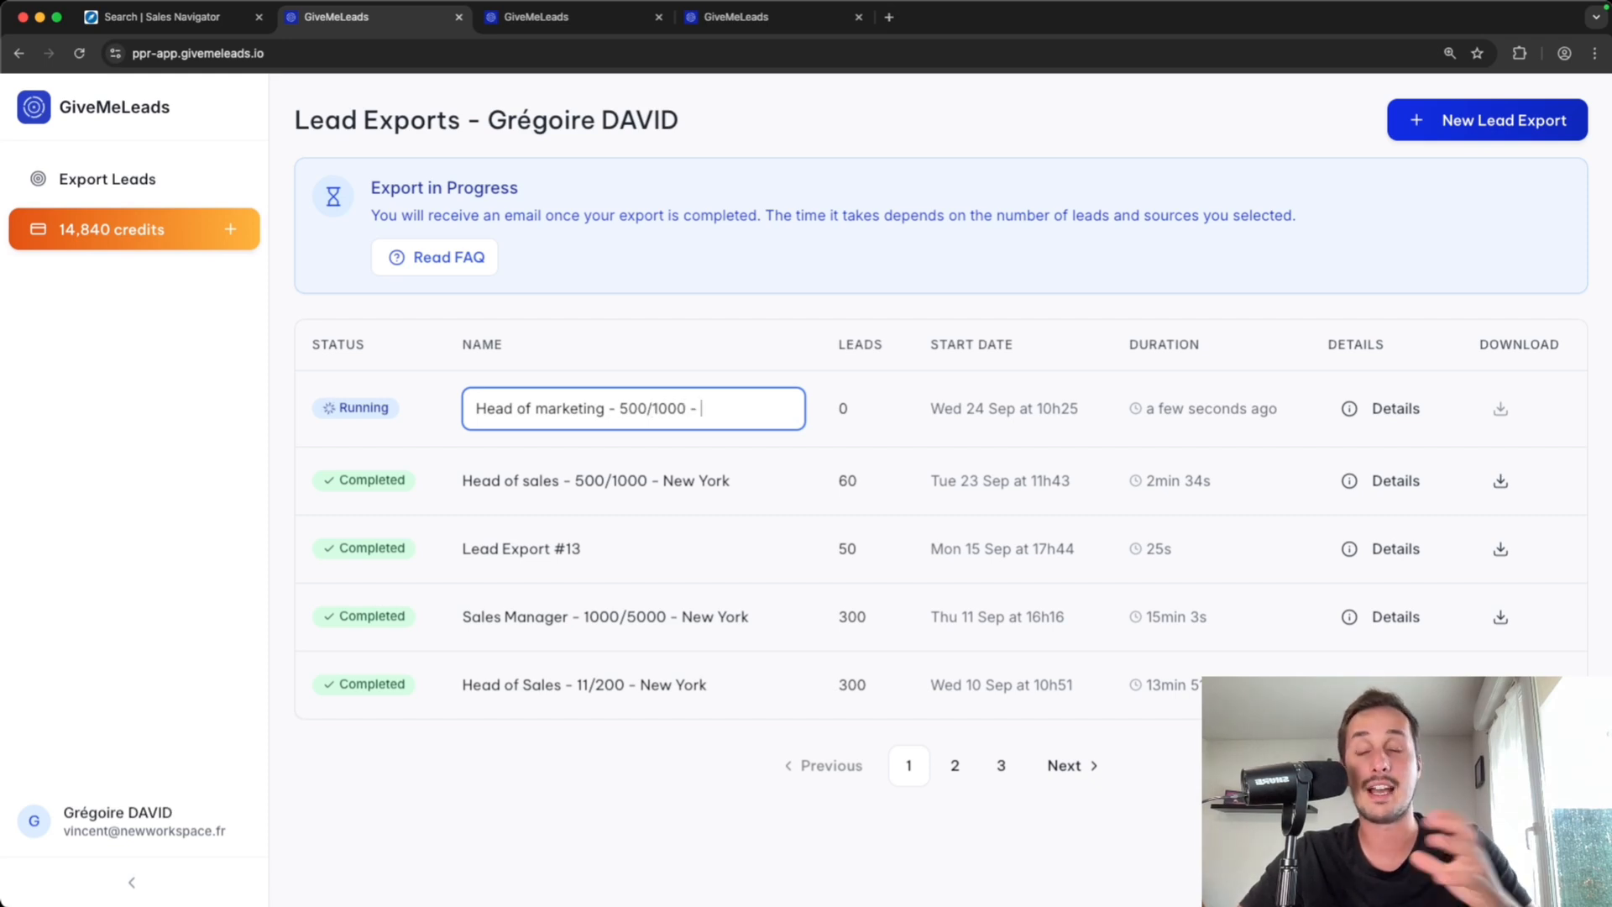
{"action": "type", "text": " - New York"}
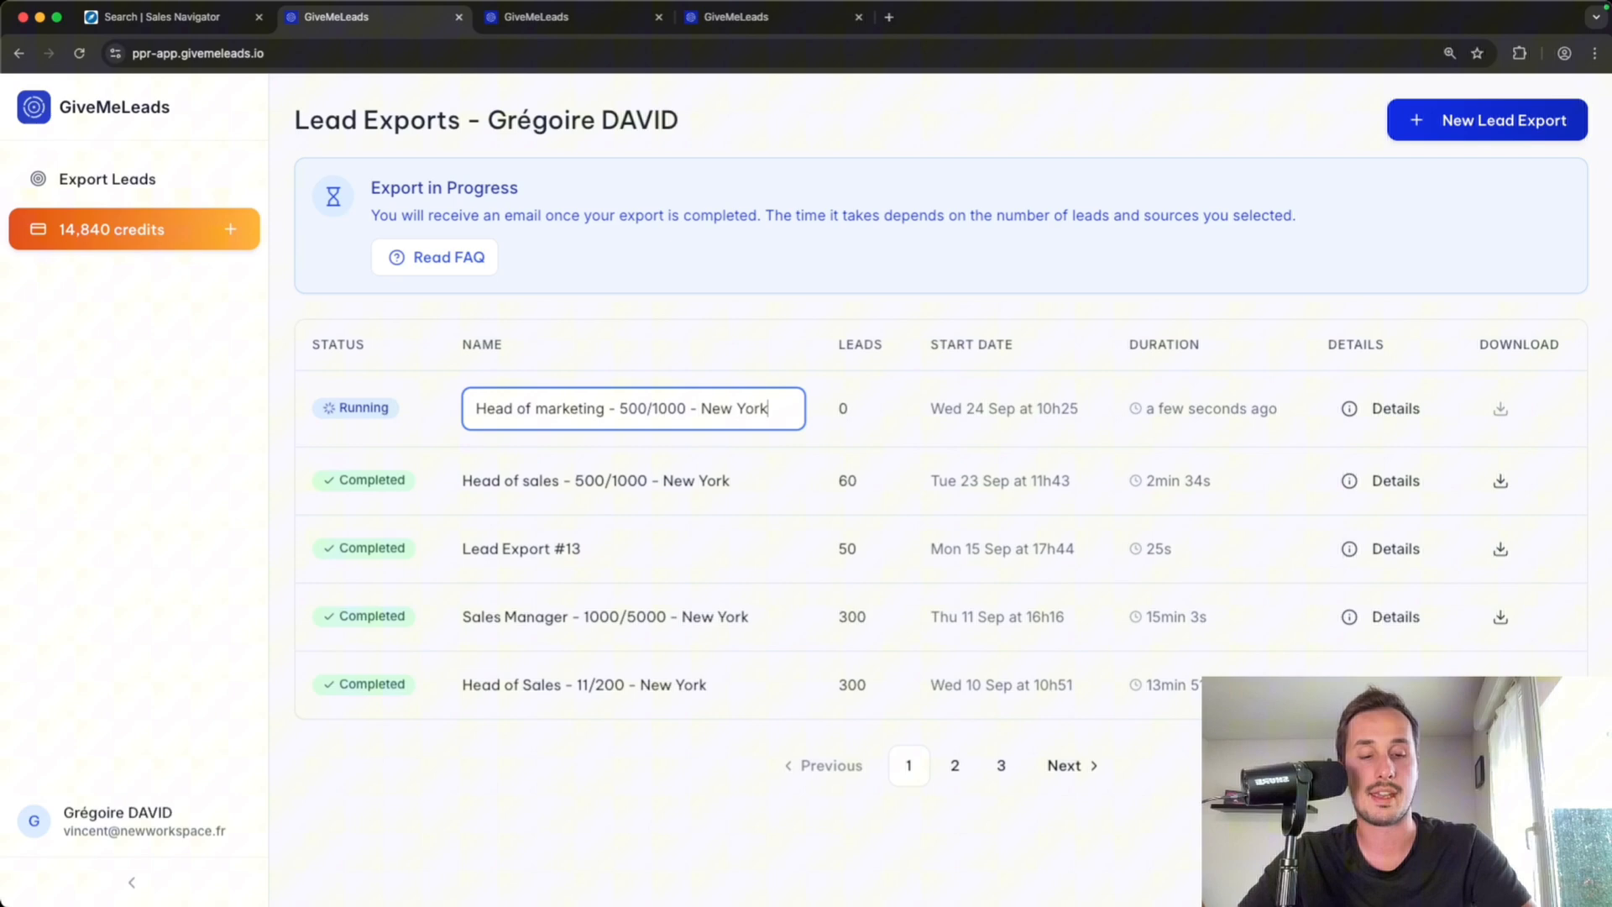
{"action": "key", "text": "Return"}
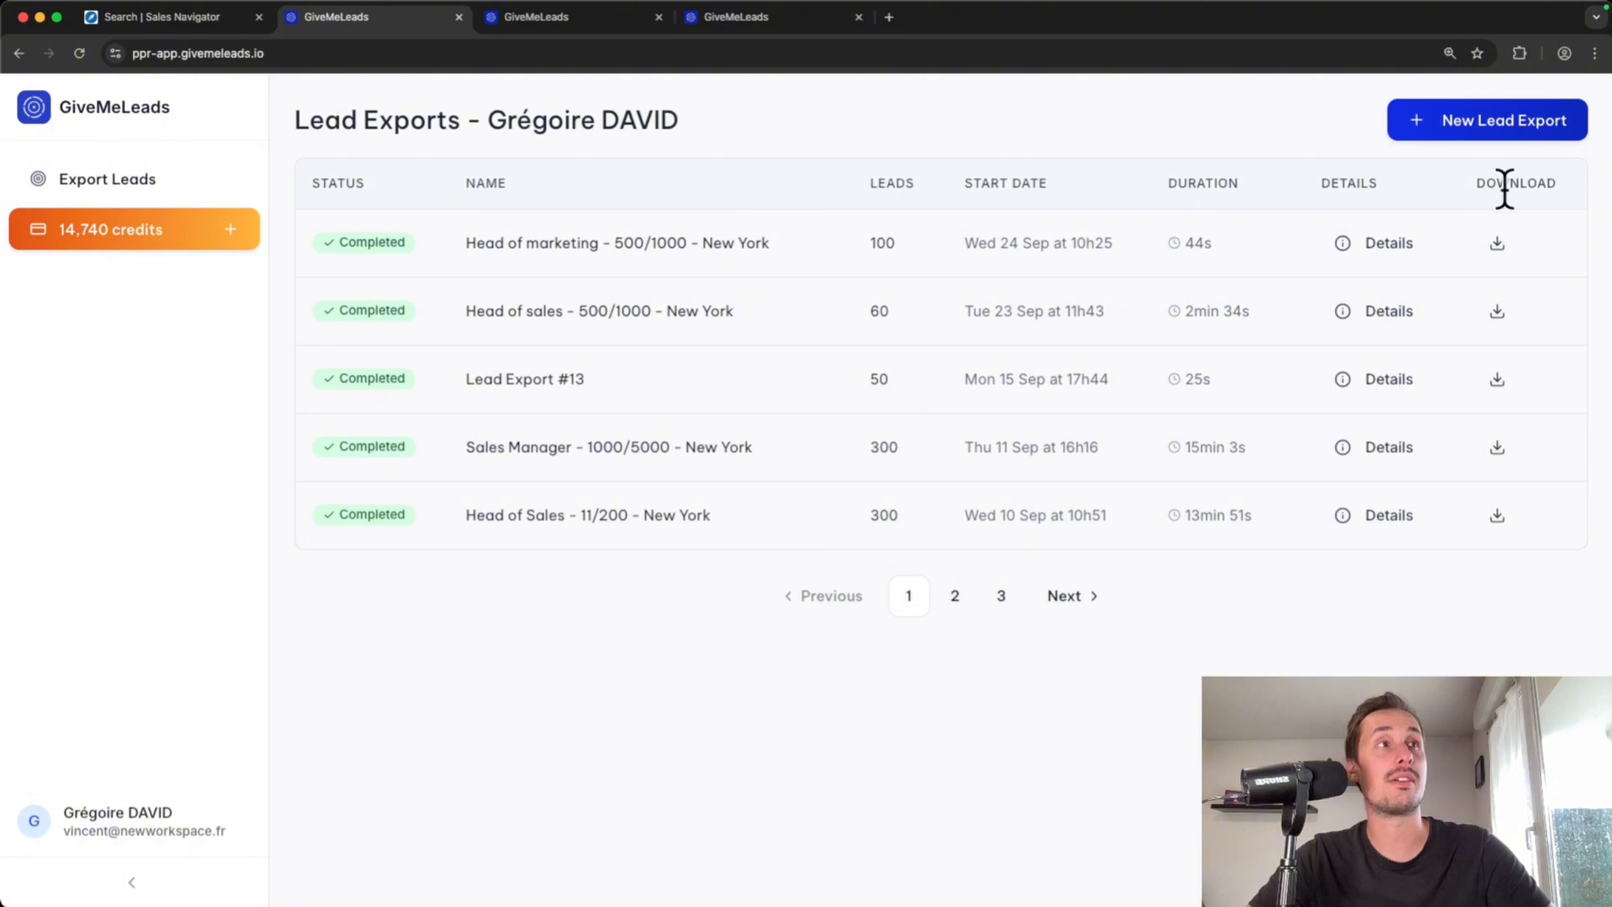
Download the Head of marketing export as CSV, open it in Numbers and review the filters column through all lead rows.
{"action": "left_click", "coordinate": [1496, 243]}
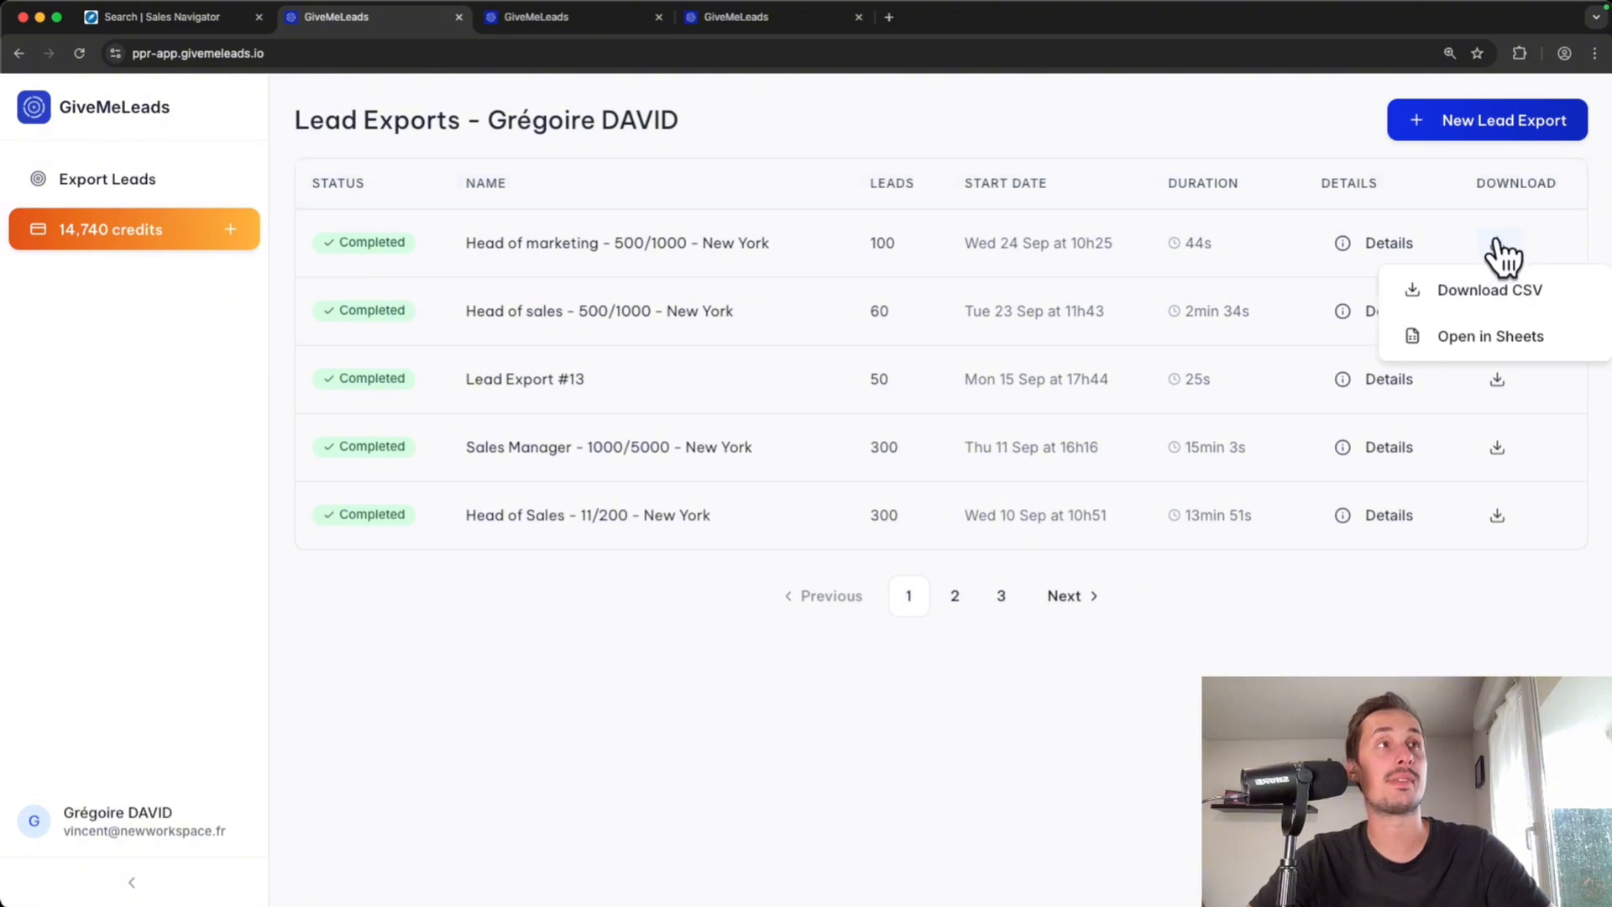
{"action": "left_click", "coordinate": [1468, 299]}
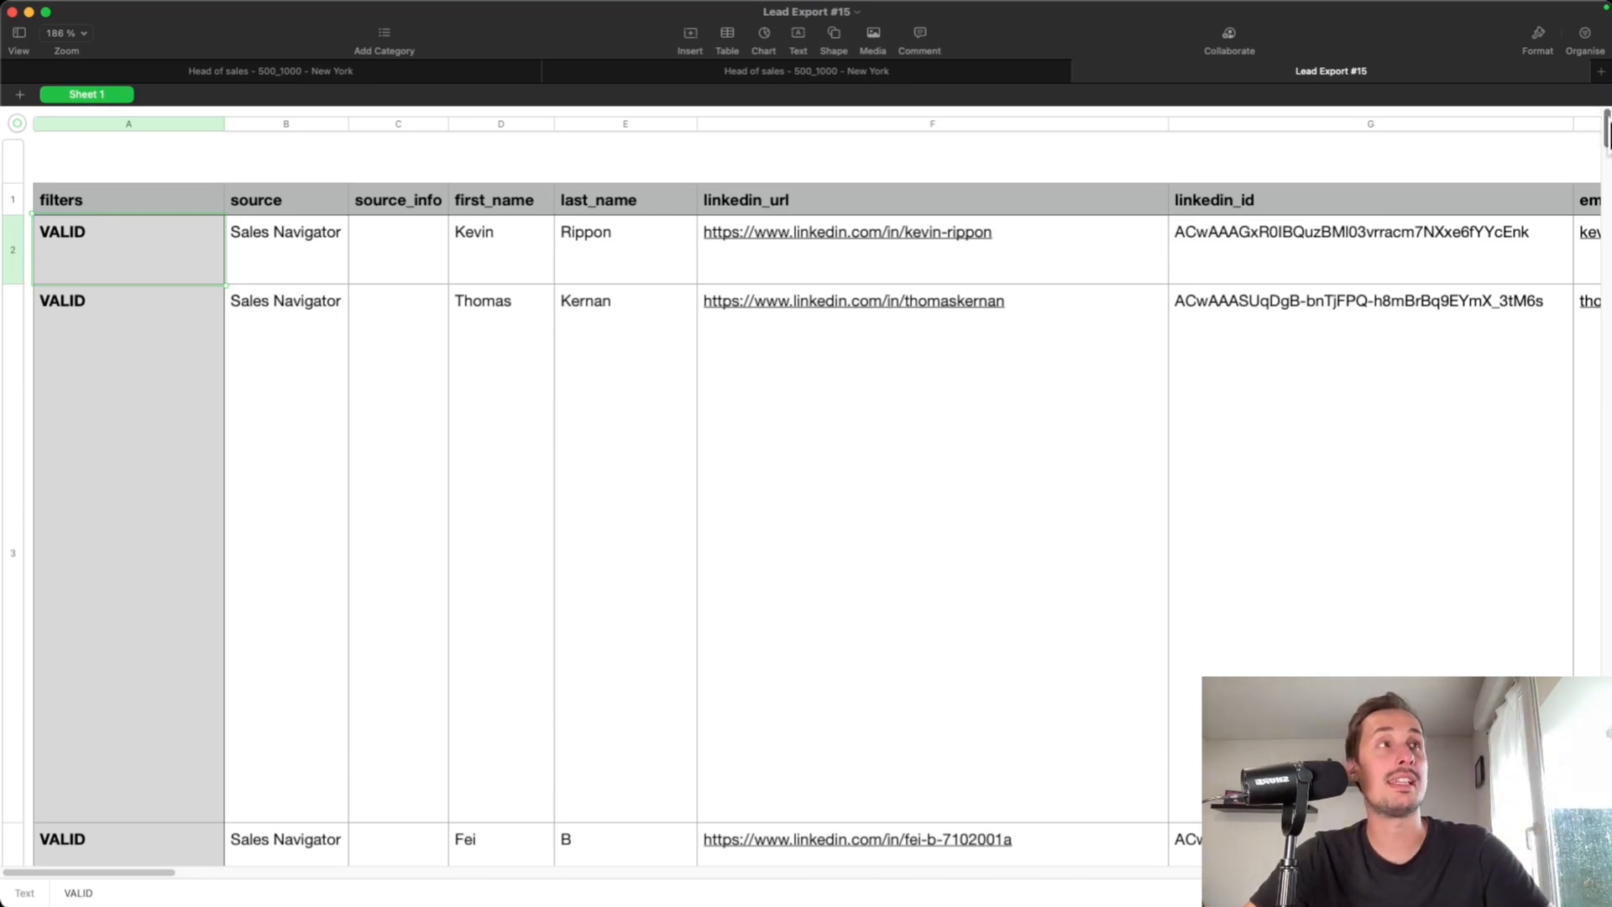
{"action": "scroll", "coordinate": [1604, 126], "scroll_direction": "down", "scroll_amount": 3}
{"action": "scroll", "coordinate": [1605, 126], "scroll_direction": "up", "scroll_amount": 3}
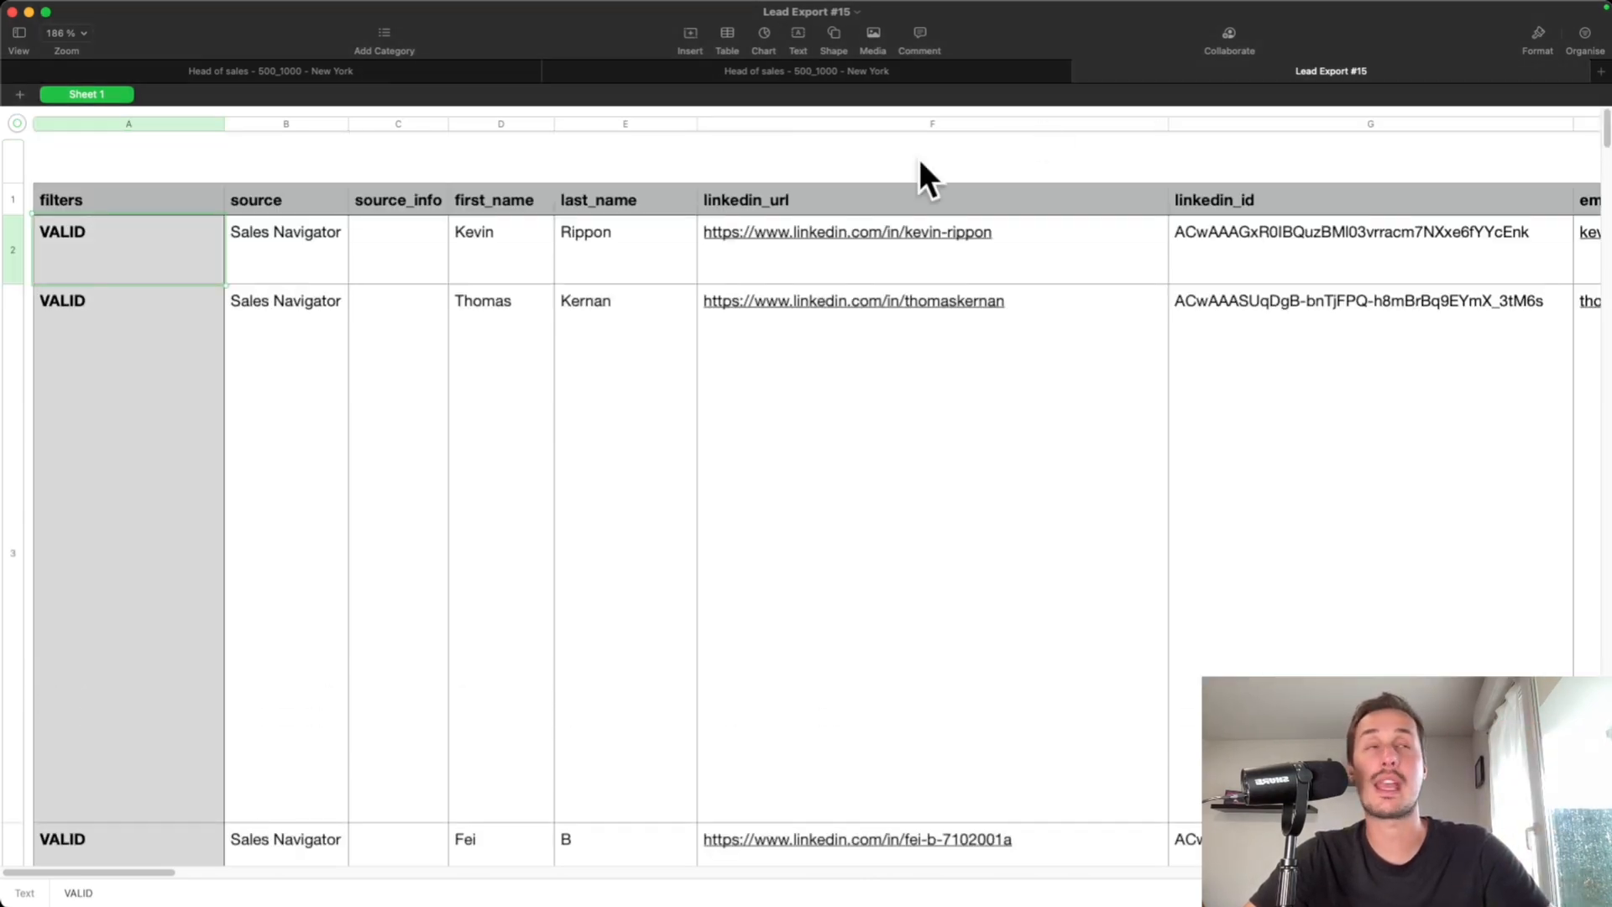
{"action": "scroll", "coordinate": [1597, 252], "scroll_direction": "down", "scroll_amount": 20}
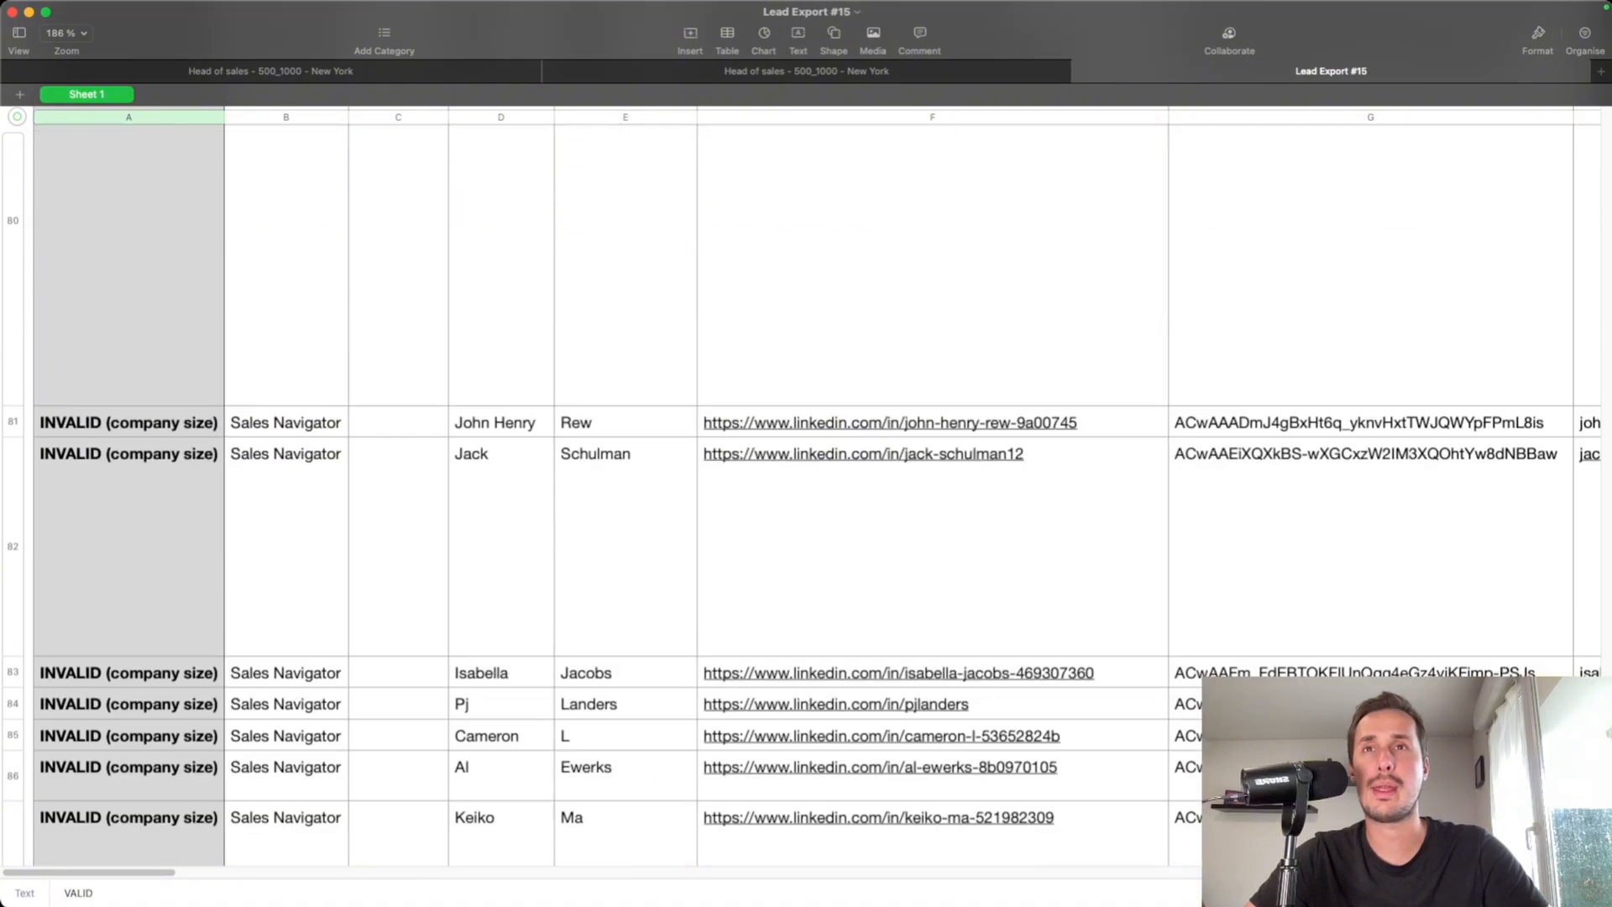
{"action": "scroll", "coordinate": [806, 487], "scroll_direction": "down", "scroll_amount": 5}
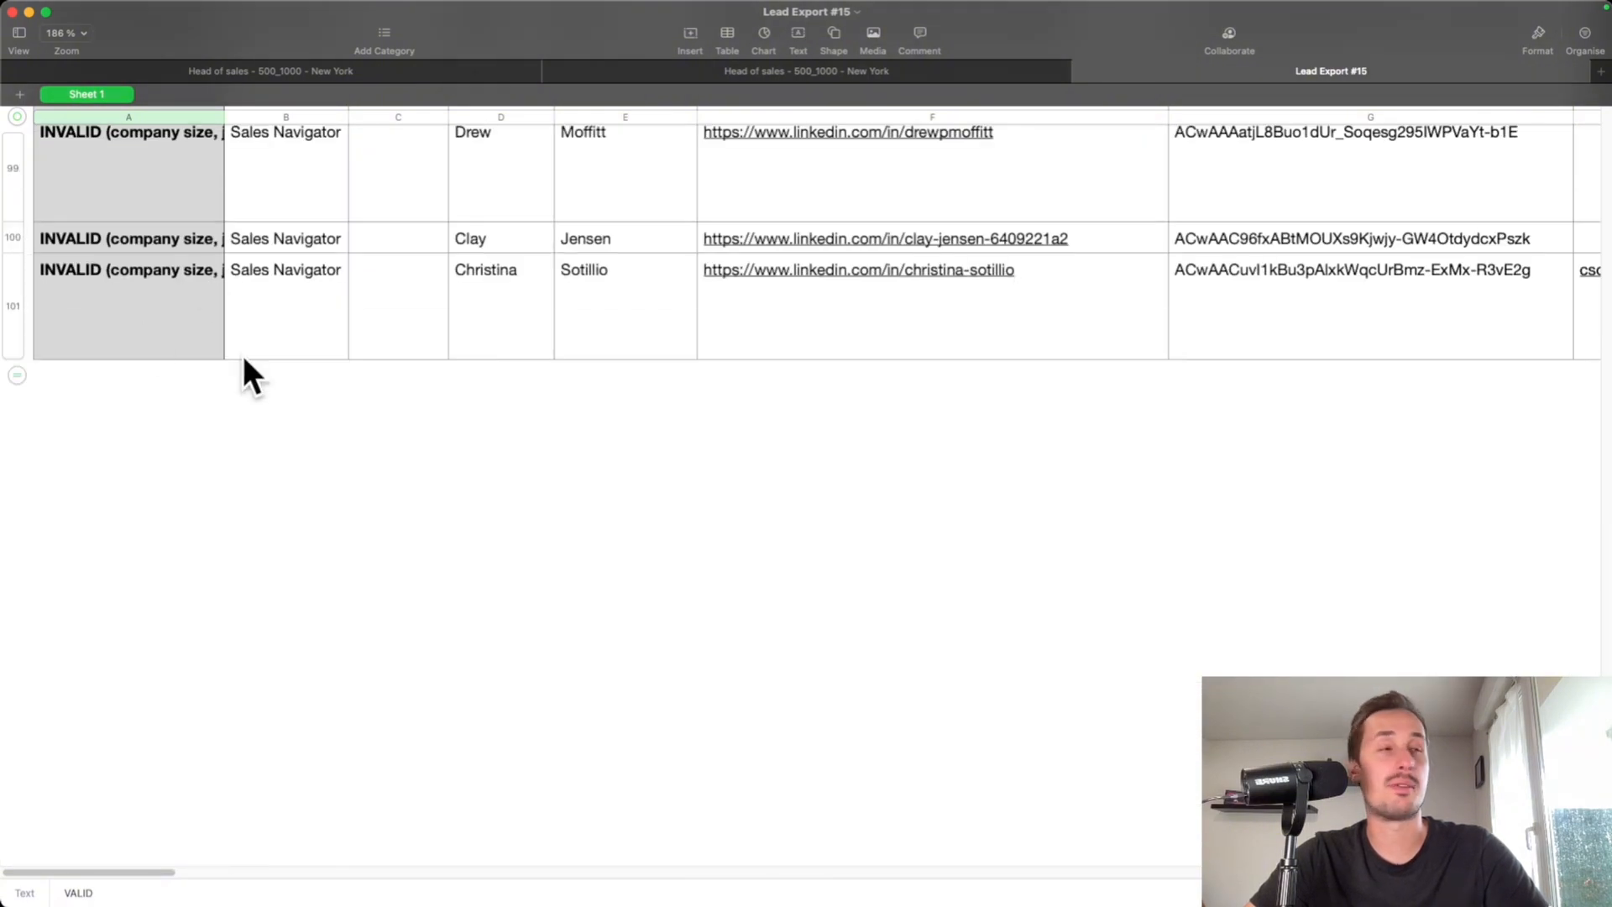
{"action": "scroll", "coordinate": [1569, 279], "scroll_direction": "up", "scroll_amount": 20}
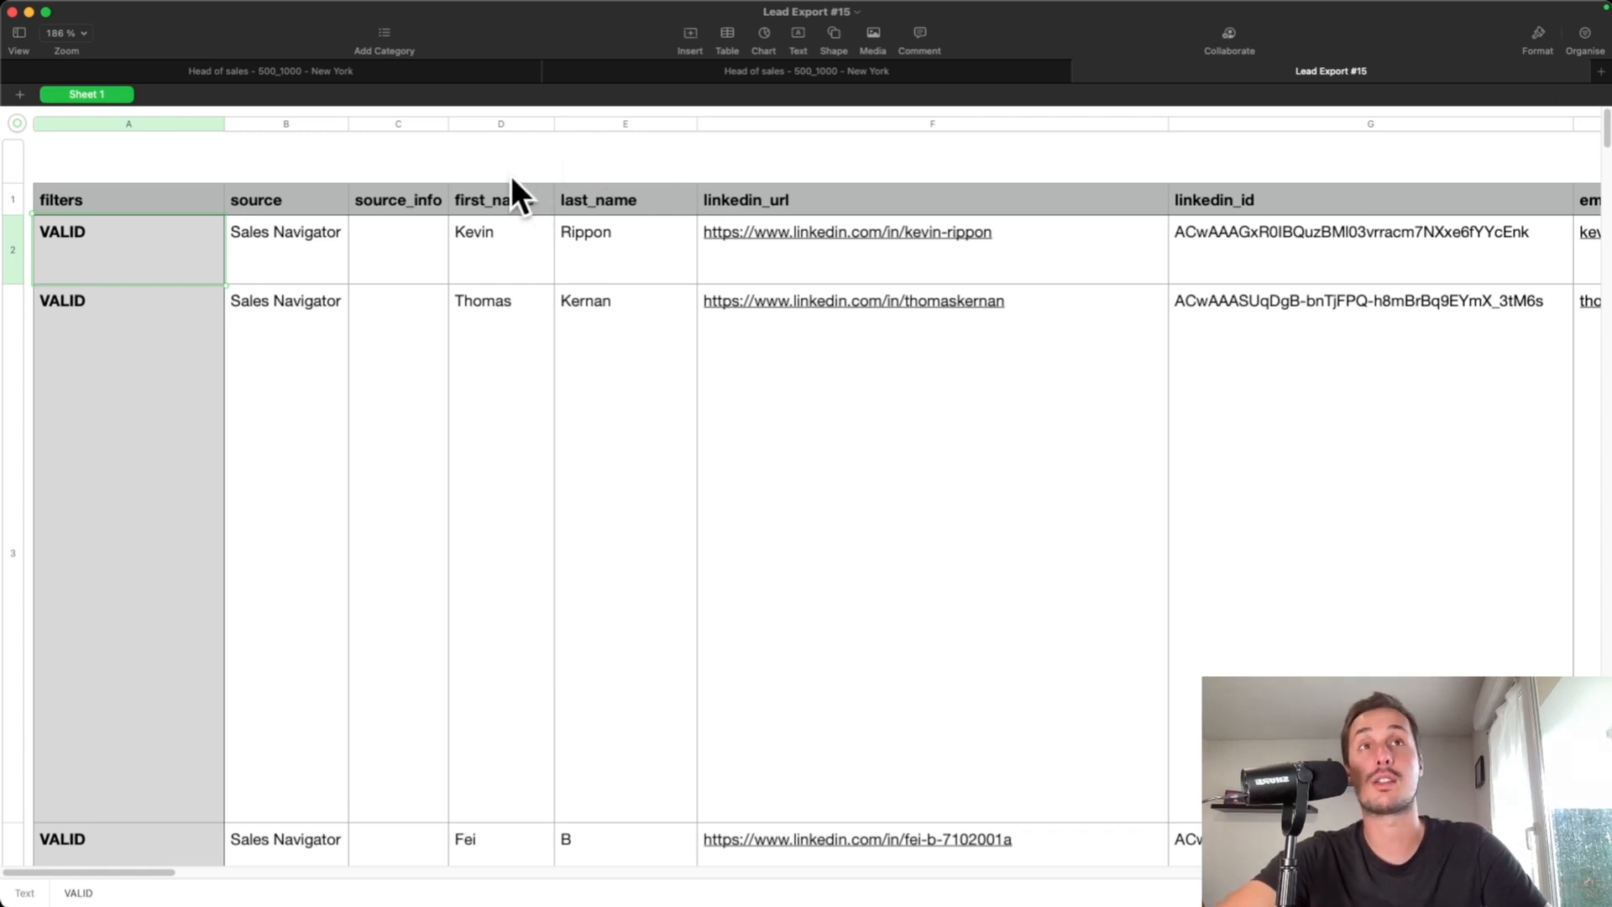
Examine the exported columns from names, LinkedIn URL and email through job title, location, profile details and company information.
{"action": "scroll", "coordinate": [495, 203], "scroll_direction": "right", "scroll_amount": 5}
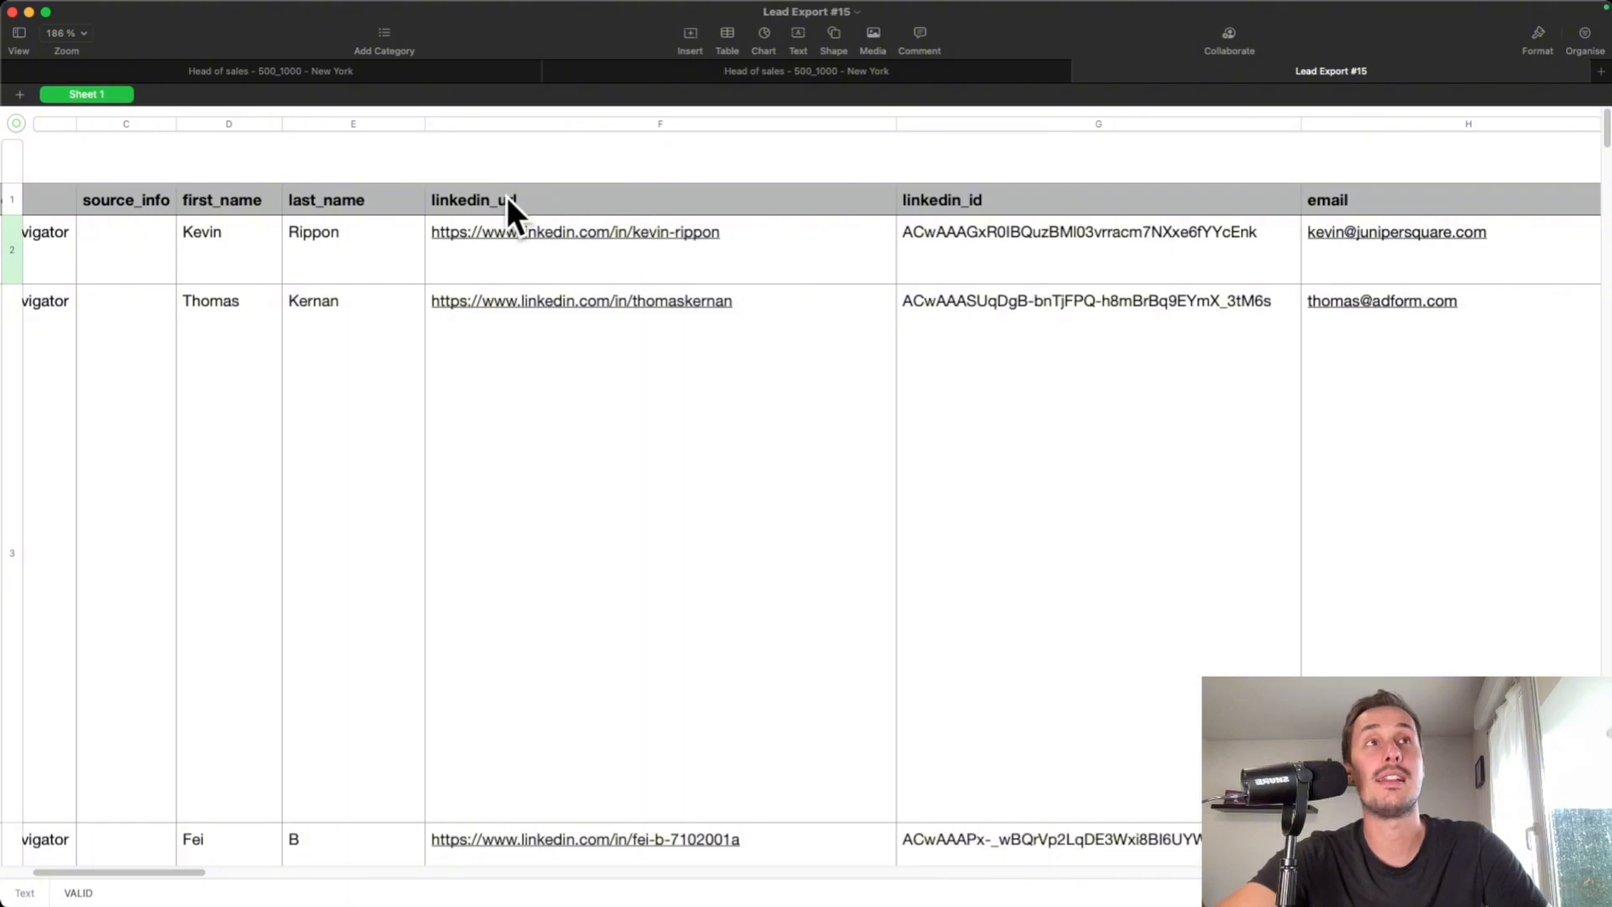
{"action": "scroll", "coordinate": [510, 212], "scroll_direction": "right", "scroll_amount": 10}
{"action": "scroll", "coordinate": [899, 209], "scroll_direction": "right", "scroll_amount": 3}
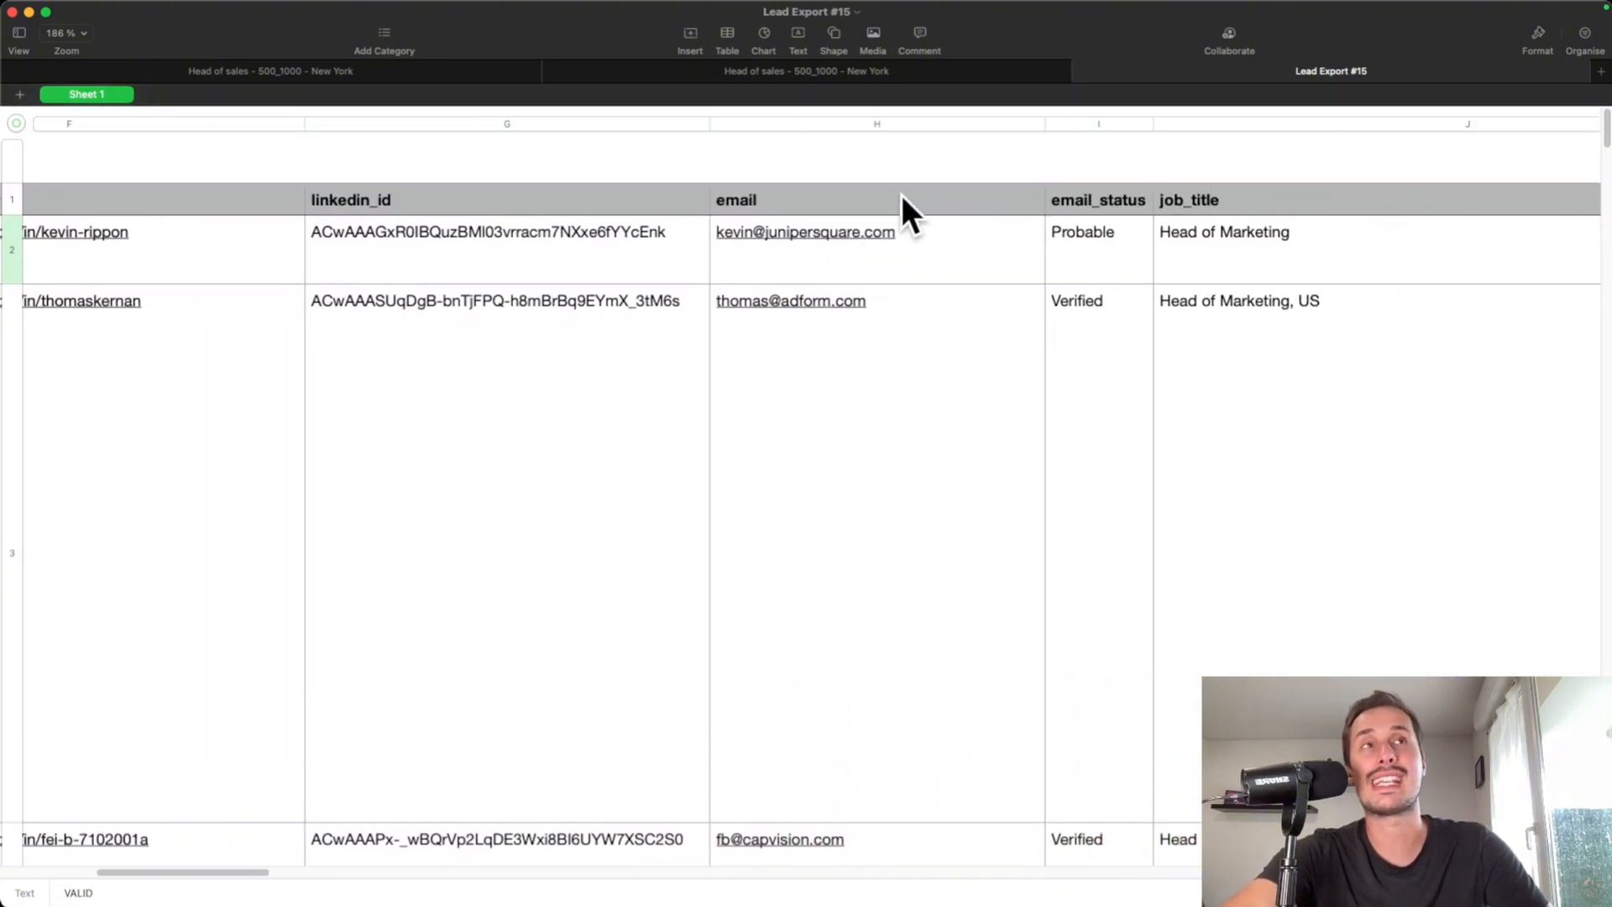
{"action": "scroll", "coordinate": [737, 198], "scroll_direction": "right", "scroll_amount": 3}
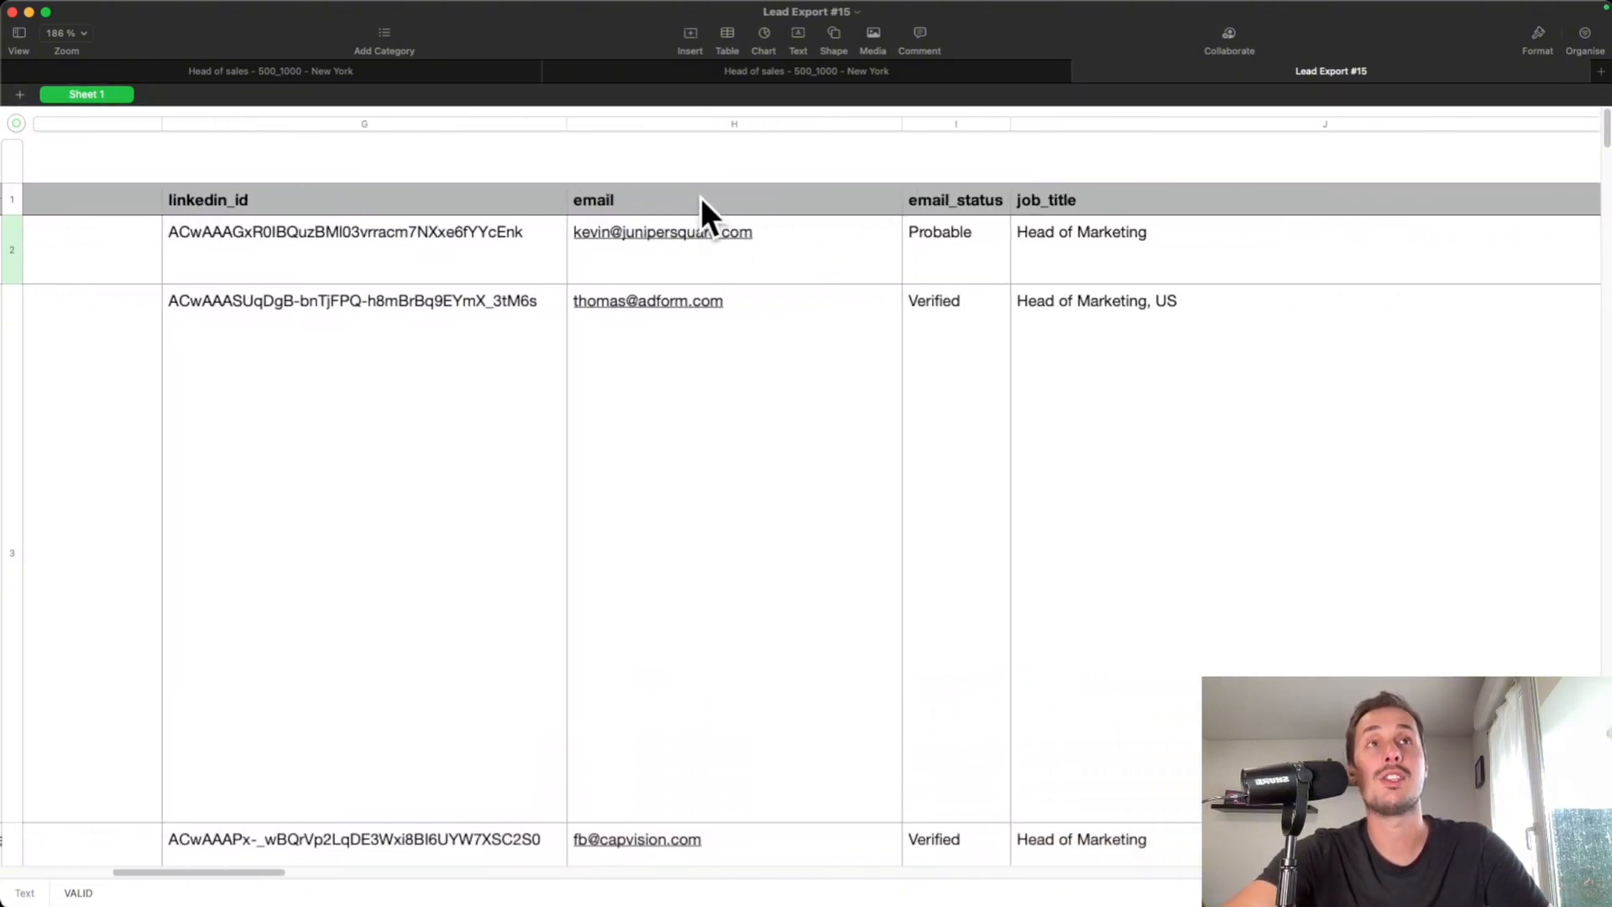
{"action": "scroll", "coordinate": [674, 179], "scroll_direction": "right", "scroll_amount": 15}
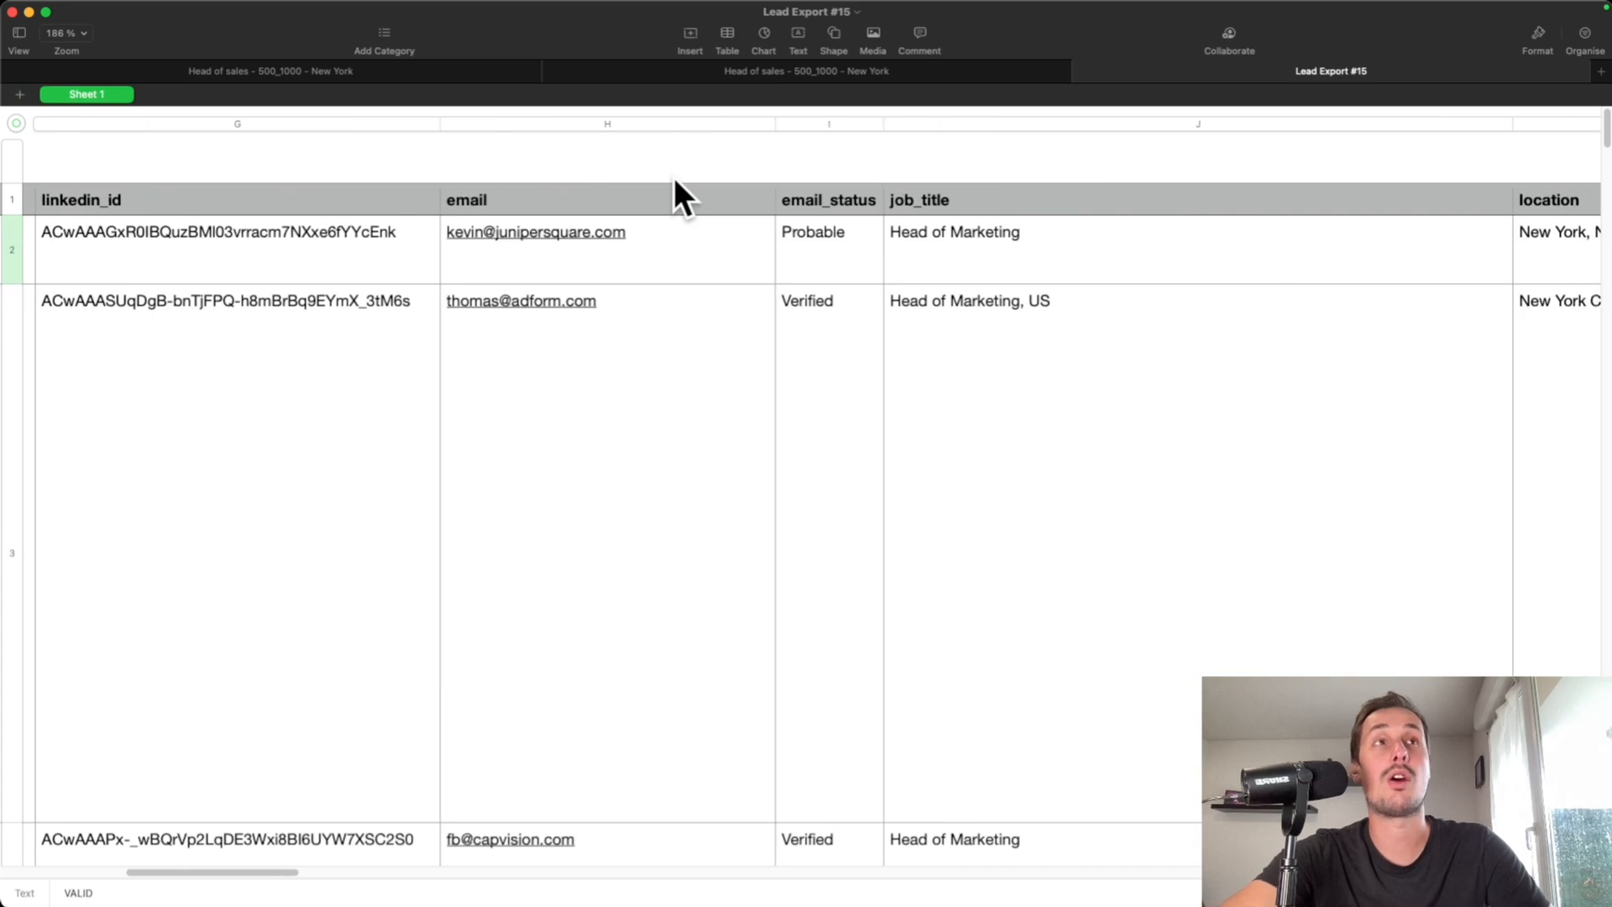
{"action": "scroll", "coordinate": [664, 181], "scroll_direction": "right", "scroll_amount": 20}
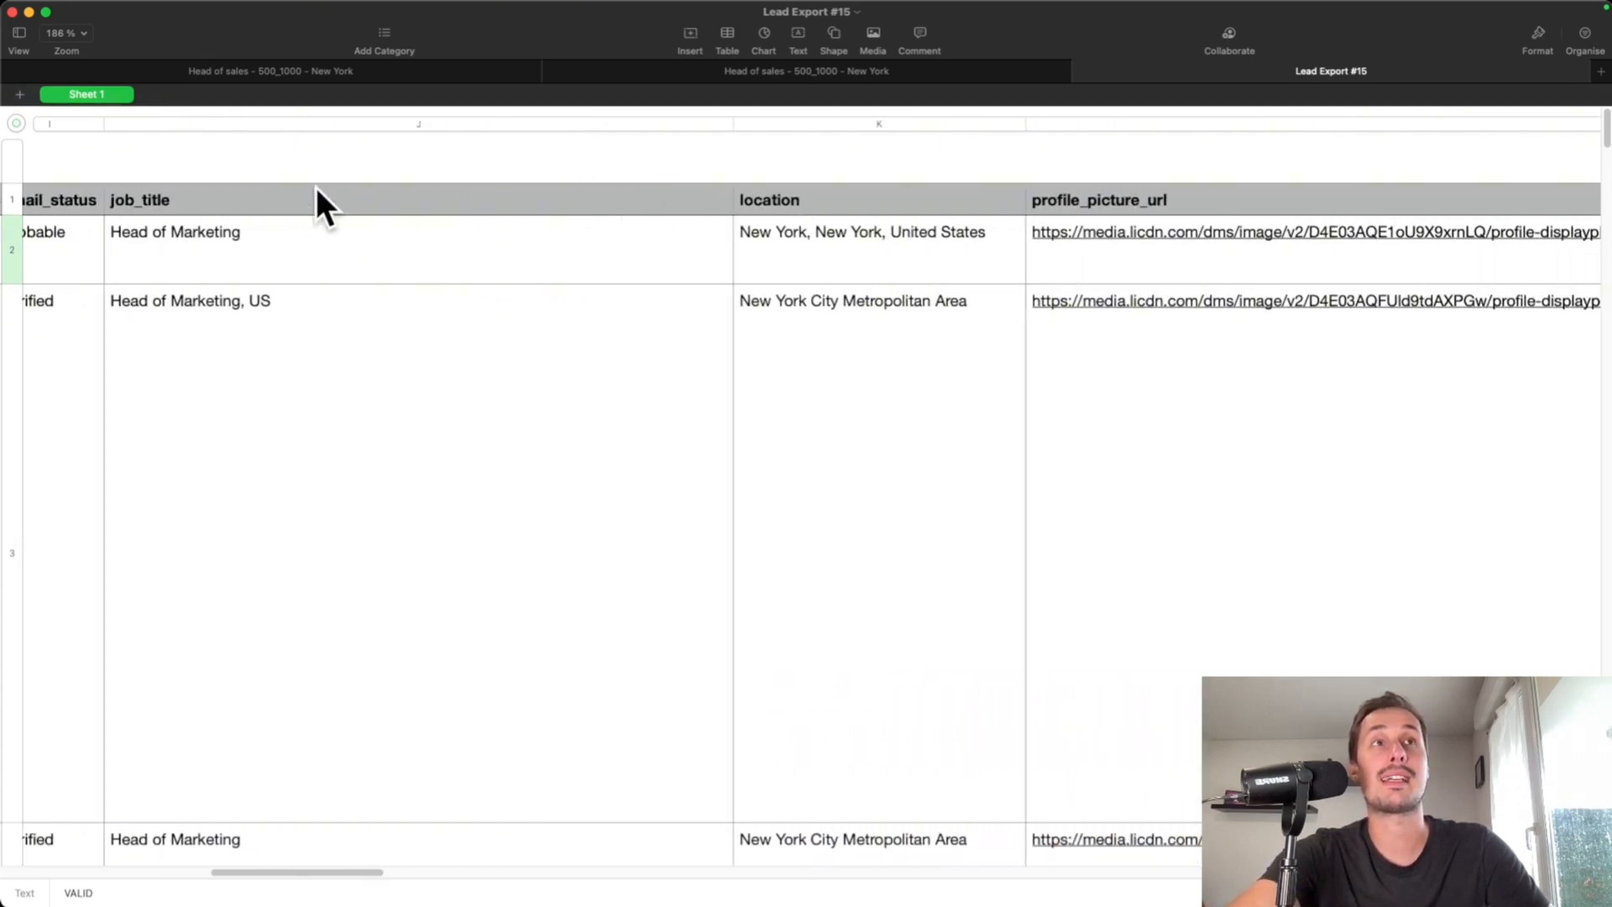
{"action": "scroll", "coordinate": [753, 226], "scroll_direction": "right", "scroll_amount": 20}
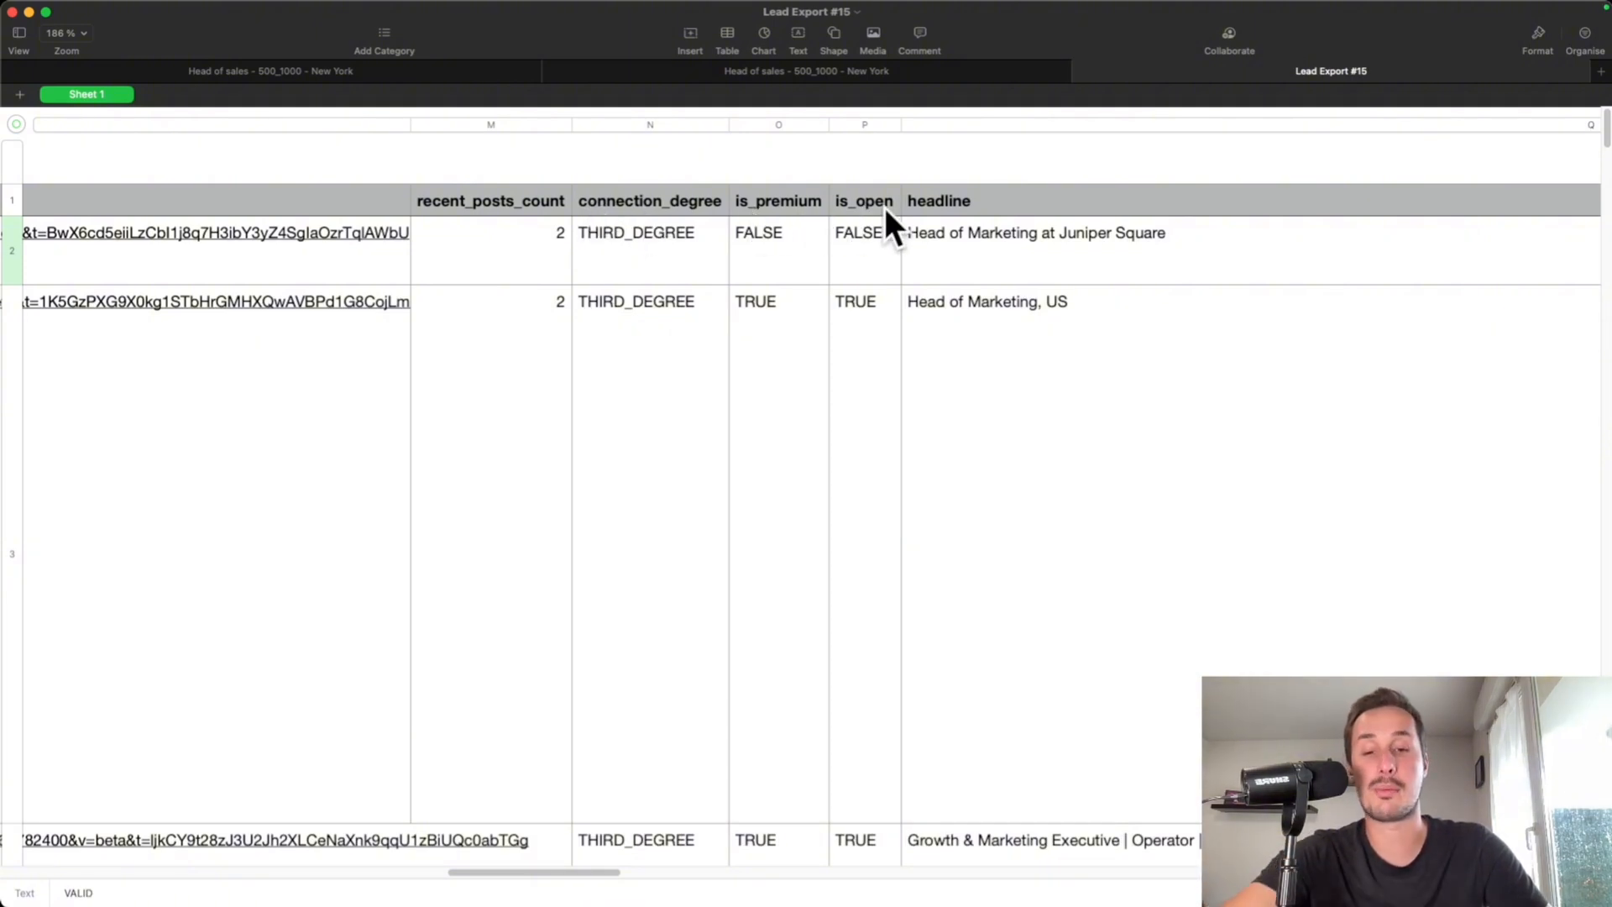
{"action": "scroll", "coordinate": [887, 208], "scroll_direction": "right", "scroll_amount": 20}
{"action": "scroll", "coordinate": [883, 218], "scroll_direction": "right", "scroll_amount": 20}
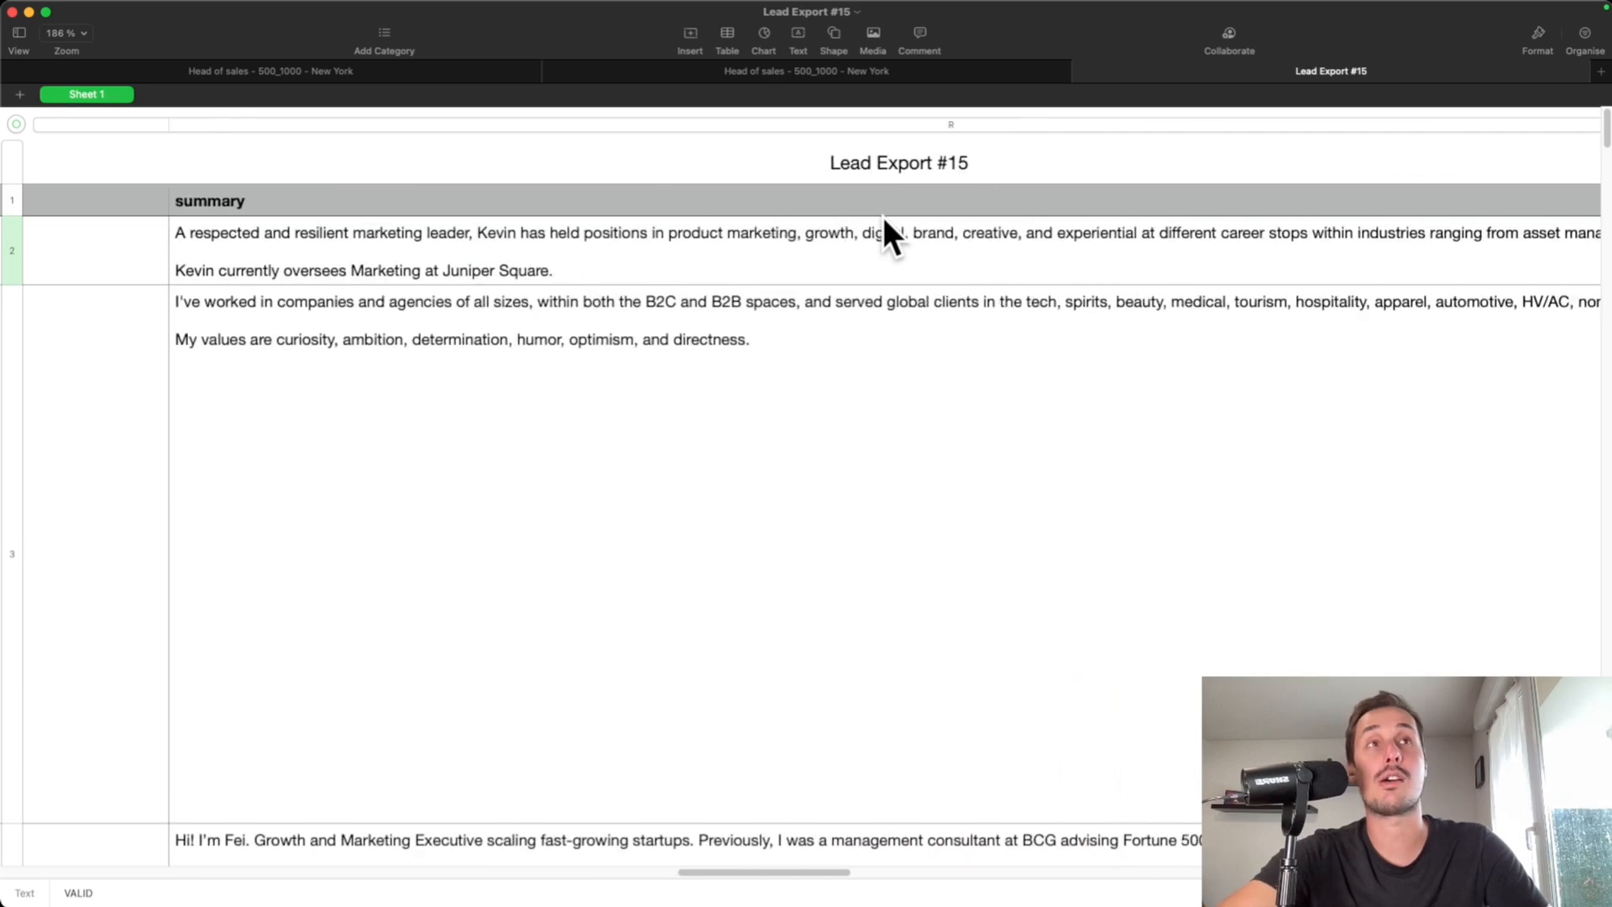
{"action": "scroll", "coordinate": [878, 219], "scroll_direction": "right", "scroll_amount": 3}
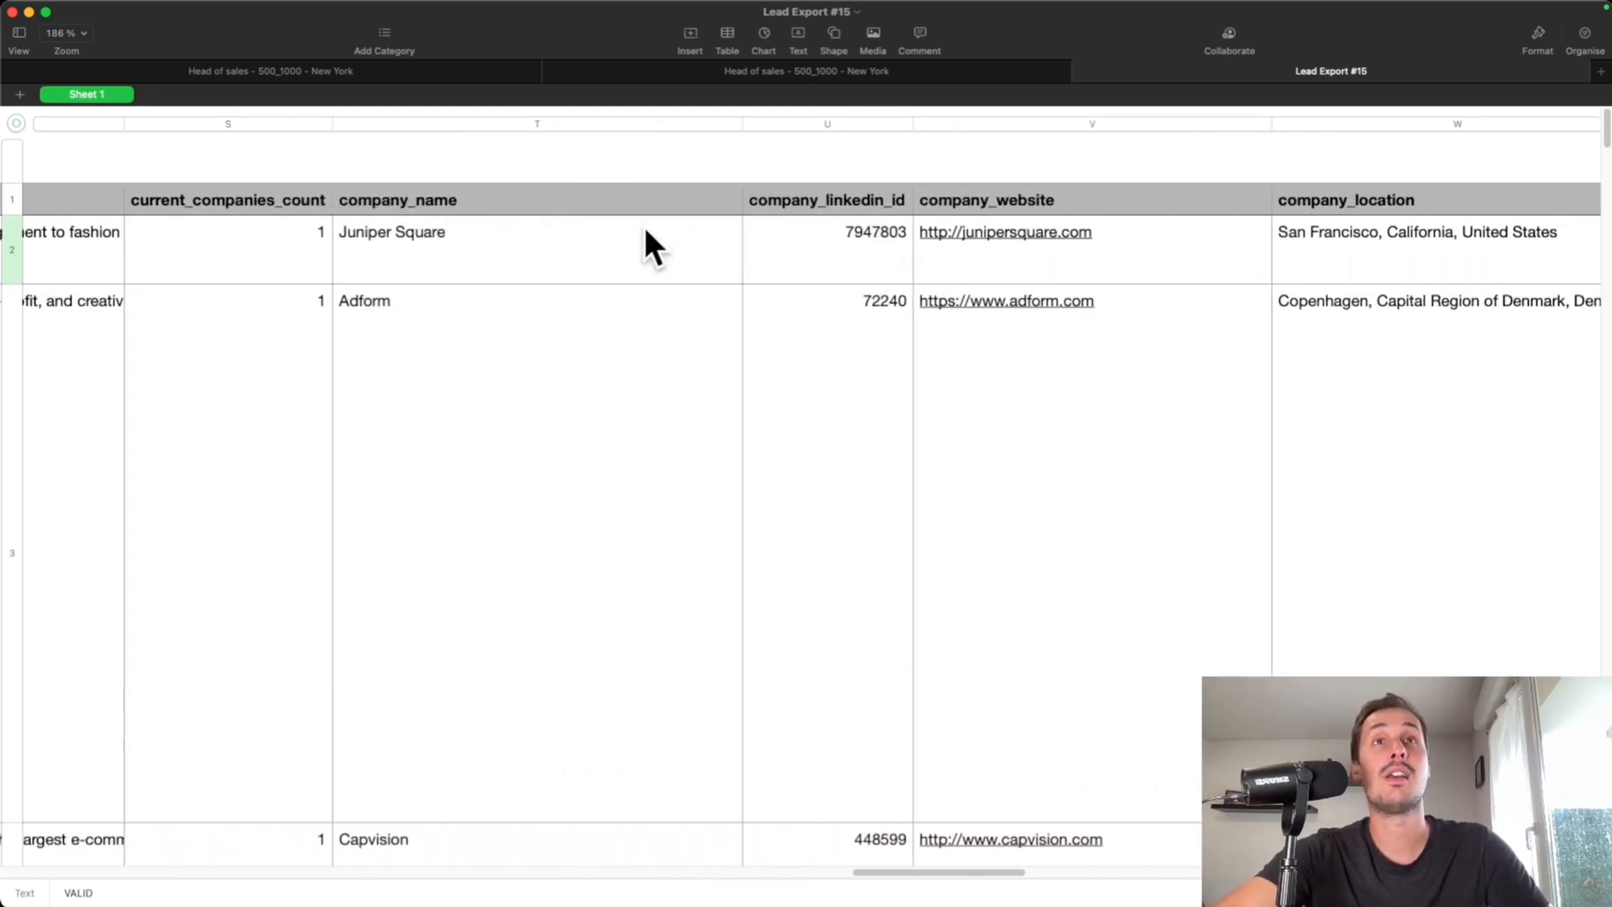
{"action": "scroll", "coordinate": [714, 206], "scroll_direction": "right", "scroll_amount": 18}
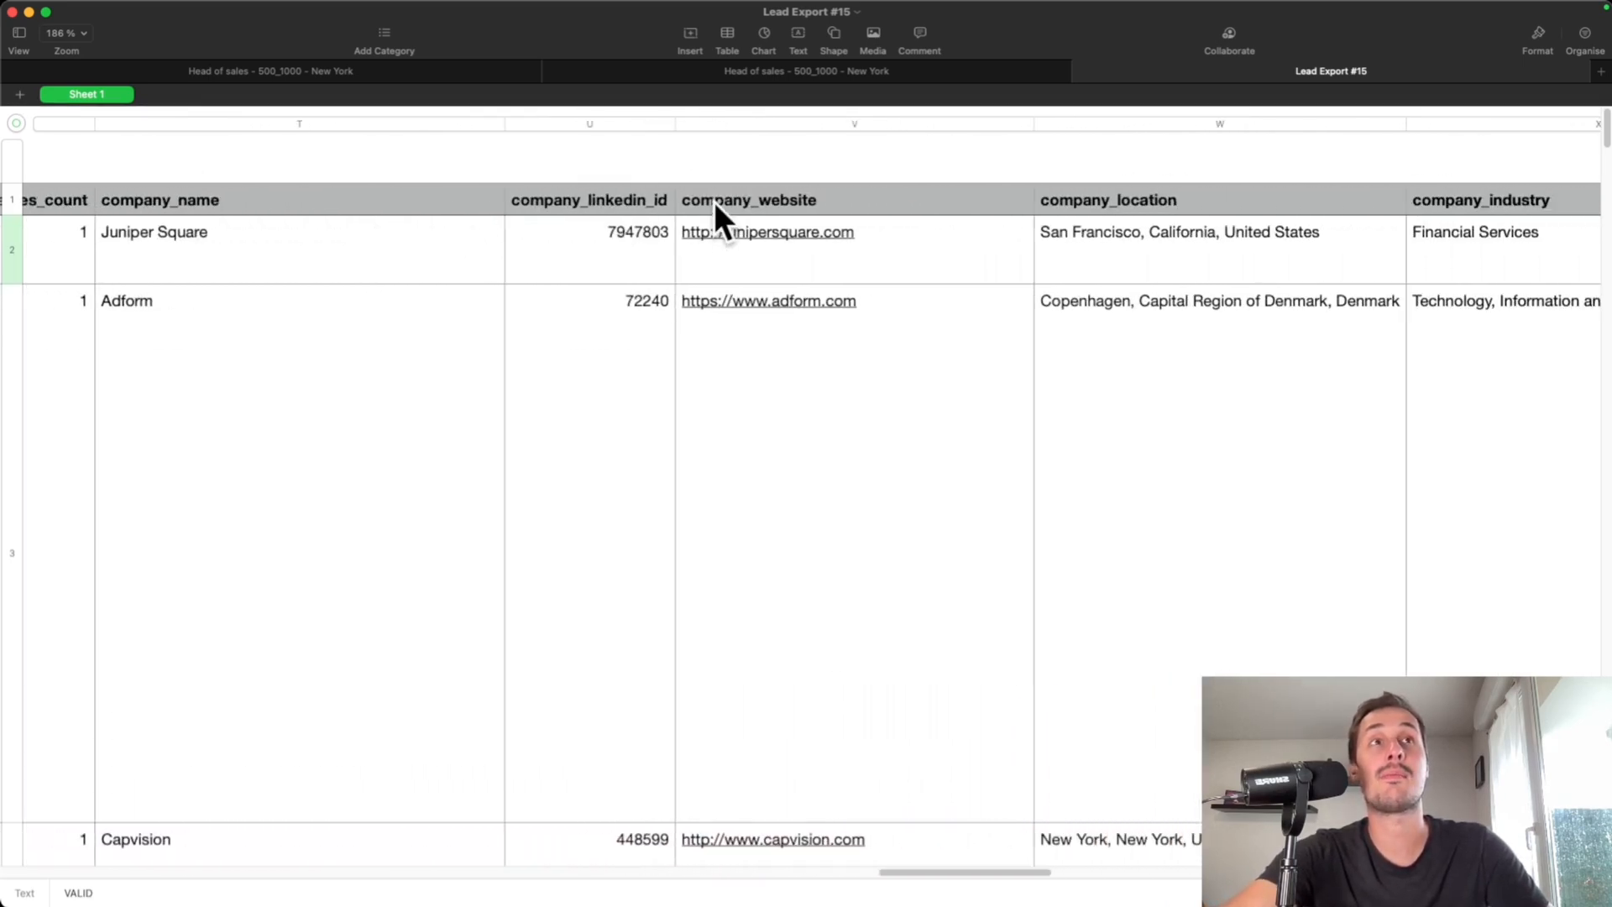
{"action": "scroll", "coordinate": [671, 206], "scroll_direction": "right", "scroll_amount": 20}
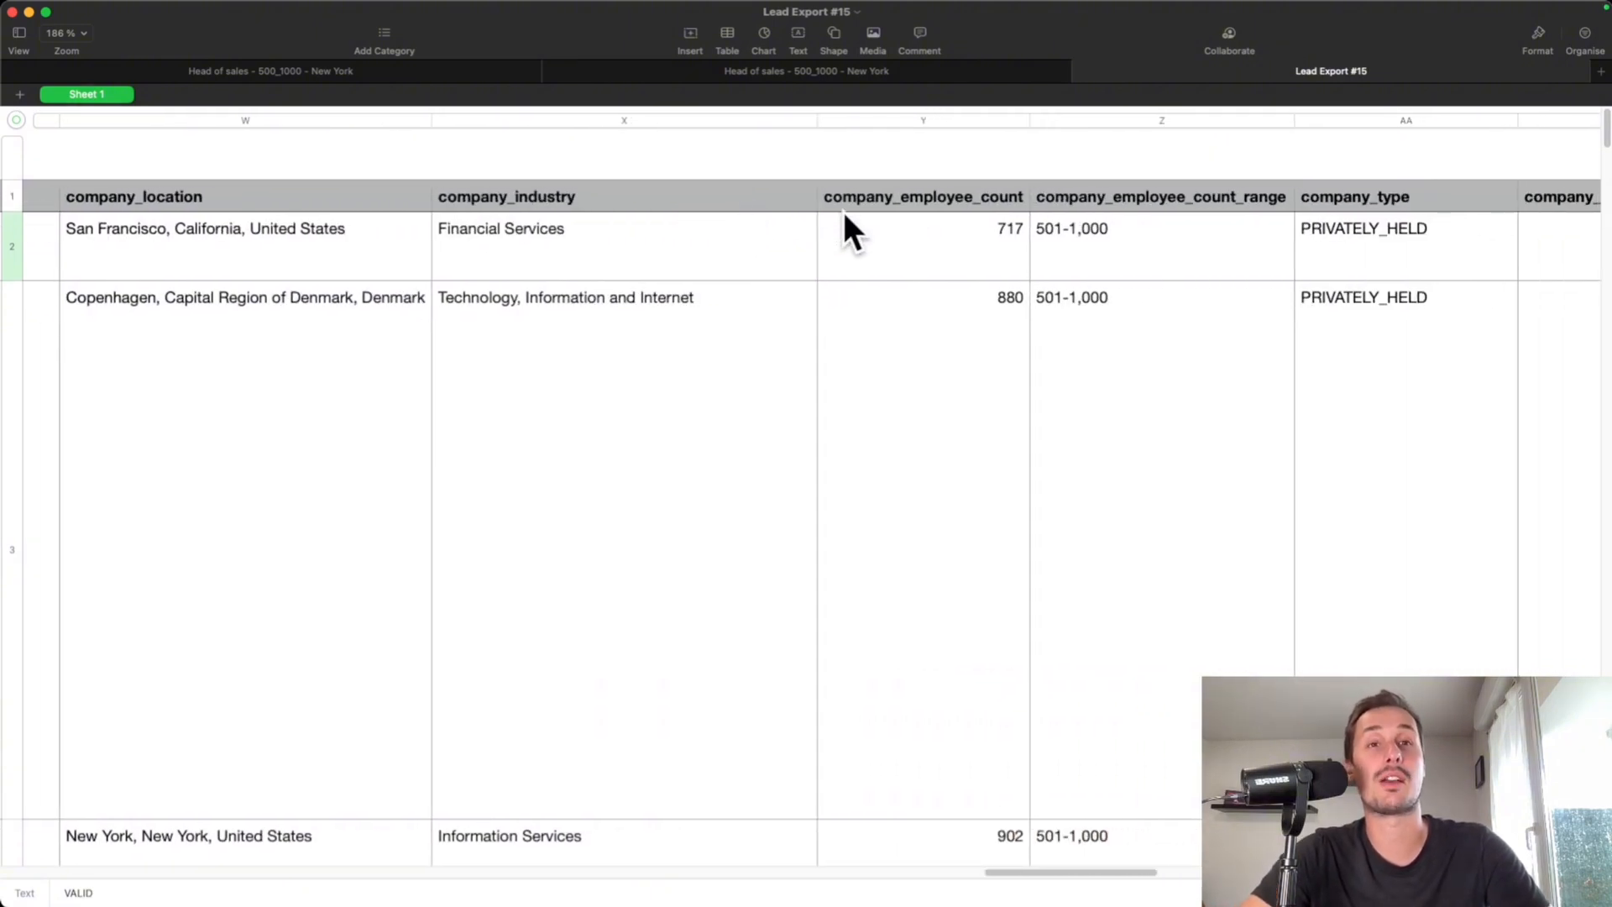
{"action": "scroll", "coordinate": [545, 504], "scroll_direction": "left", "scroll_amount": 20}
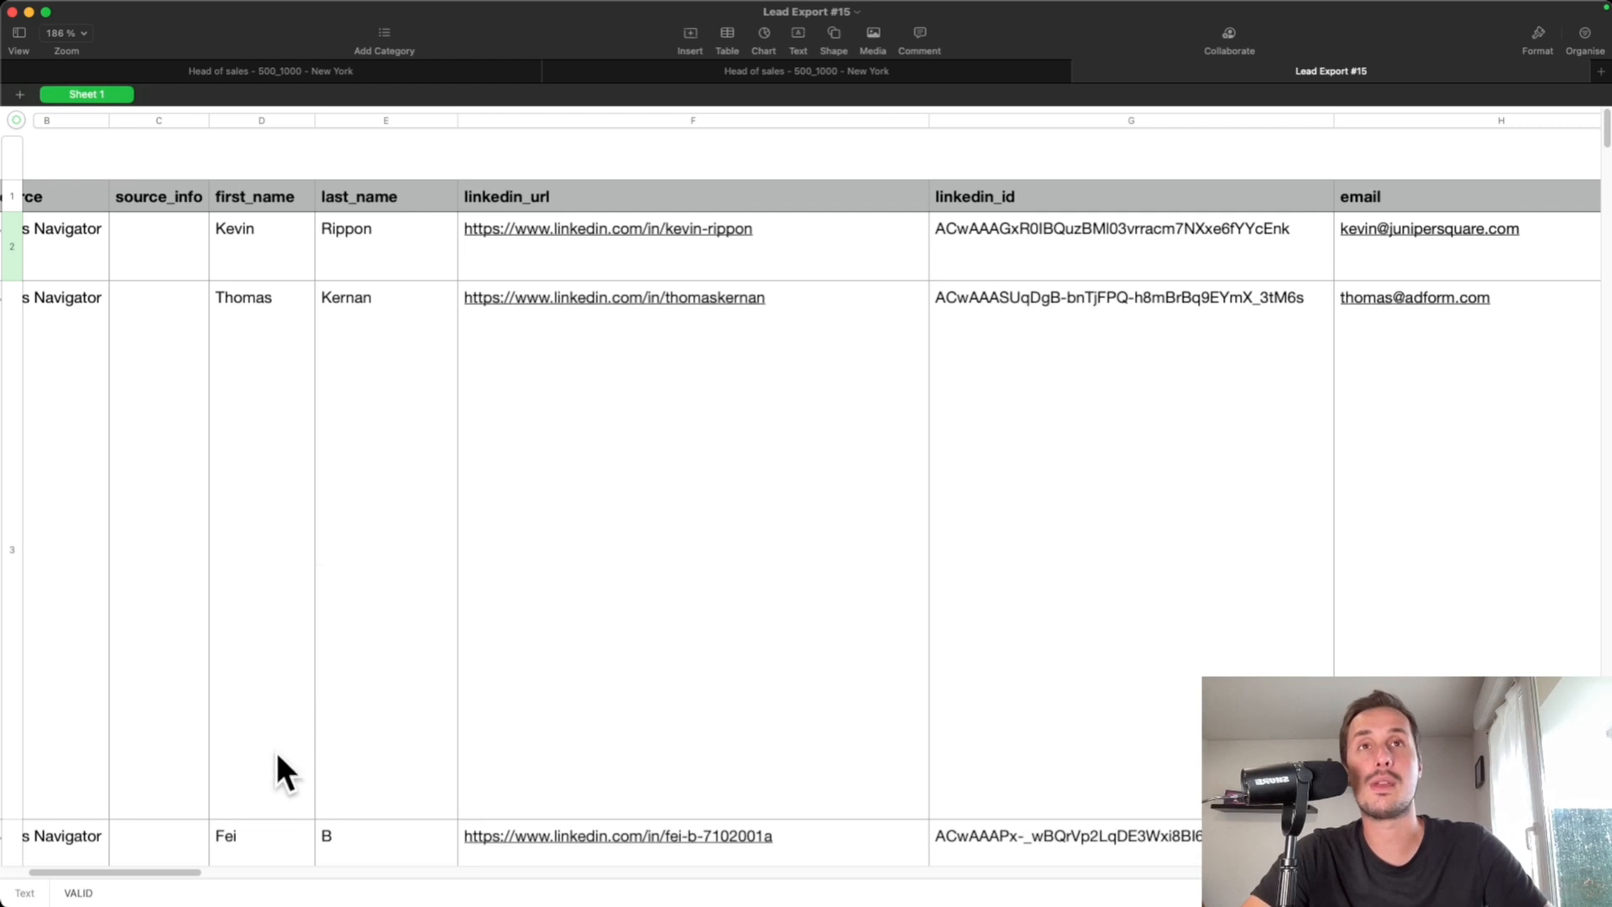
Append a rocket emoji to the first lead's first_name cell, and remove it again.
{"action": "left_click", "coordinate": [230, 234]}
{"action": "key", "text": "super+shift+period"}
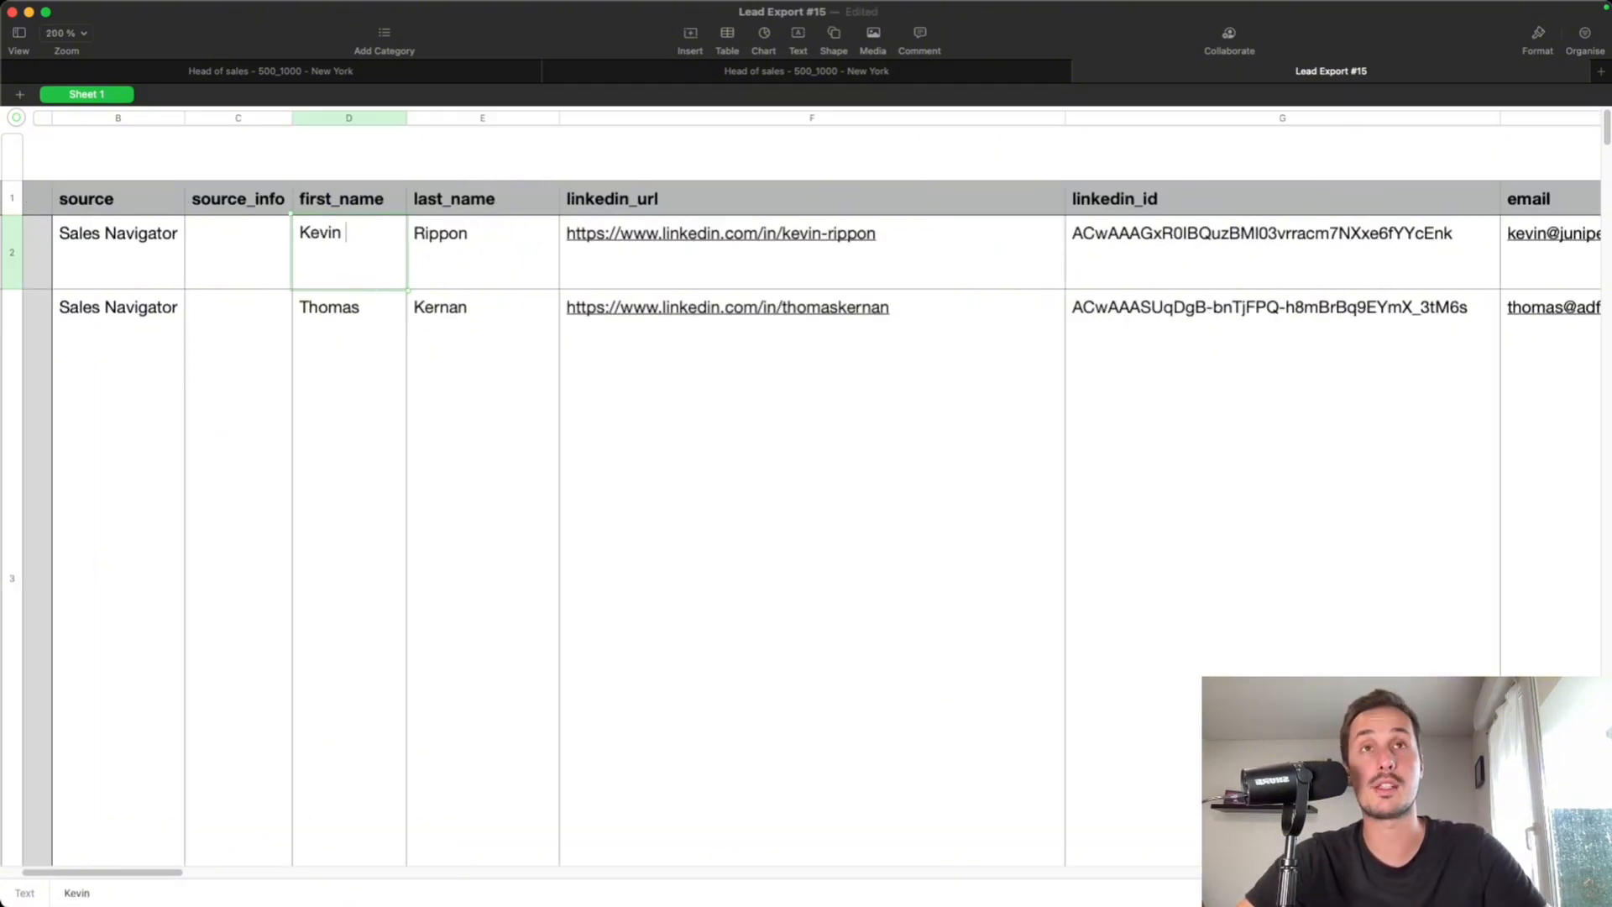
{"action": "type", "text": "🚀"}
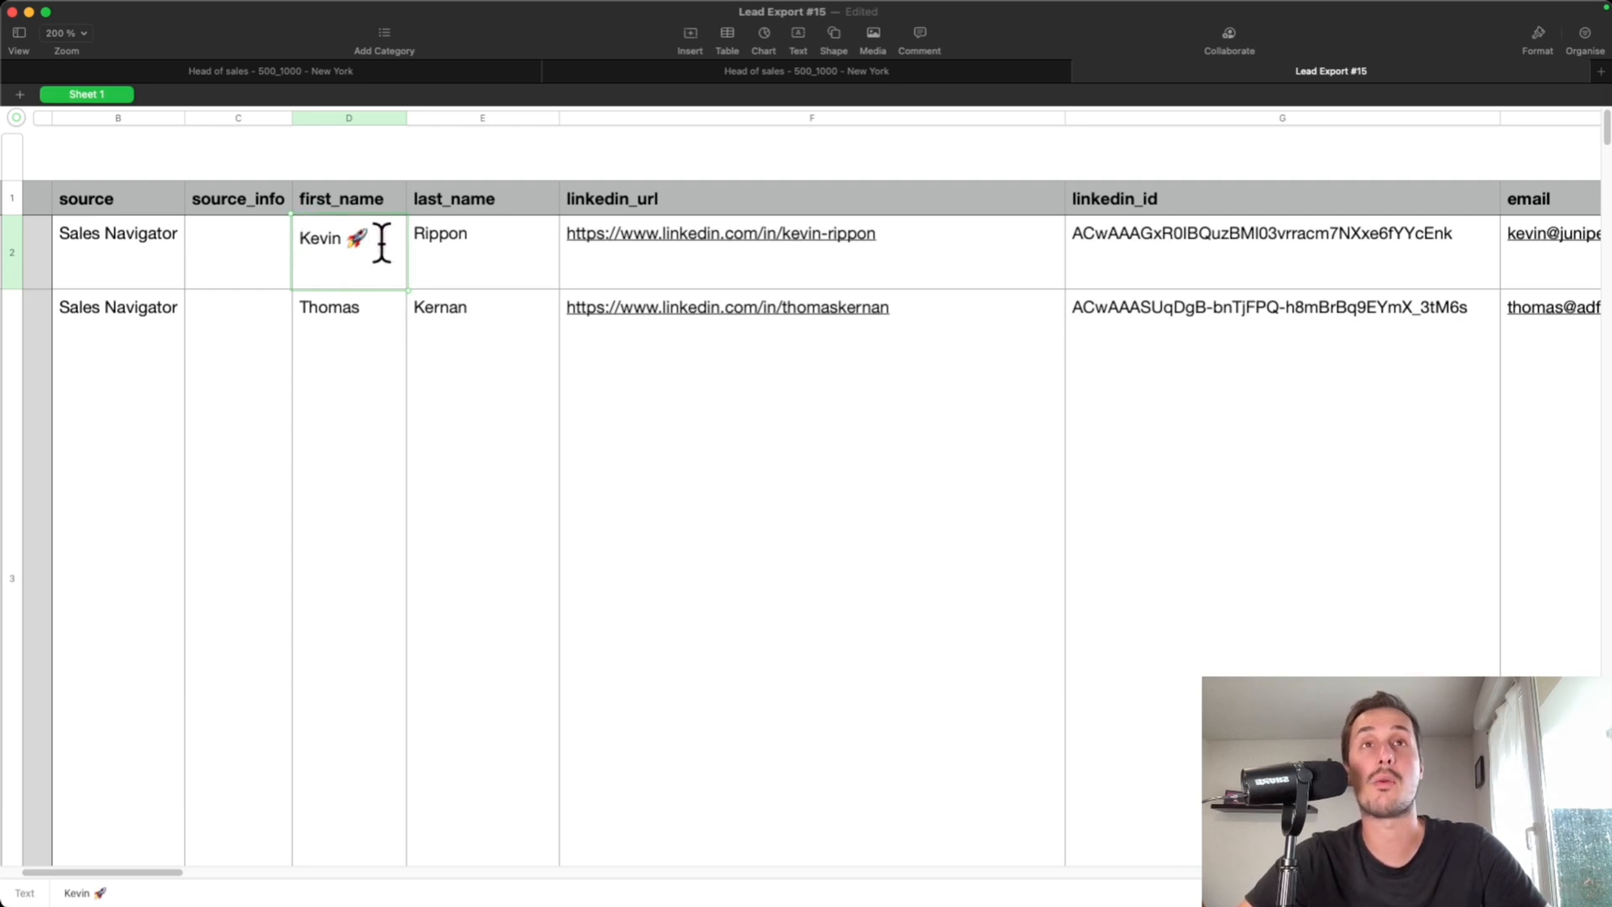
{"action": "key", "text": "BackSpace"}
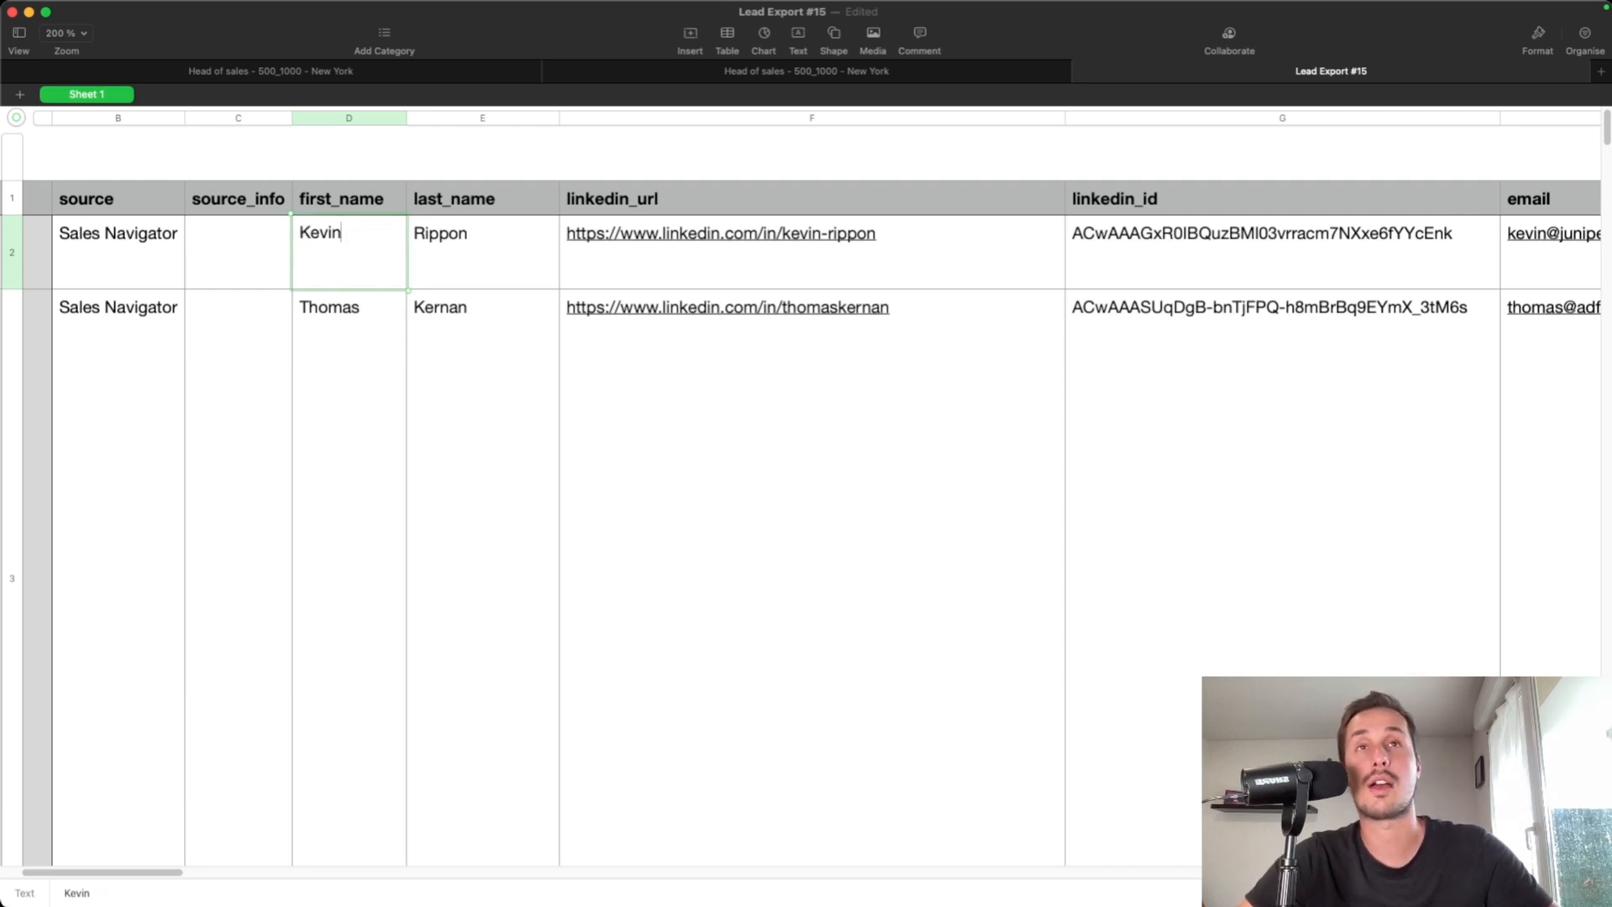
{"action": "left_click", "coordinate": [478, 344]}
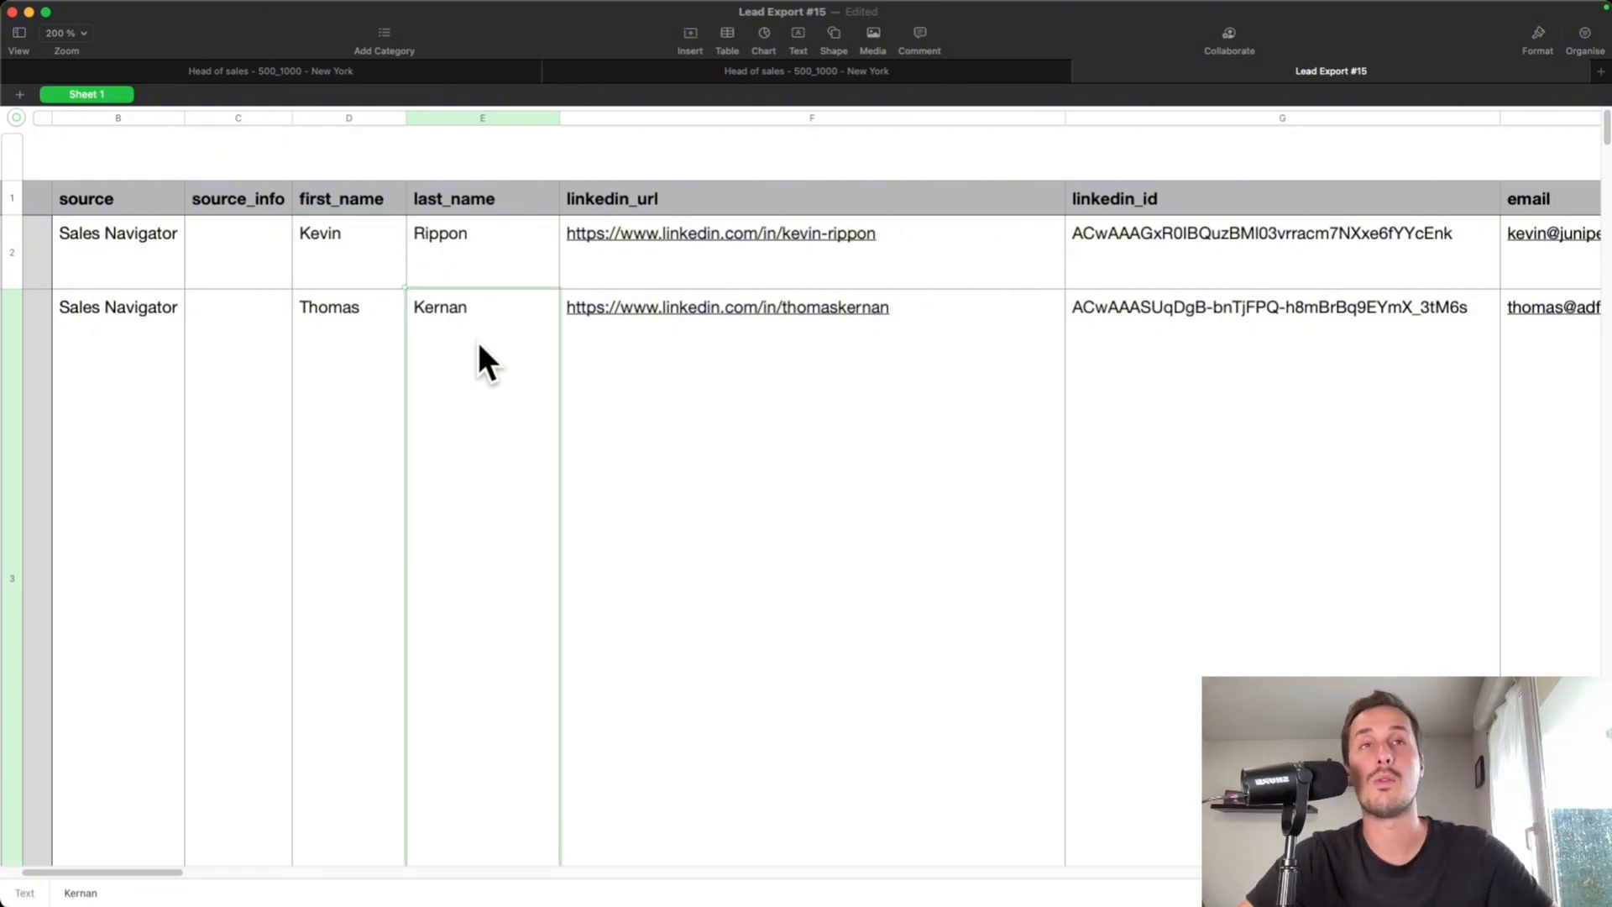
Review the filters column from the valid leads down through the rows flagged for company size or job title.
{"action": "scroll", "coordinate": [477, 341], "scroll_direction": "left", "scroll_amount": 3}
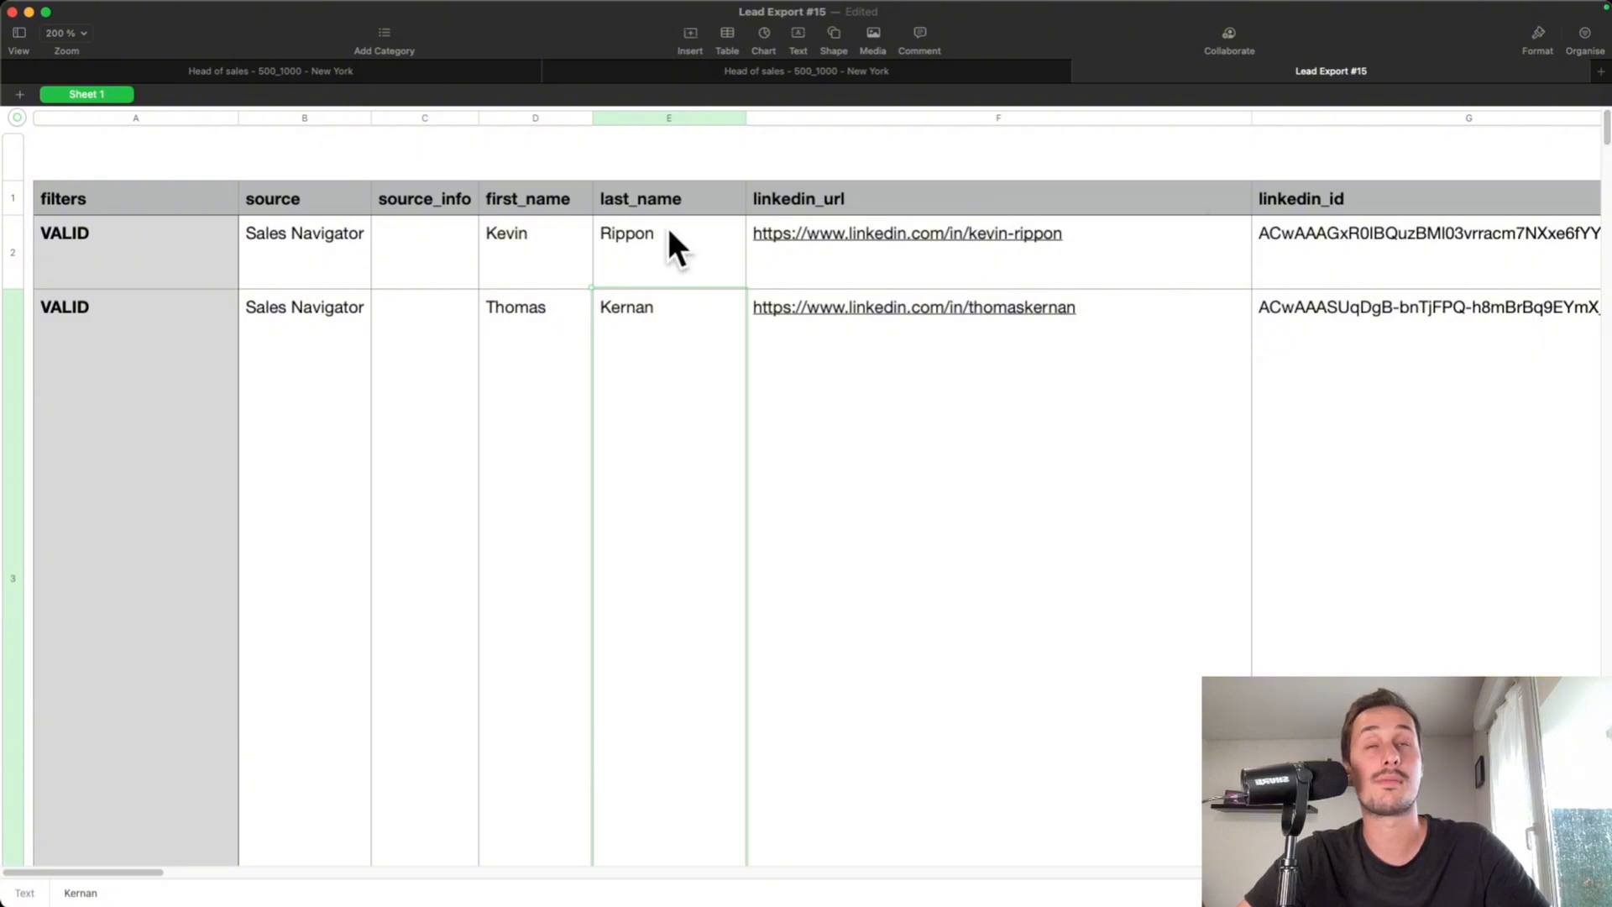
{"action": "left_click", "coordinate": [119, 197]}
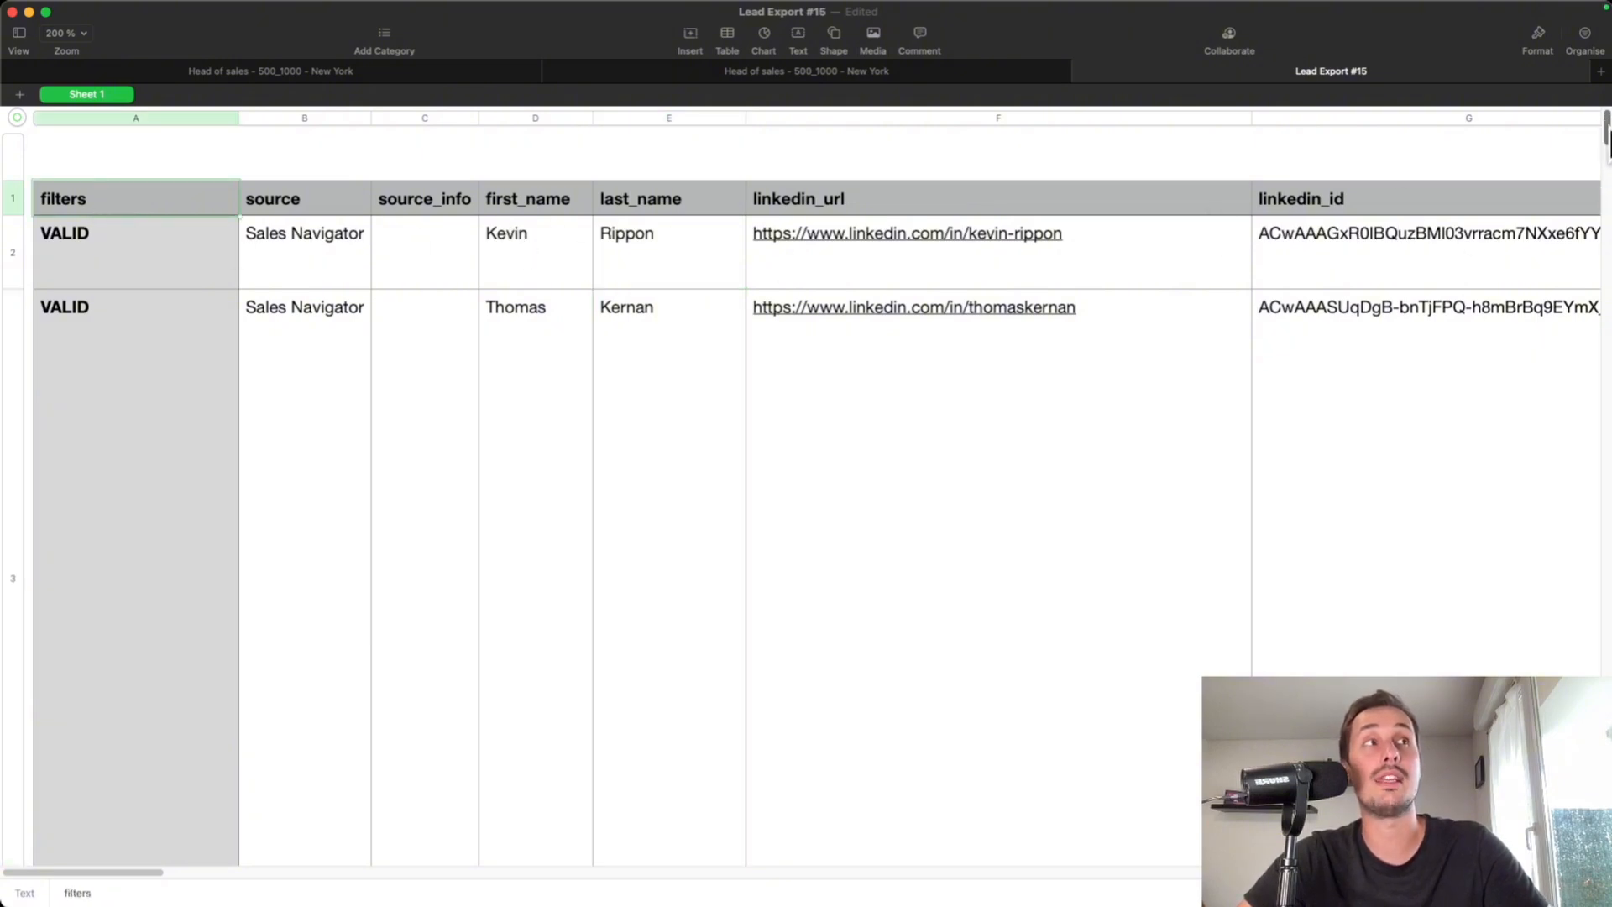
{"action": "scroll", "coordinate": [1607, 139], "scroll_direction": "down", "scroll_amount": 3}
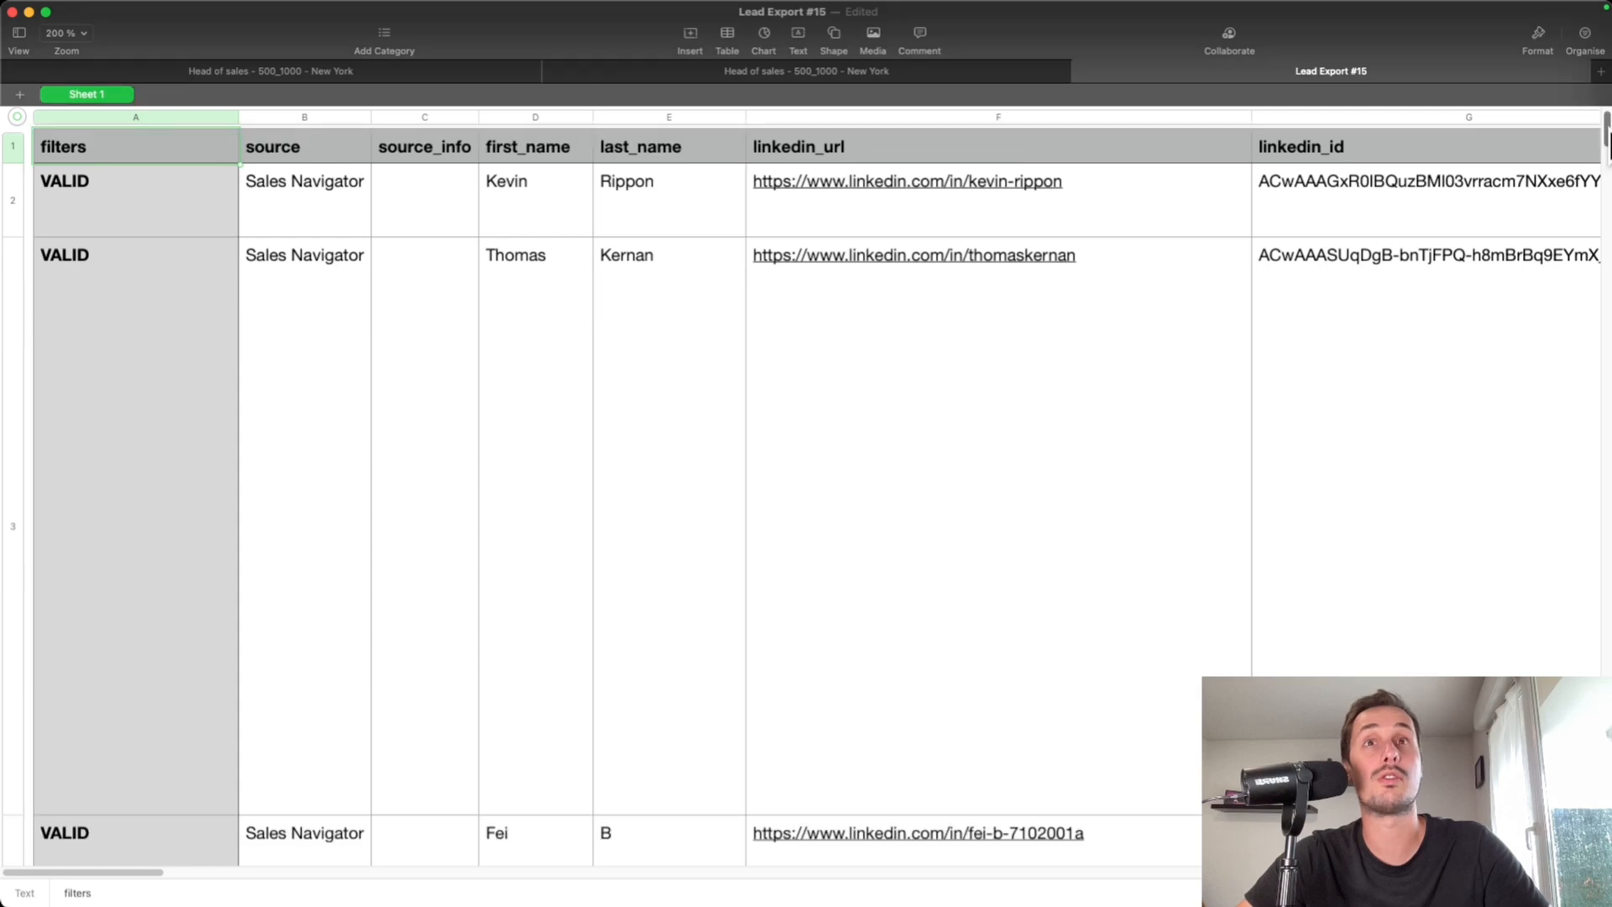
{"action": "scroll", "coordinate": [126, 201], "scroll_direction": "down", "scroll_amount": 5}
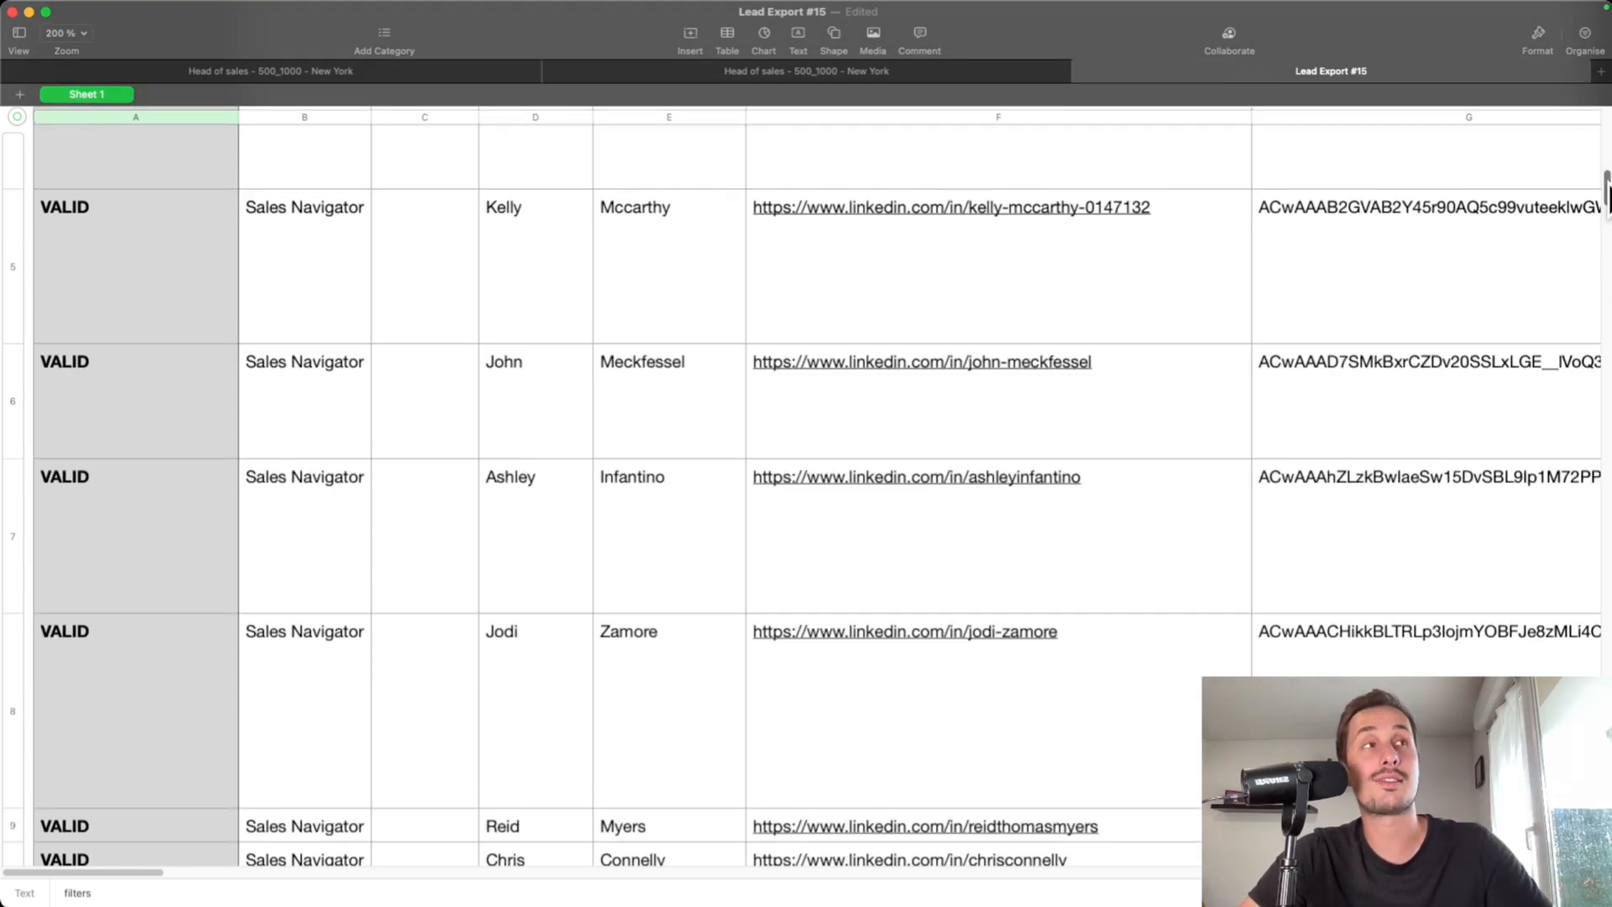
{"action": "scroll", "coordinate": [806, 486], "scroll_direction": "down", "scroll_amount": 3}
{"action": "scroll", "coordinate": [1603, 369], "scroll_direction": "down", "scroll_amount": 15}
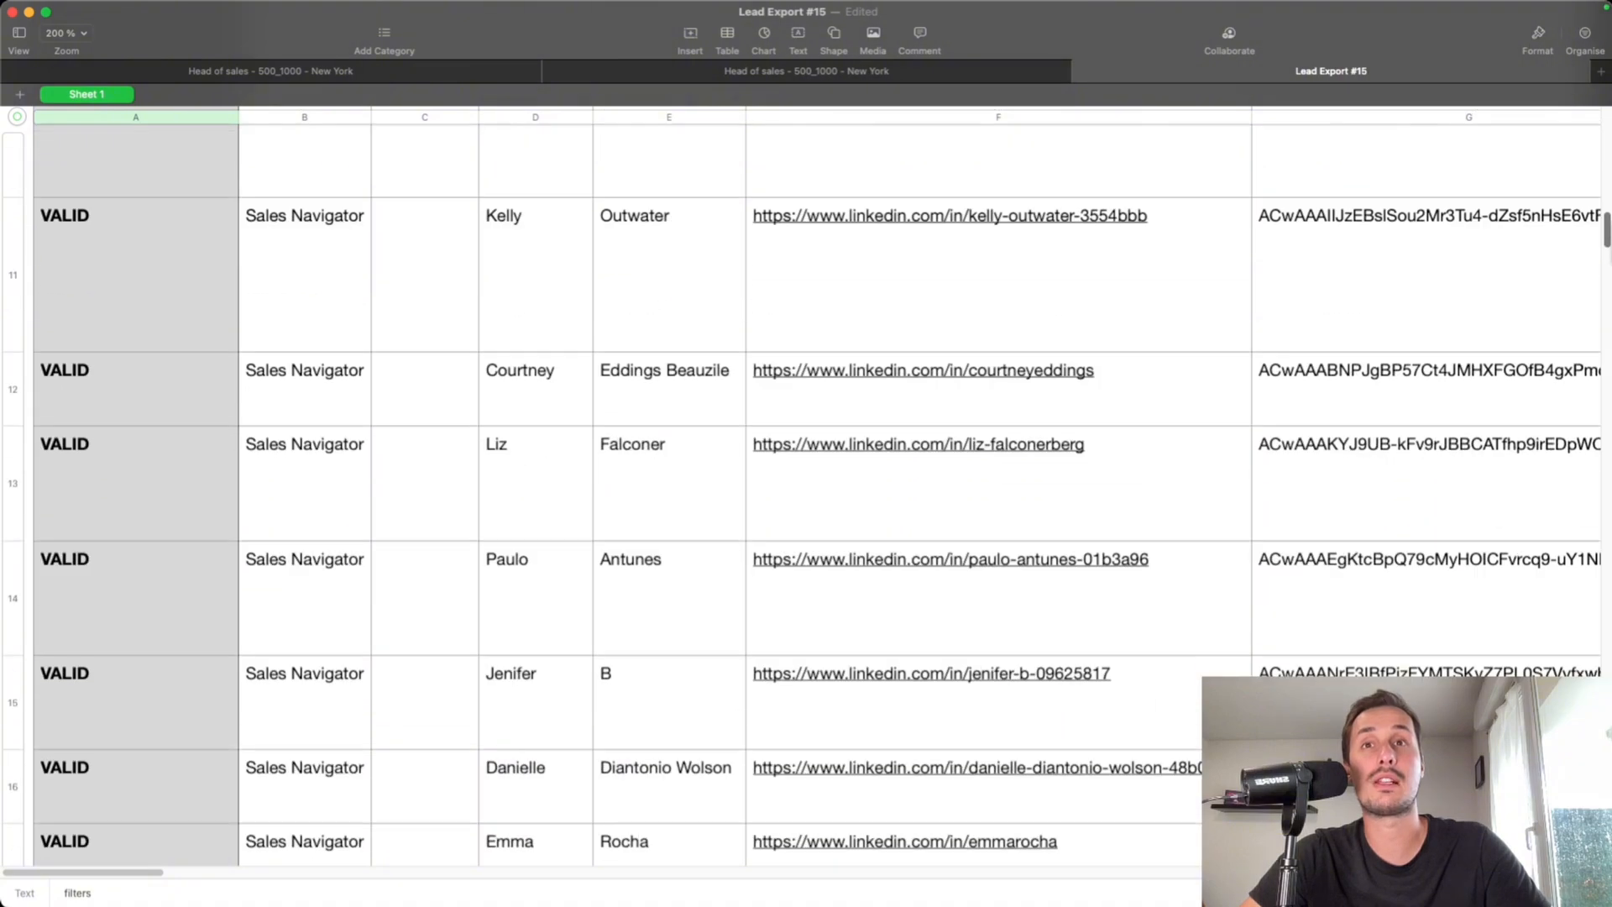
{"action": "scroll", "coordinate": [1594, 395], "scroll_direction": "down", "scroll_amount": 10}
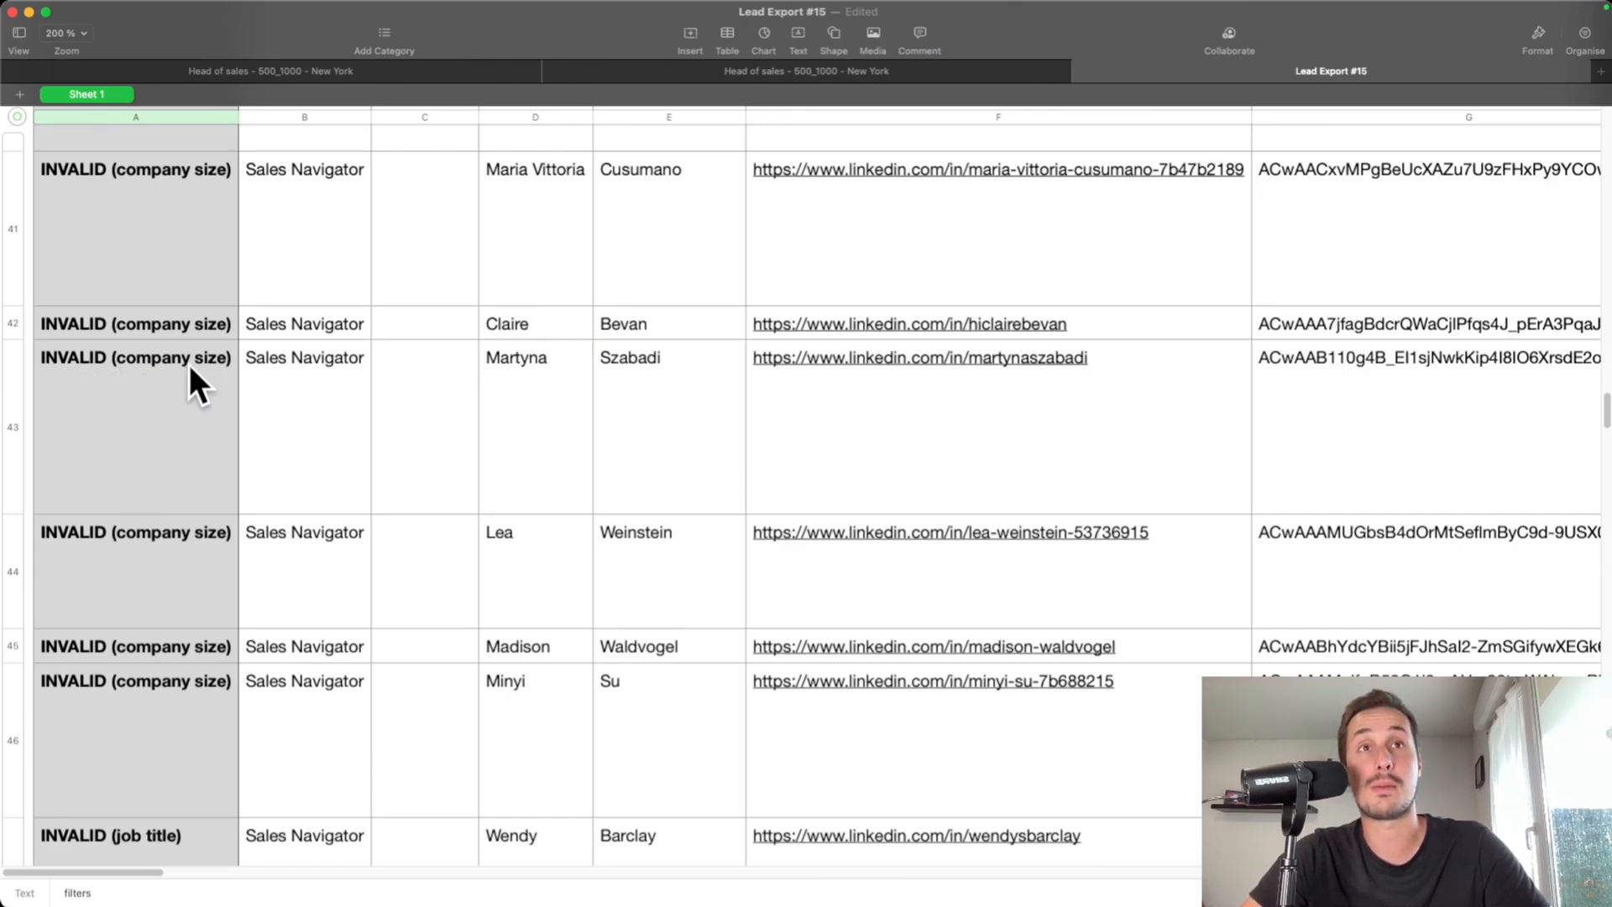
{"action": "scroll", "coordinate": [269, 360], "scroll_direction": "up", "scroll_amount": 1}
{"action": "scroll", "coordinate": [269, 360], "scroll_direction": "down", "scroll_amount": 10}
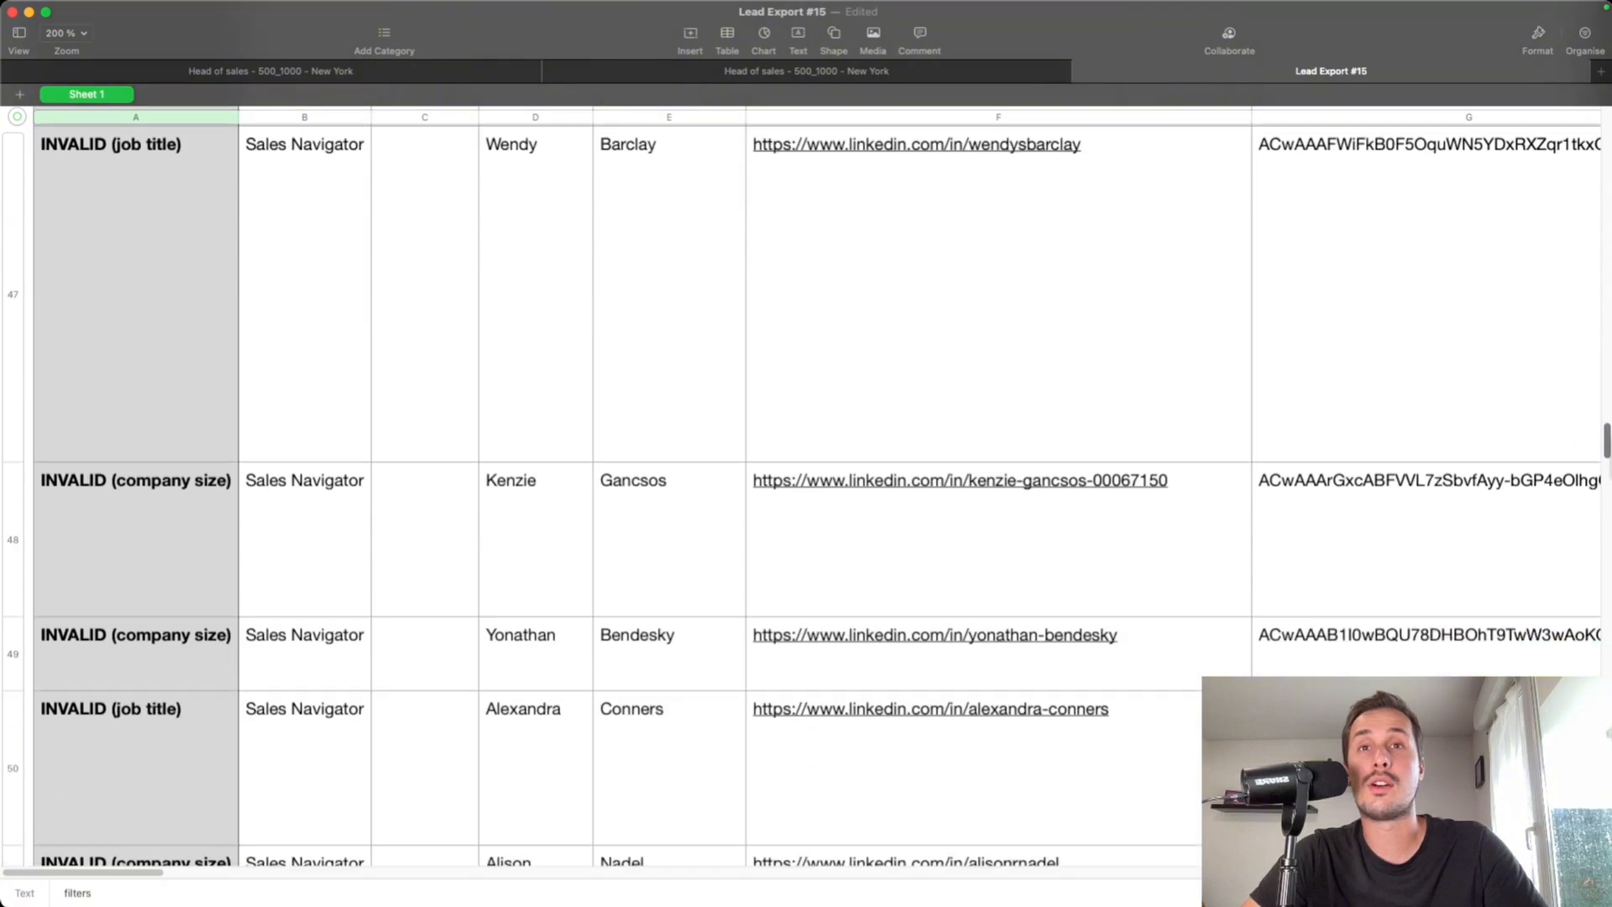
{"action": "scroll", "coordinate": [414, 353], "scroll_direction": "down", "scroll_amount": 3}
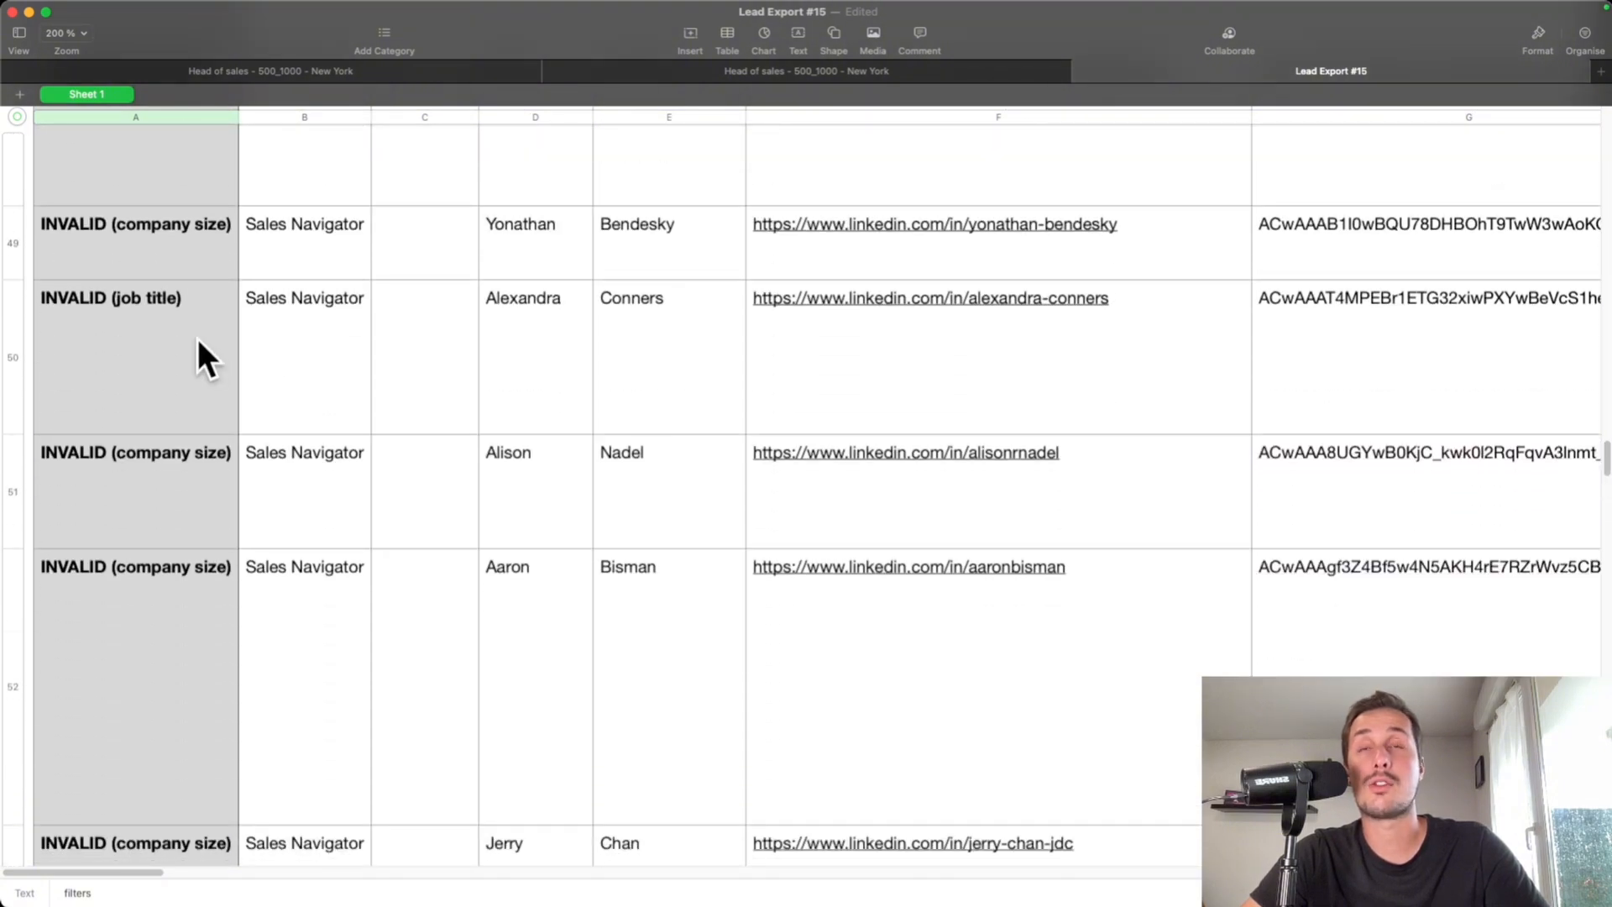
Check the job title of the row 50 lead, which is flagged as invalid for job title.
{"action": "left_click", "coordinate": [533, 353]}
{"action": "scroll", "coordinate": [516, 328], "scroll_direction": "right", "scroll_amount": 5}
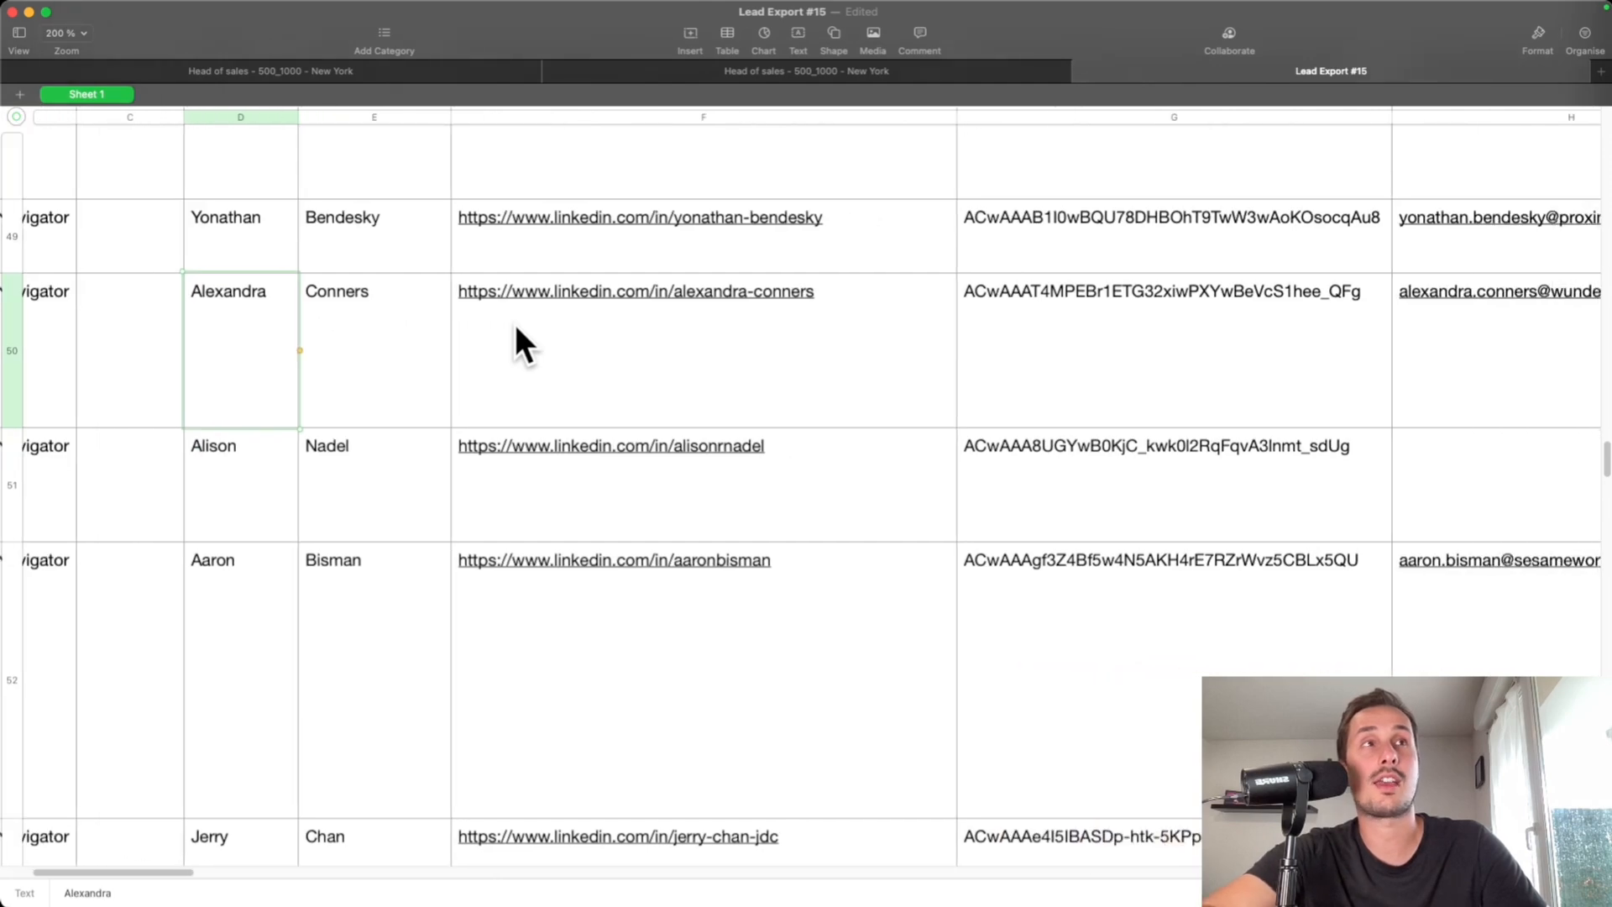
{"action": "scroll", "coordinate": [516, 324], "scroll_direction": "right", "scroll_amount": 15}
{"action": "scroll", "coordinate": [515, 324], "scroll_direction": "down", "scroll_amount": 1}
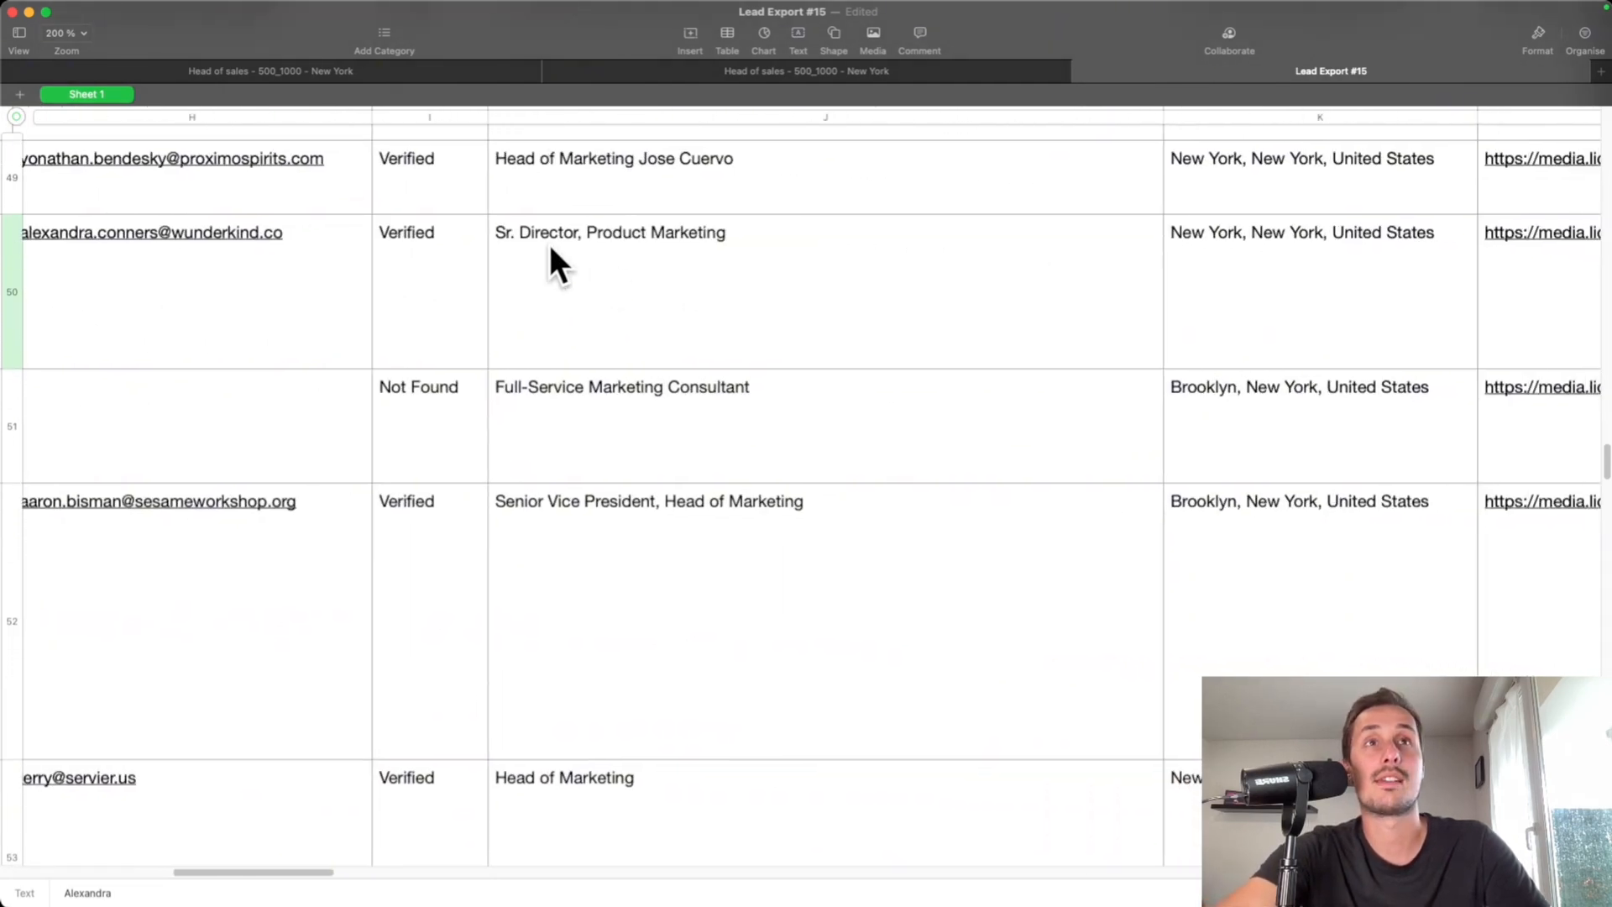
{"action": "left_click", "coordinate": [555, 243]}
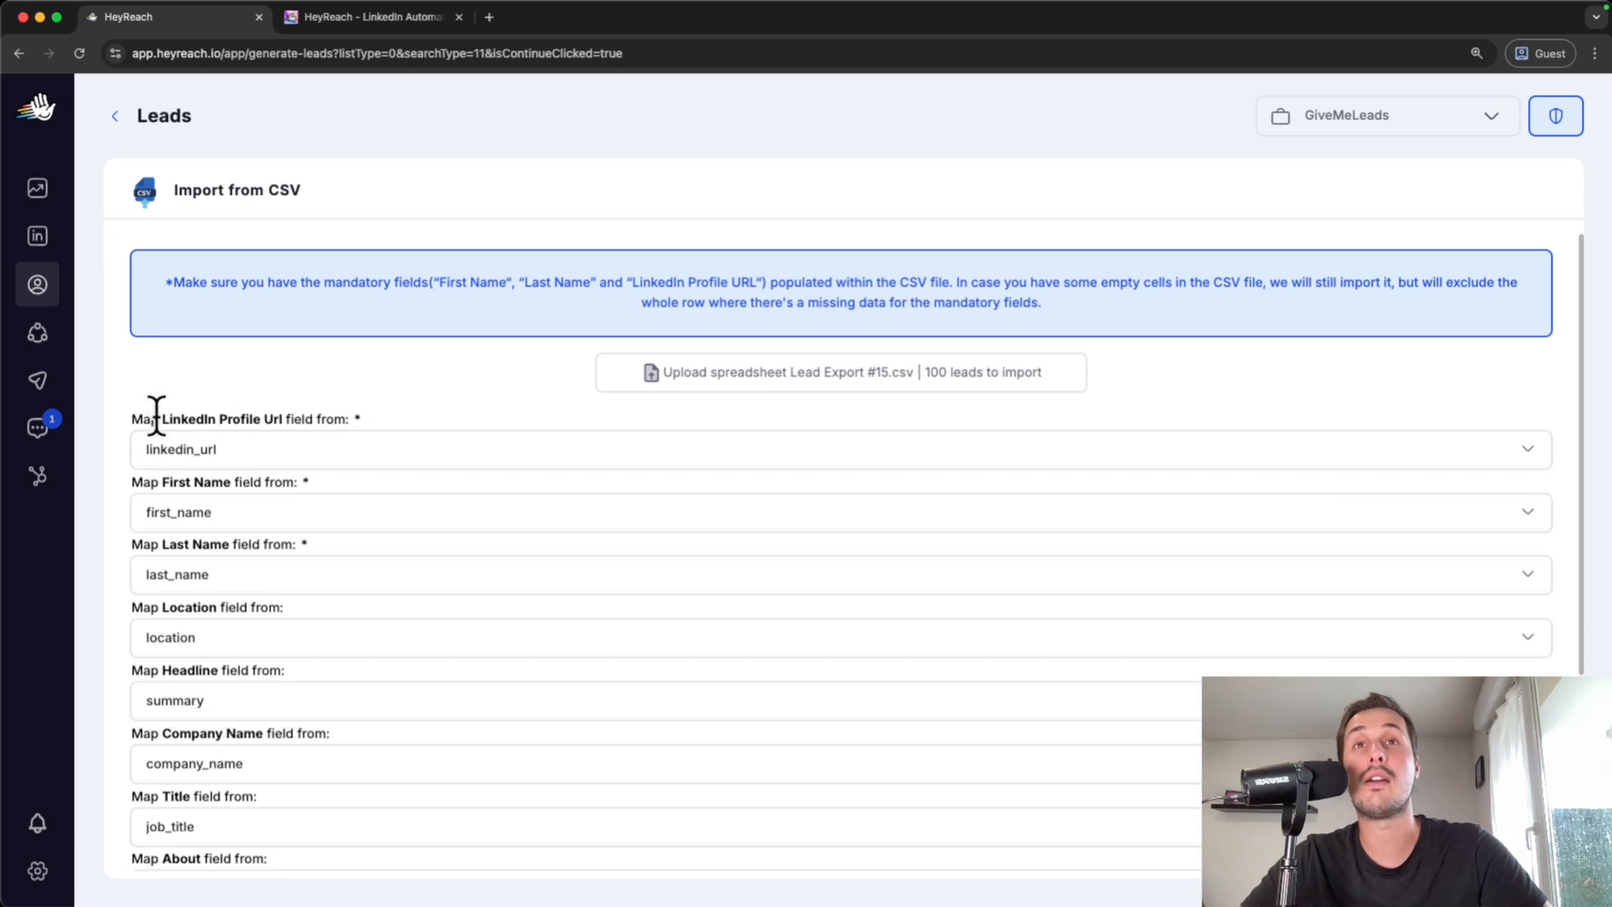
In HeyReach's CSV import, check the column mapping of every field from LinkedIn Profile Url and First Name through Email Address.
{"action": "left_click_drag", "start_coordinate": [162, 415], "coordinate": [285, 420]}
{"action": "left_click", "coordinate": [269, 353]}
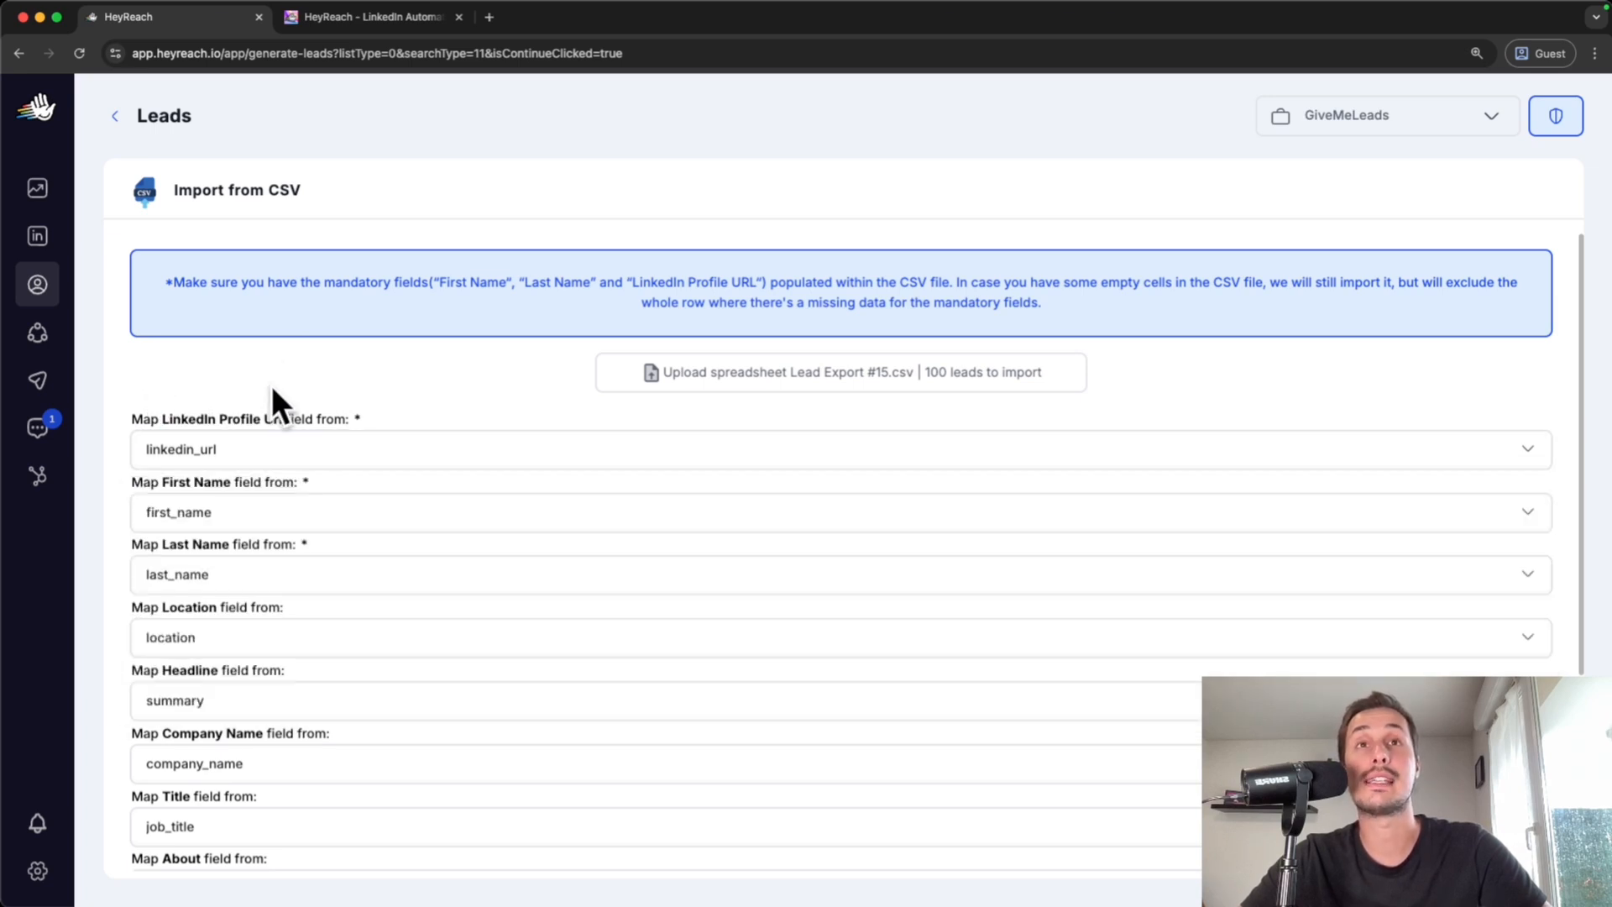
{"action": "left_click", "coordinate": [266, 455]}
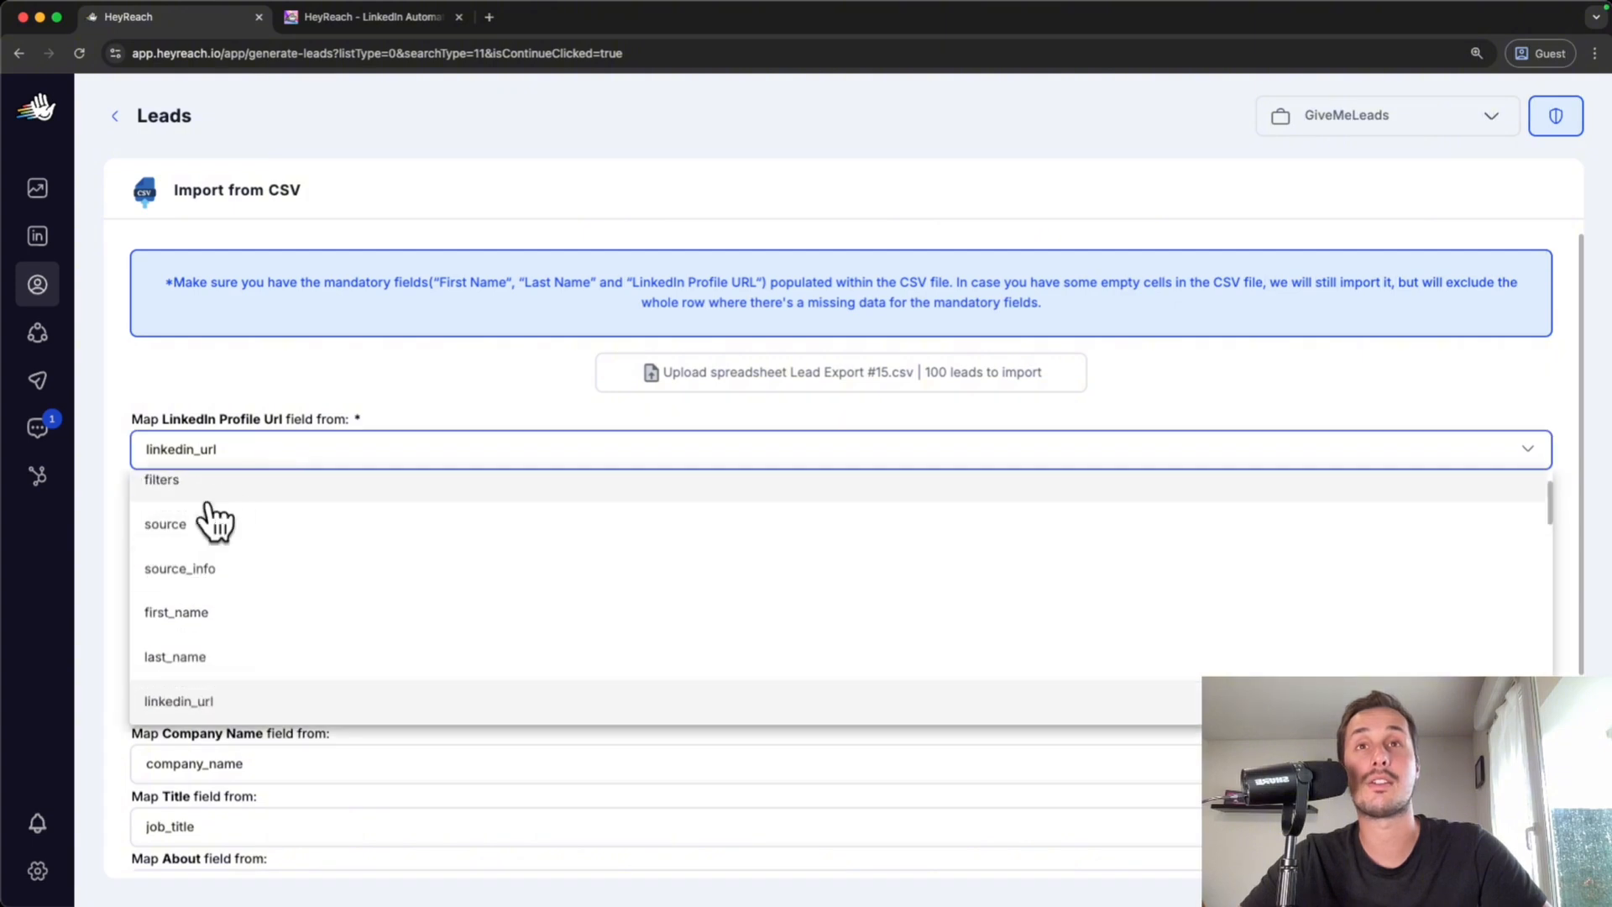
{"action": "left_click", "coordinate": [436, 374]}
{"action": "scroll", "coordinate": [294, 386], "scroll_direction": "down", "scroll_amount": 1}
{"action": "left_click_drag", "start_coordinate": [158, 403], "coordinate": [192, 403]}
{"action": "left_click", "coordinate": [217, 420]}
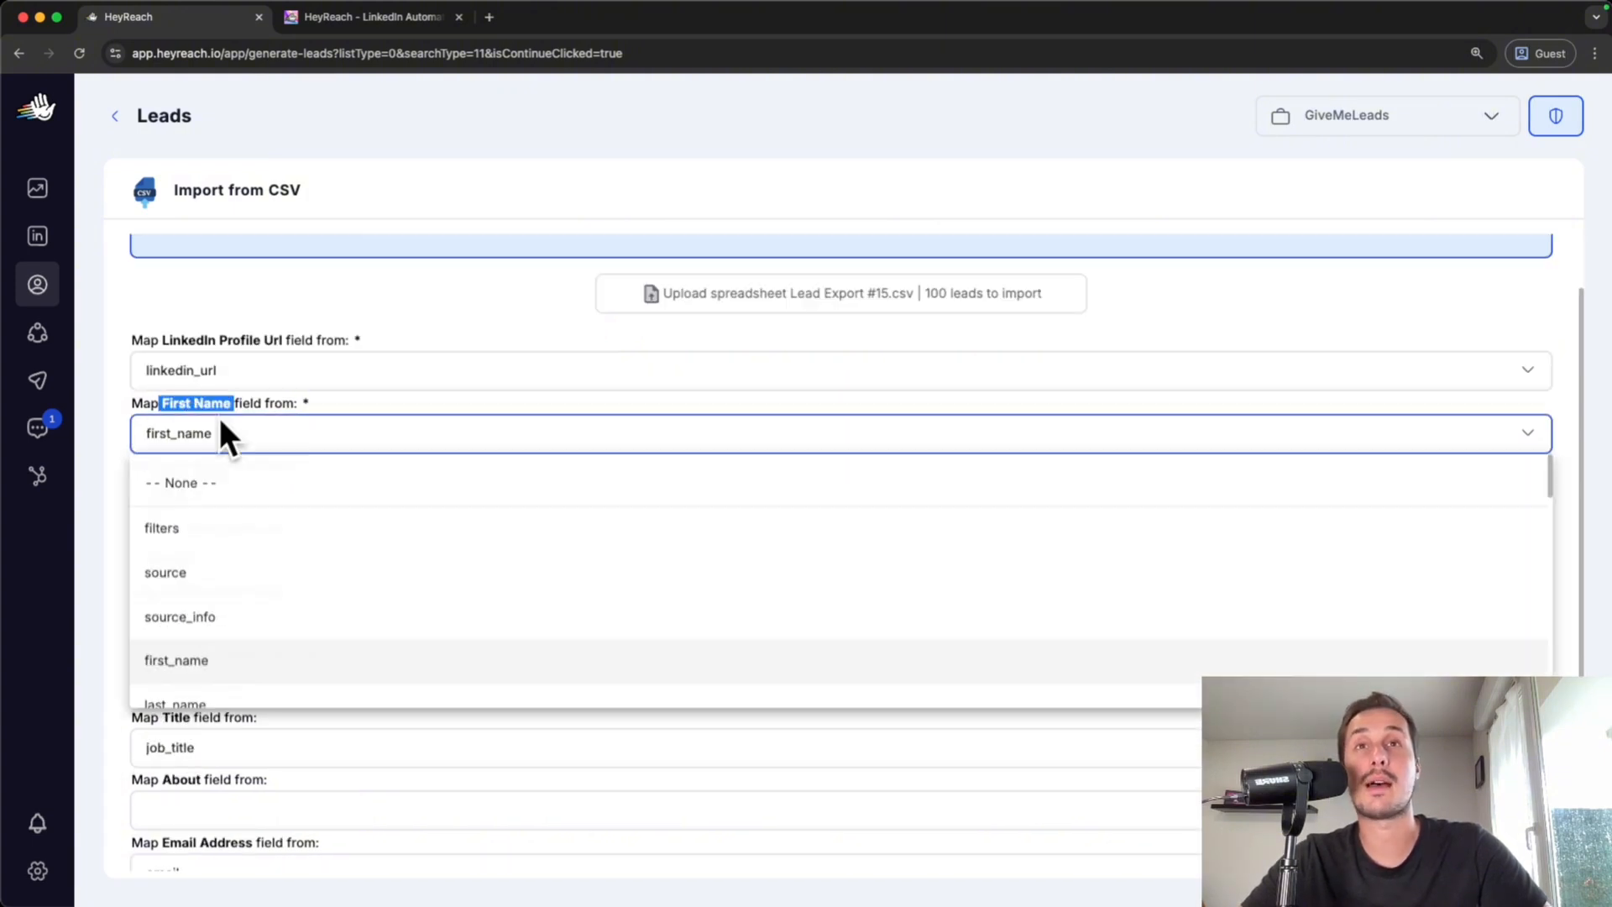
{"action": "left_click", "coordinate": [93, 421]}
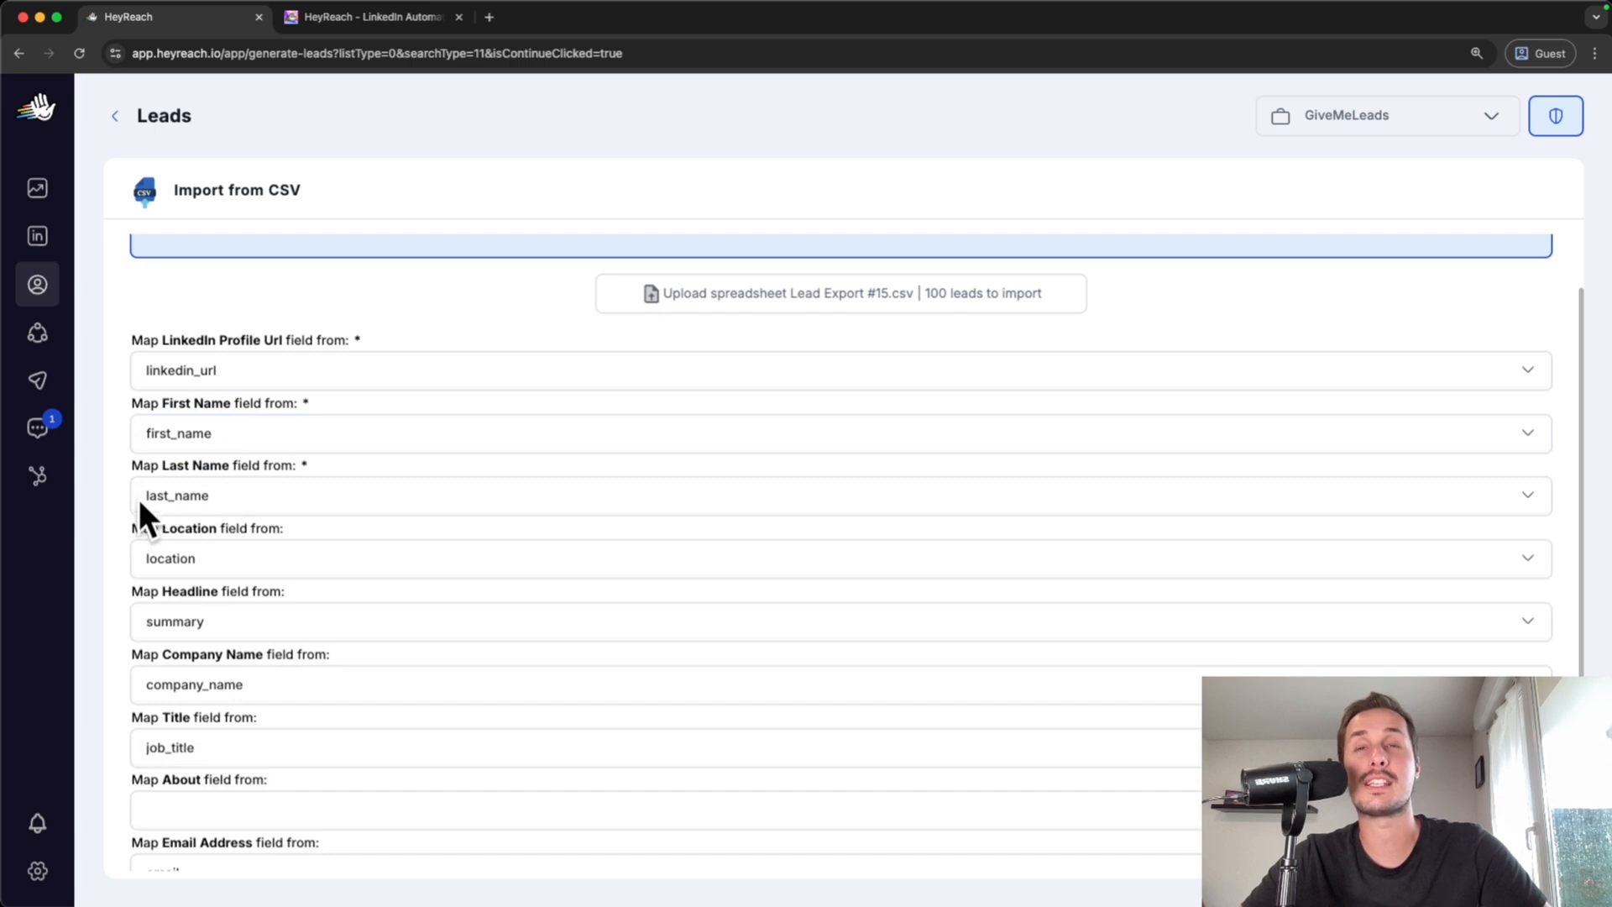
{"action": "scroll", "coordinate": [193, 516], "scroll_direction": "down", "scroll_amount": 1}
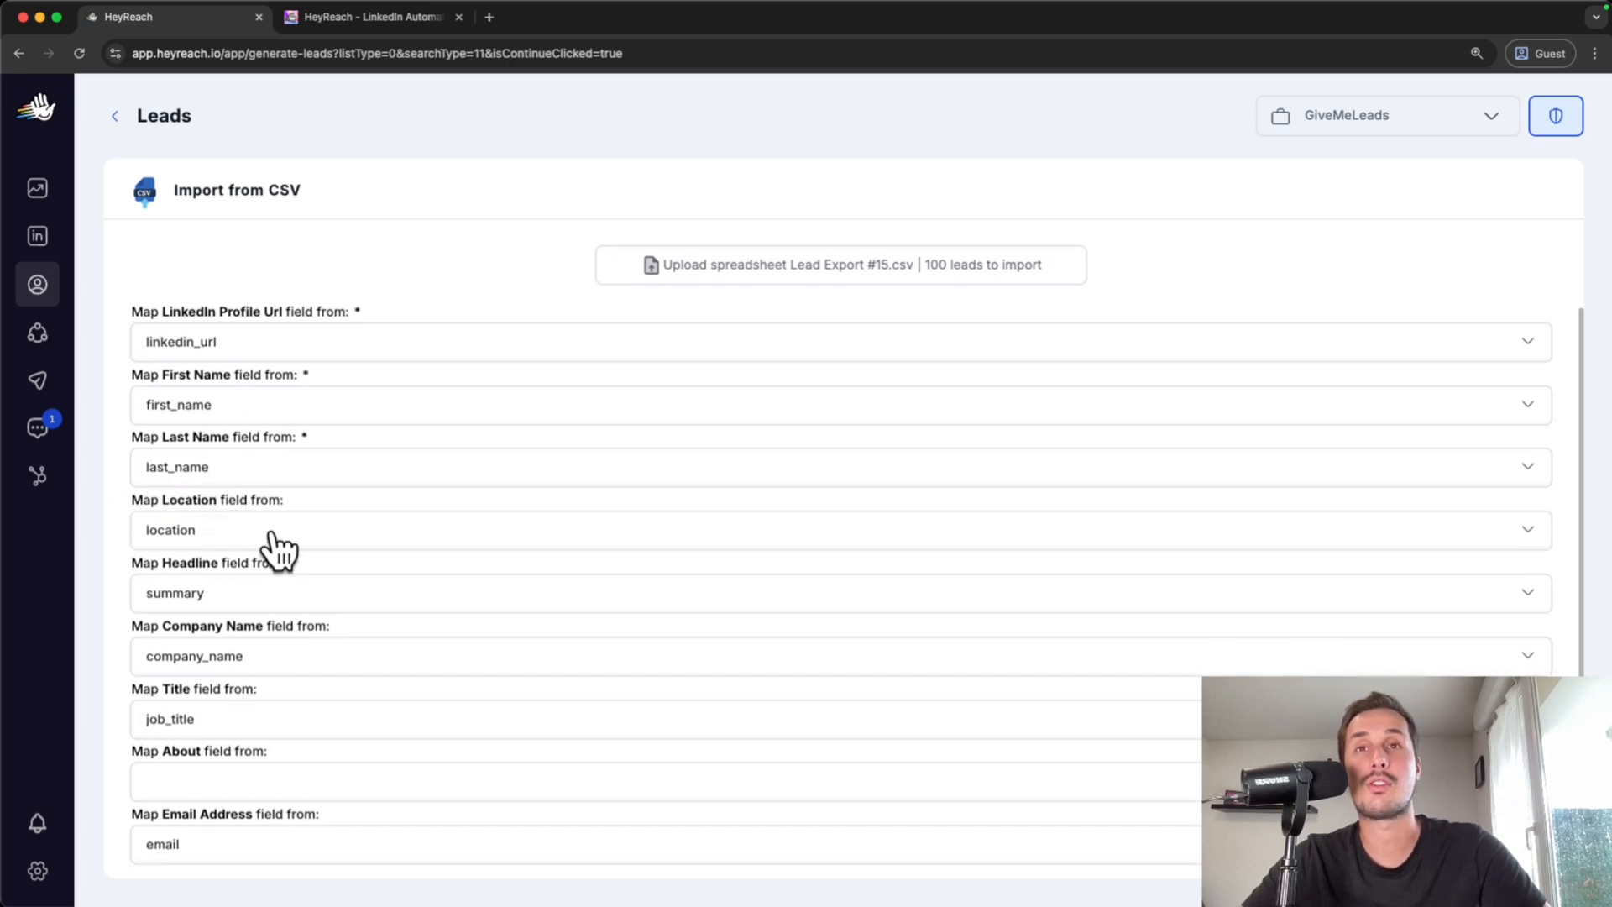
{"action": "scroll", "coordinate": [277, 537], "scroll_direction": "down", "scroll_amount": 3}
{"action": "scroll", "coordinate": [367, 486], "scroll_direction": "down", "scroll_amount": 1}
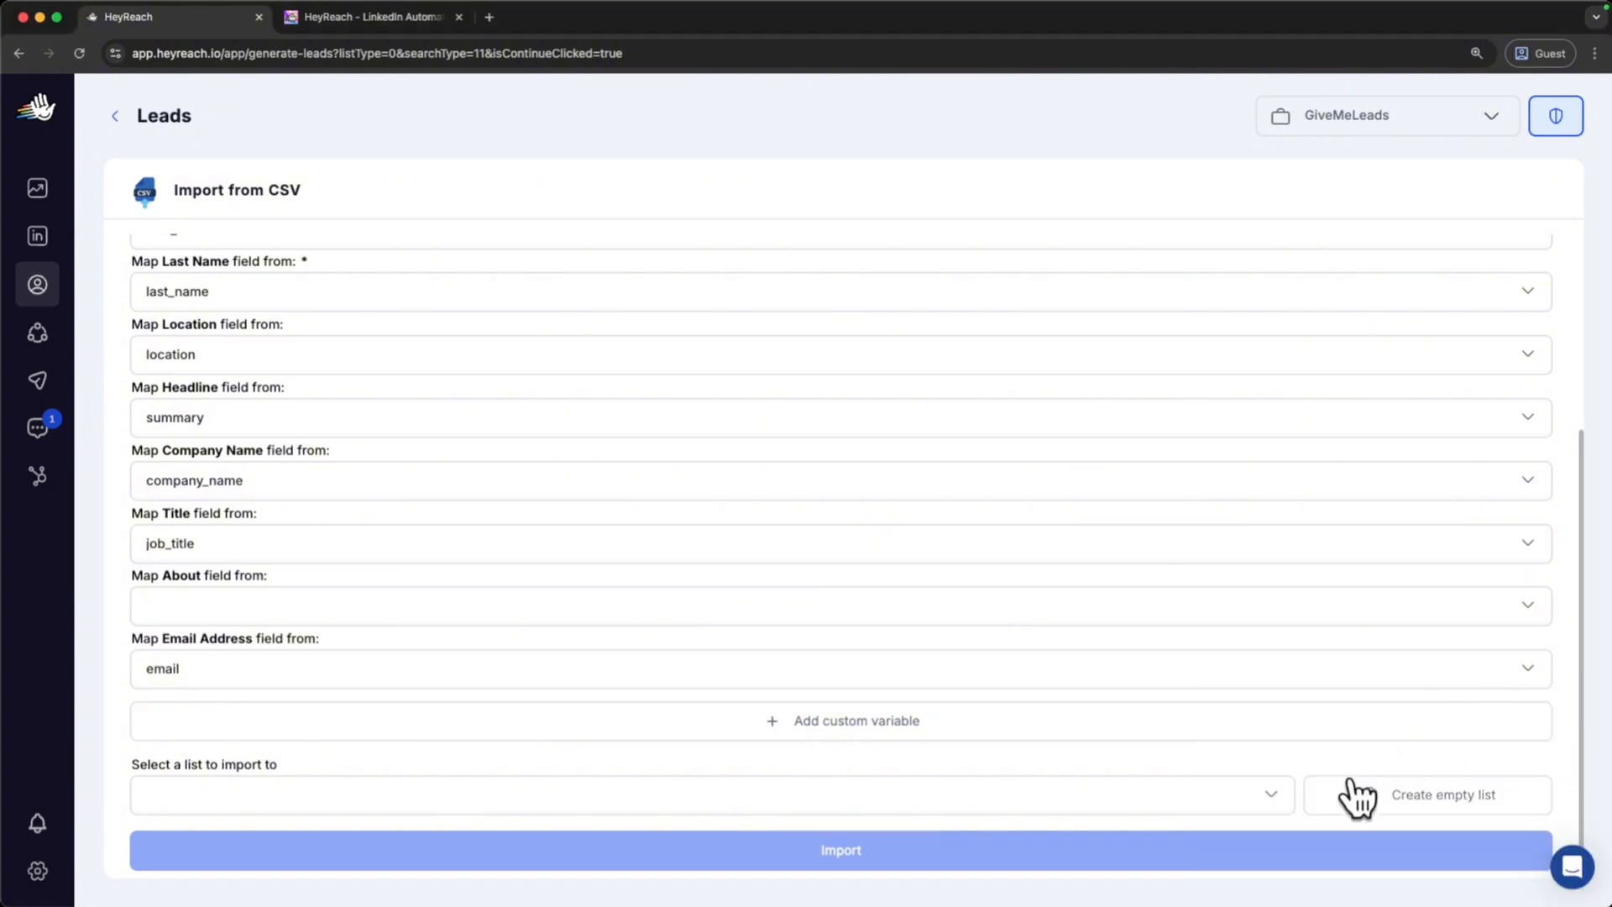
Create a new import list named "Head of Marketing - 500/1000 - New York".
{"action": "left_click", "coordinate": [1440, 819]}
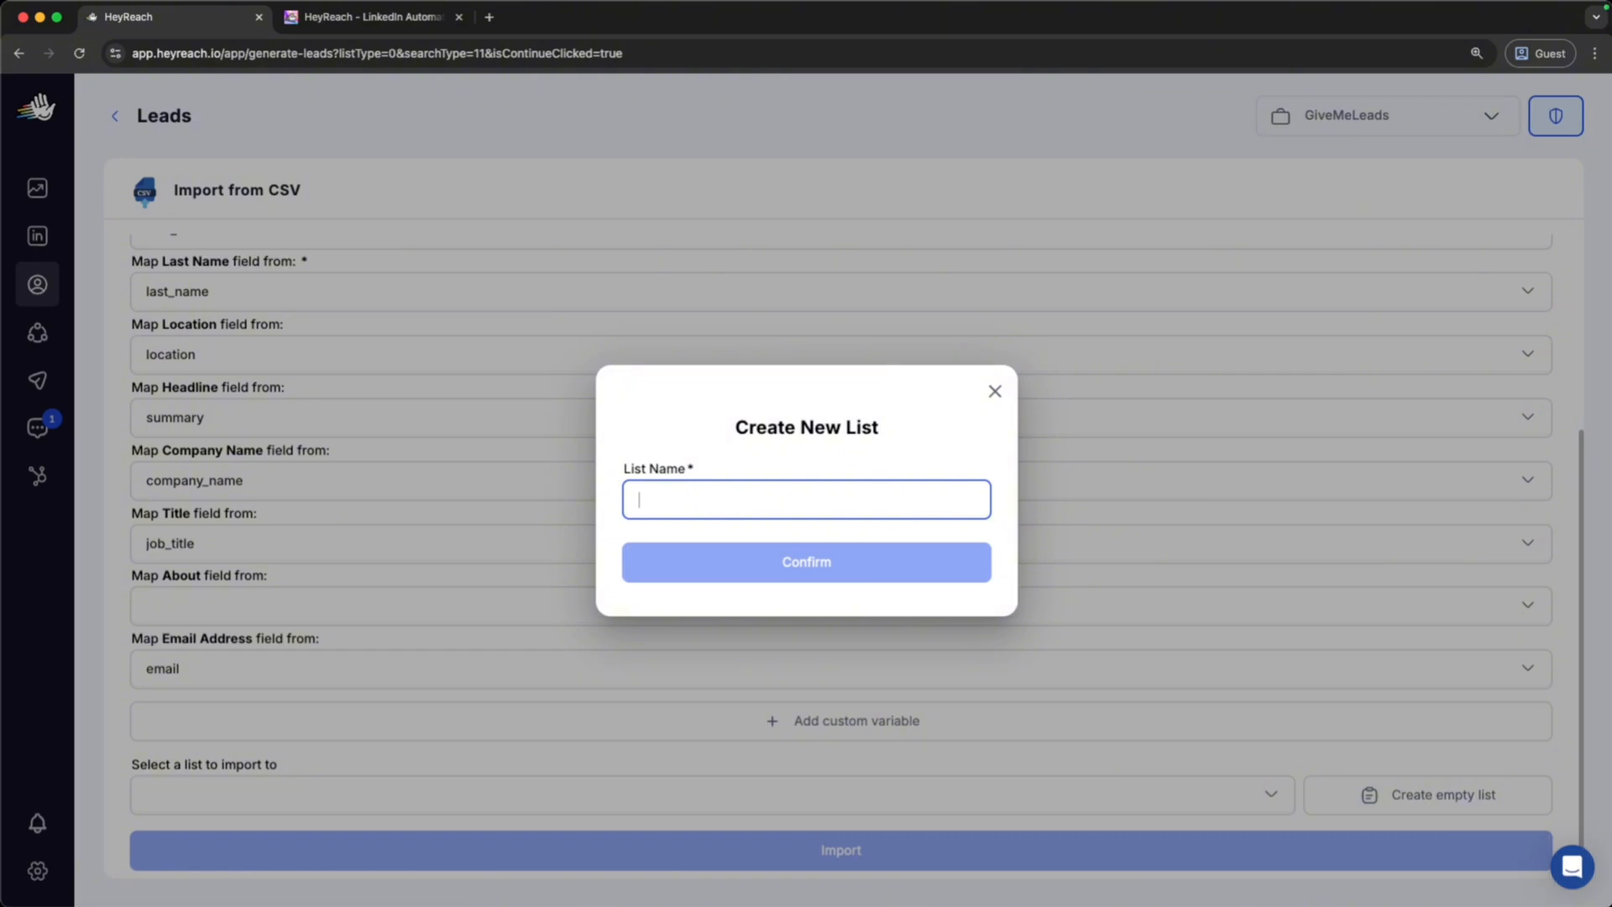
{"action": "type", "text": "Head of marketing -"}
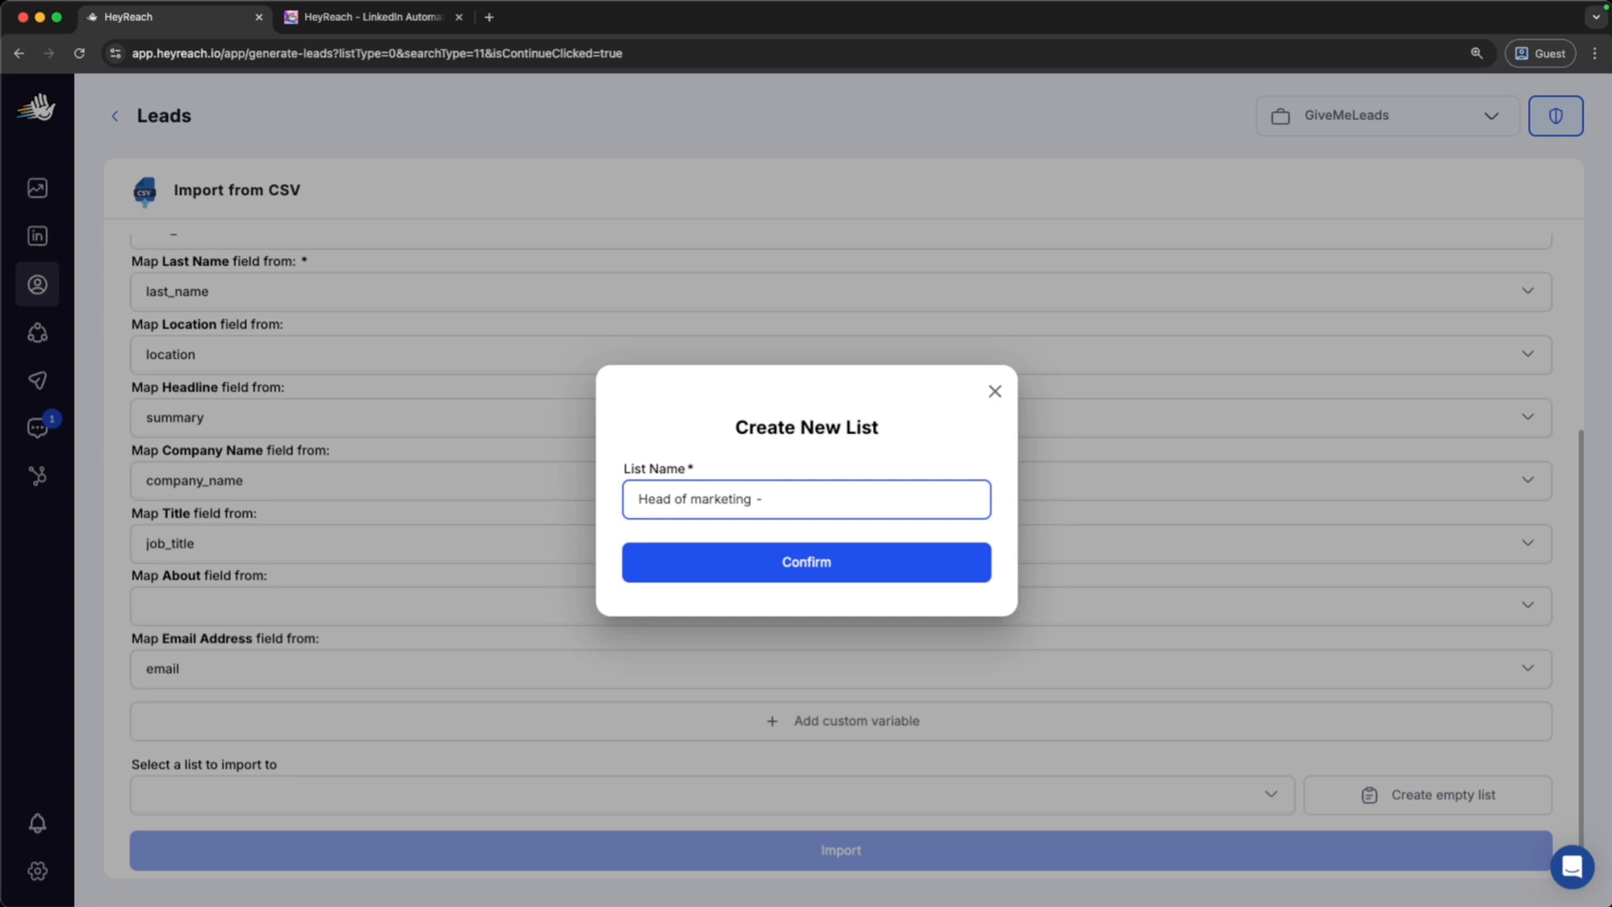
{"action": "type", "text": " 500/1000 - New York"}
{"action": "left_click", "coordinate": [898, 575]}
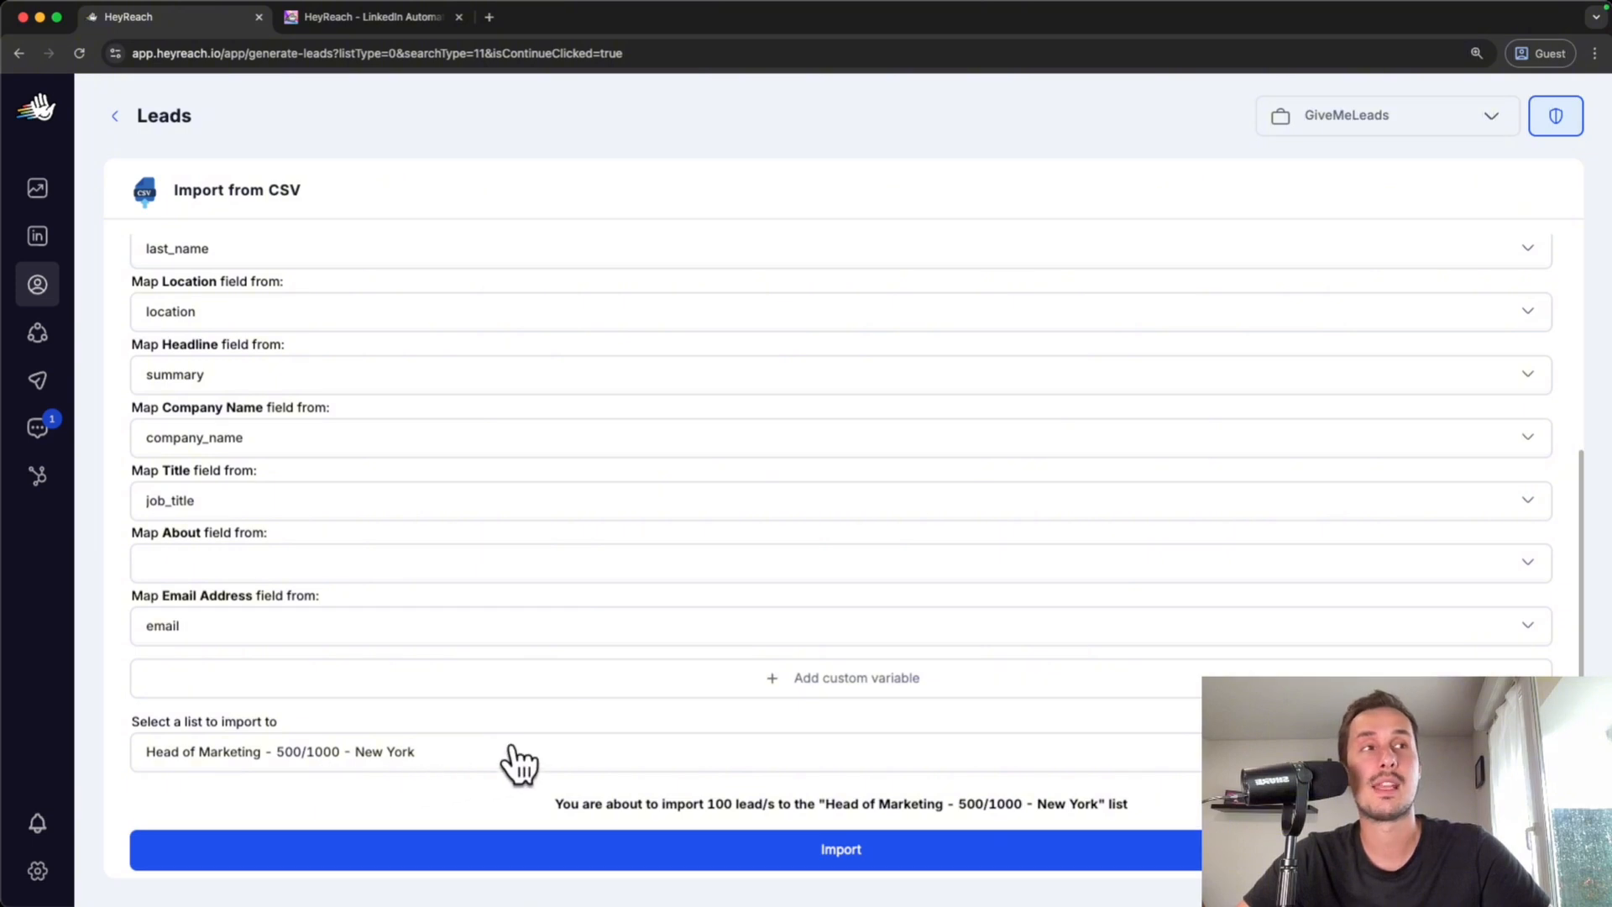
Import the CSV leads into the selected list and look through the imported lead rows.
{"action": "left_click", "coordinate": [577, 860]}
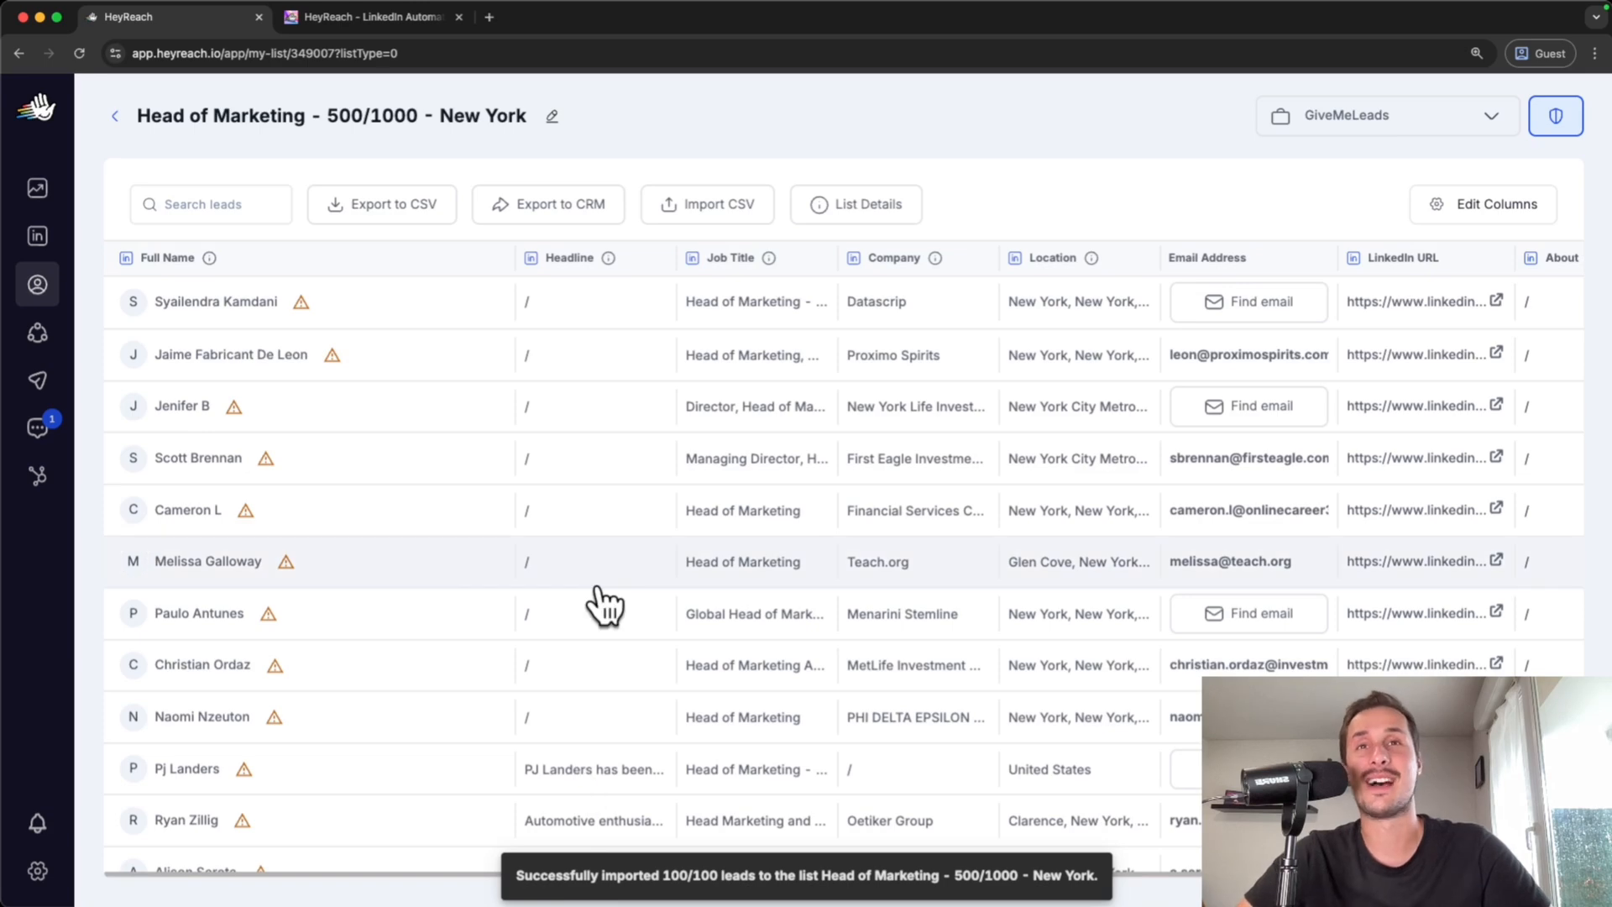
{"action": "scroll", "coordinate": [602, 606], "scroll_direction": "down", "scroll_amount": 5}
{"action": "scroll", "coordinate": [1000, 425], "scroll_direction": "down", "scroll_amount": 4}
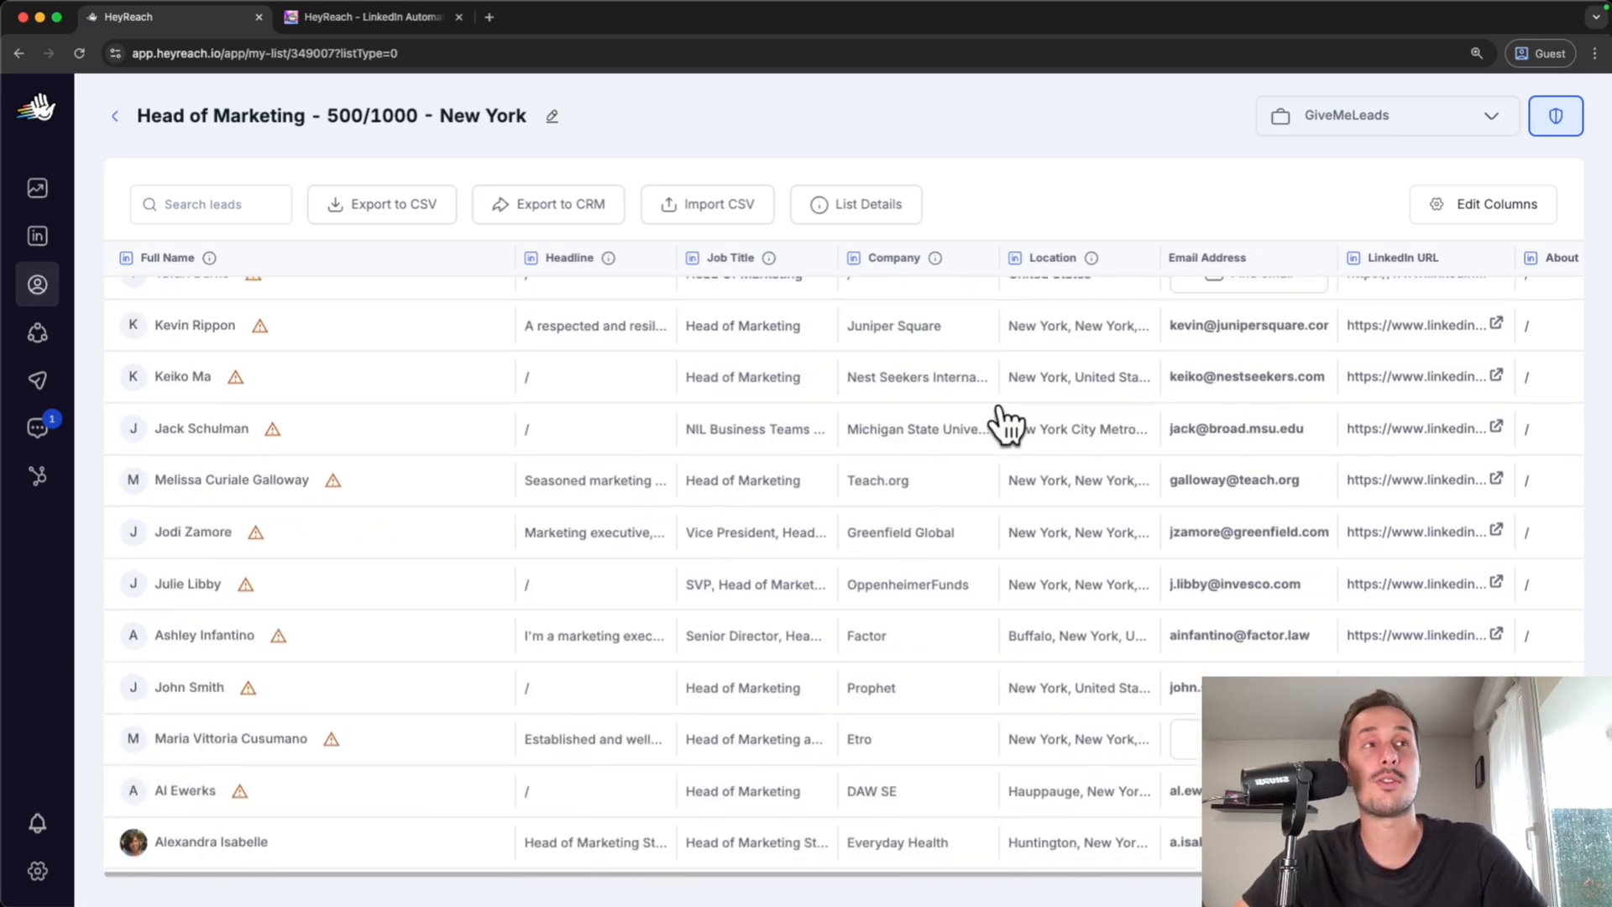
{"action": "scroll", "coordinate": [1004, 424], "scroll_direction": "down", "scroll_amount": 12}
{"action": "scroll", "coordinate": [1004, 425], "scroll_direction": "up", "scroll_amount": 4}
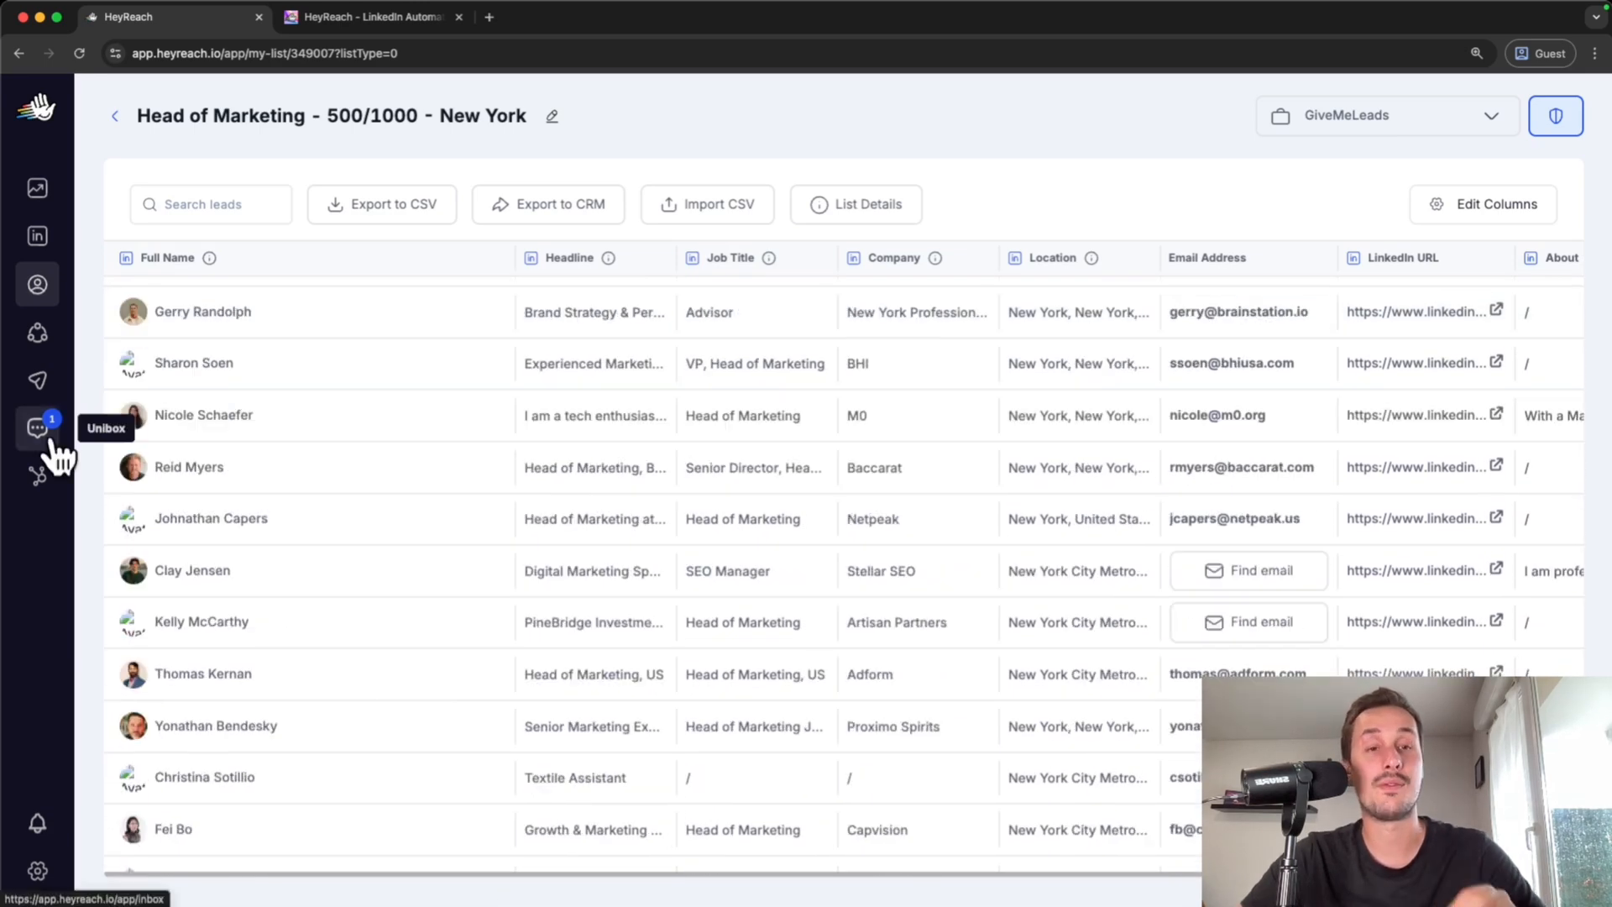
Create a new campaign named "Head of Marketing - 500/1000 - New York".
{"action": "left_click", "coordinate": [38, 382]}
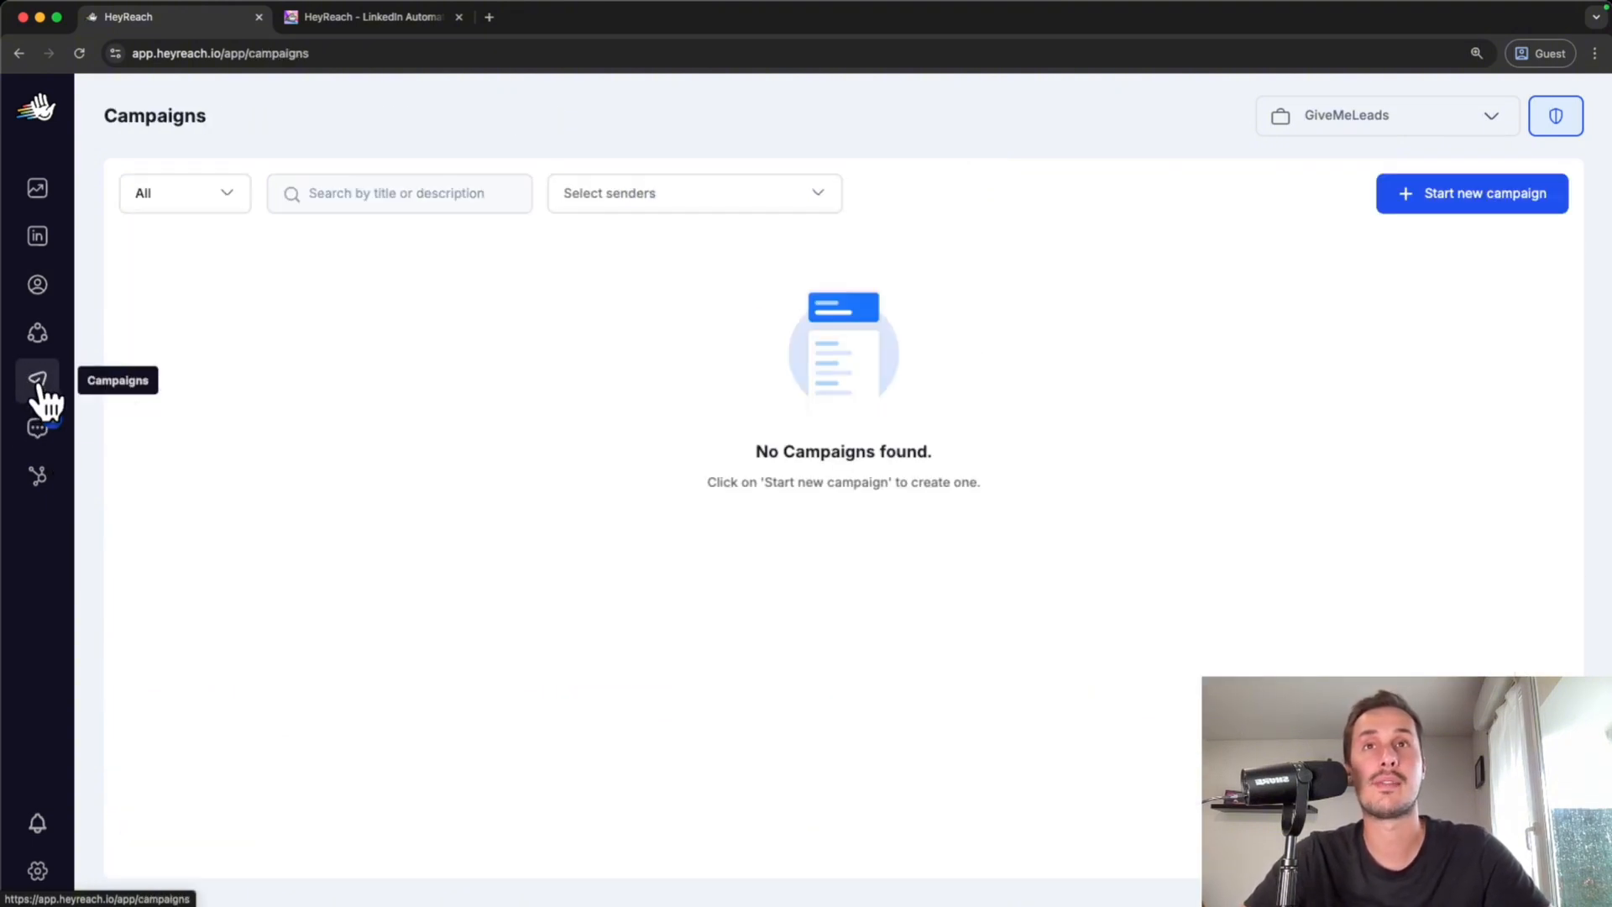
{"action": "left_click", "coordinate": [1469, 202]}
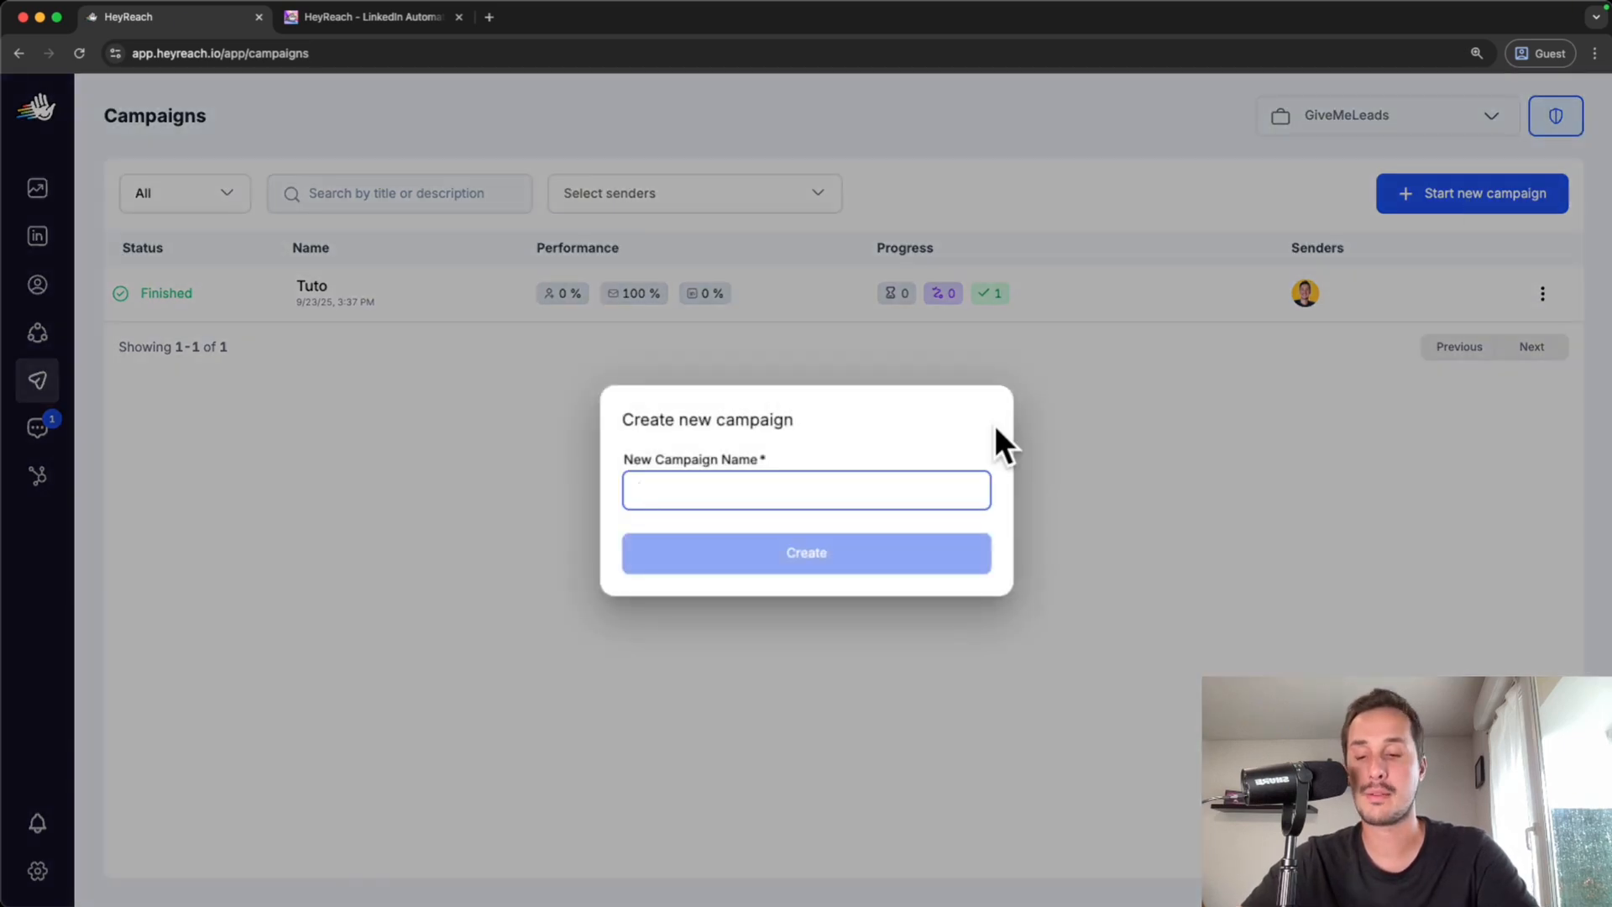
{"action": "type", "text": "Head of Marketing - 500/1000 - New York"}
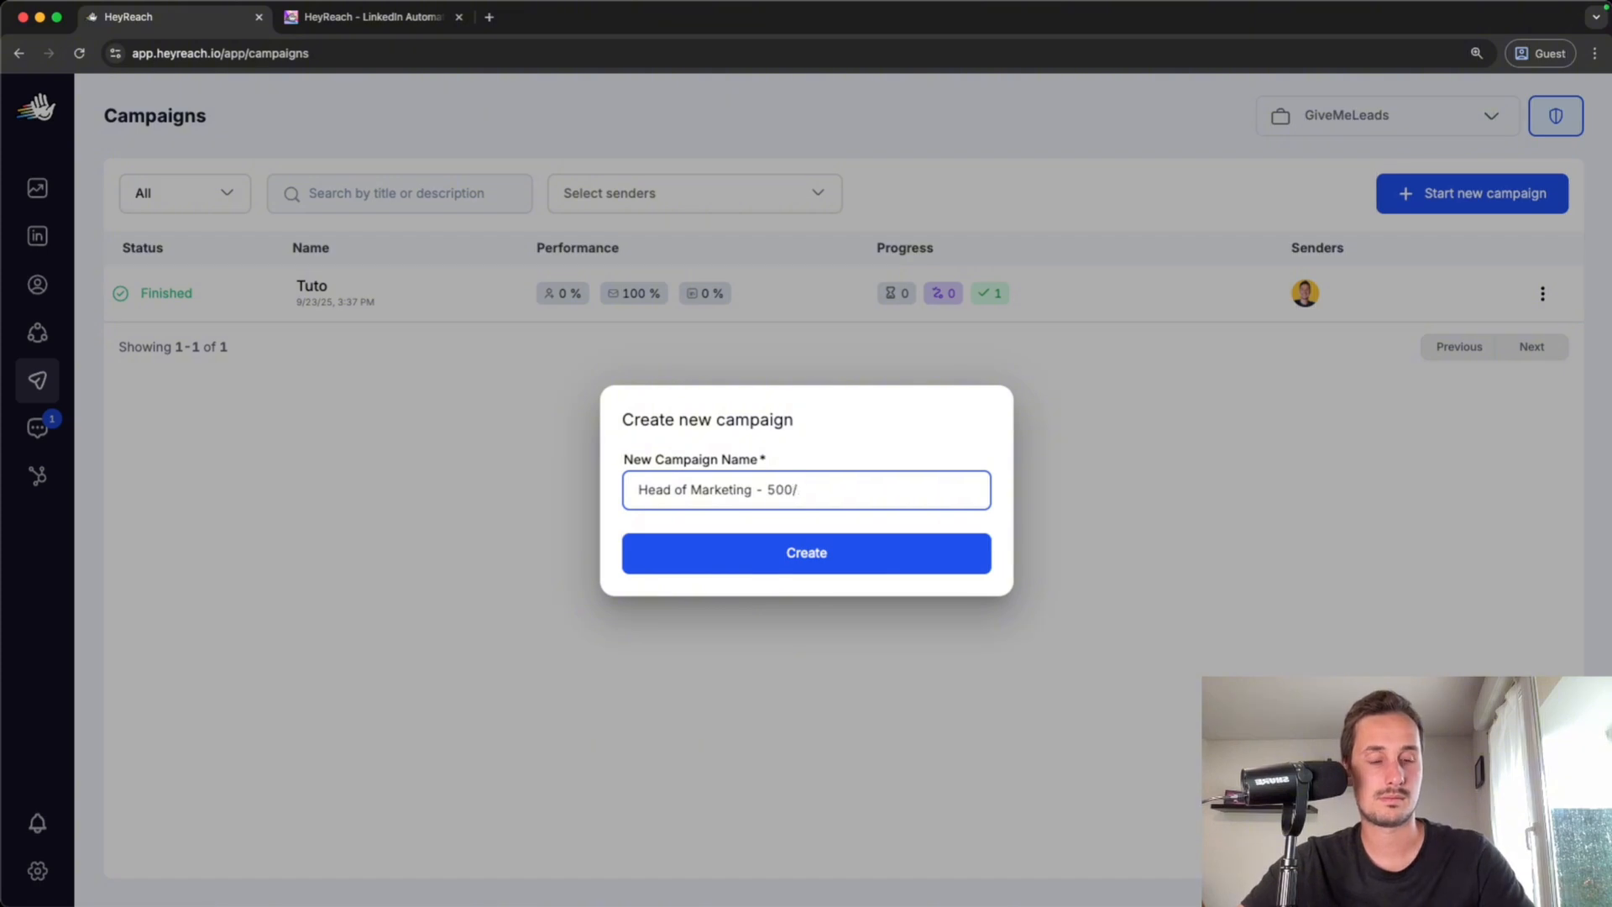
{"action": "left_click", "coordinate": [881, 571]}
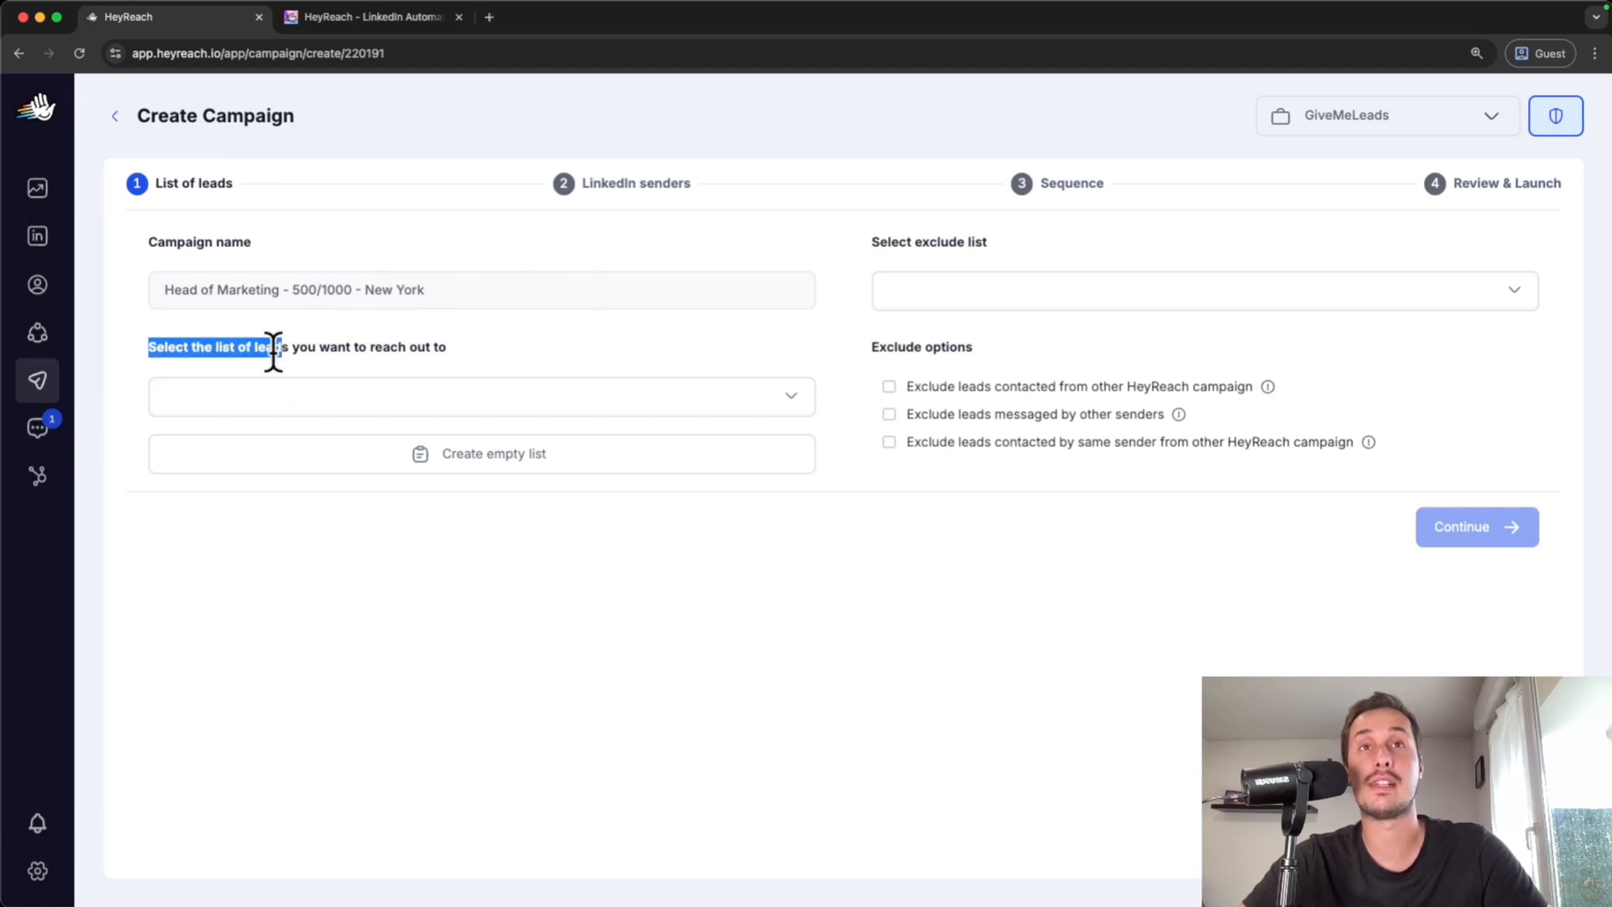
Choose the "Head of Marketing - 500/1000 - New York" lead list as the campaign's outreach list.
{"action": "left_click", "coordinate": [802, 395]}
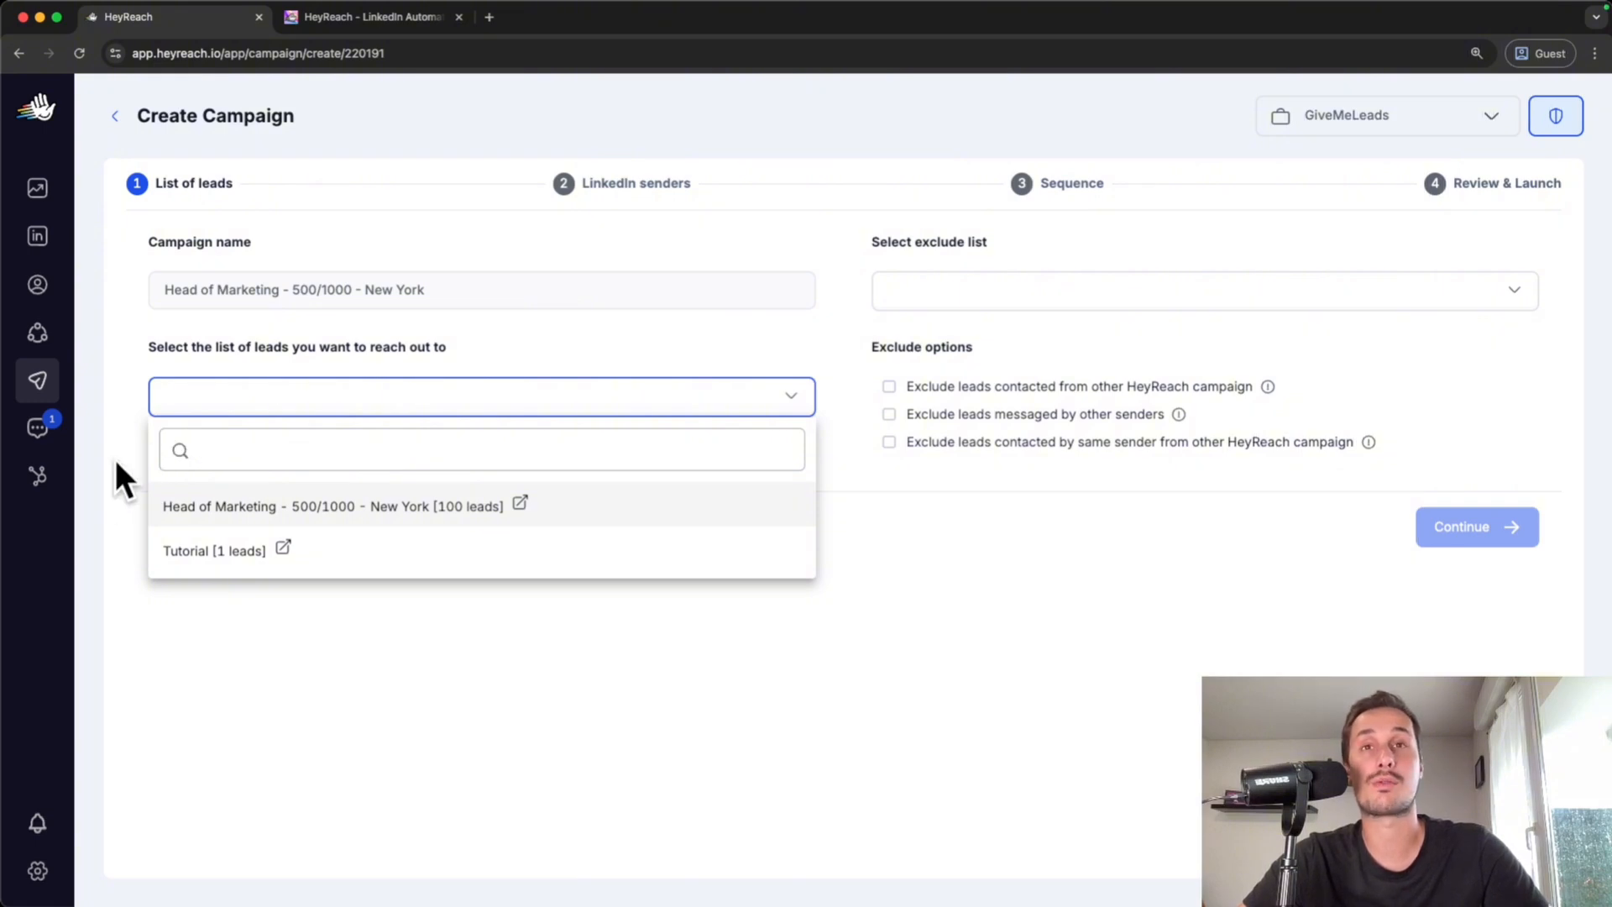
{"action": "left_click", "coordinate": [202, 506]}
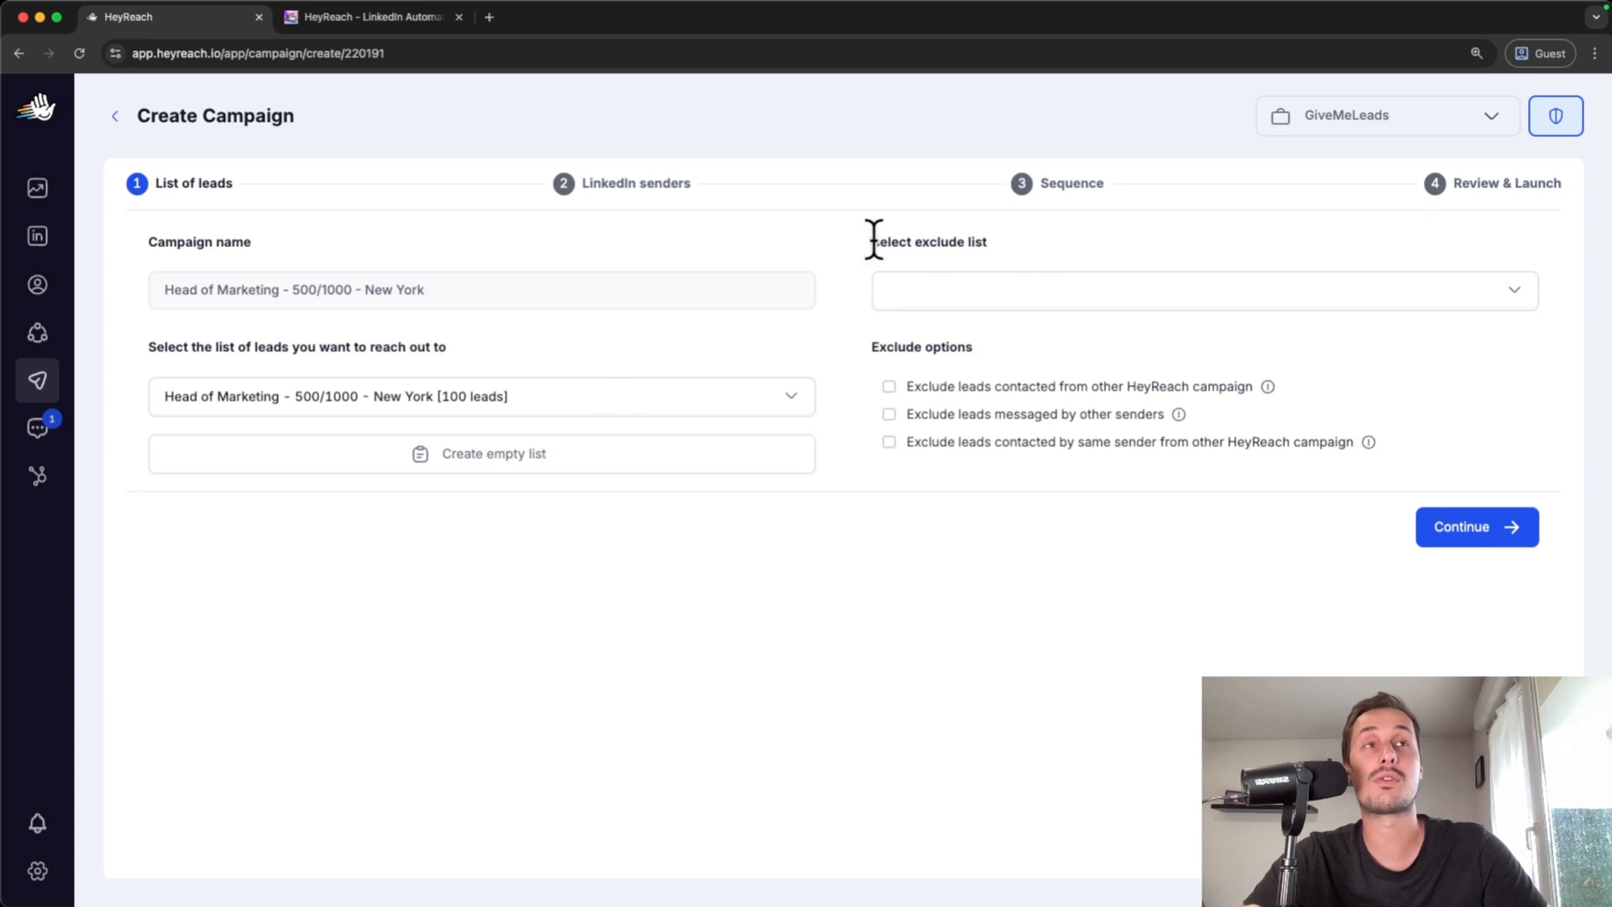
{"action": "left_click_drag", "start_coordinate": [878, 242], "coordinate": [1019, 242]}
{"action": "left_click", "coordinate": [1034, 244]}
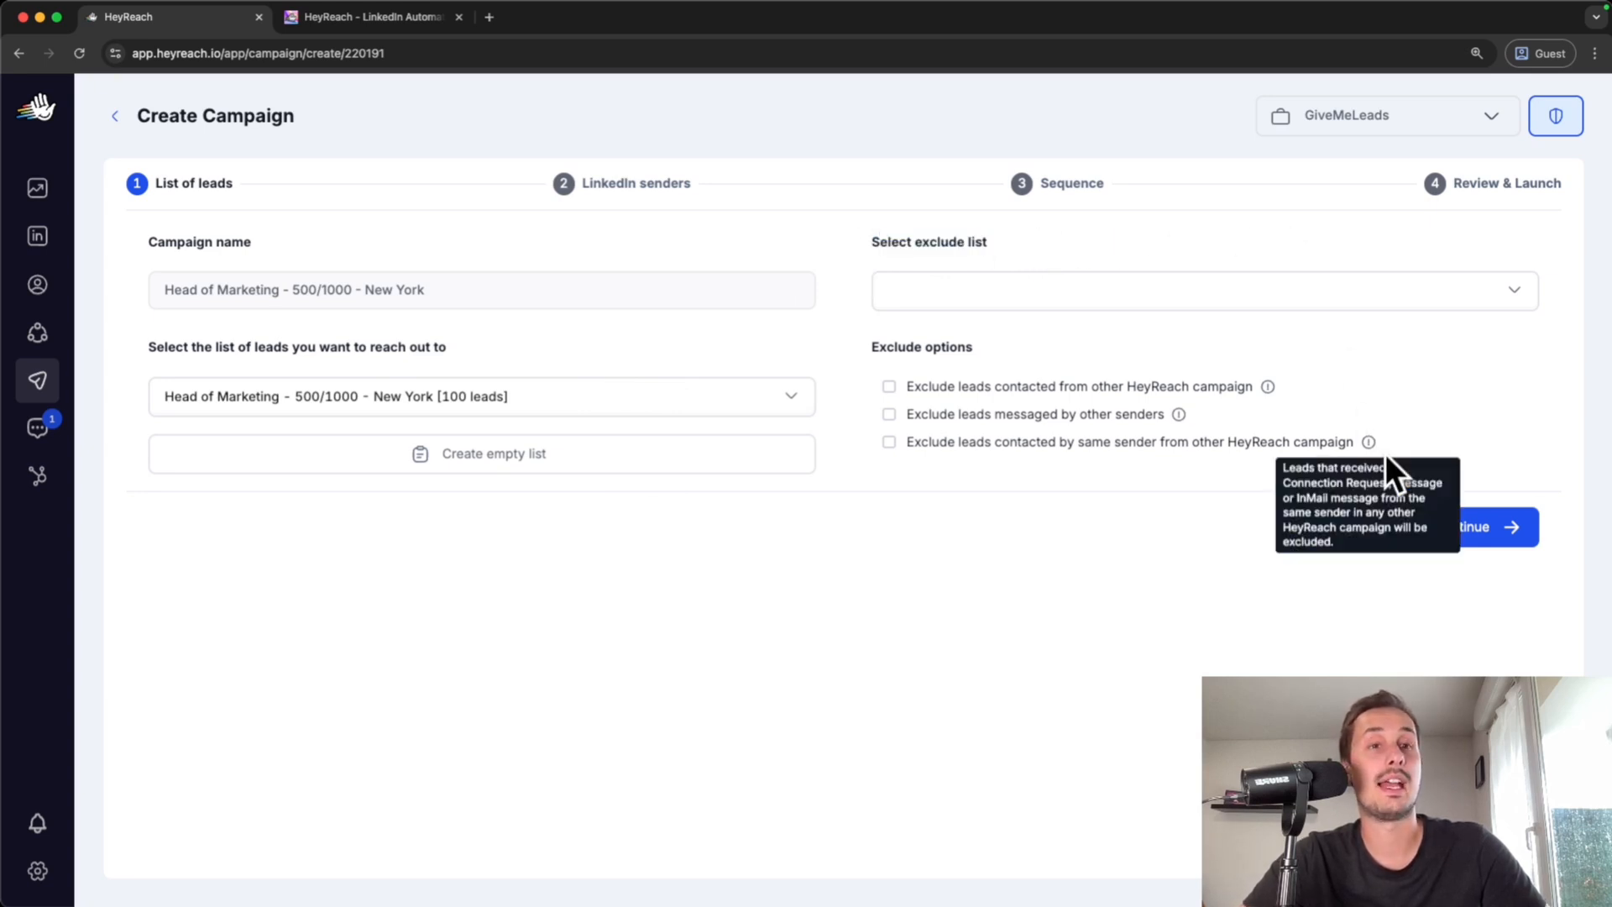
Proceed to the LinkedIn senders, select the free LinkedIn account as sender, and continue to the sequence.
{"action": "left_click", "coordinate": [1476, 527]}
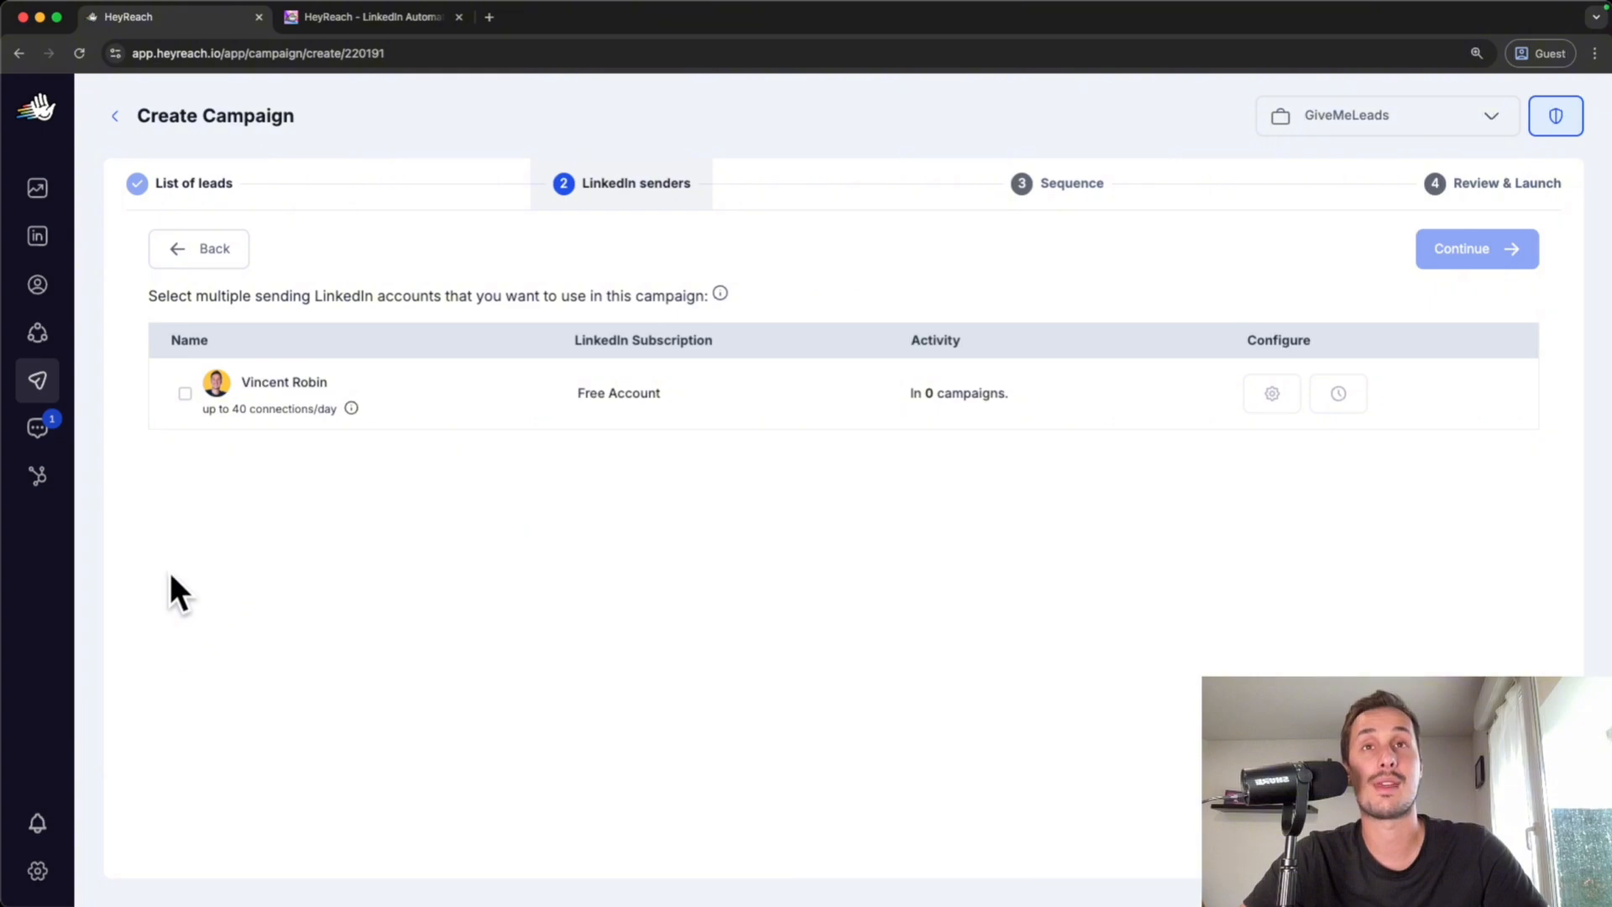
{"action": "left_click", "coordinate": [185, 392]}
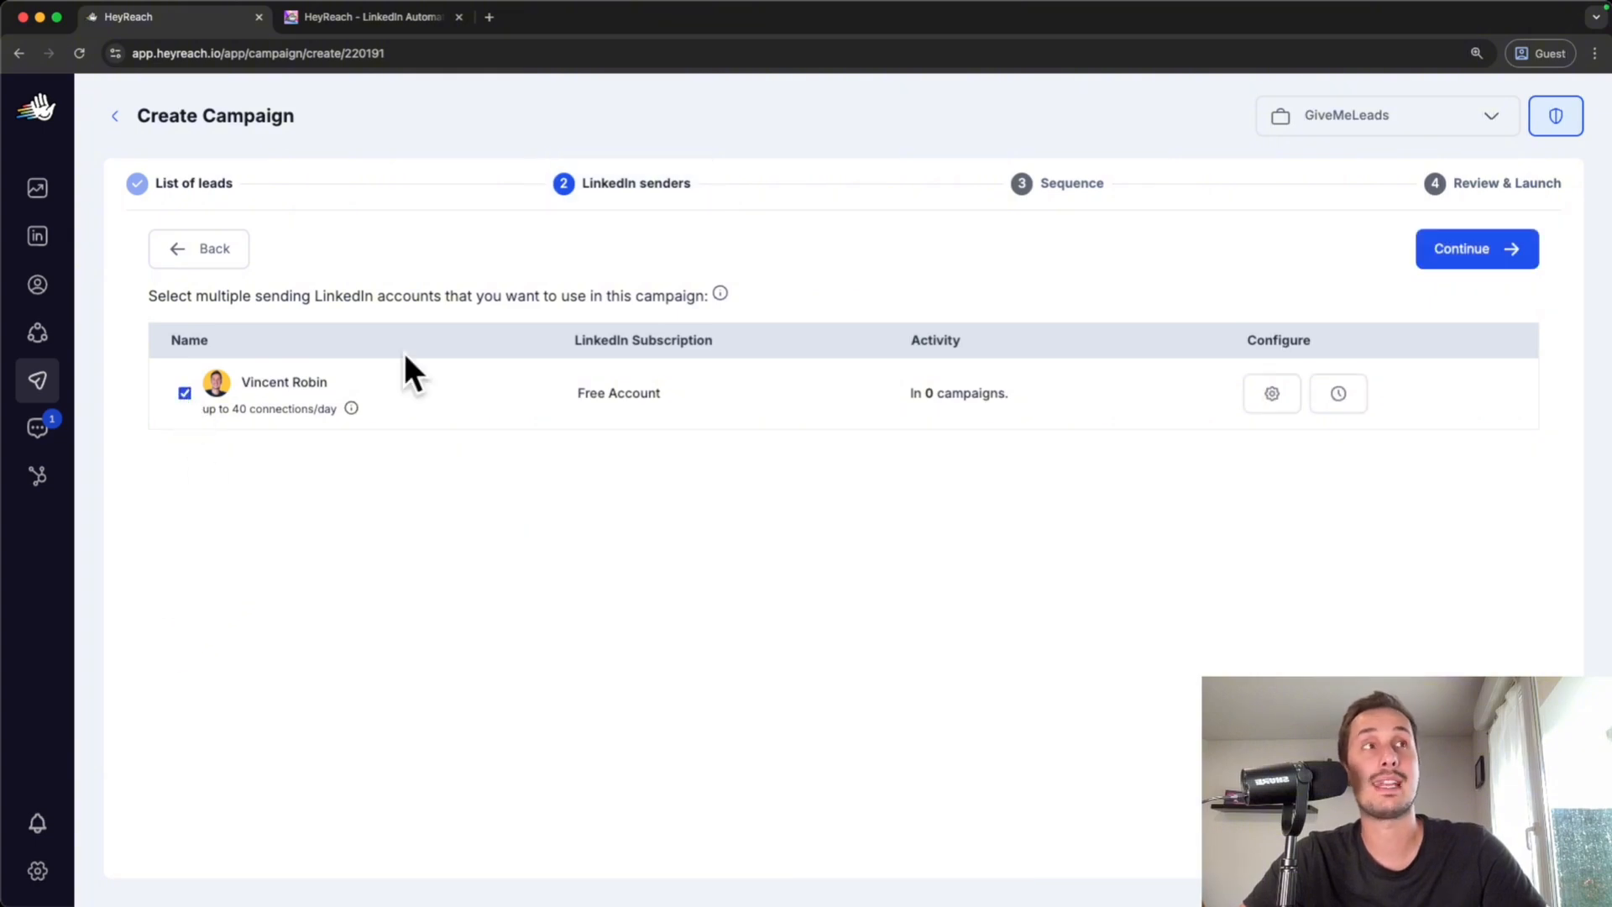
{"action": "left_click", "coordinate": [1478, 256]}
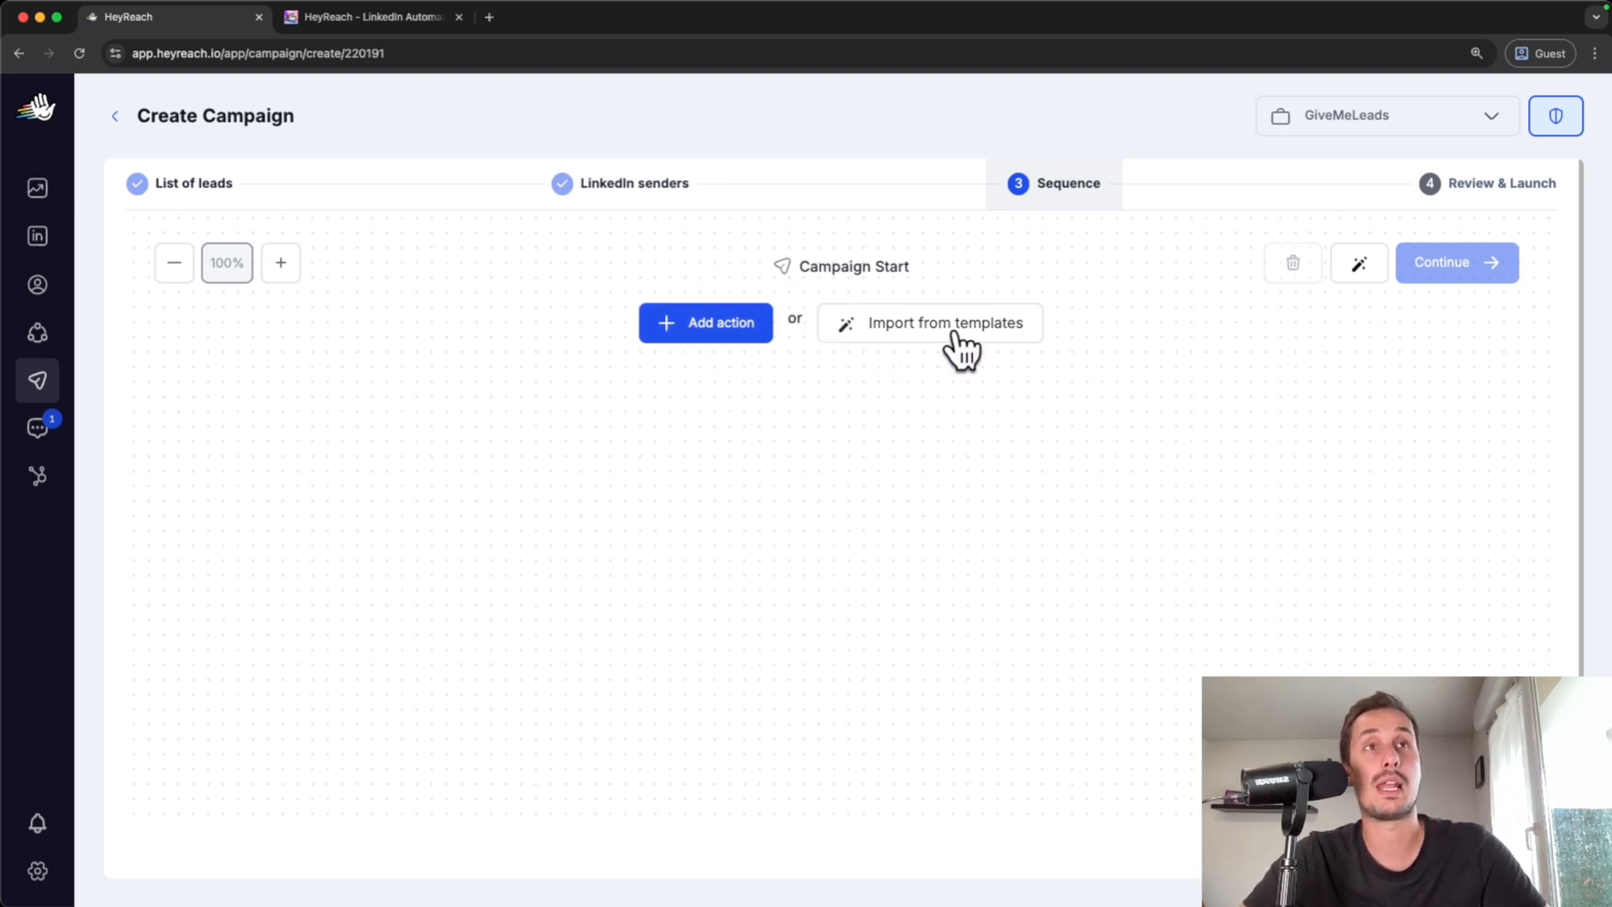
Add a Send Connection Request action at the campaign start and save it with the message left blank.
{"action": "left_click", "coordinate": [716, 332]}
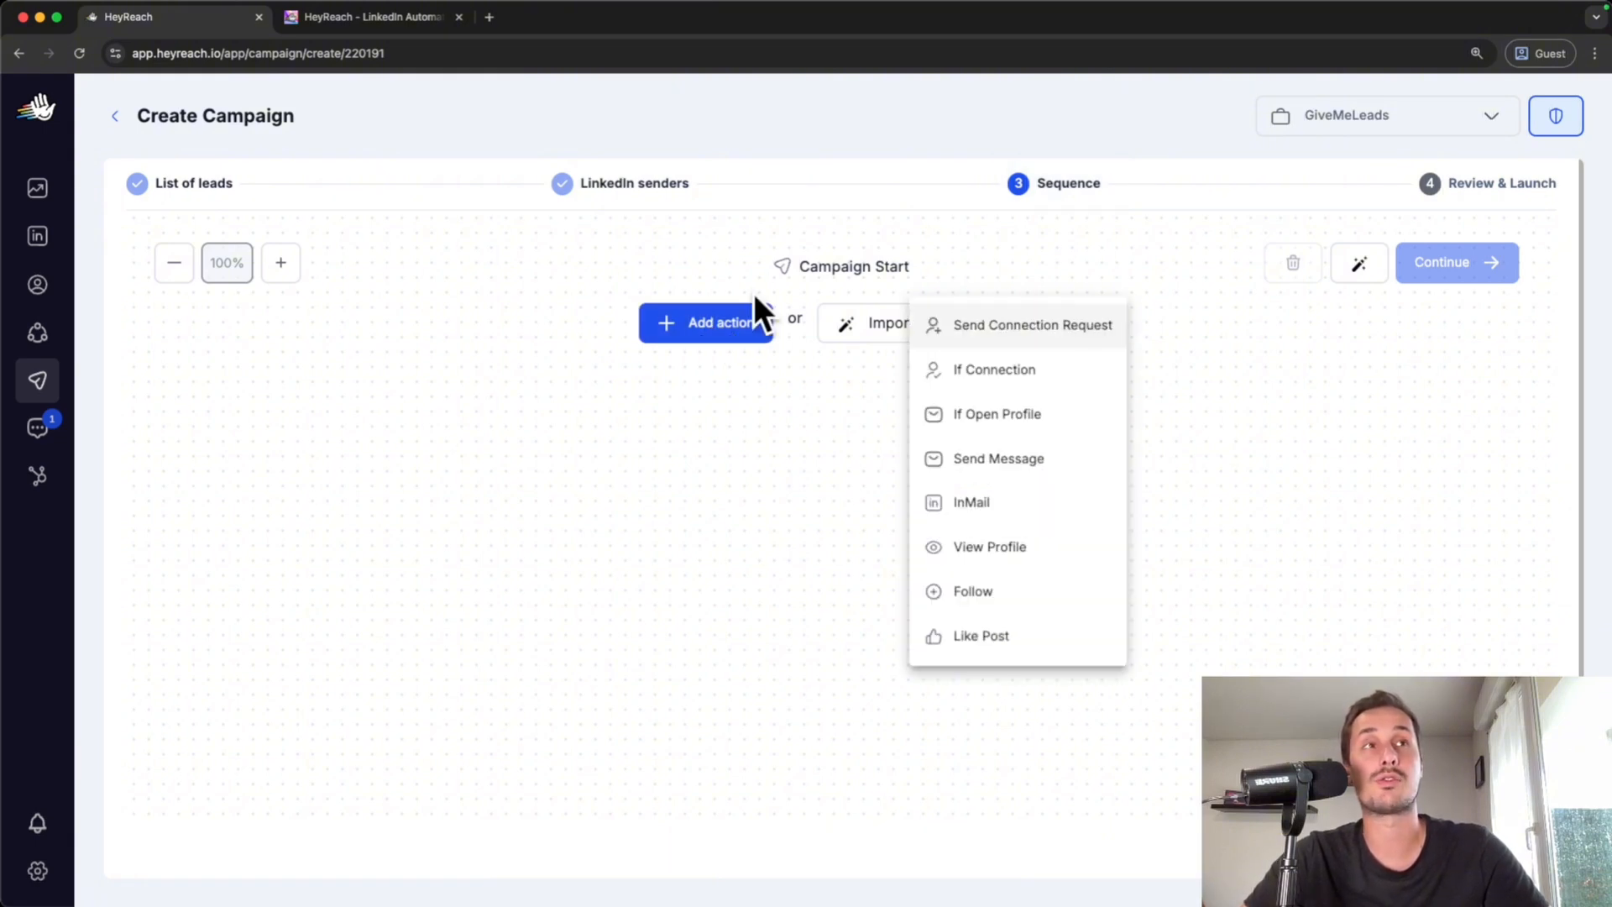
{"action": "left_click", "coordinate": [1091, 334]}
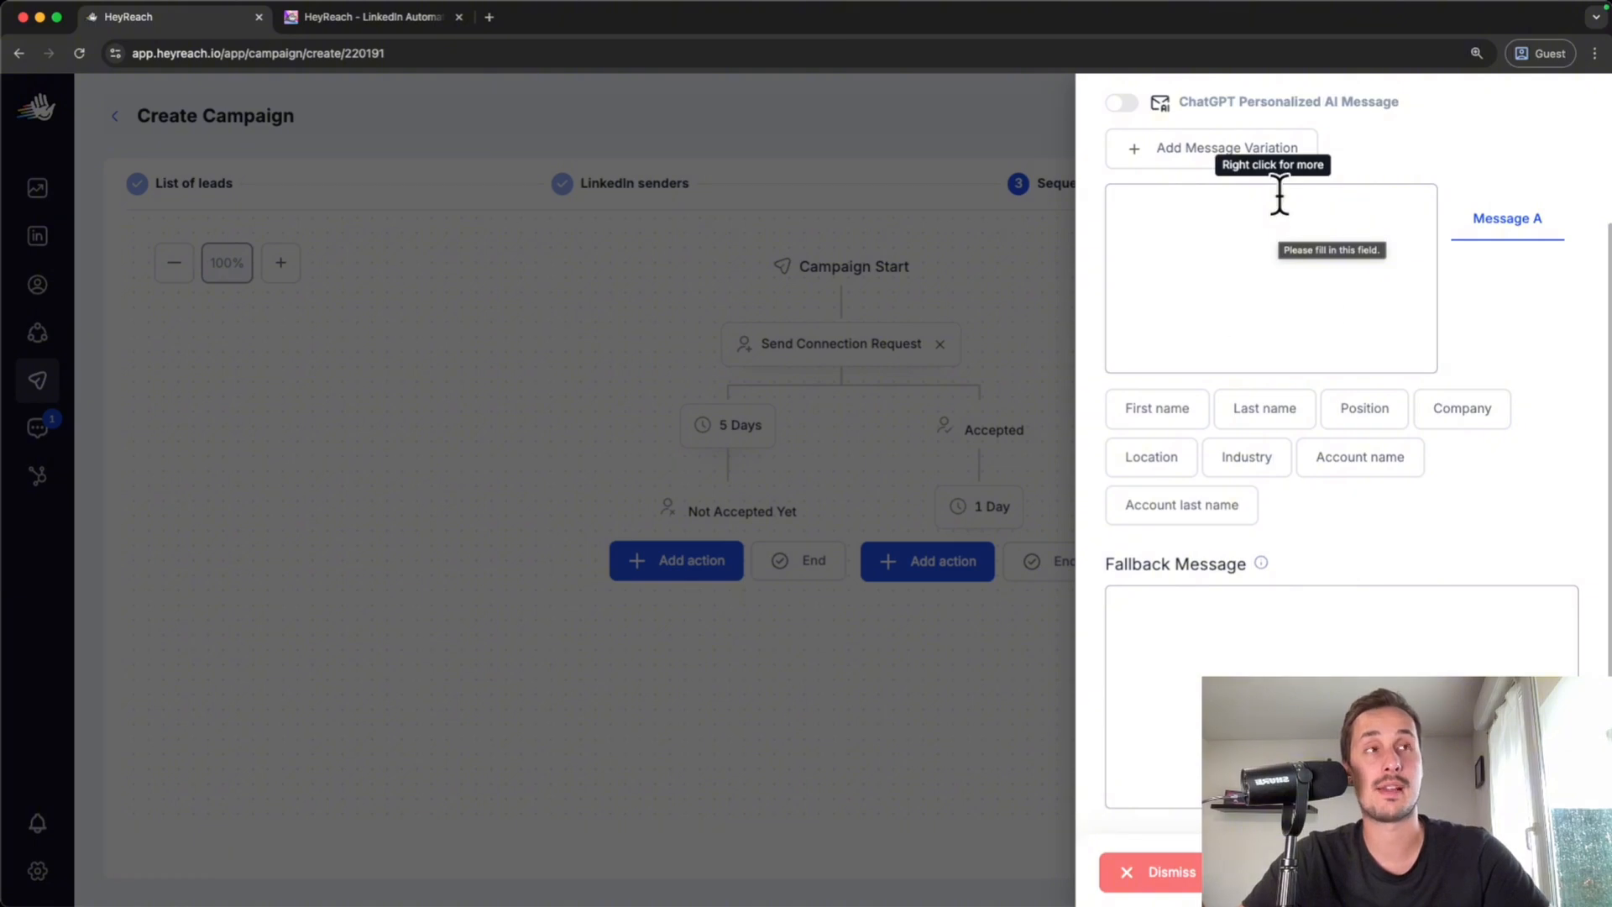
{"action": "left_click", "coordinate": [1172, 197]}
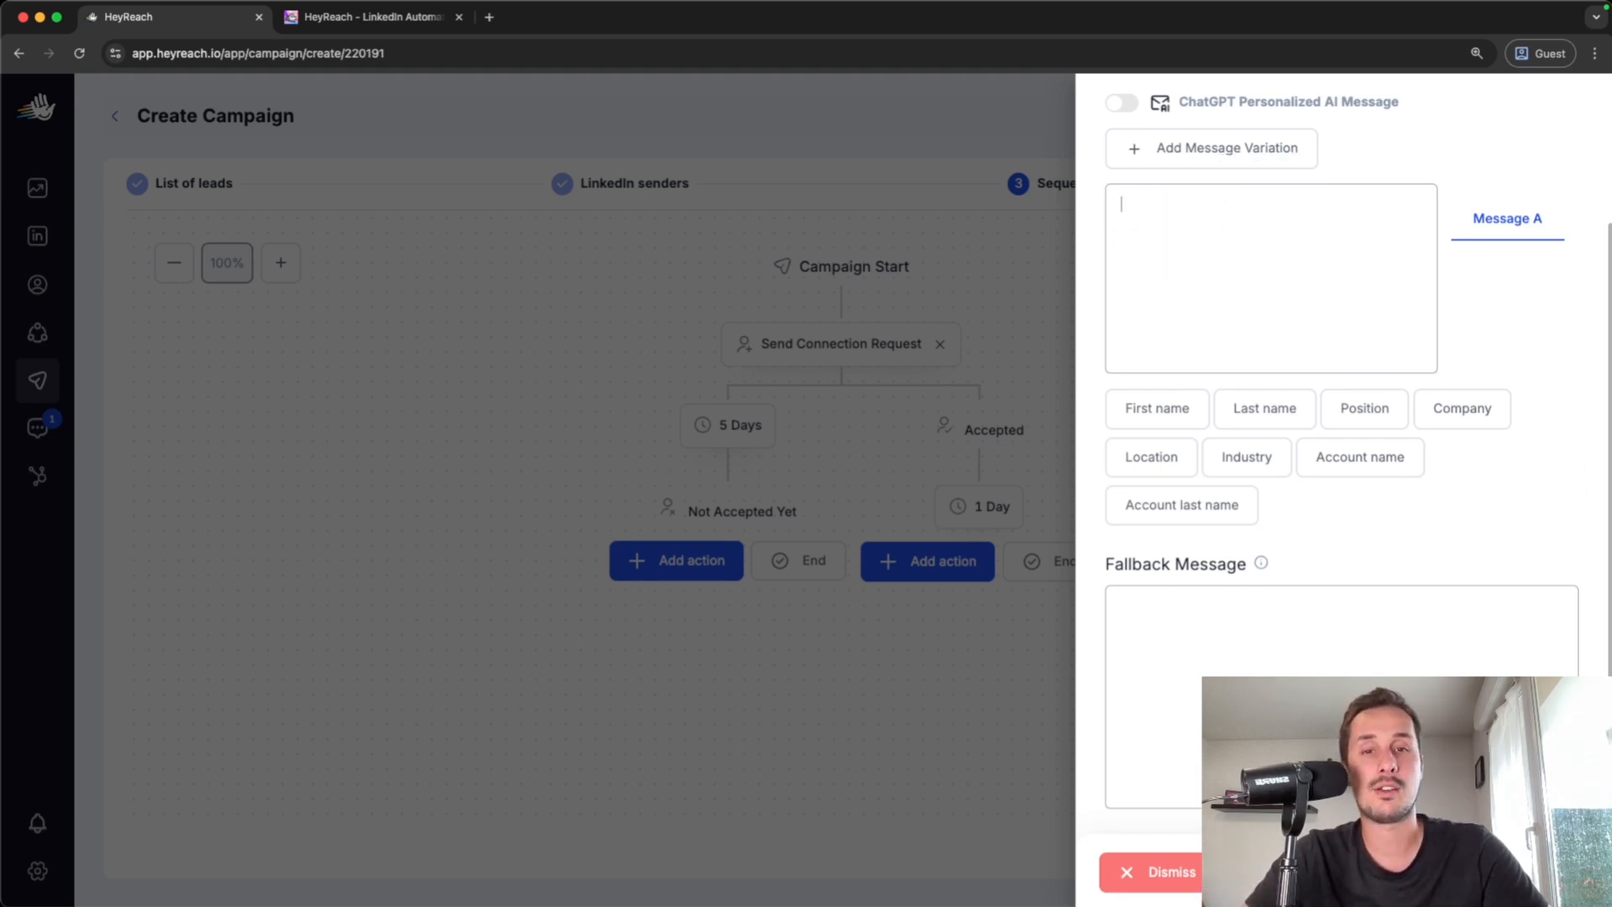
{"action": "left_click", "coordinate": [1551, 883]}
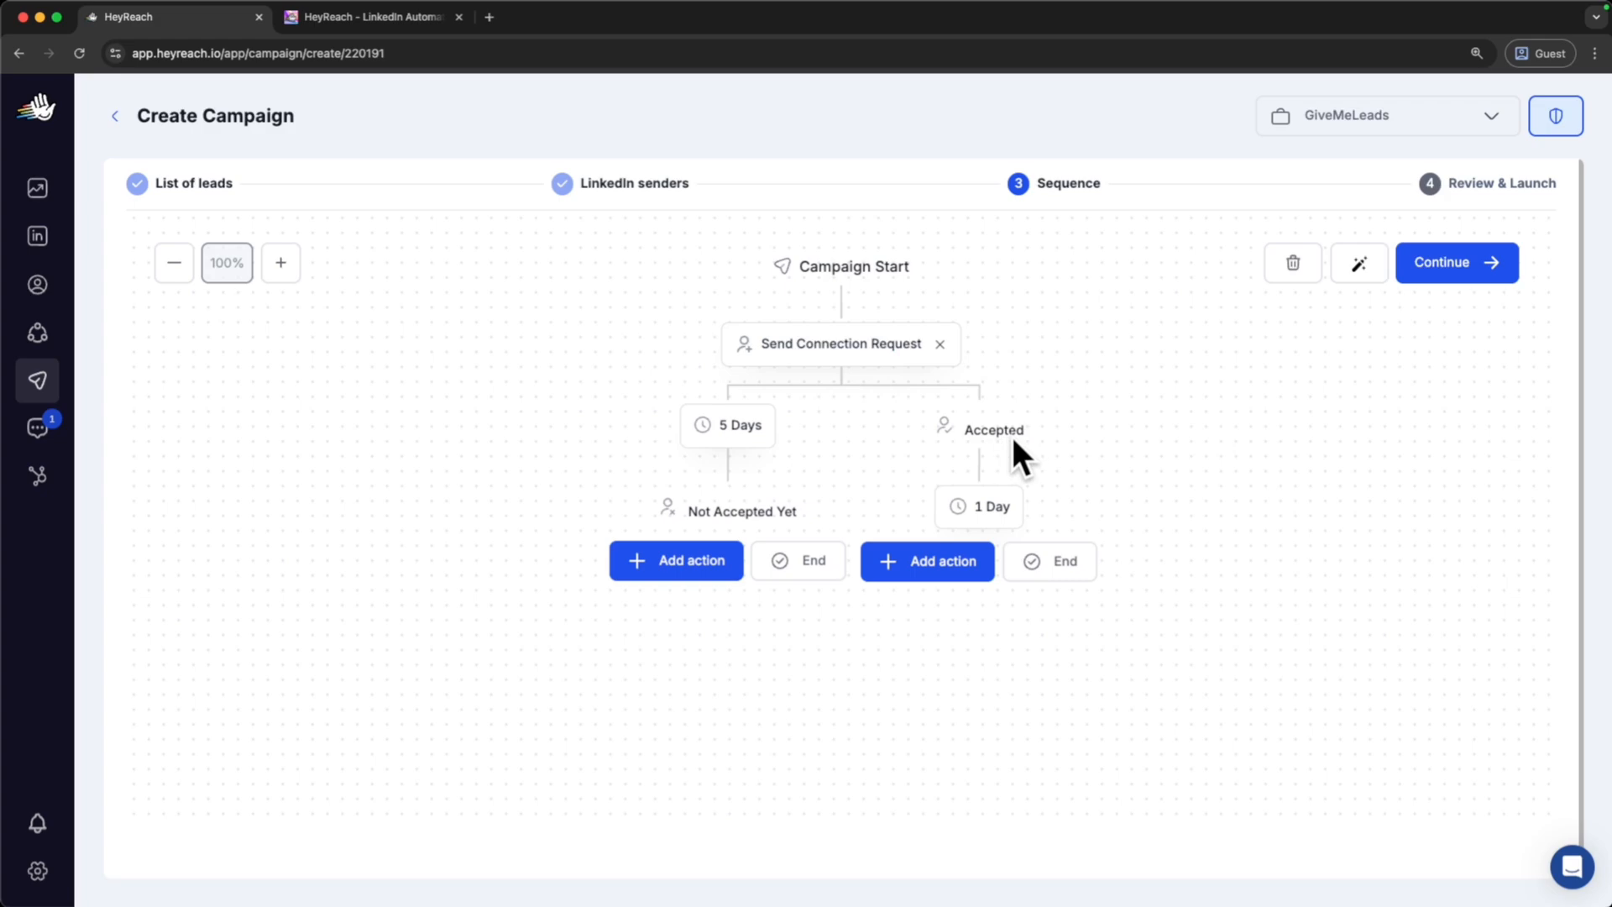
Set the delay after the connection request is accepted to 2 days.
{"action": "left_click", "coordinate": [982, 512]}
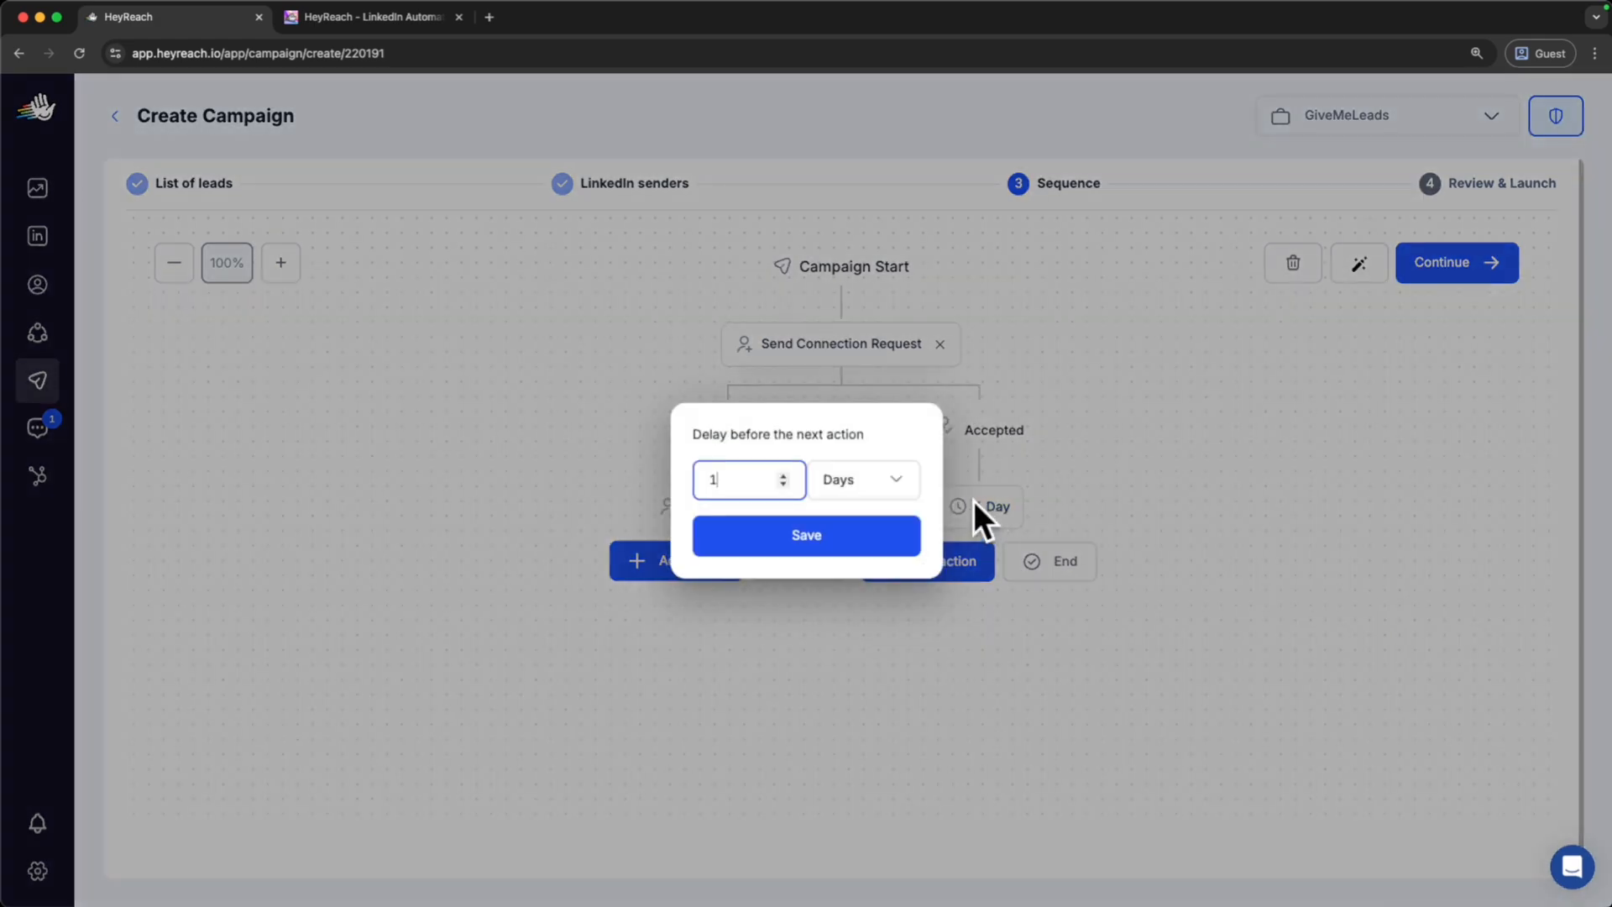
{"action": "left_click", "coordinate": [780, 475]}
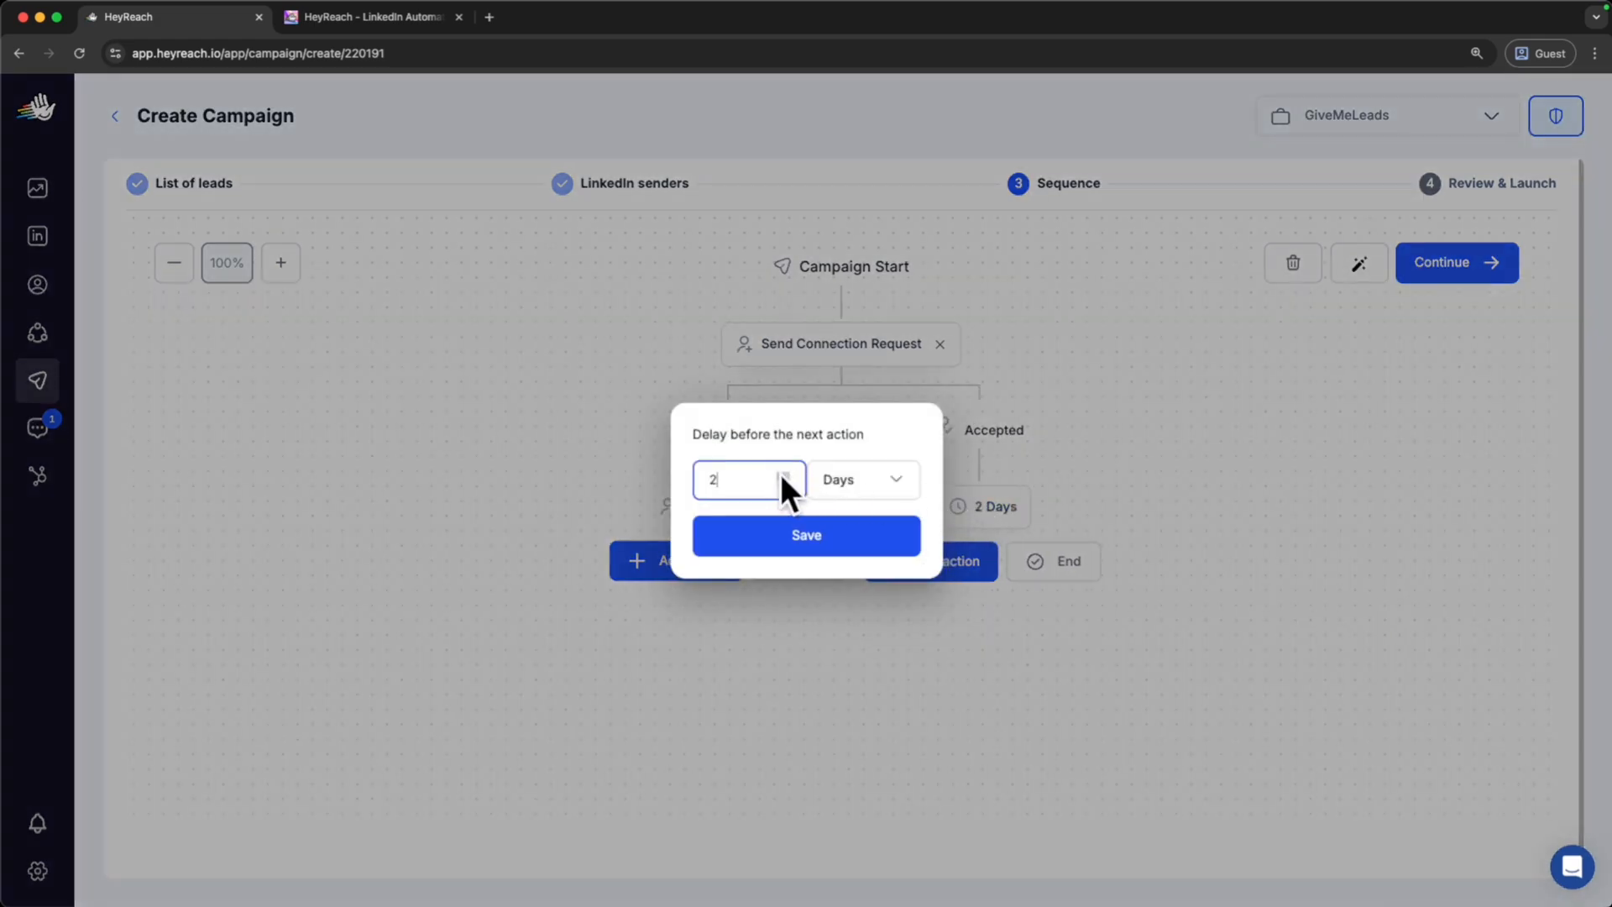
{"action": "left_click", "coordinate": [857, 539]}
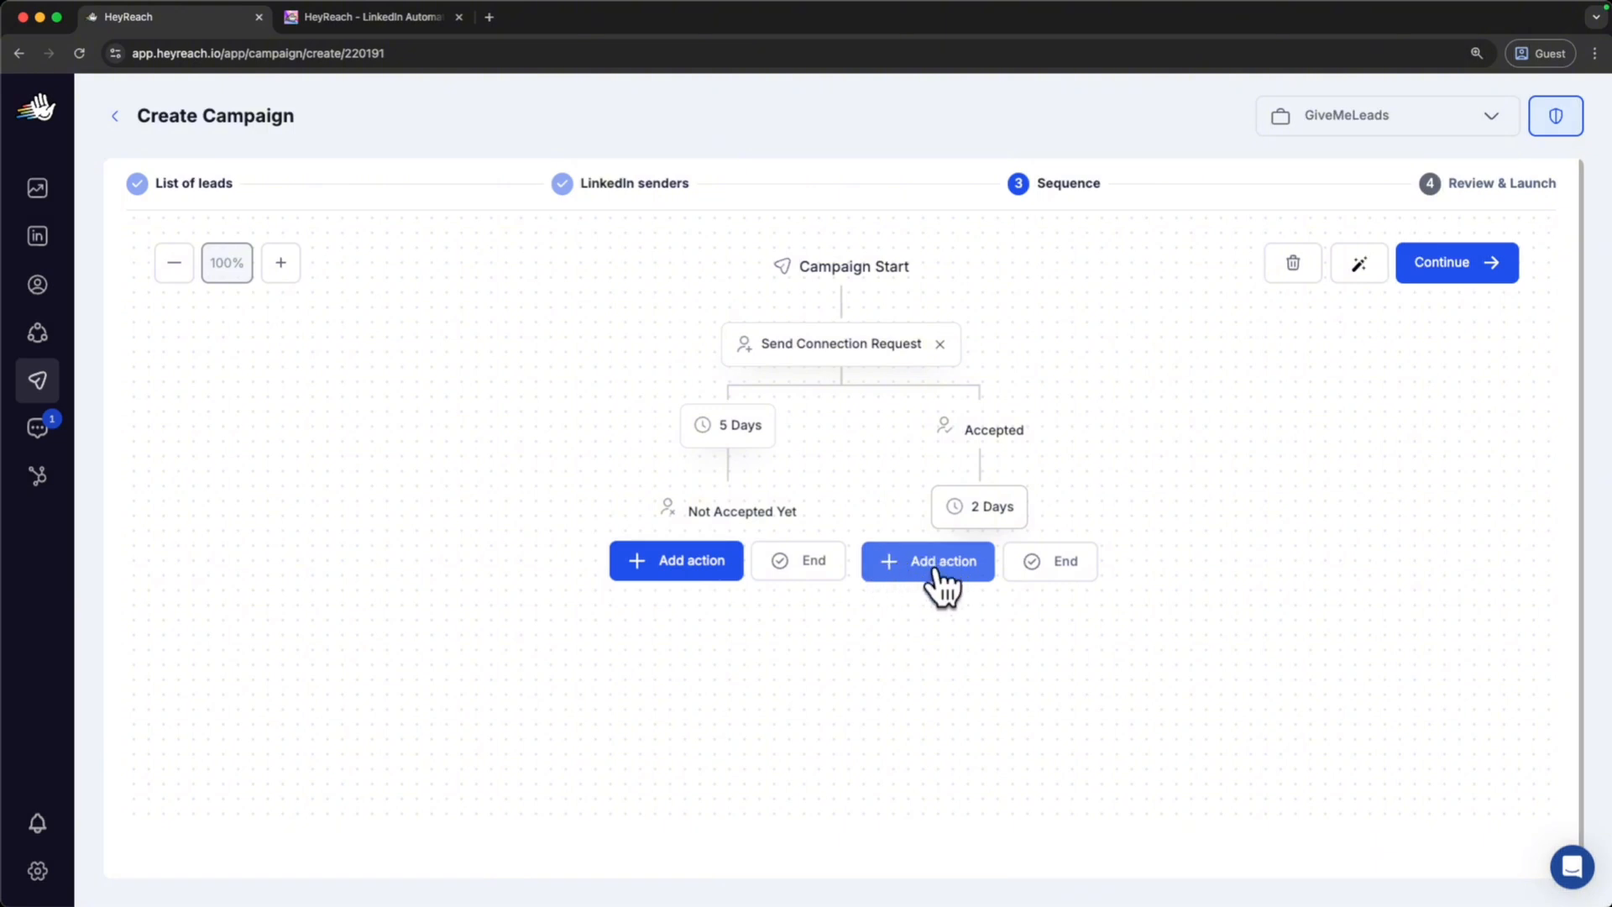
Add a Send Message action to the accepted branch reading "Hi {FIRST_NAME}," followed by "Do you use Sales Navigator to find leads?".
{"action": "left_click", "coordinate": [946, 579]}
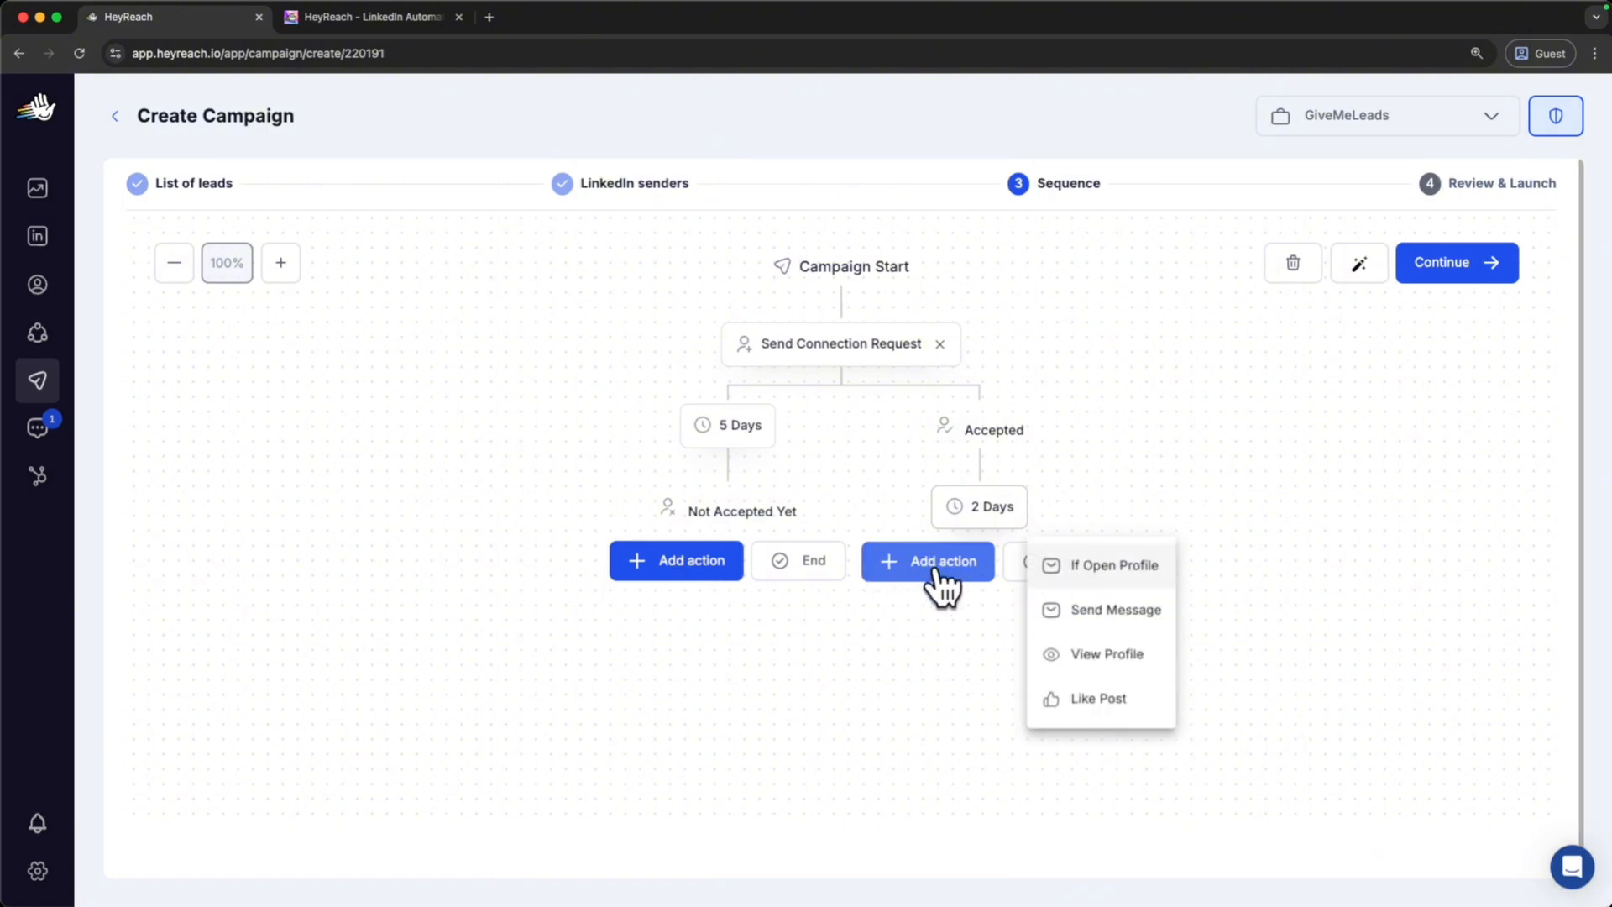
{"action": "left_click", "coordinate": [1137, 622]}
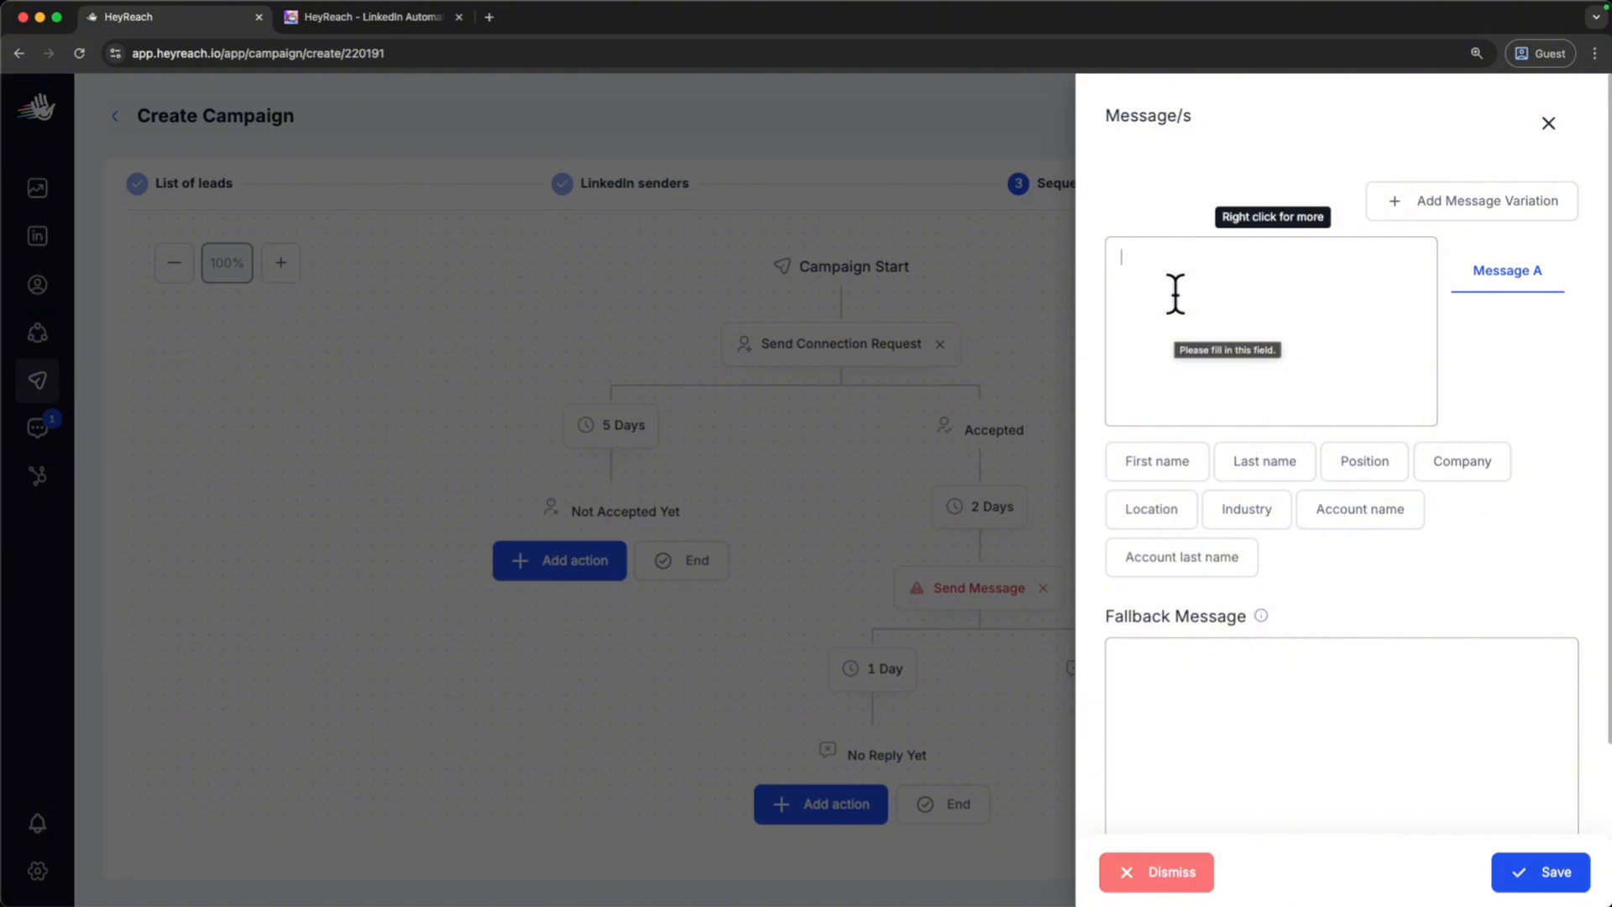
{"action": "type", "text": "Hi"}
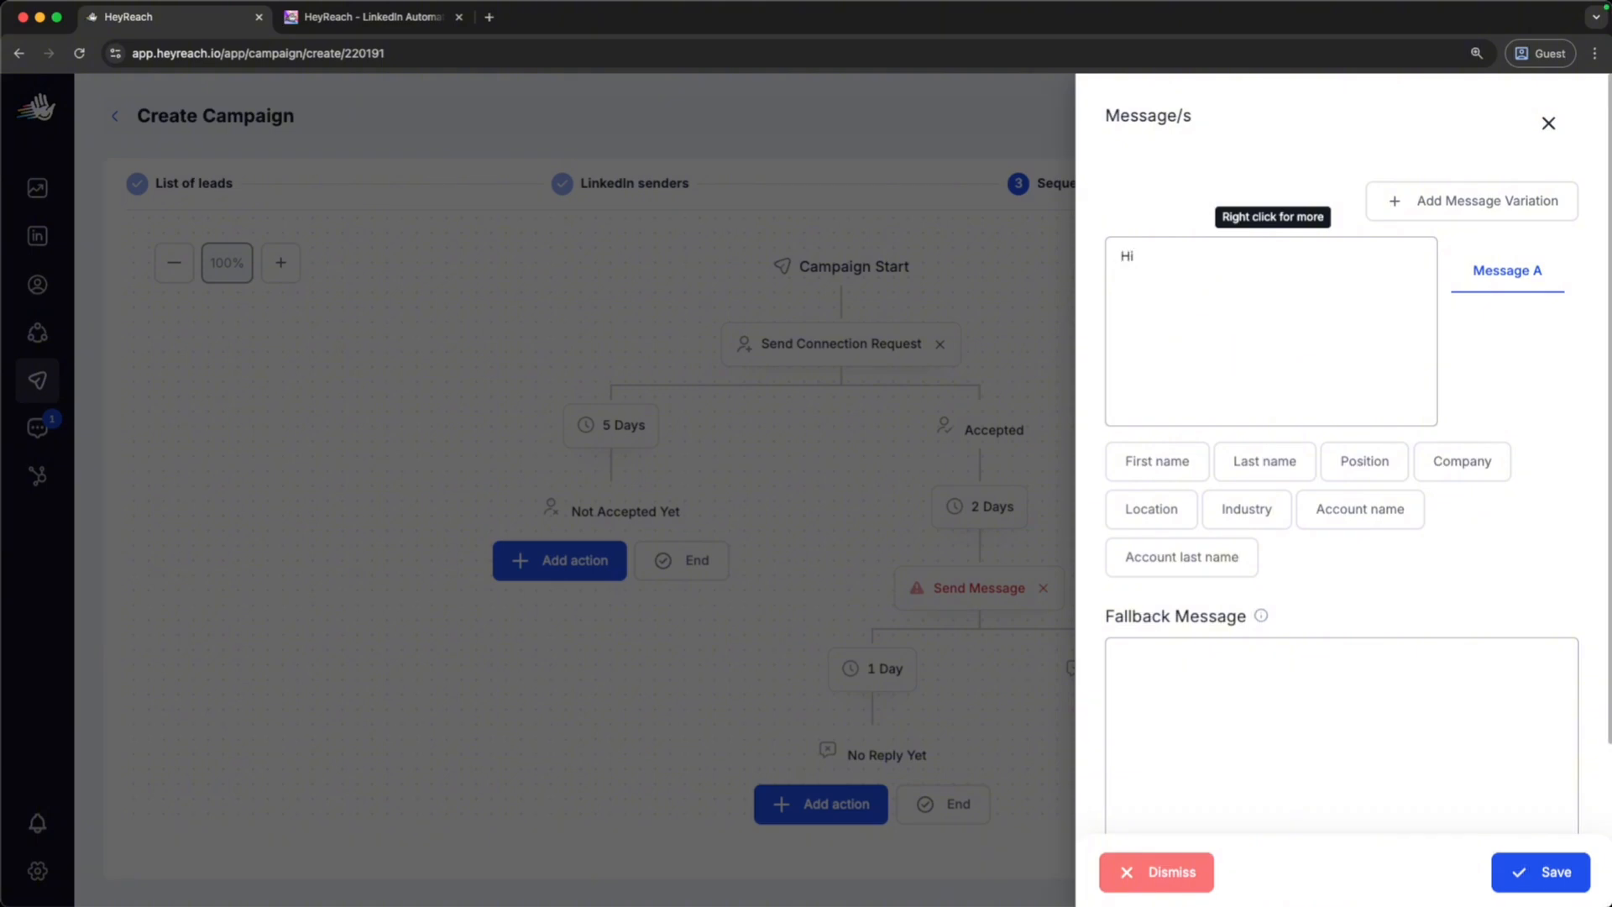
{"action": "left_click", "coordinate": [1163, 478]}
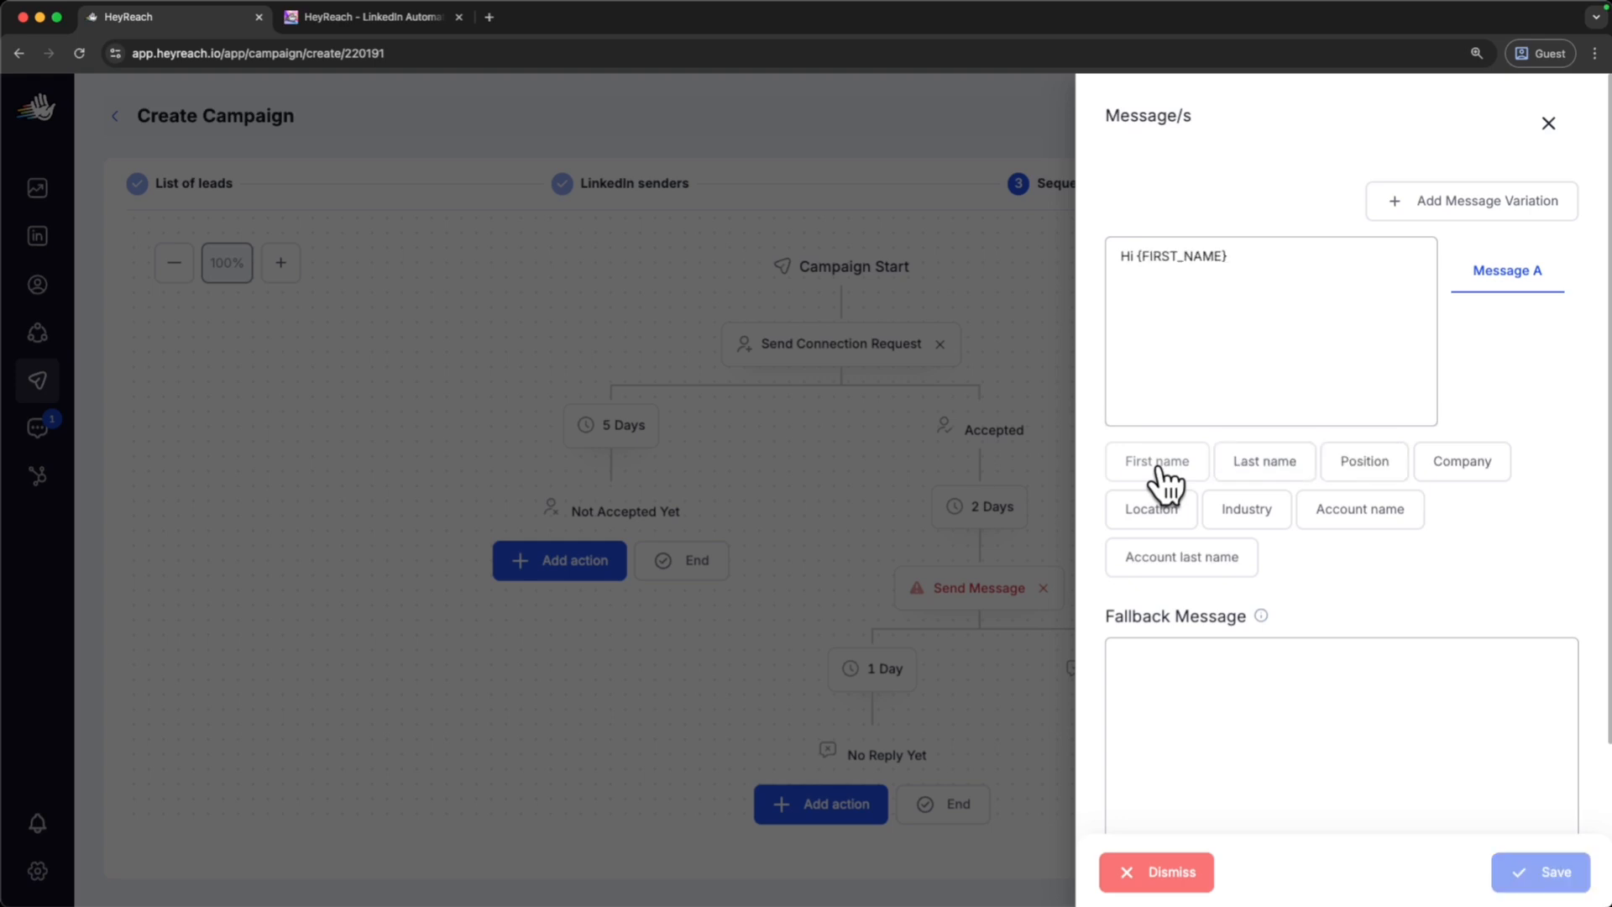
{"action": "type", "text": ","}
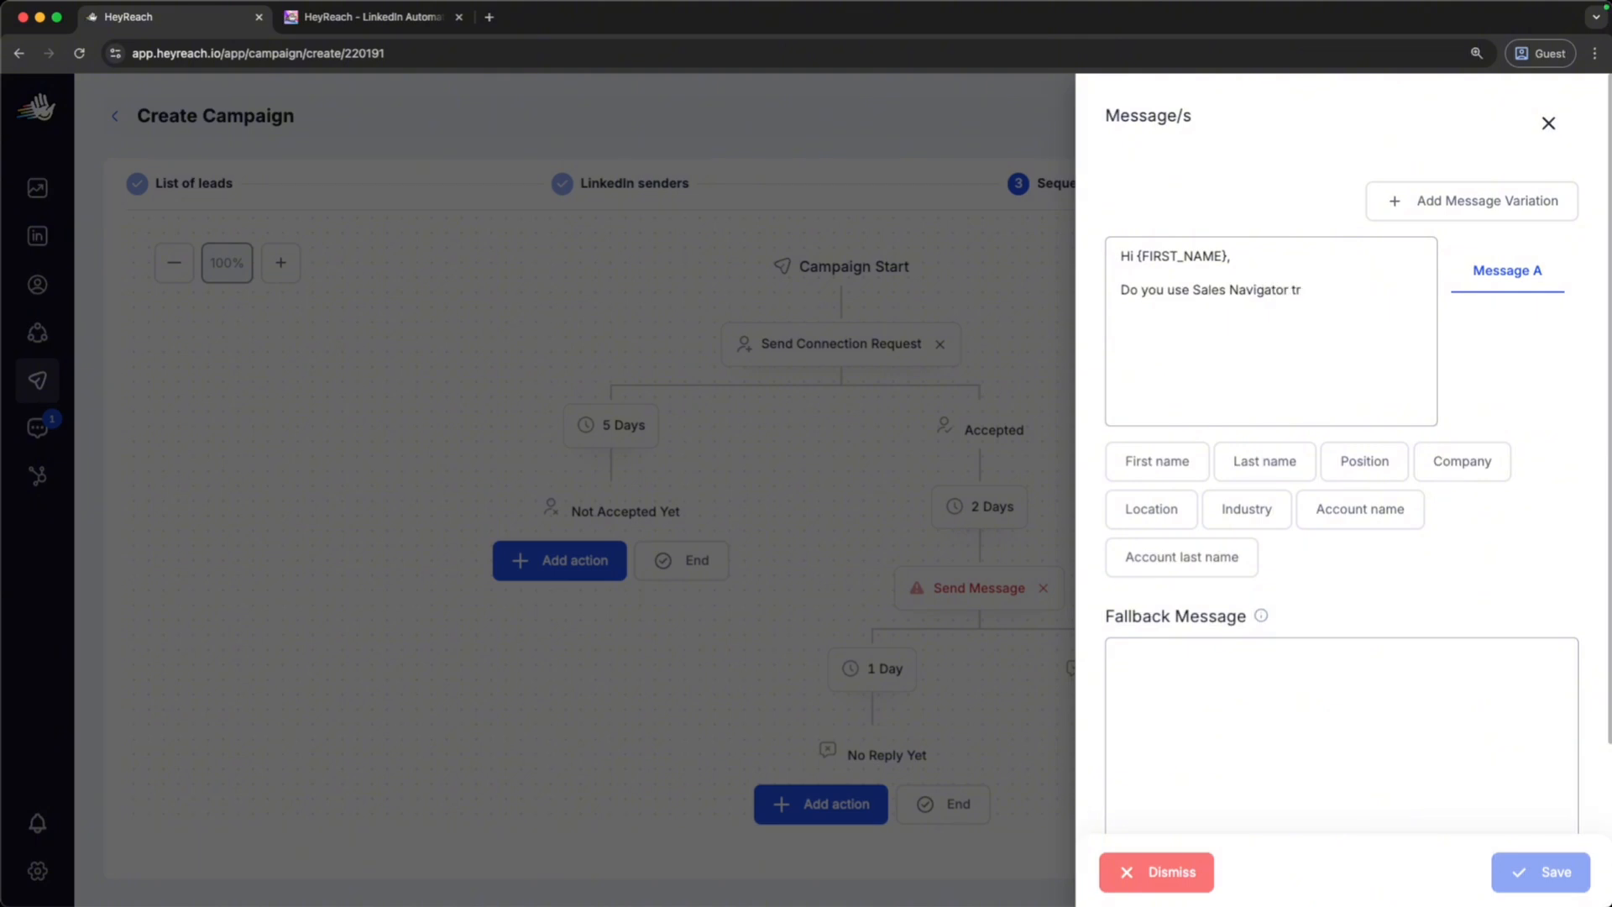
{"action": "key", "text": "BackSpace"}
{"action": "type", "text": "o find leads?"}
{"action": "left_click_drag", "start_coordinate": [1120, 289], "coordinate": [1394, 301]}
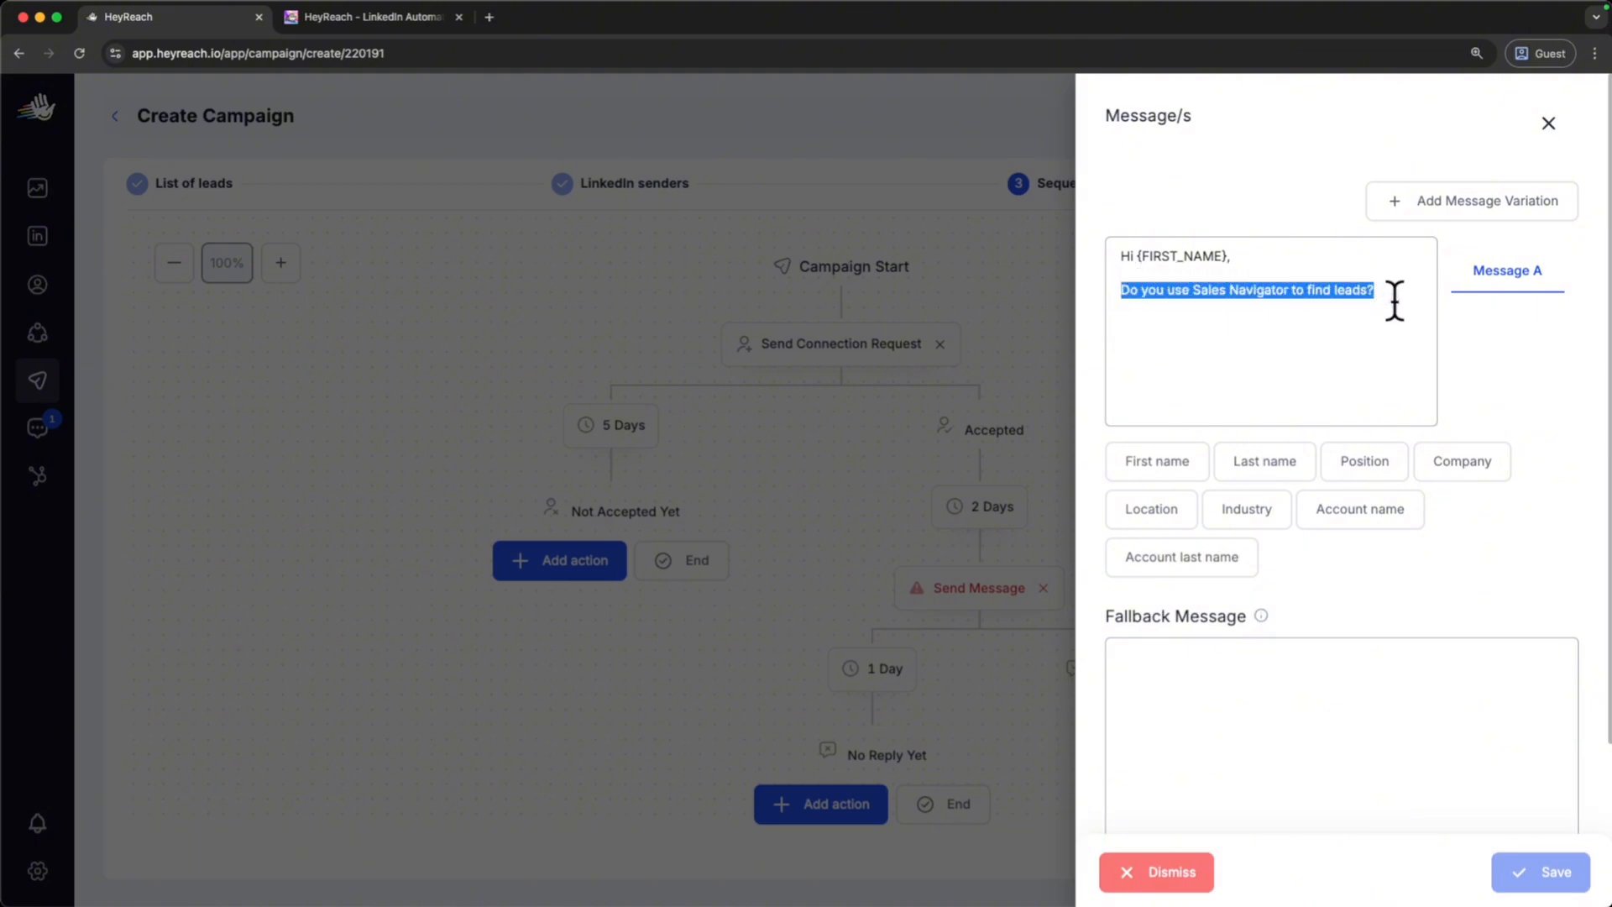
{"action": "left_click", "coordinate": [1394, 301]}
{"action": "left_click_drag", "start_coordinate": [1120, 290], "coordinate": [1400, 296]}
{"action": "left_click", "coordinate": [1400, 292]}
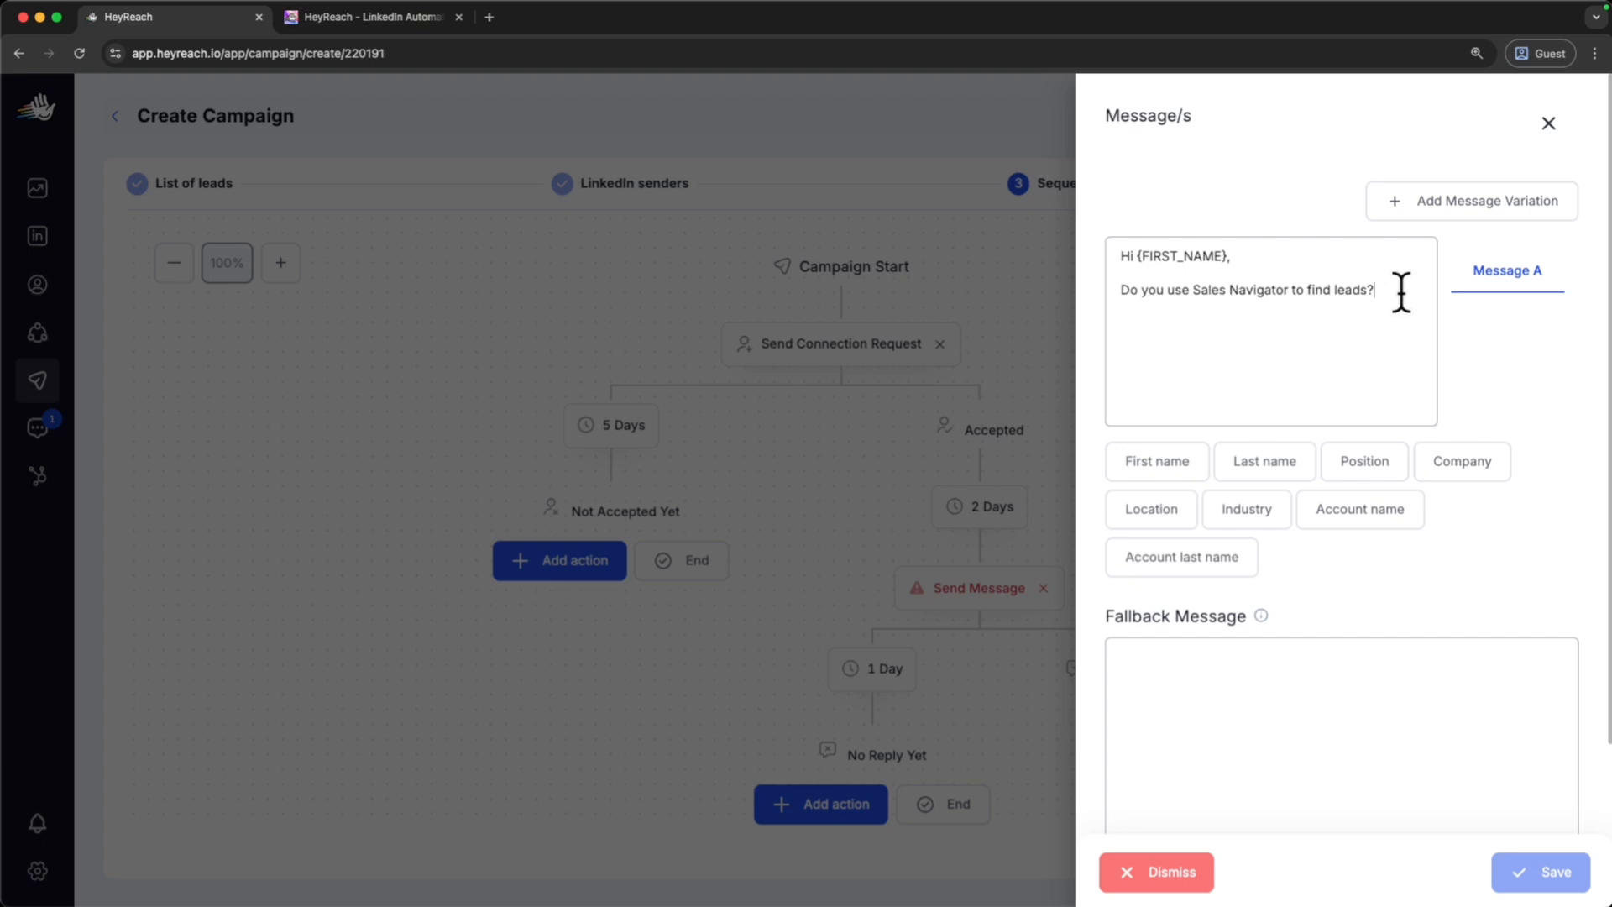
Copy the message into the fallback message, remove the {FIRST_NAME} variable so it greets with "Hi,", and save the message action.
{"action": "left_click_drag", "start_coordinate": [1400, 292], "coordinate": [1087, 250]}
{"action": "key", "text": "super+c"}
{"action": "scroll", "coordinate": [1295, 597], "scroll_direction": "down", "scroll_amount": 3}
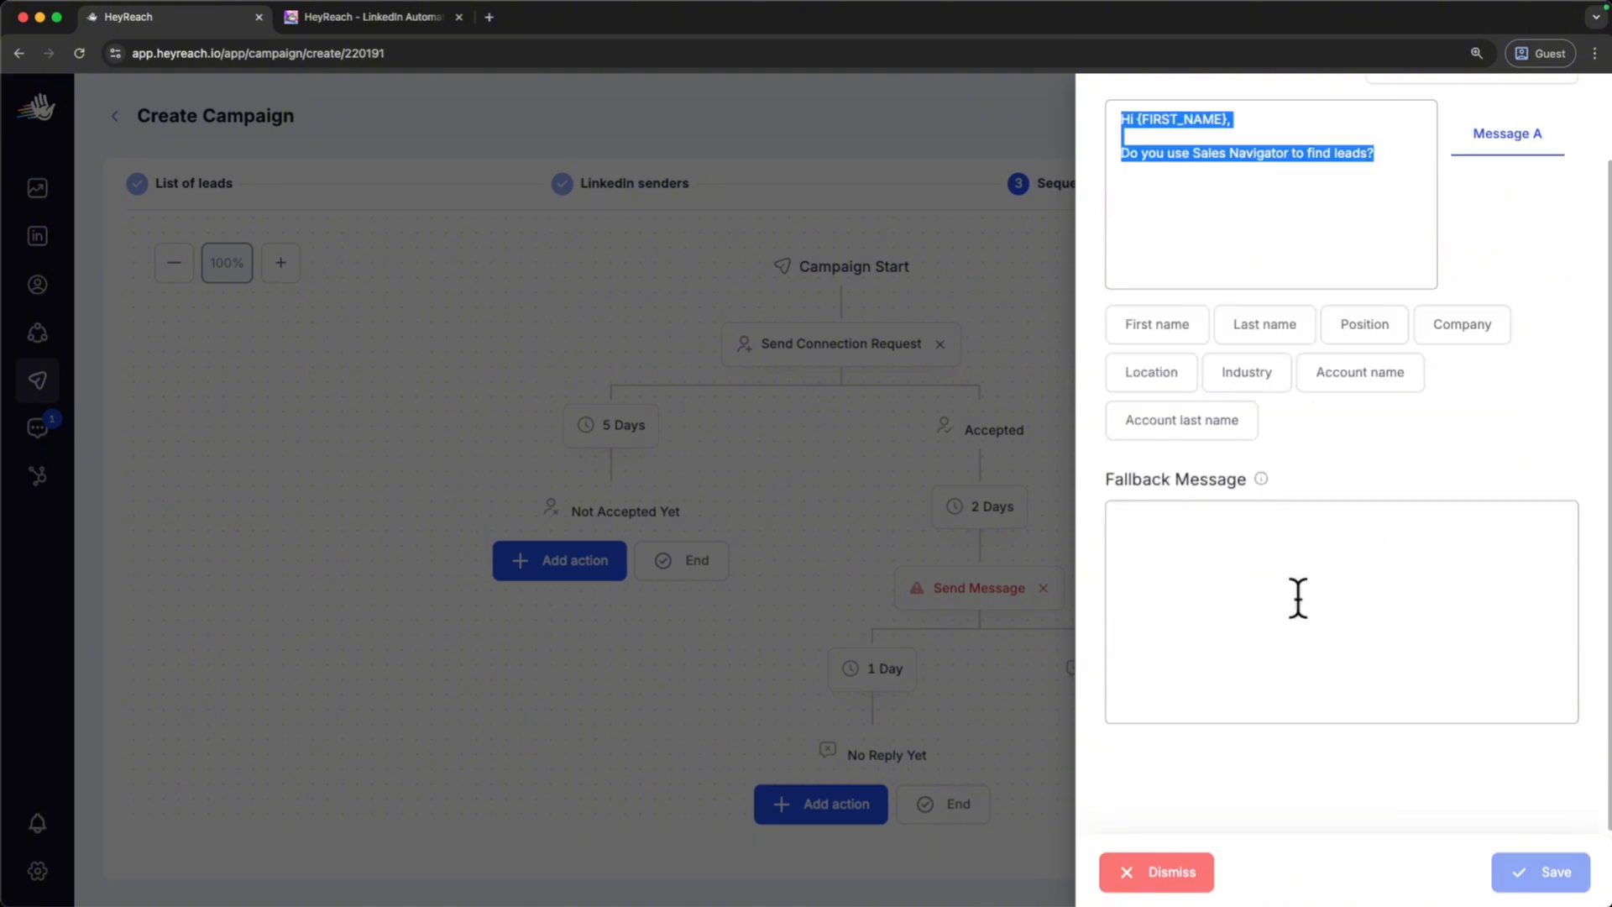
{"action": "left_click_drag", "start_coordinate": [1104, 430], "coordinate": [1248, 434]}
{"action": "left_click", "coordinate": [1296, 453]}
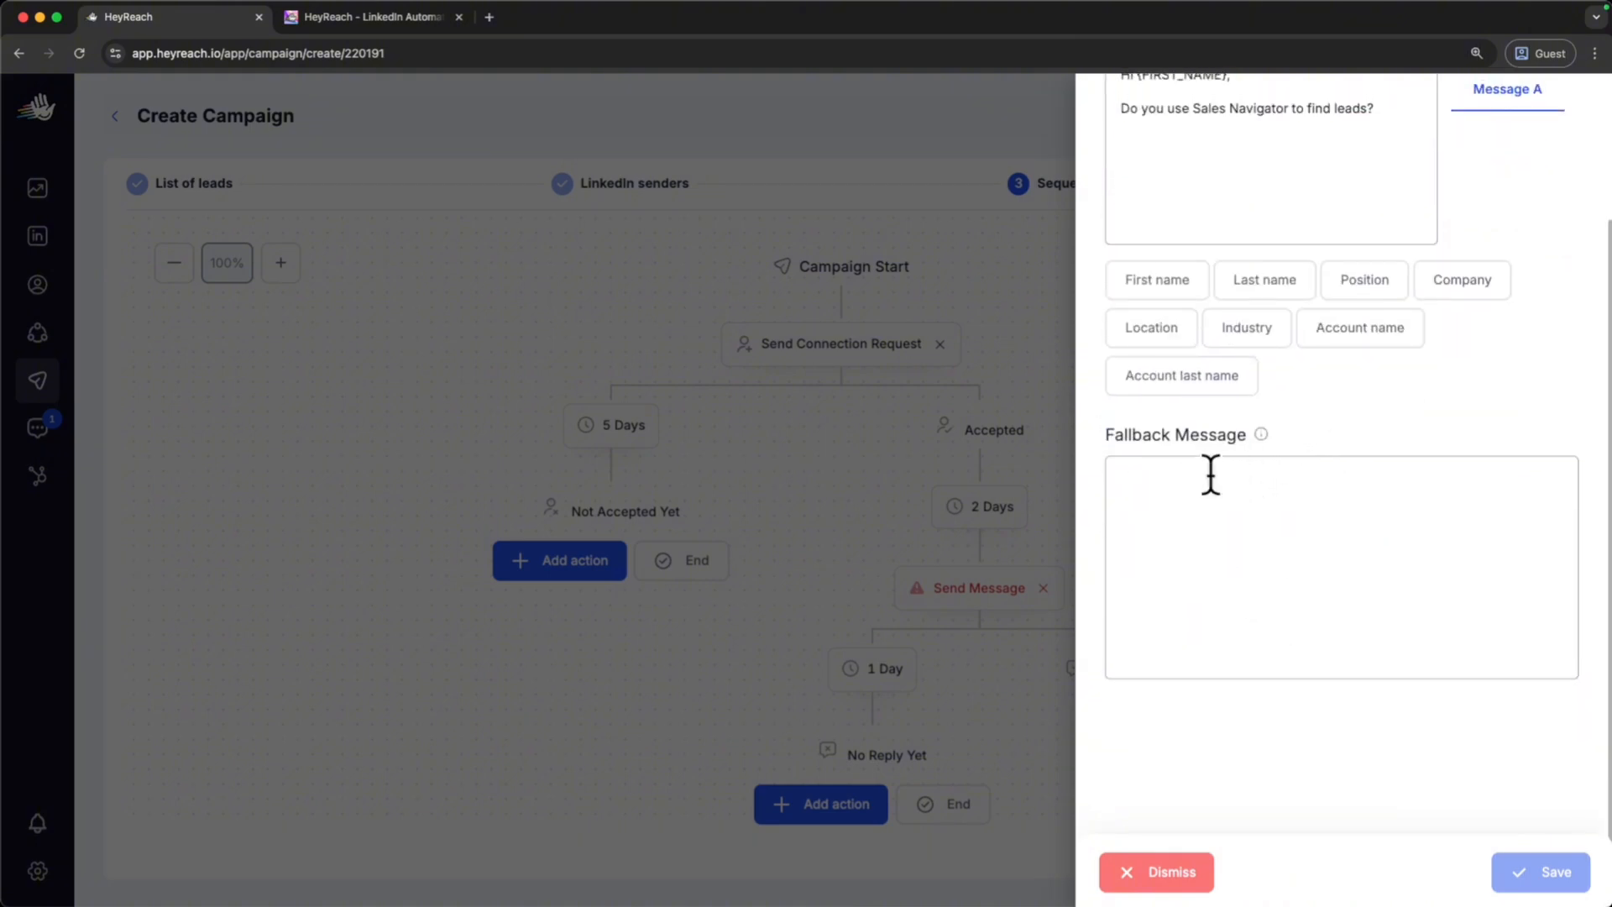
{"action": "scroll", "coordinate": [1209, 474], "scroll_direction": "up", "scroll_amount": 2}
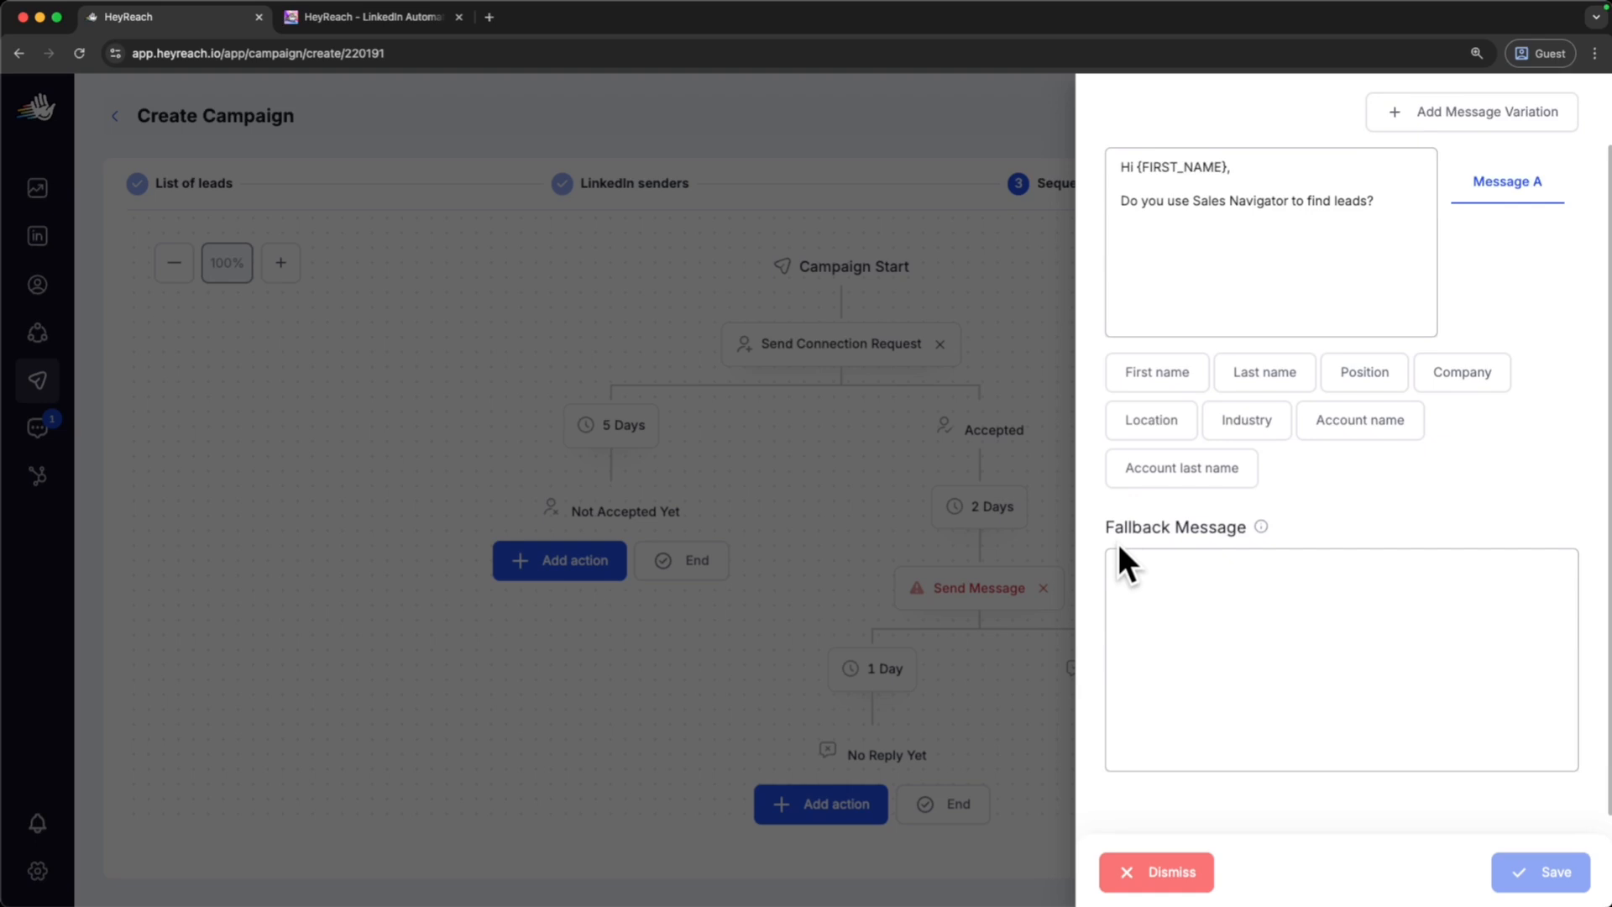
{"action": "left_click_drag", "start_coordinate": [1137, 166], "coordinate": [1248, 170]}
{"action": "left_click", "coordinate": [1173, 565]}
{"action": "key", "text": "super+v"}
{"action": "left_click_drag", "start_coordinate": [1227, 569], "coordinate": [1136, 575]}
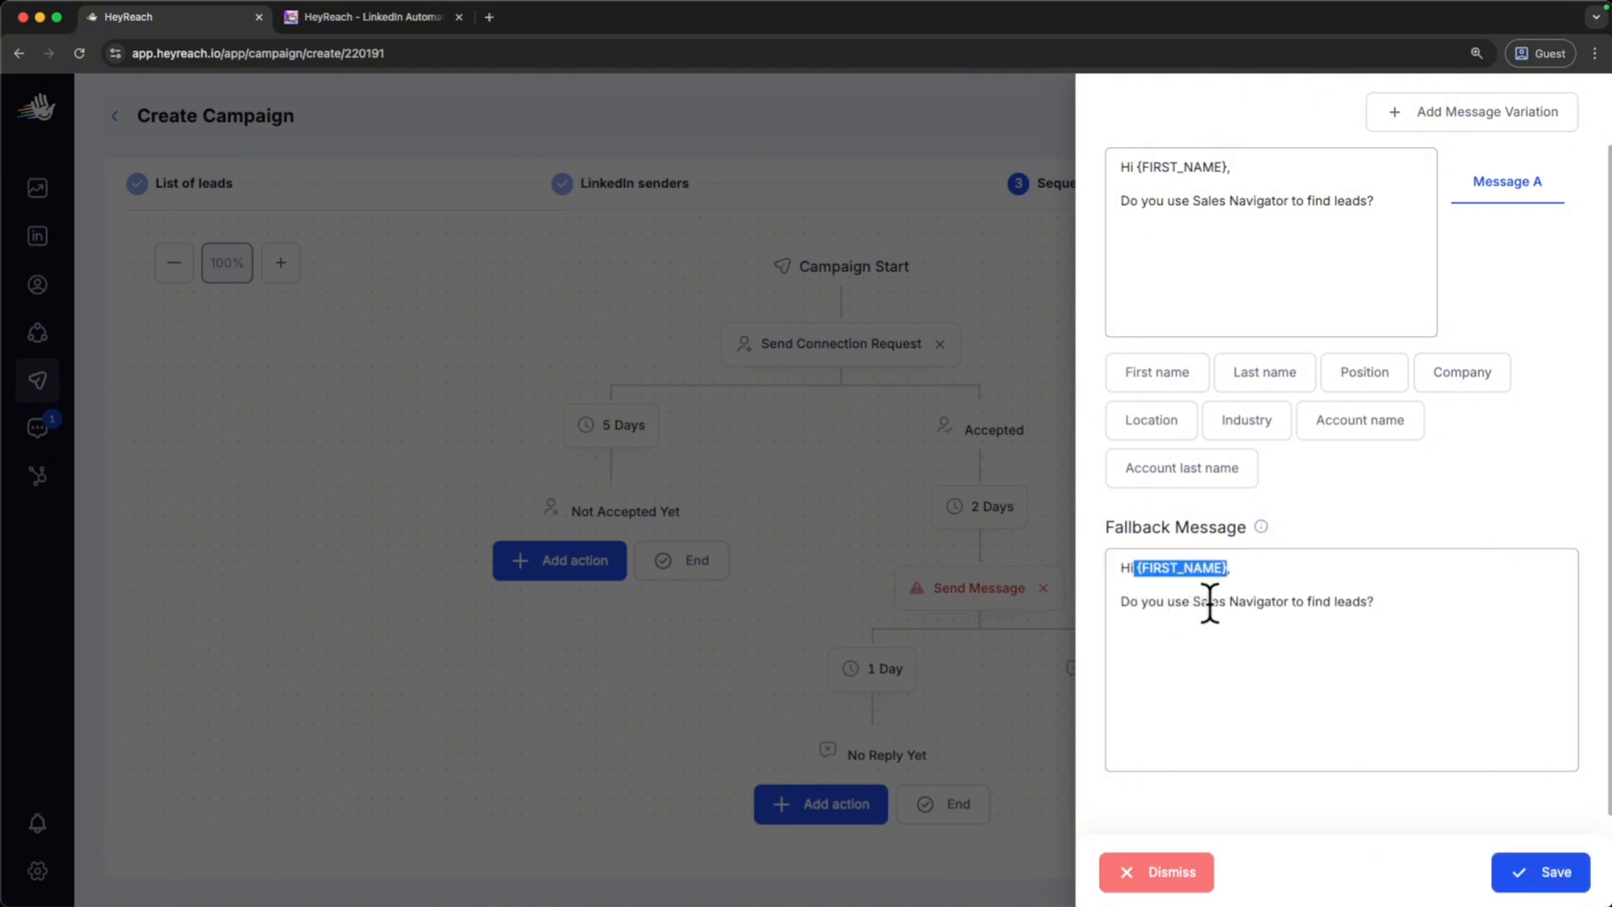
{"action": "key", "text": "BackSpace"}
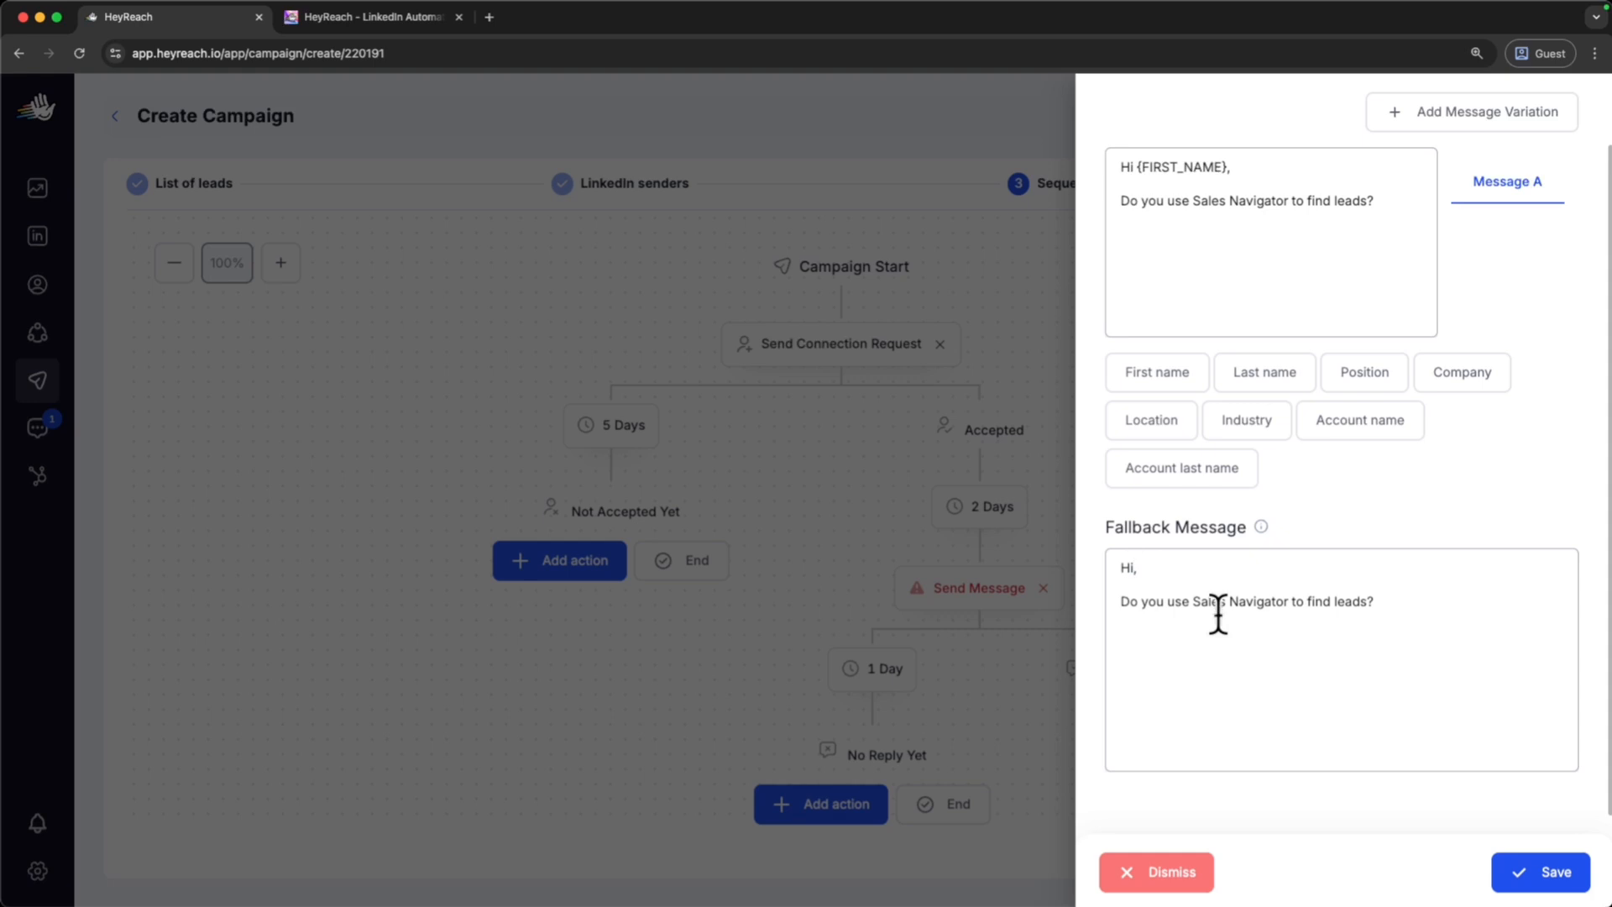
{"action": "left_click", "coordinate": [1558, 878]}
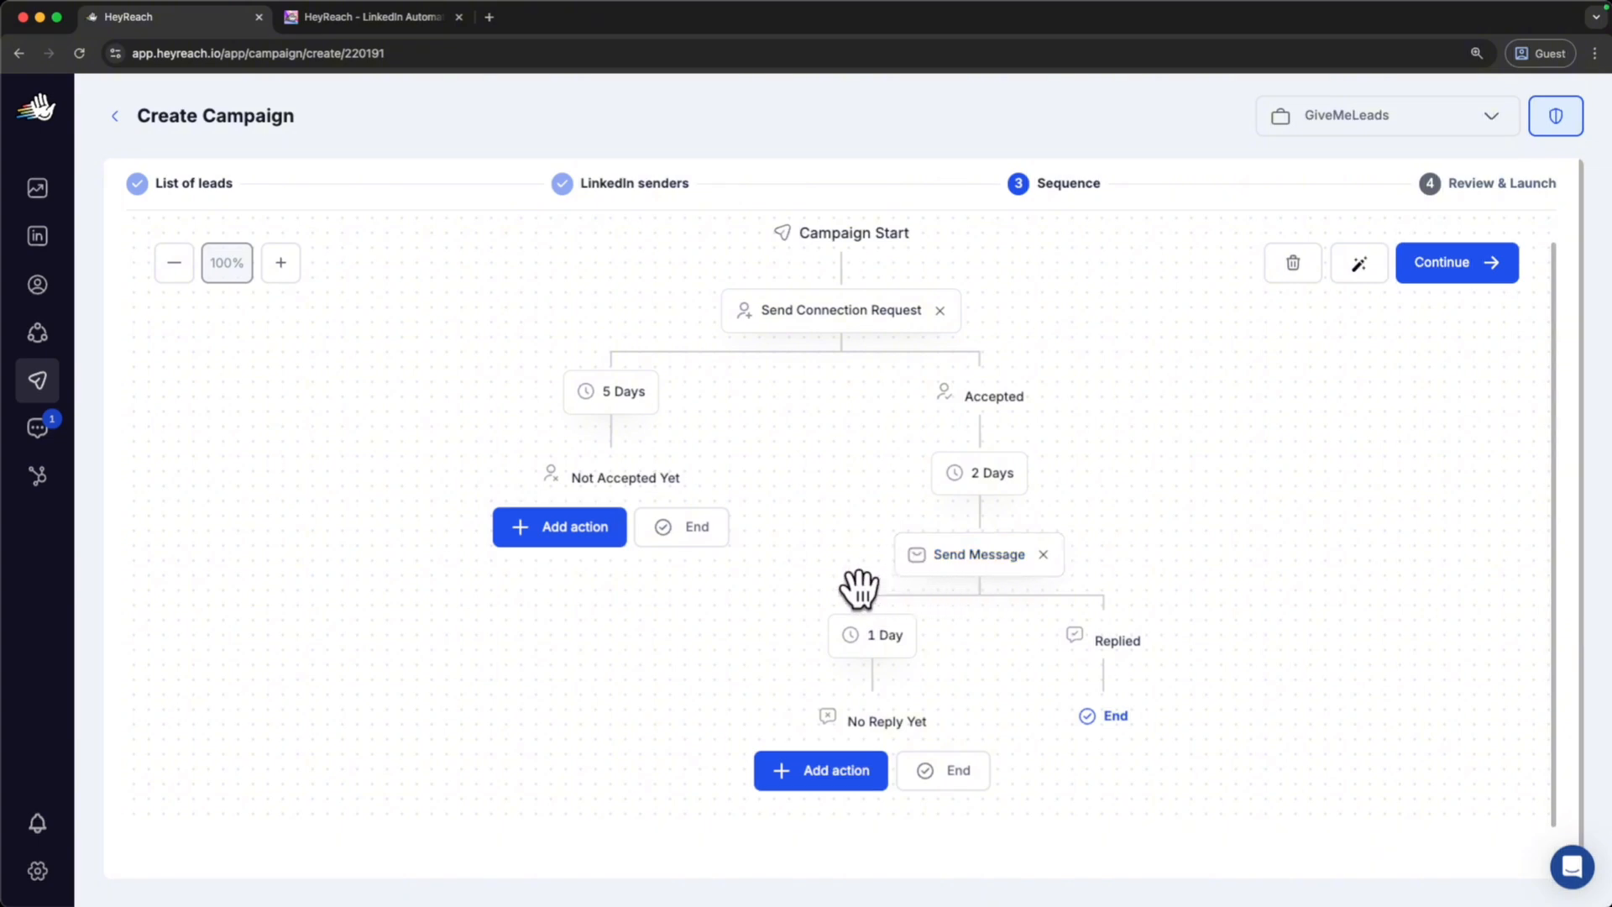
Set the no-reply delay after the first message to 3 days.
{"action": "left_click", "coordinate": [871, 639]}
{"action": "left_click", "coordinate": [782, 475]}
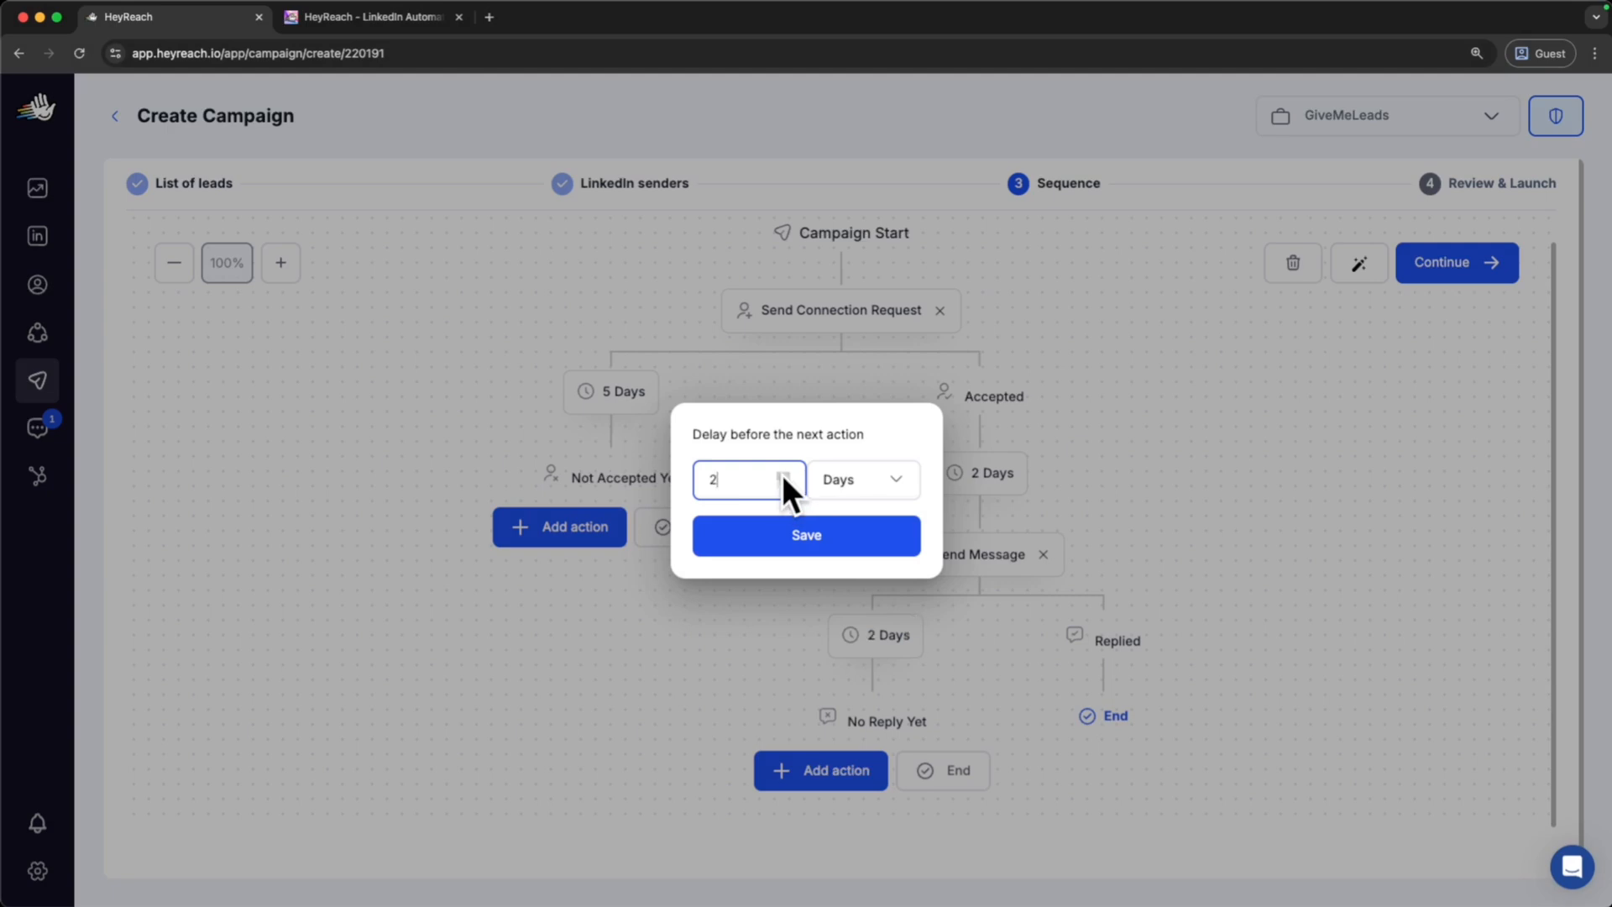
{"action": "left_click", "coordinate": [782, 476]}
{"action": "left_click", "coordinate": [805, 537]}
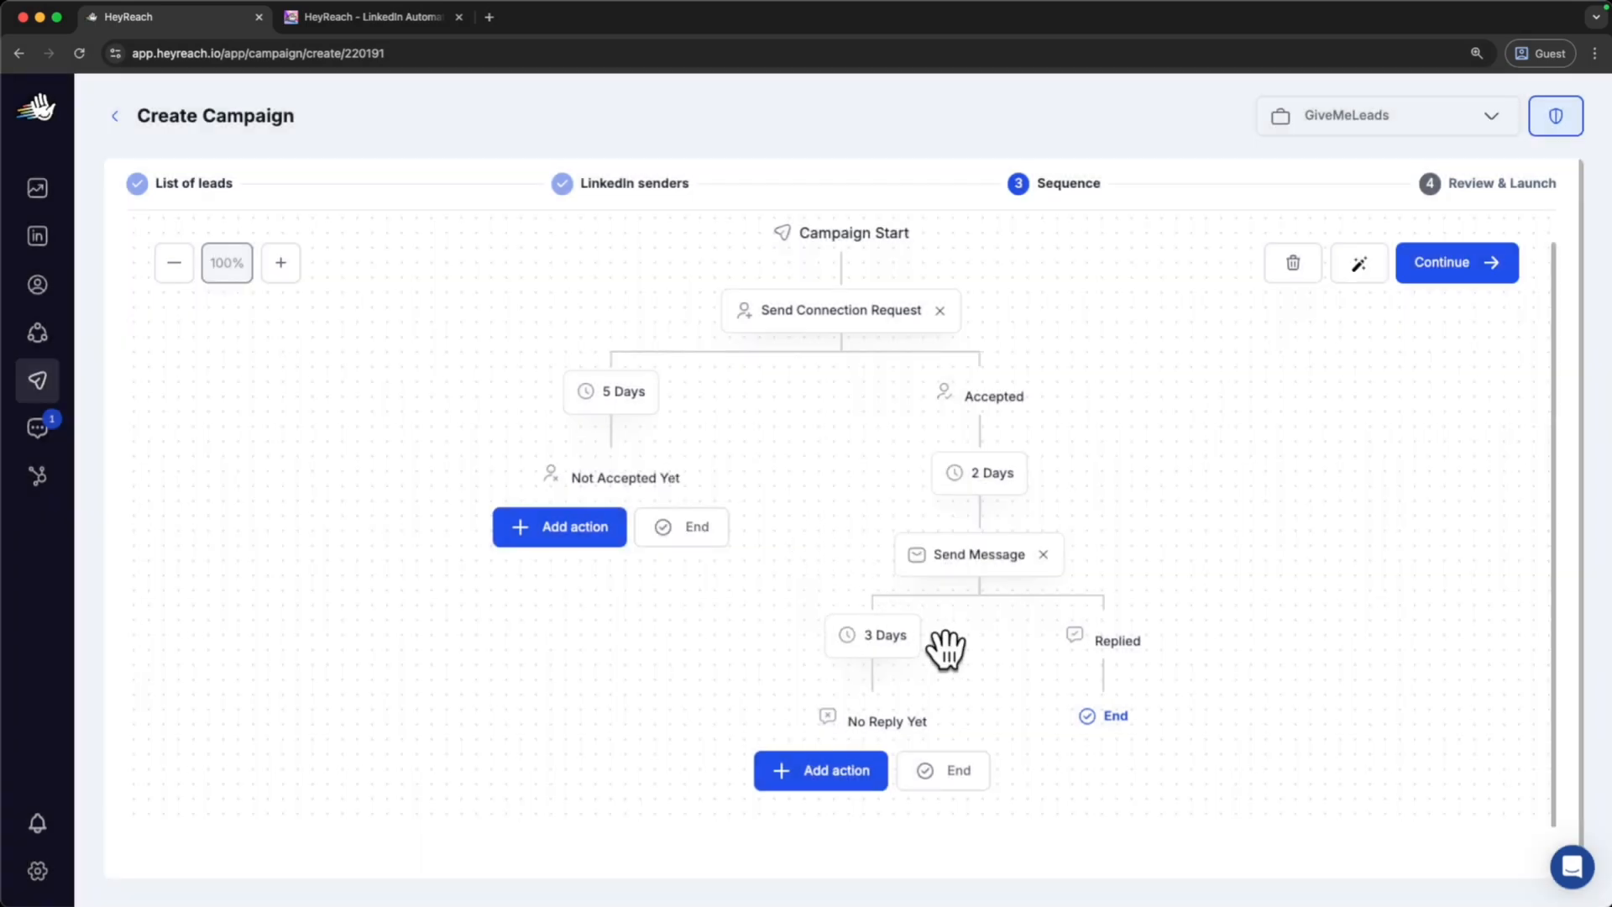
Add a second message reading "Quick follow-up" to the no-reply branch, save it, and end the branch if there is still no reply.
{"action": "left_click", "coordinate": [818, 769]}
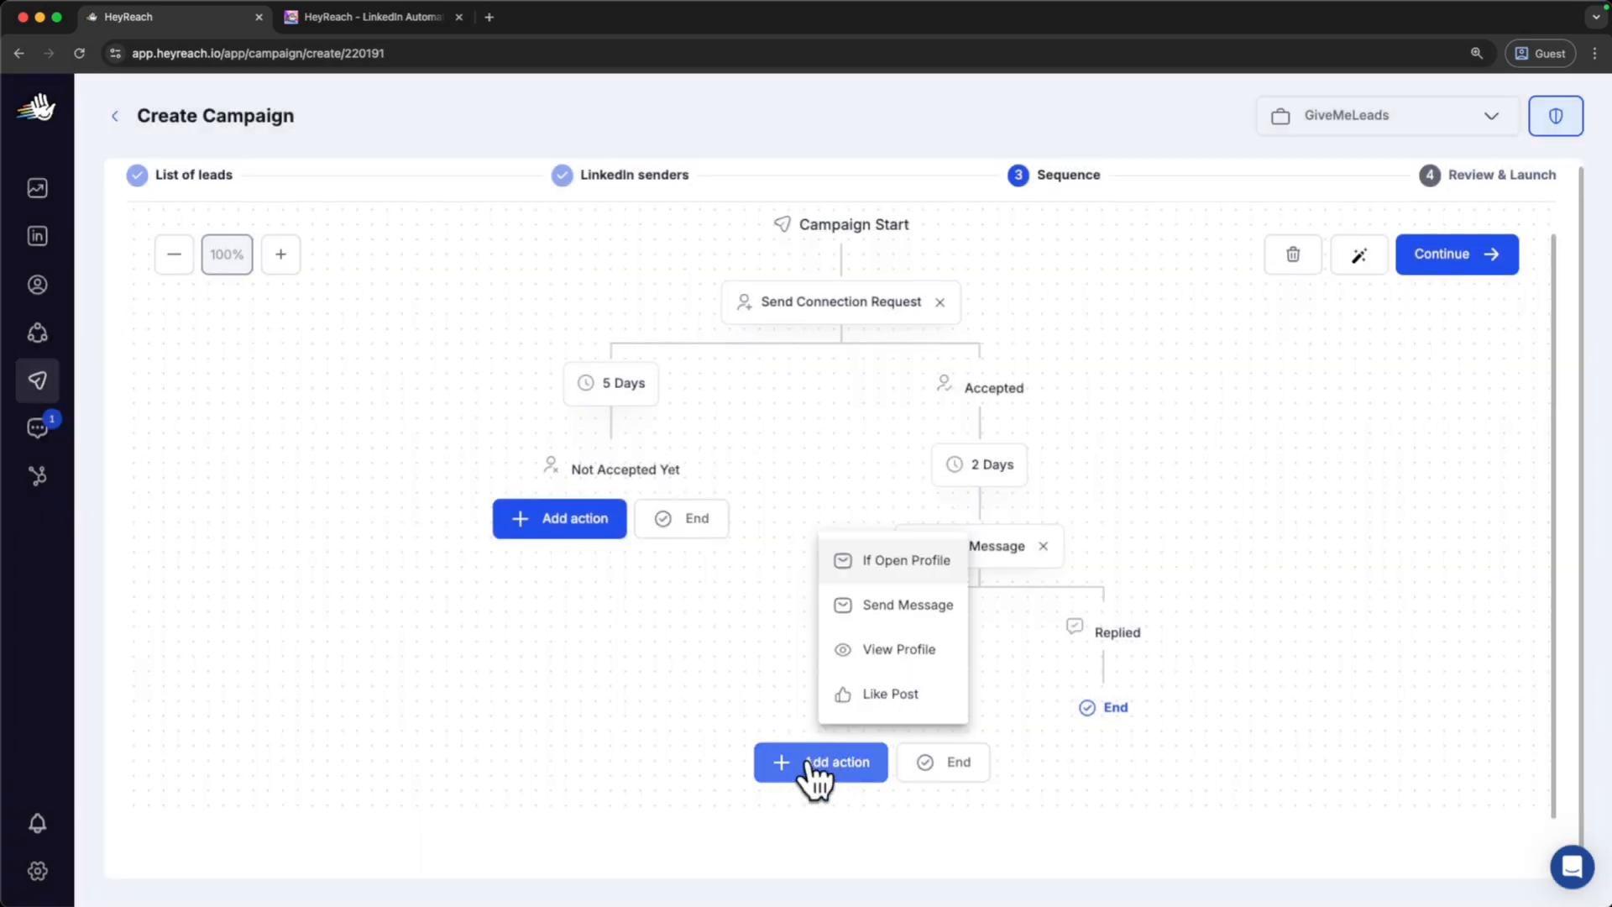
{"action": "left_click", "coordinate": [883, 611]}
{"action": "left_click", "coordinate": [1206, 347]}
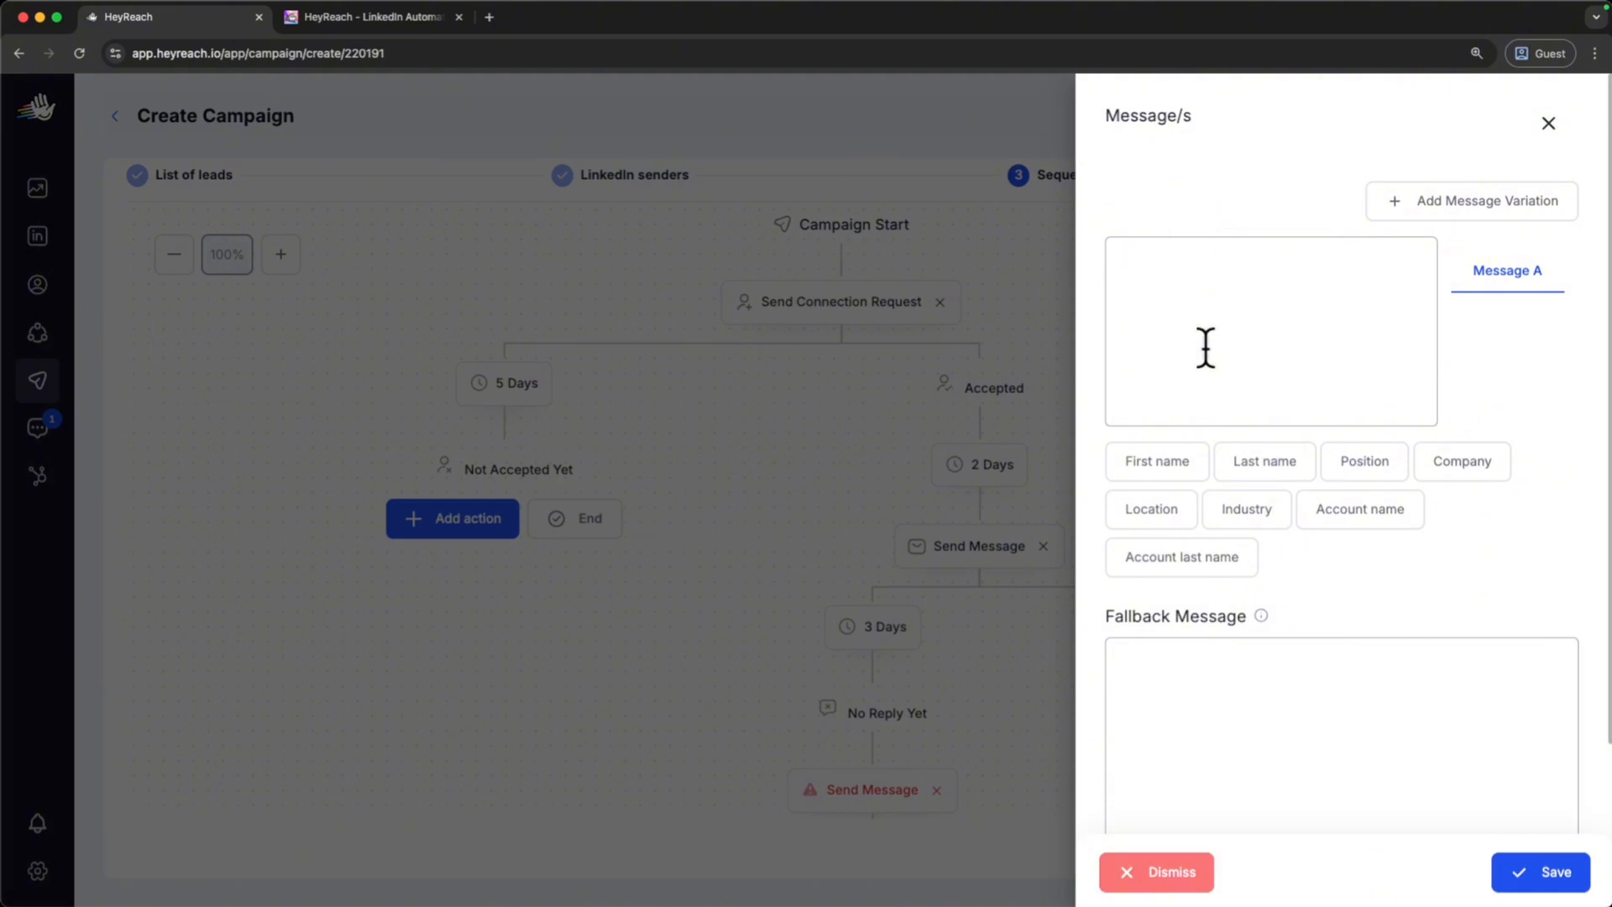
{"action": "type", "text": "Quick follow-up"}
{"action": "scroll", "coordinate": [1129, 497], "scroll_direction": "down", "scroll_amount": 3}
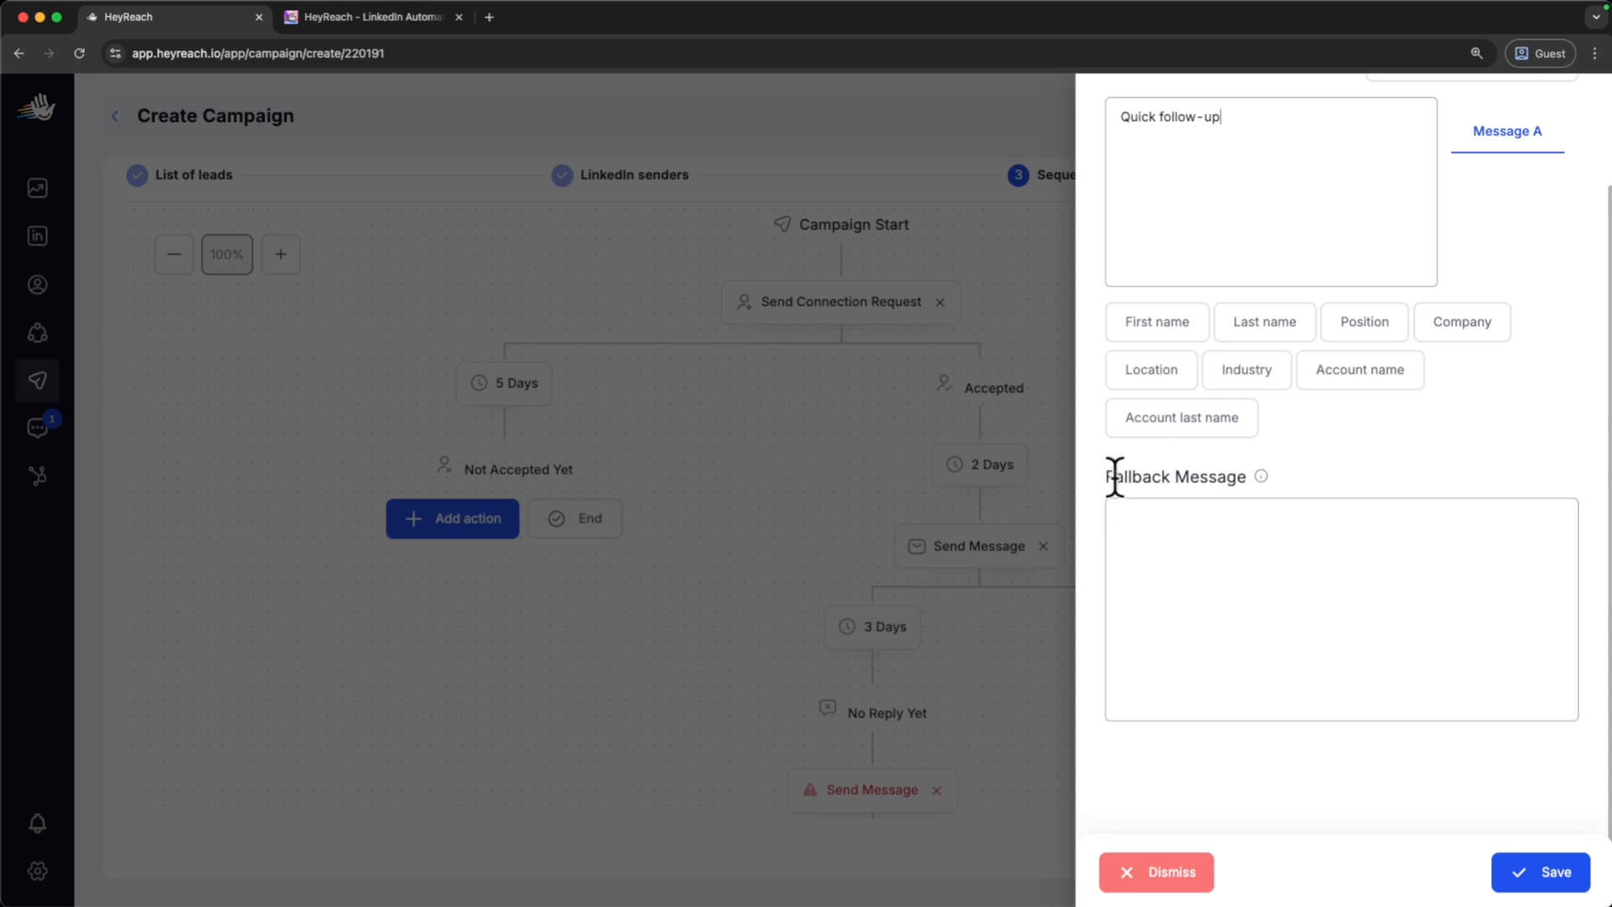
{"action": "scroll", "coordinate": [1242, 470], "scroll_direction": "up", "scroll_amount": 3}
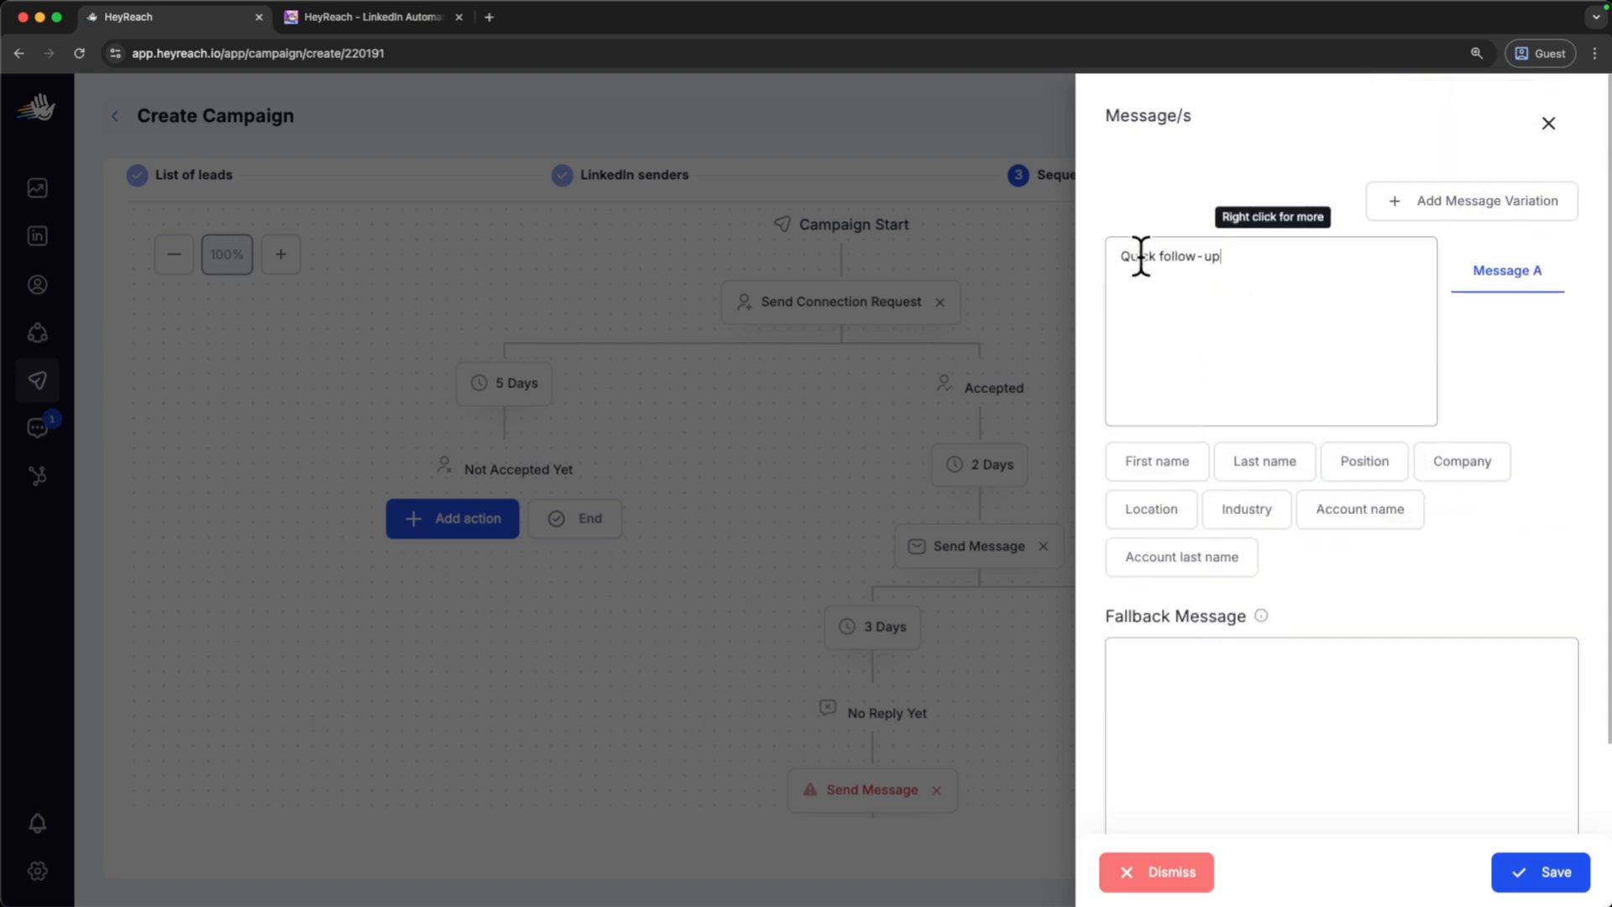
{"action": "scroll", "coordinate": [1460, 671], "scroll_direction": "down", "scroll_amount": 2}
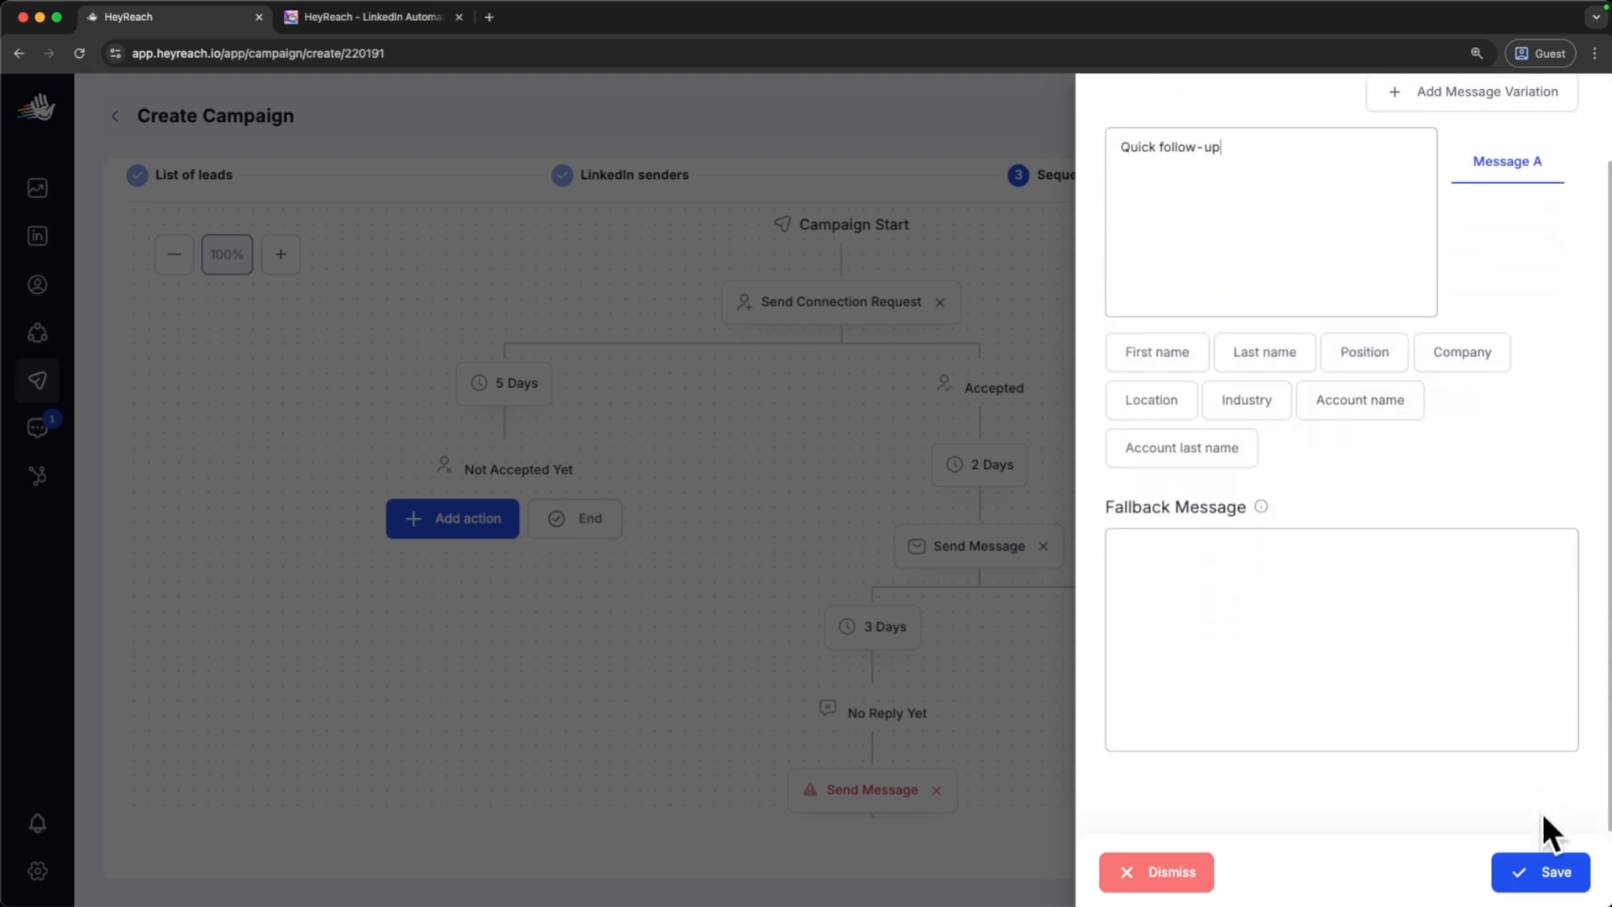
{"action": "left_click", "coordinate": [1555, 873]}
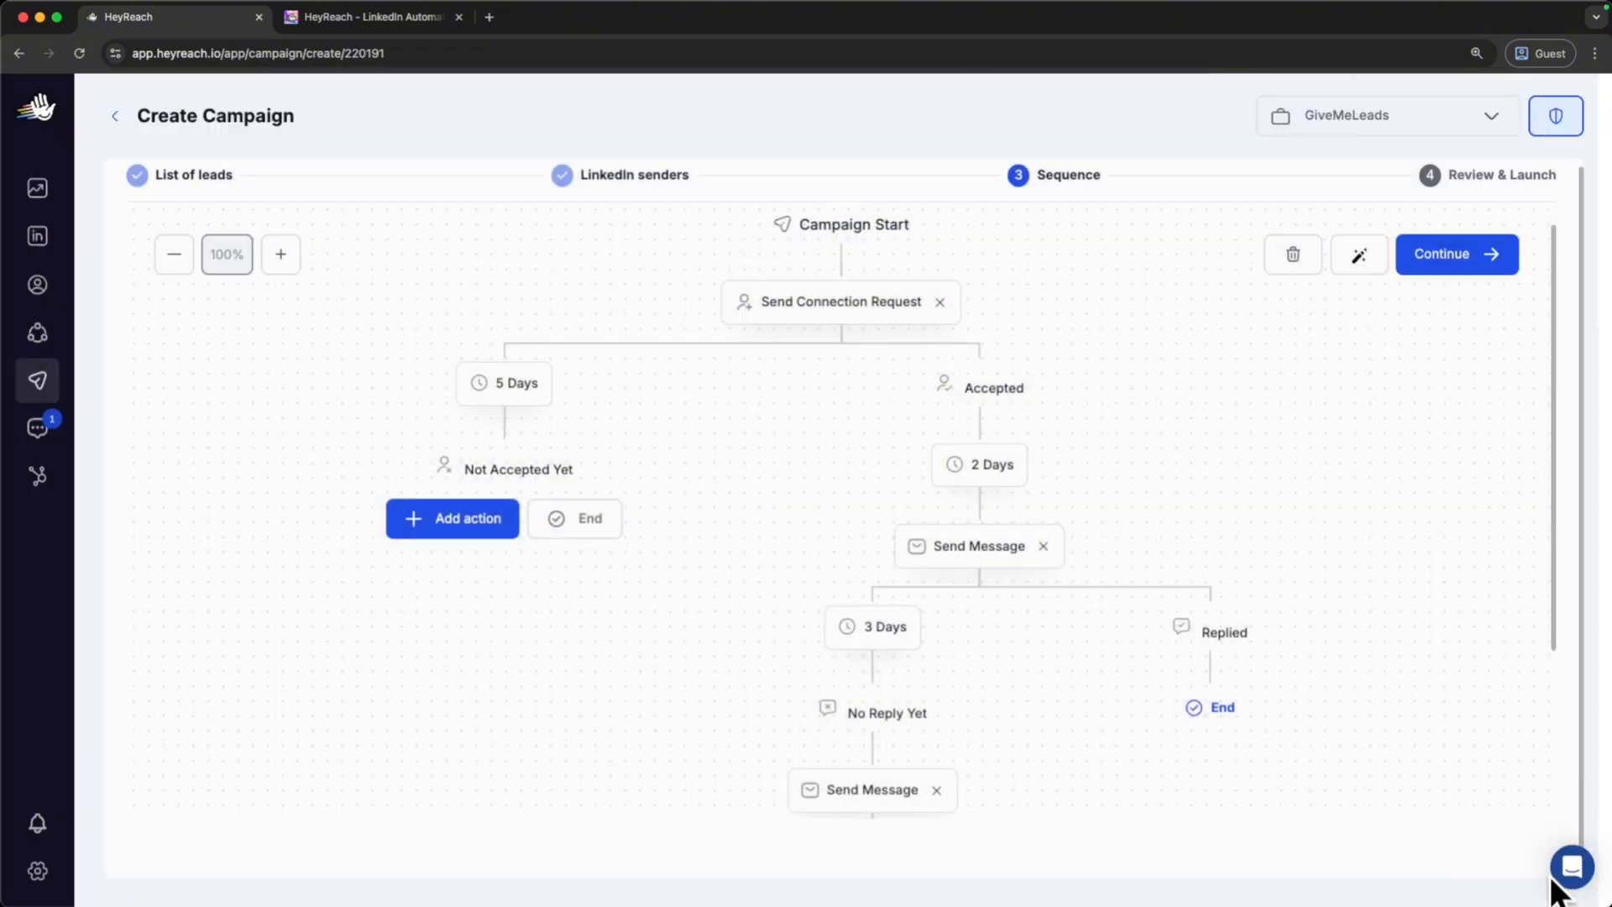
{"action": "scroll", "coordinate": [823, 654], "scroll_direction": "down", "scroll_amount": 3}
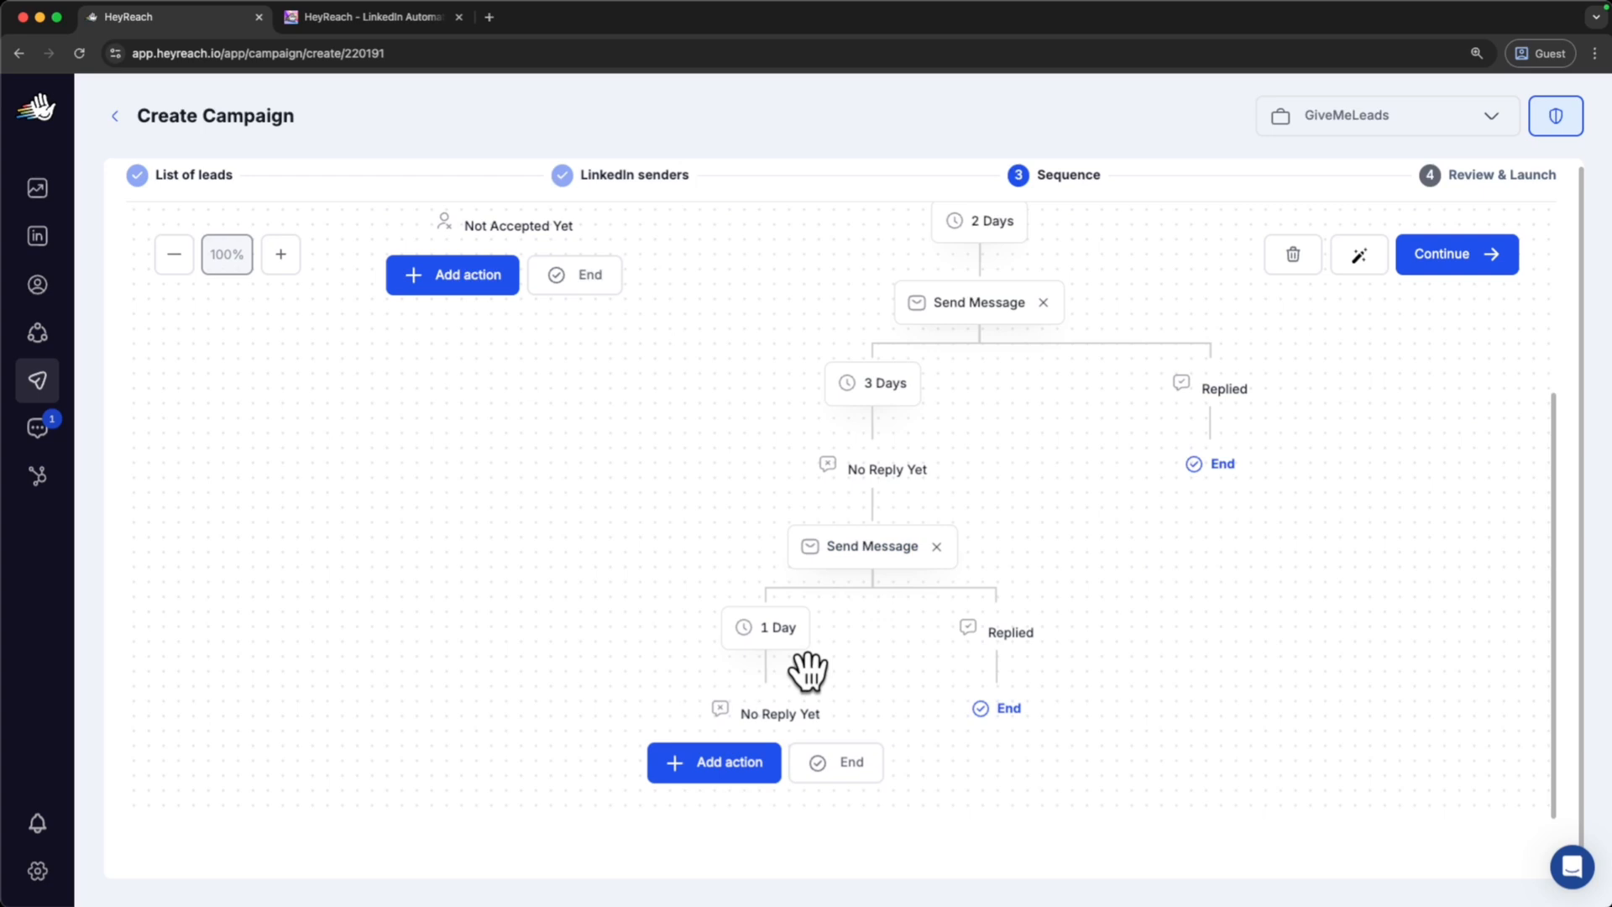
{"action": "left_click", "coordinate": [846, 765]}
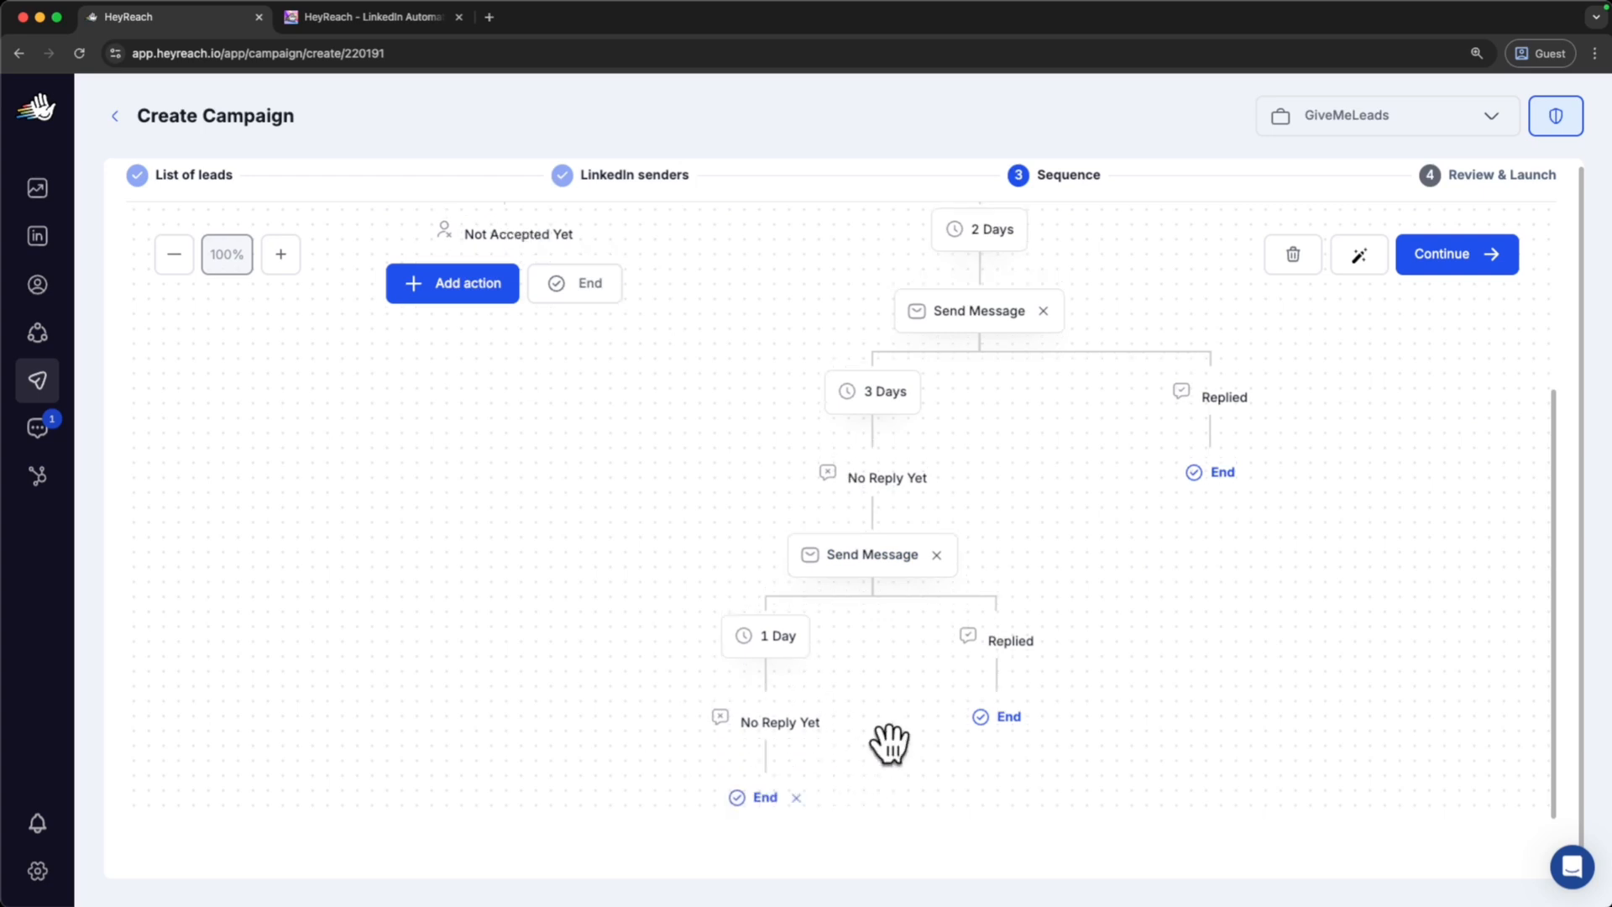
Set the not-accepted delay to 7 days, end that branch, and review the whole sequence.
{"action": "scroll", "coordinate": [888, 745], "scroll_direction": "up", "scroll_amount": 3}
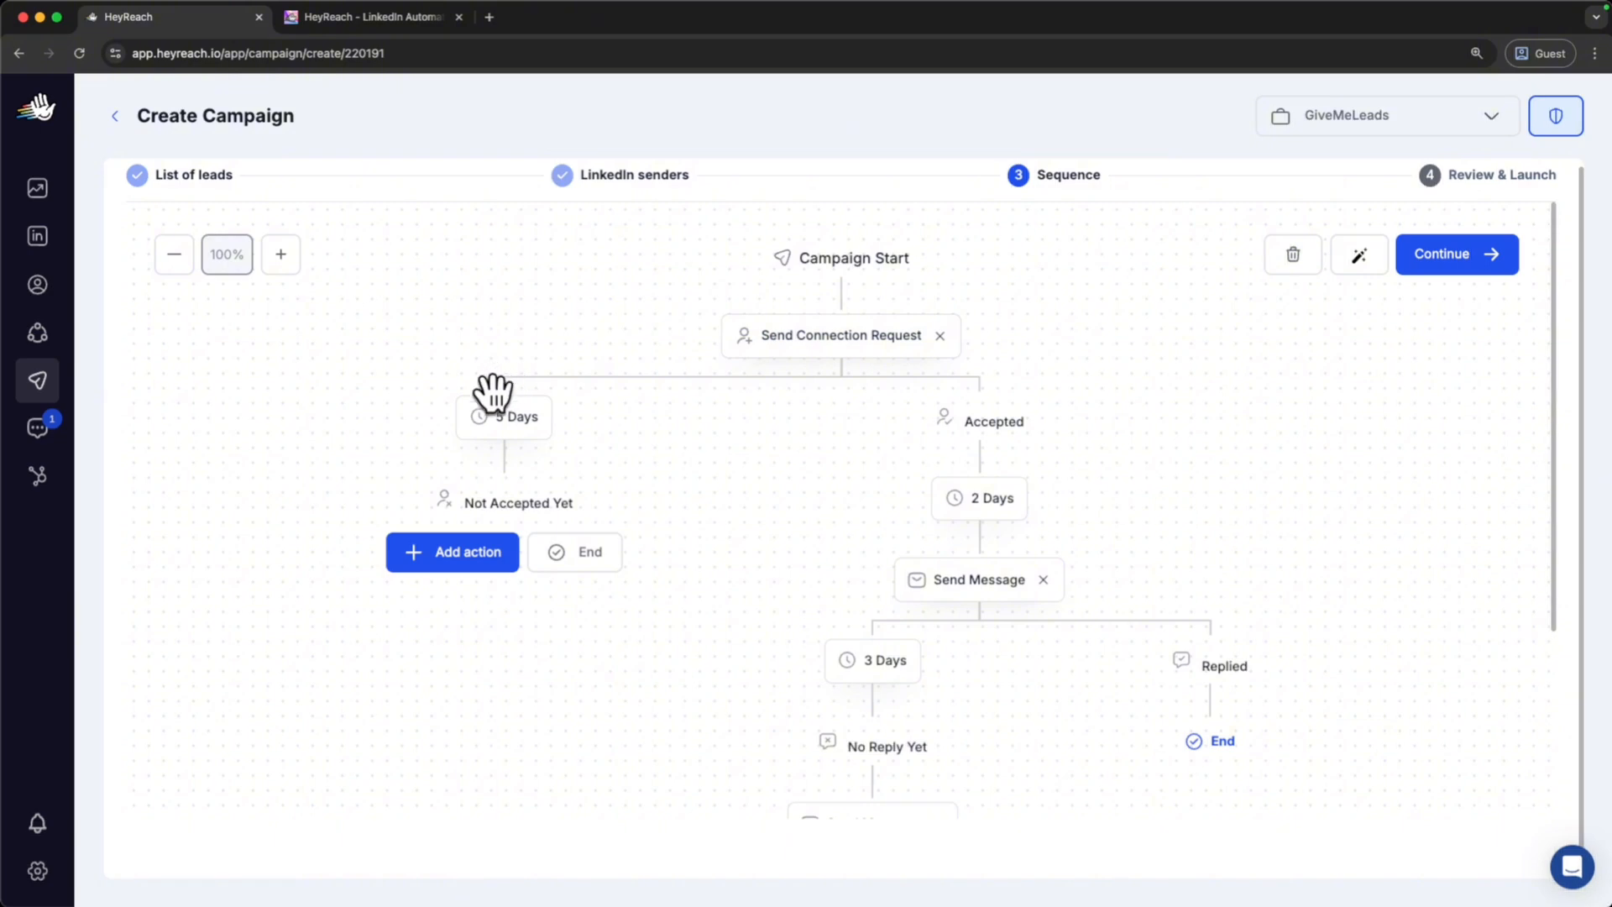
{"action": "left_click", "coordinate": [504, 420]}
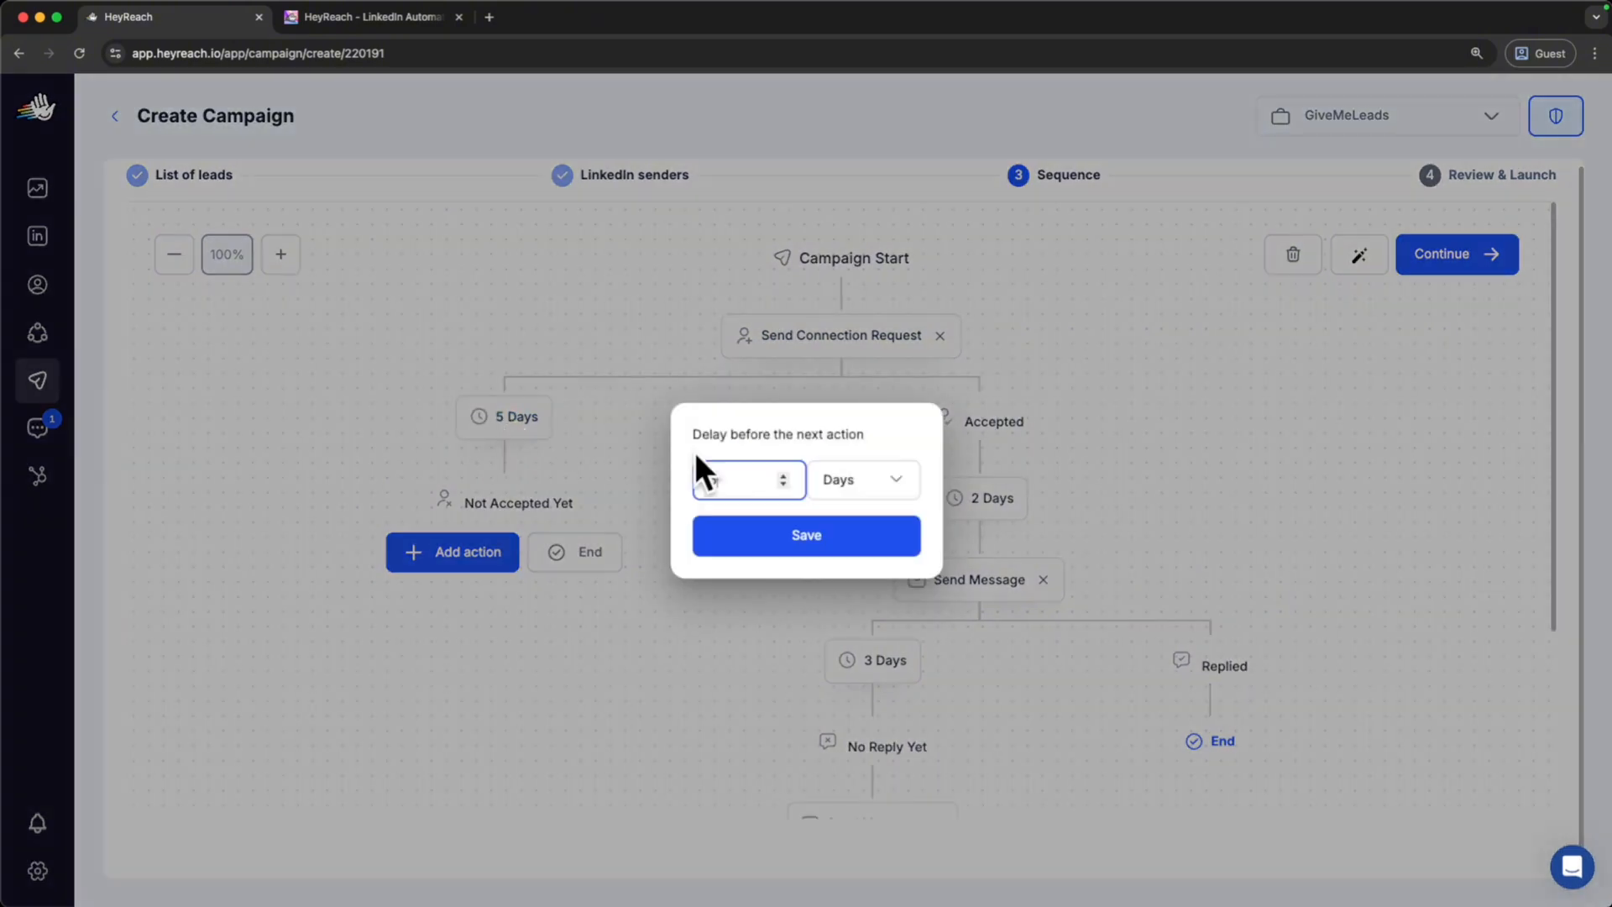
{"action": "left_click", "coordinate": [788, 472]}
{"action": "left_click", "coordinate": [788, 472]}
{"action": "left_click", "coordinate": [819, 531]}
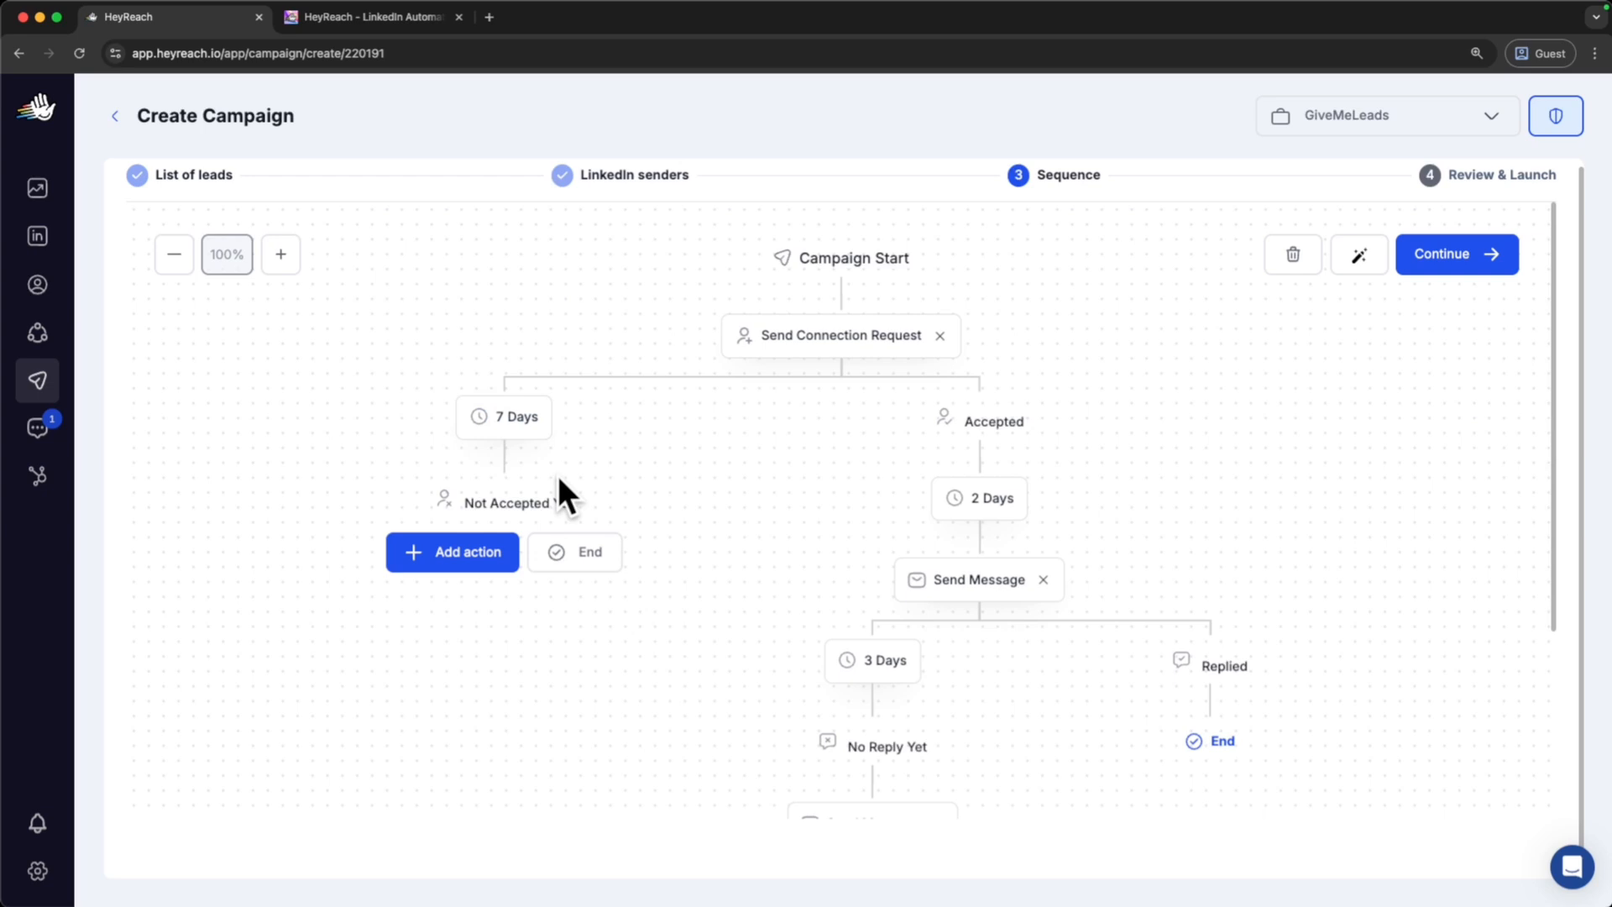
{"action": "left_click", "coordinate": [580, 551]}
{"action": "scroll", "coordinate": [1020, 495], "scroll_direction": "down", "scroll_amount": 2}
{"action": "scroll", "coordinate": [1019, 495], "scroll_direction": "up", "scroll_amount": 1}
{"action": "scroll", "coordinate": [1018, 496], "scroll_direction": "down", "scroll_amount": 3}
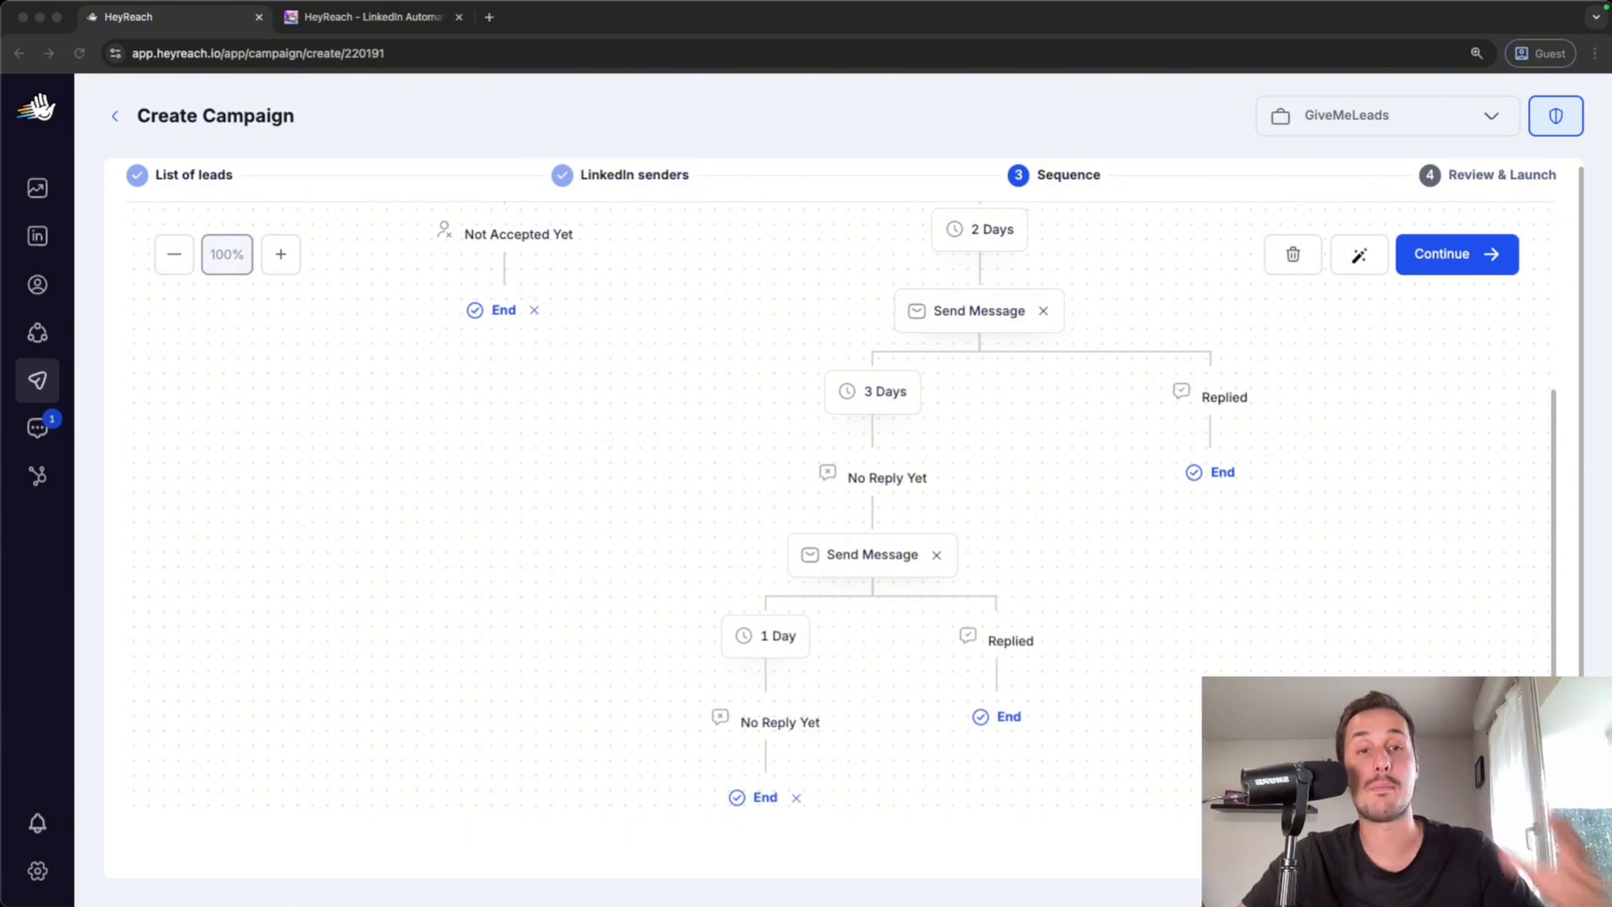
{"action": "scroll", "coordinate": [1274, 560], "scroll_direction": "up", "scroll_amount": 3}
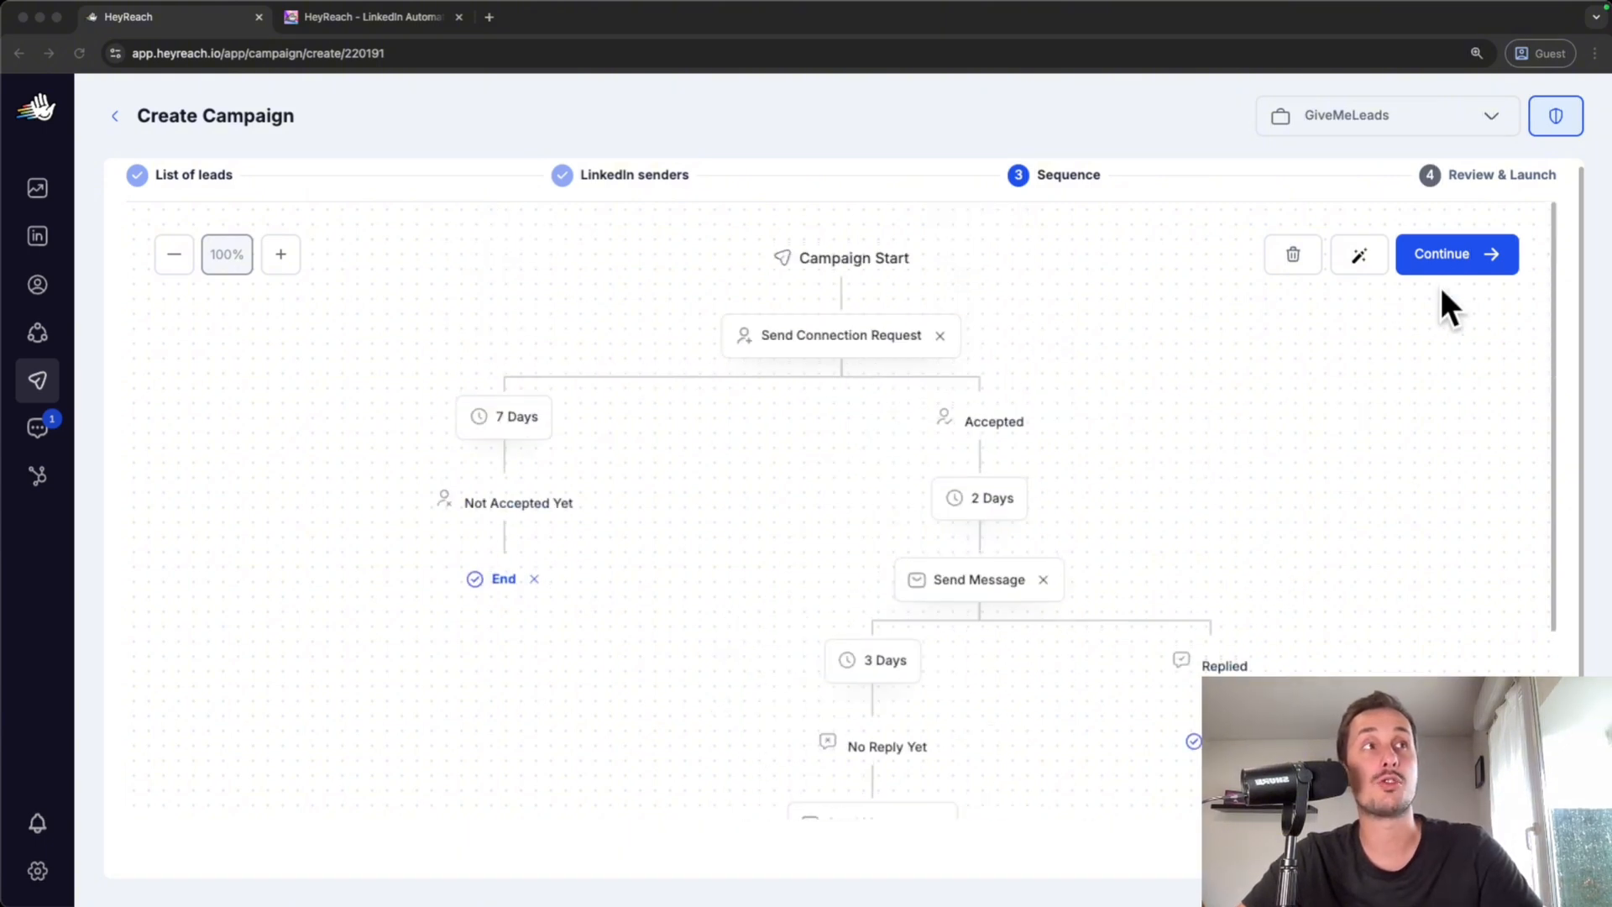
Finish the sequence, launch the "Head of Marketing - 500/1000 - New York" campaign, and open it from the campaigns list.
{"action": "left_click", "coordinate": [1438, 242]}
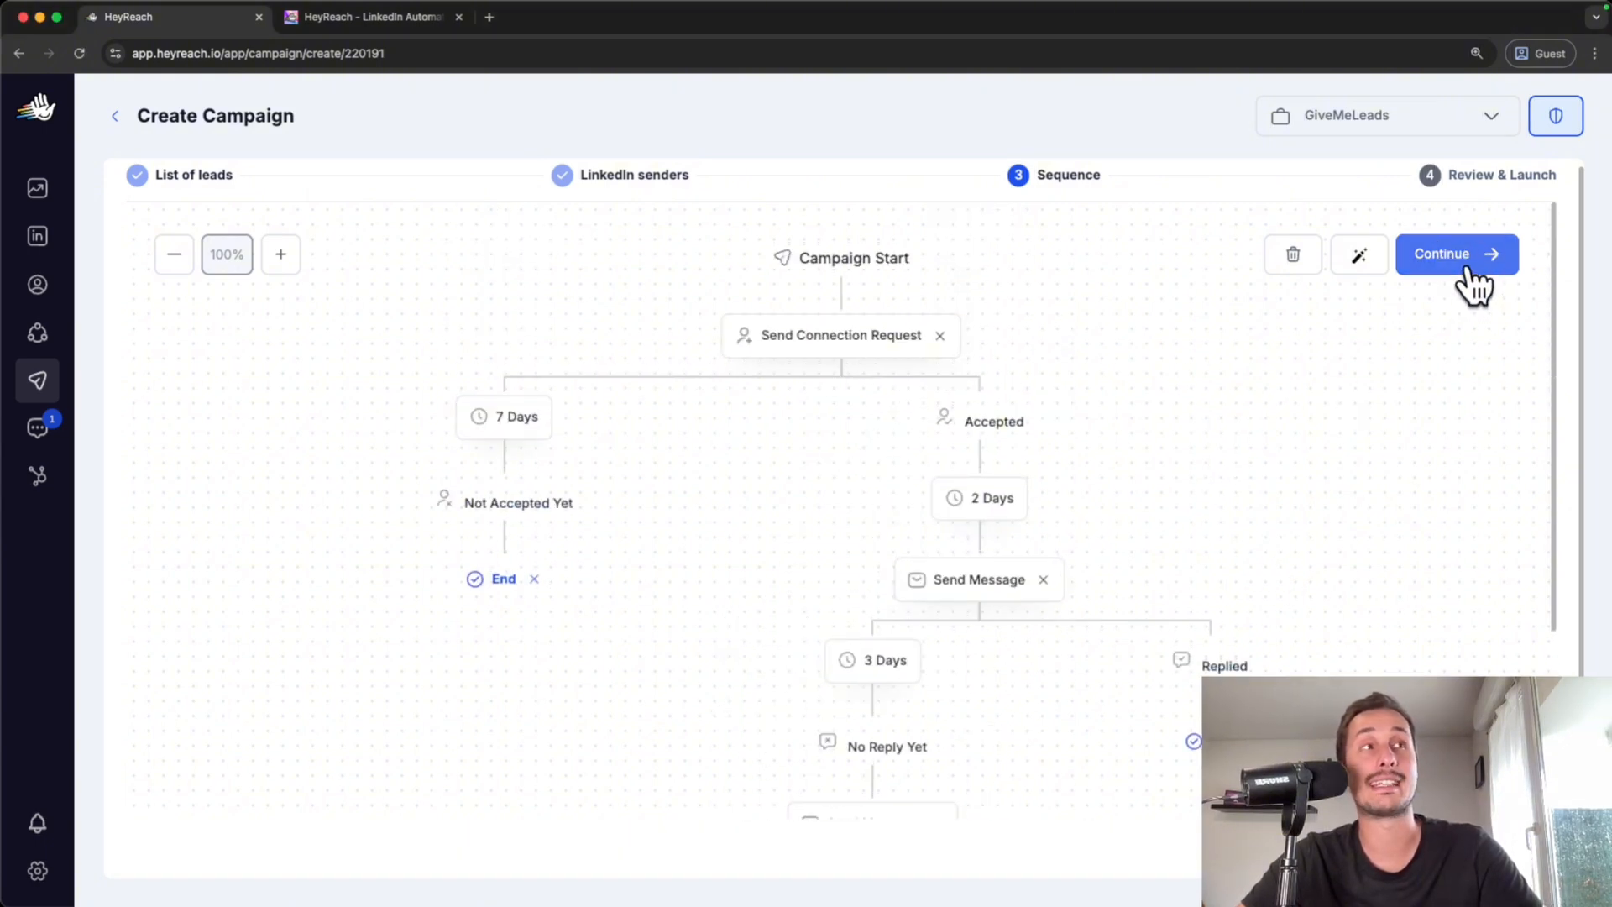
{"action": "left_click", "coordinate": [1467, 262]}
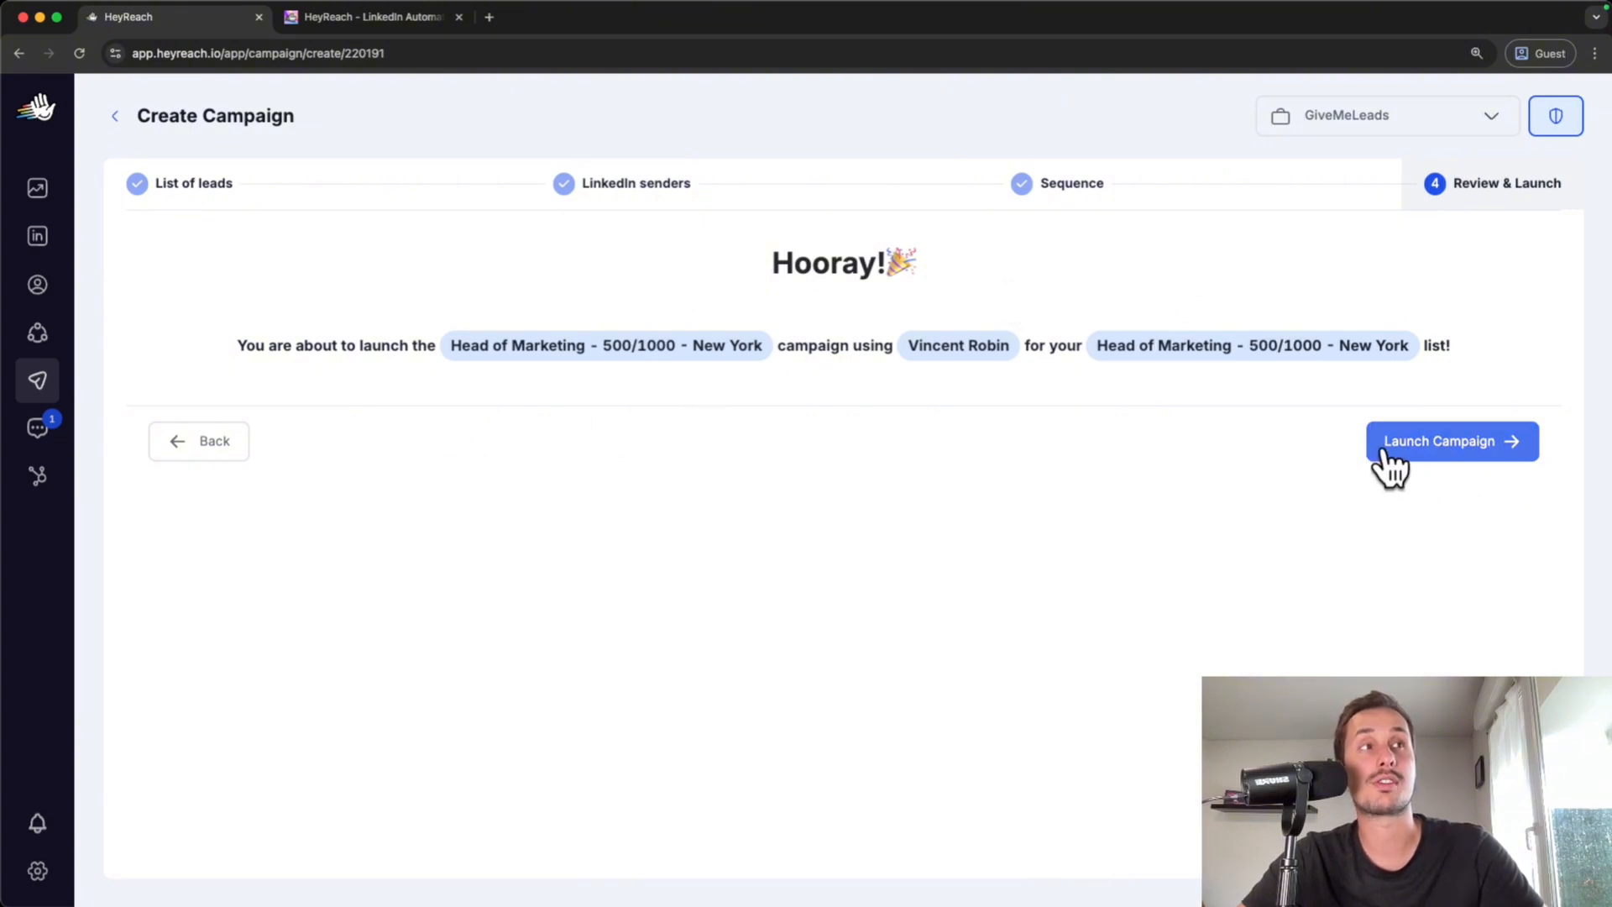
{"action": "left_click", "coordinate": [1462, 447]}
{"action": "left_click", "coordinate": [37, 382]}
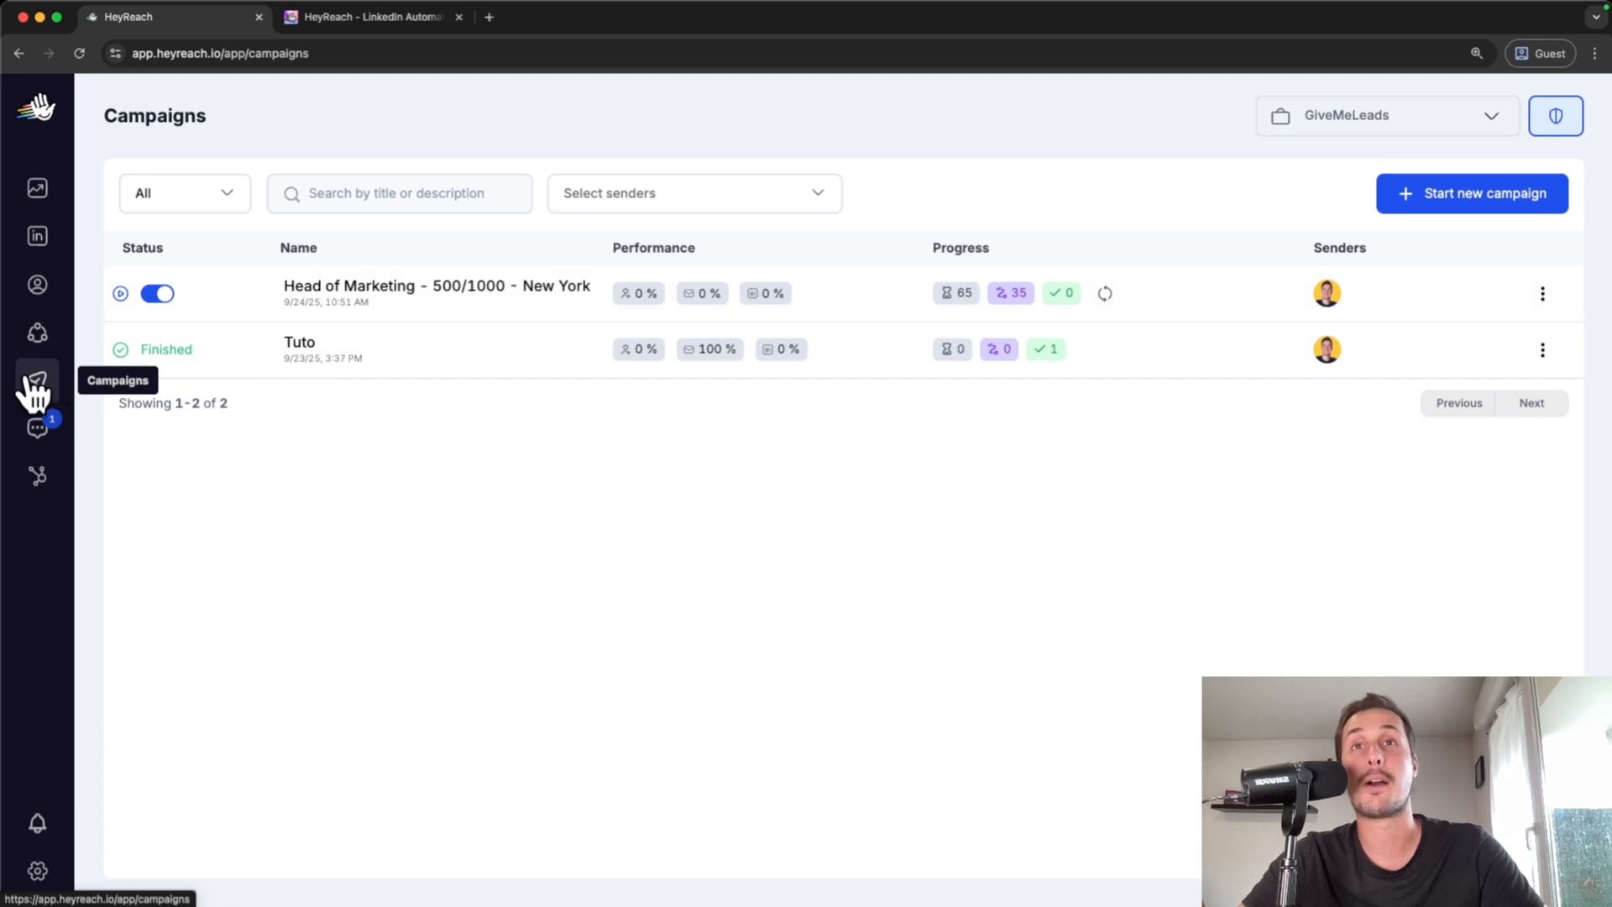
{"action": "left_click", "coordinate": [372, 292]}
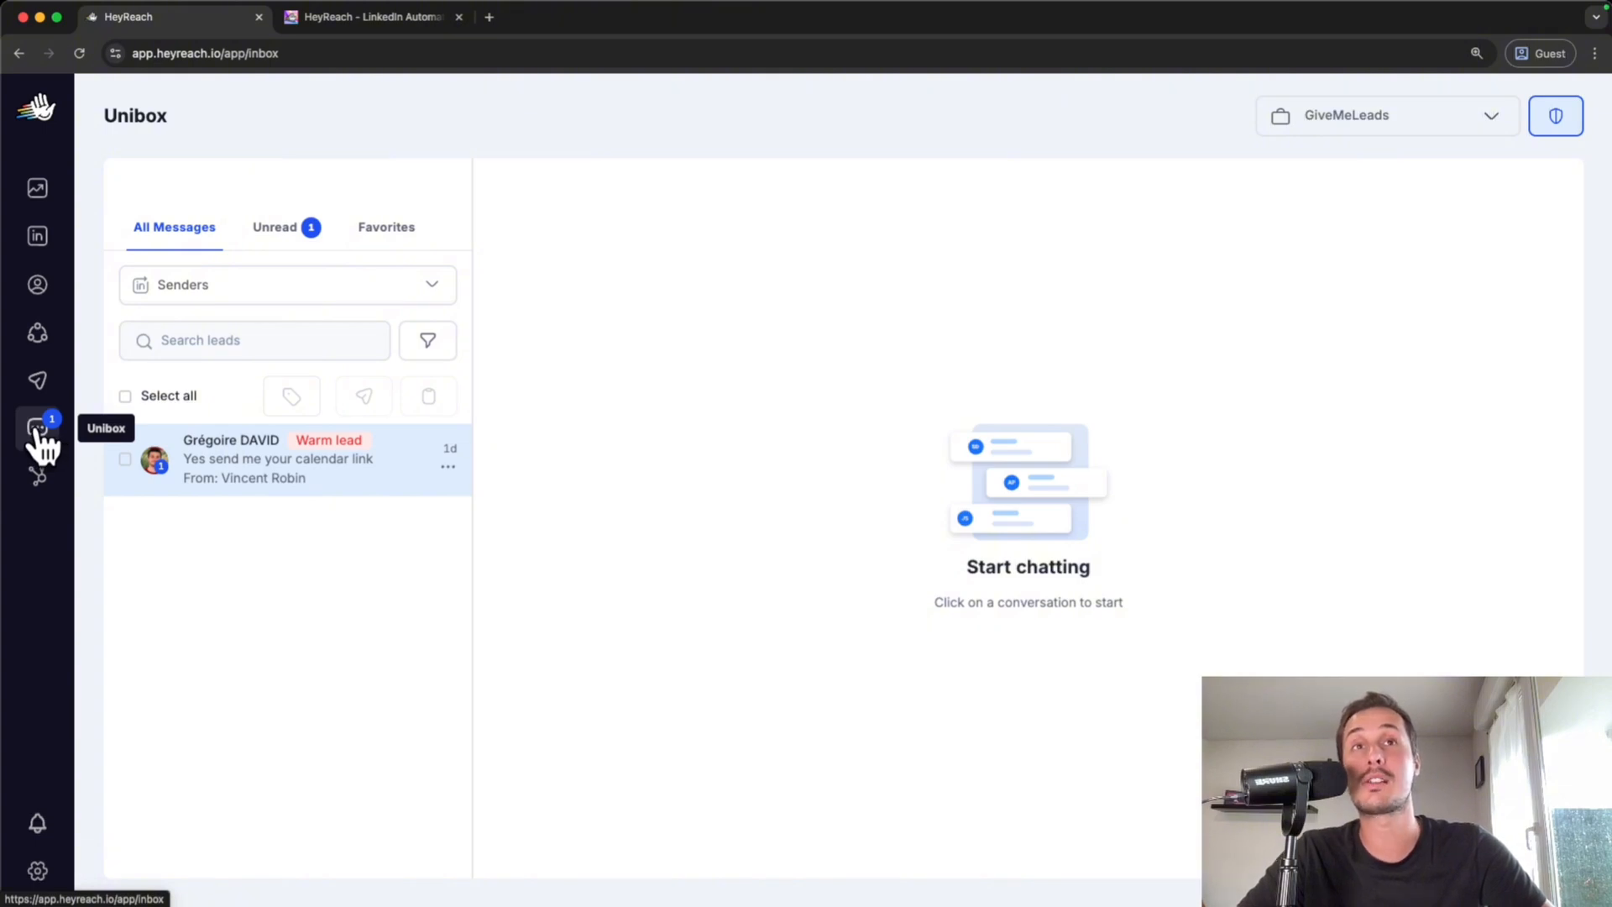
Open the warm lead's conversation in the Unibox and send the reply "Here is my link:".
{"action": "left_click", "coordinate": [216, 472]}
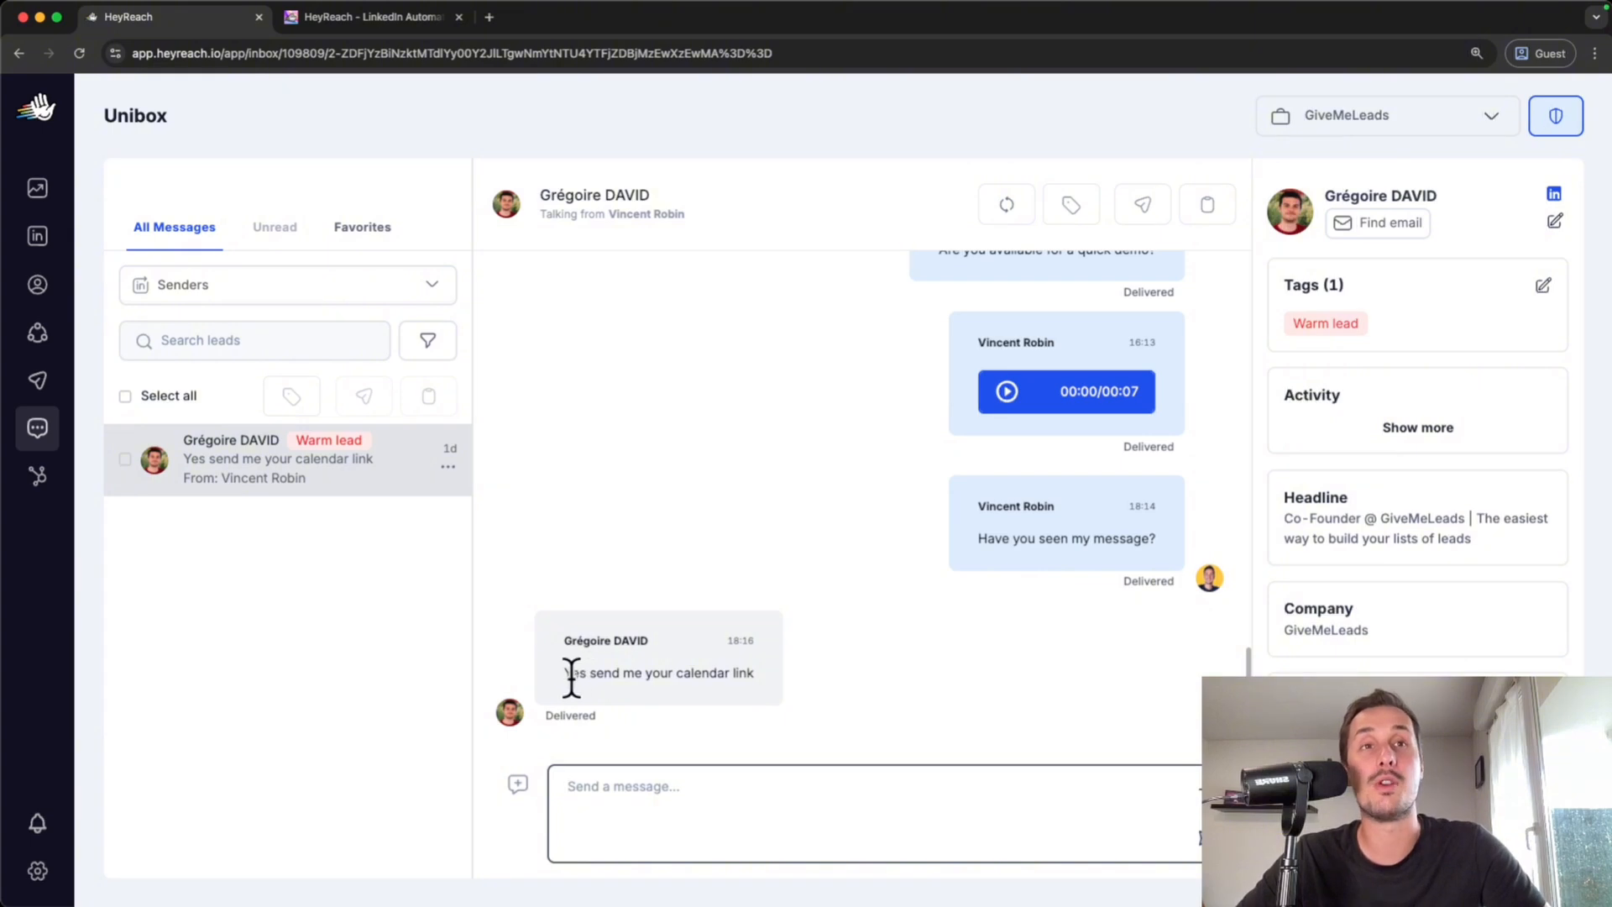
{"action": "left_click_drag", "start_coordinate": [566, 678], "coordinate": [784, 680]}
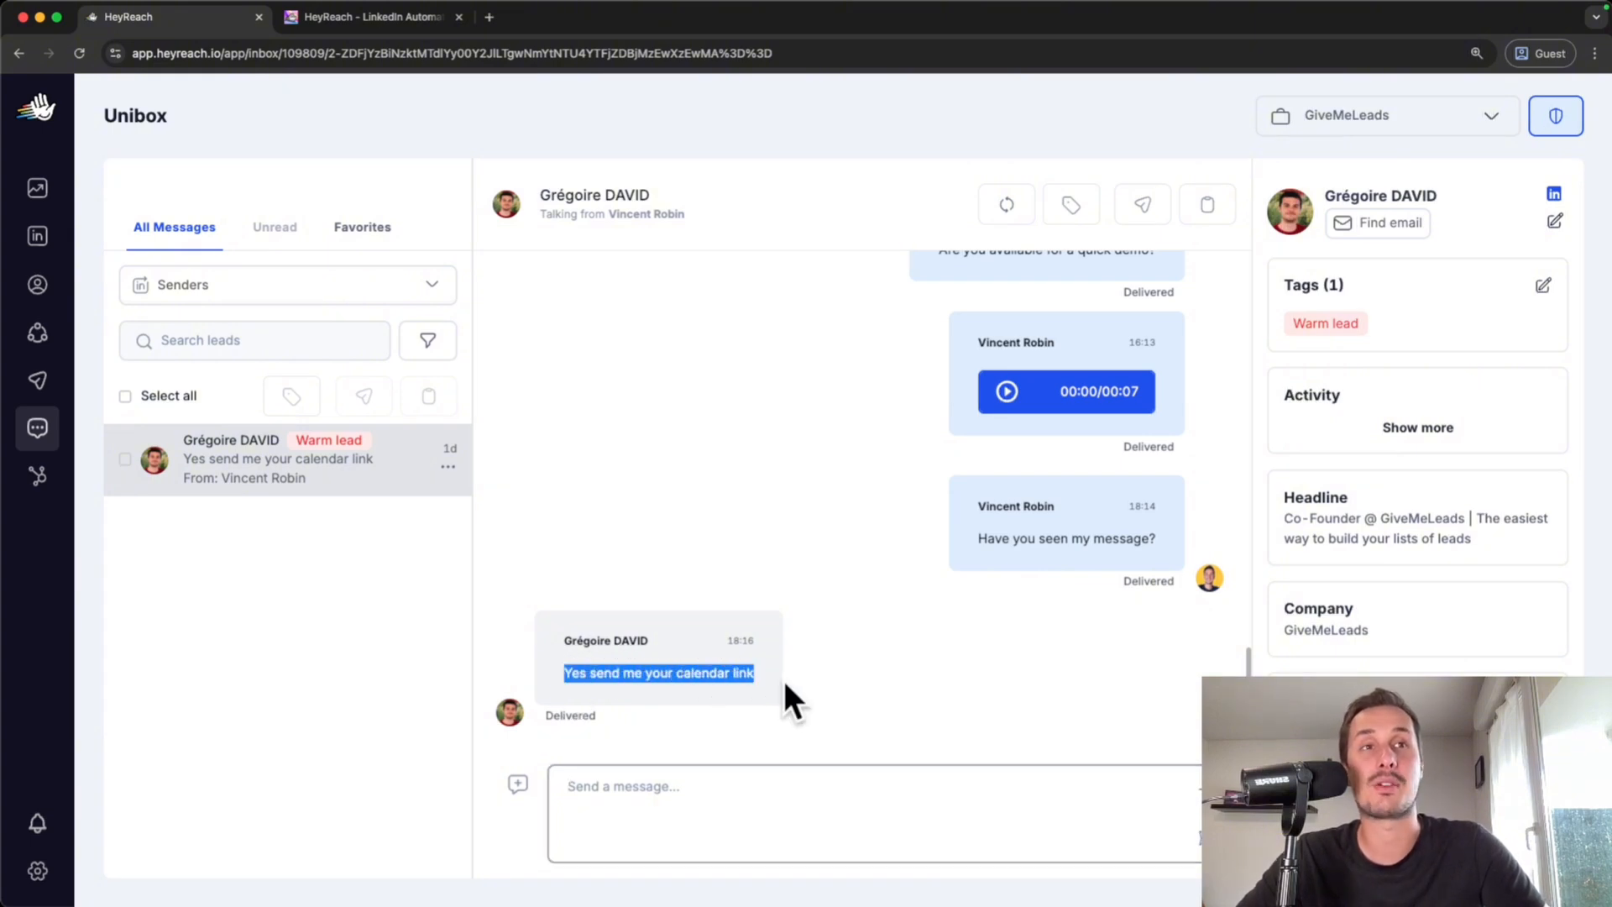
{"action": "left_click", "coordinate": [904, 685]}
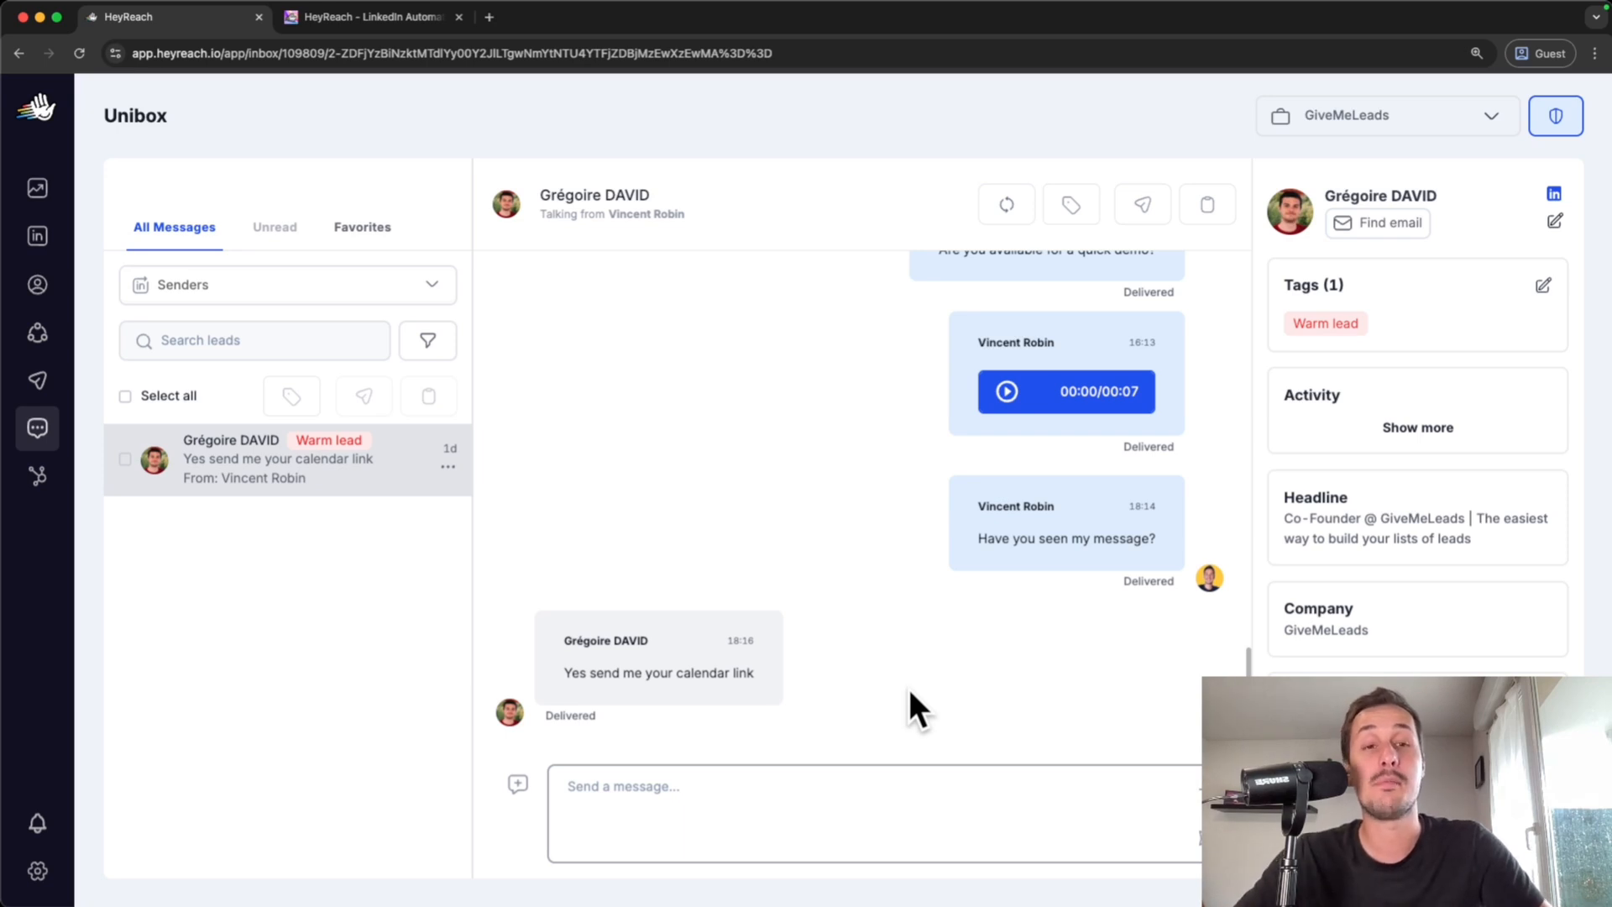
{"action": "left_click", "coordinate": [638, 786]}
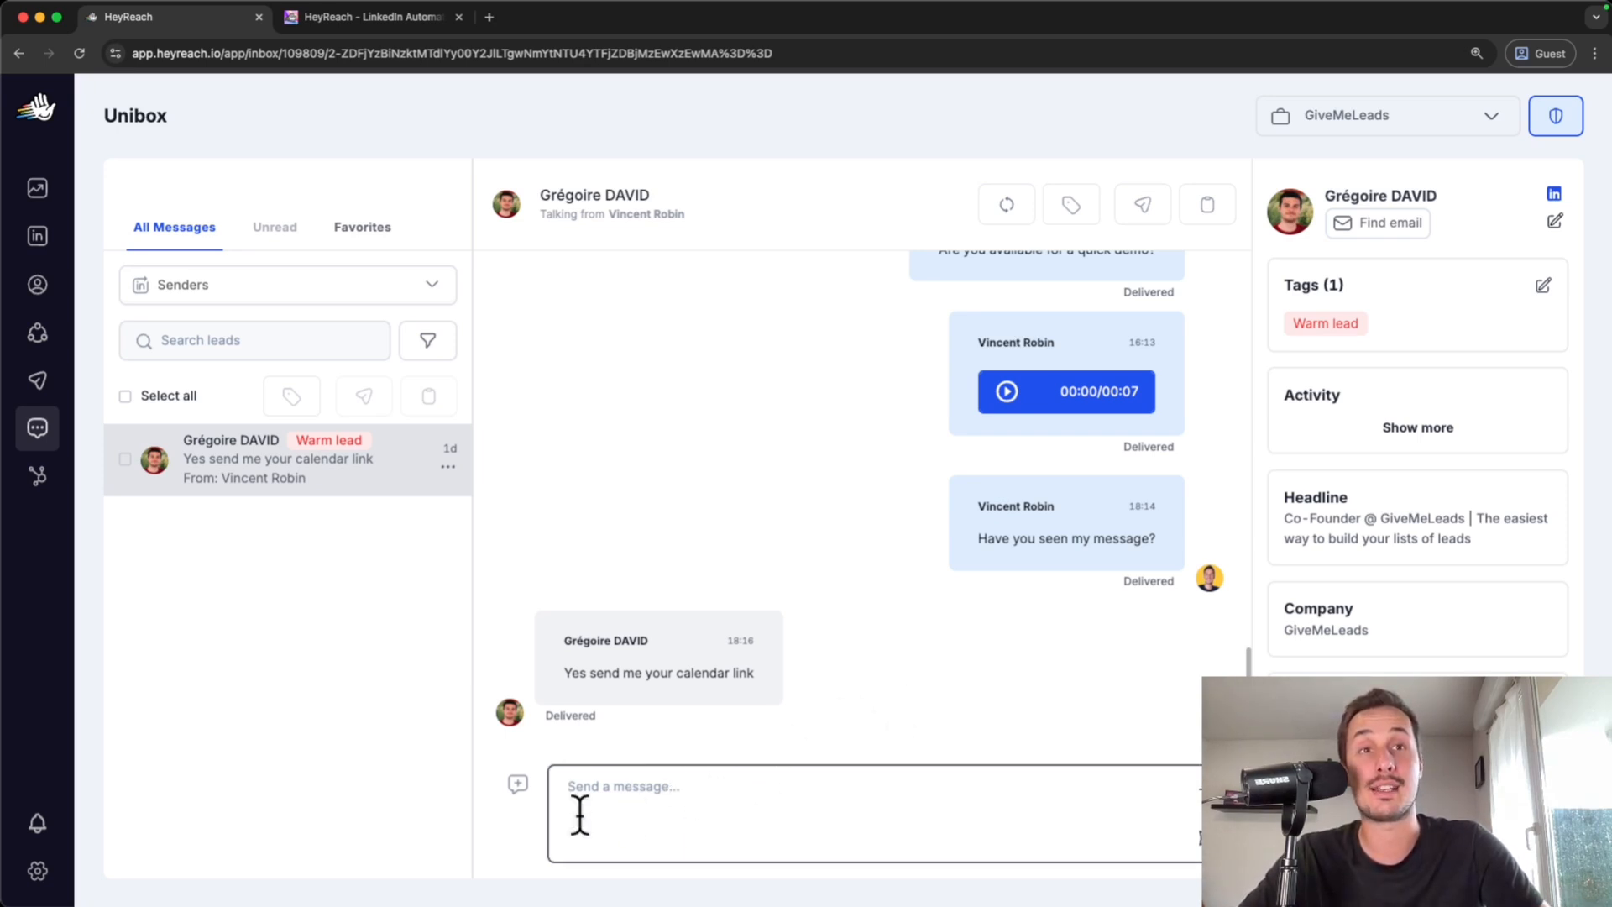
{"action": "type", "text": "Here is my link:"}
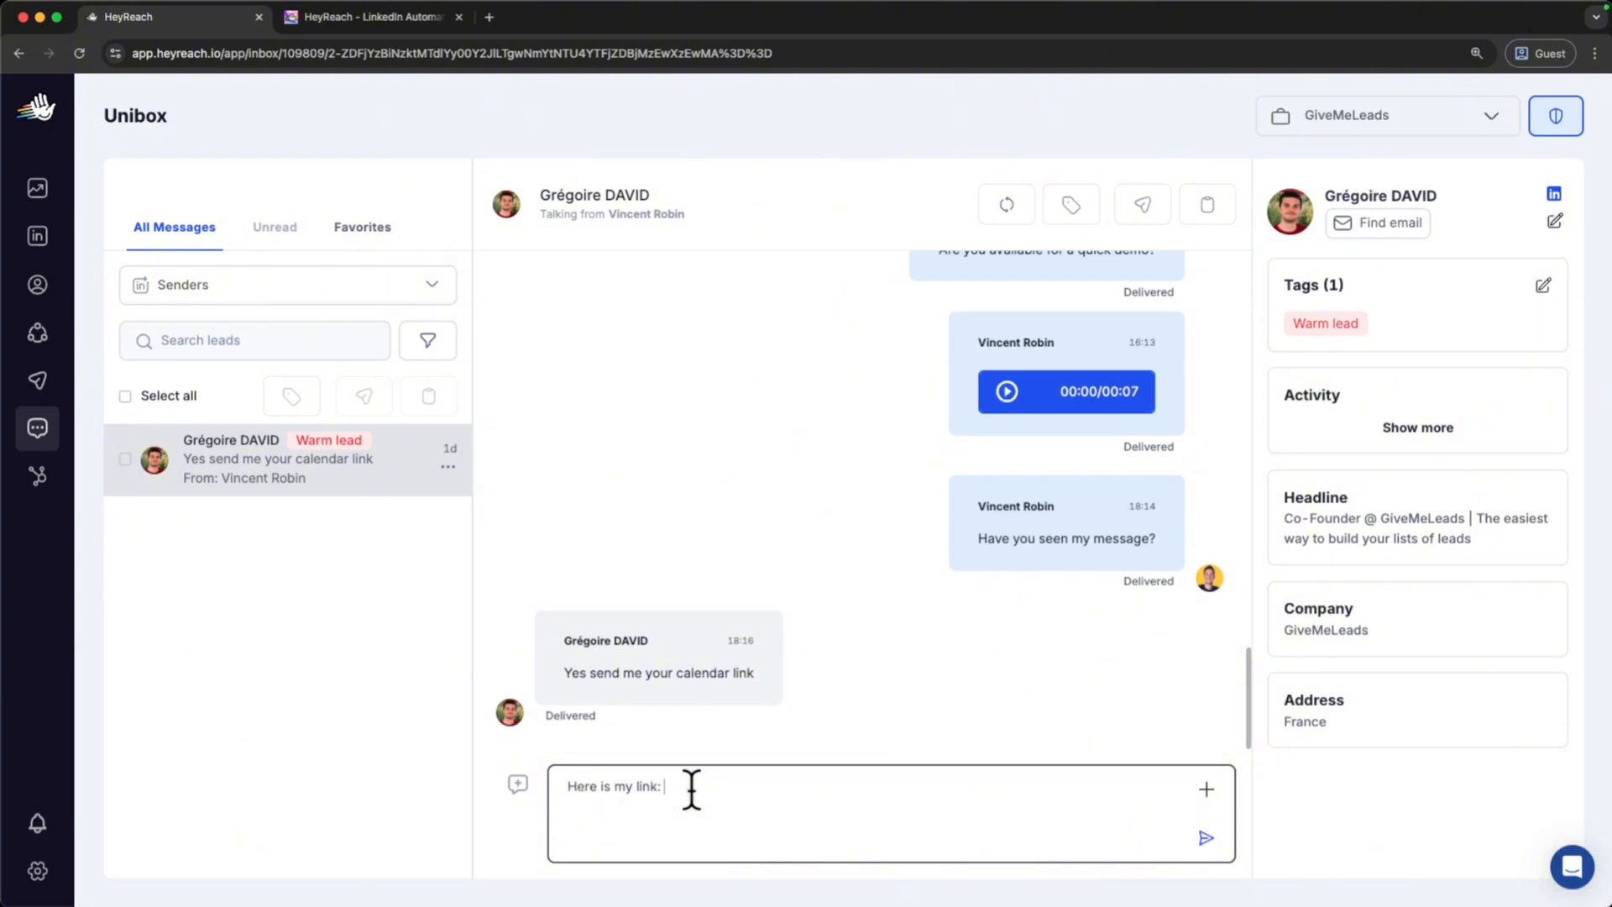
{"action": "left_click_drag", "start_coordinate": [690, 788], "coordinate": [543, 804]}
{"action": "left_click", "coordinate": [980, 828]}
{"action": "left_click", "coordinate": [1207, 838]}
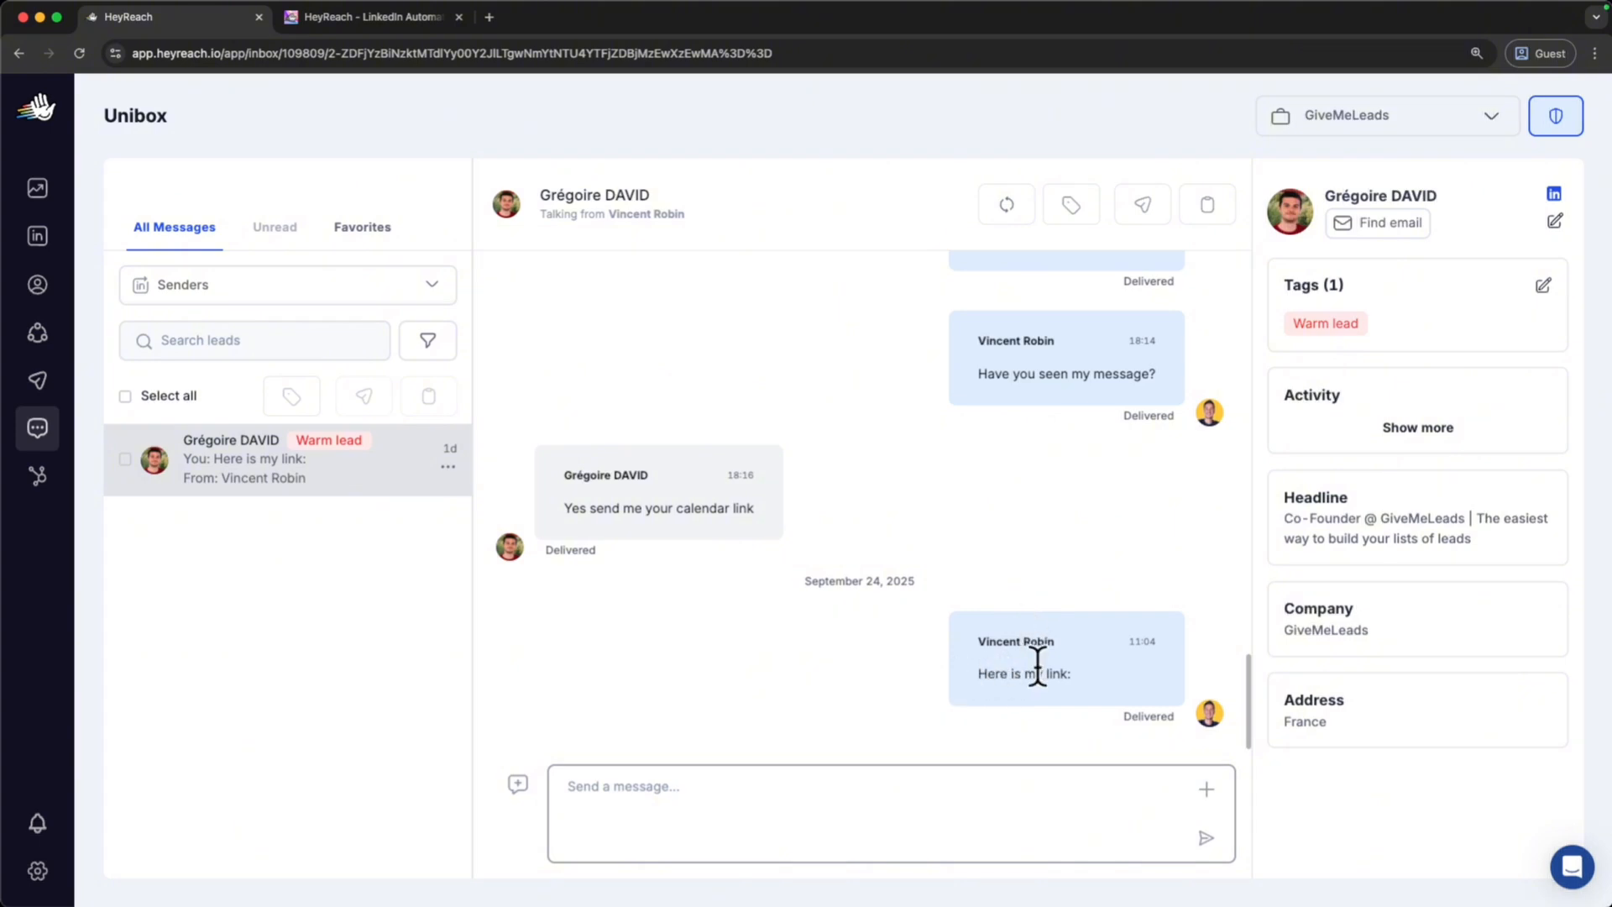
{"action": "left_click", "coordinate": [1207, 793]}
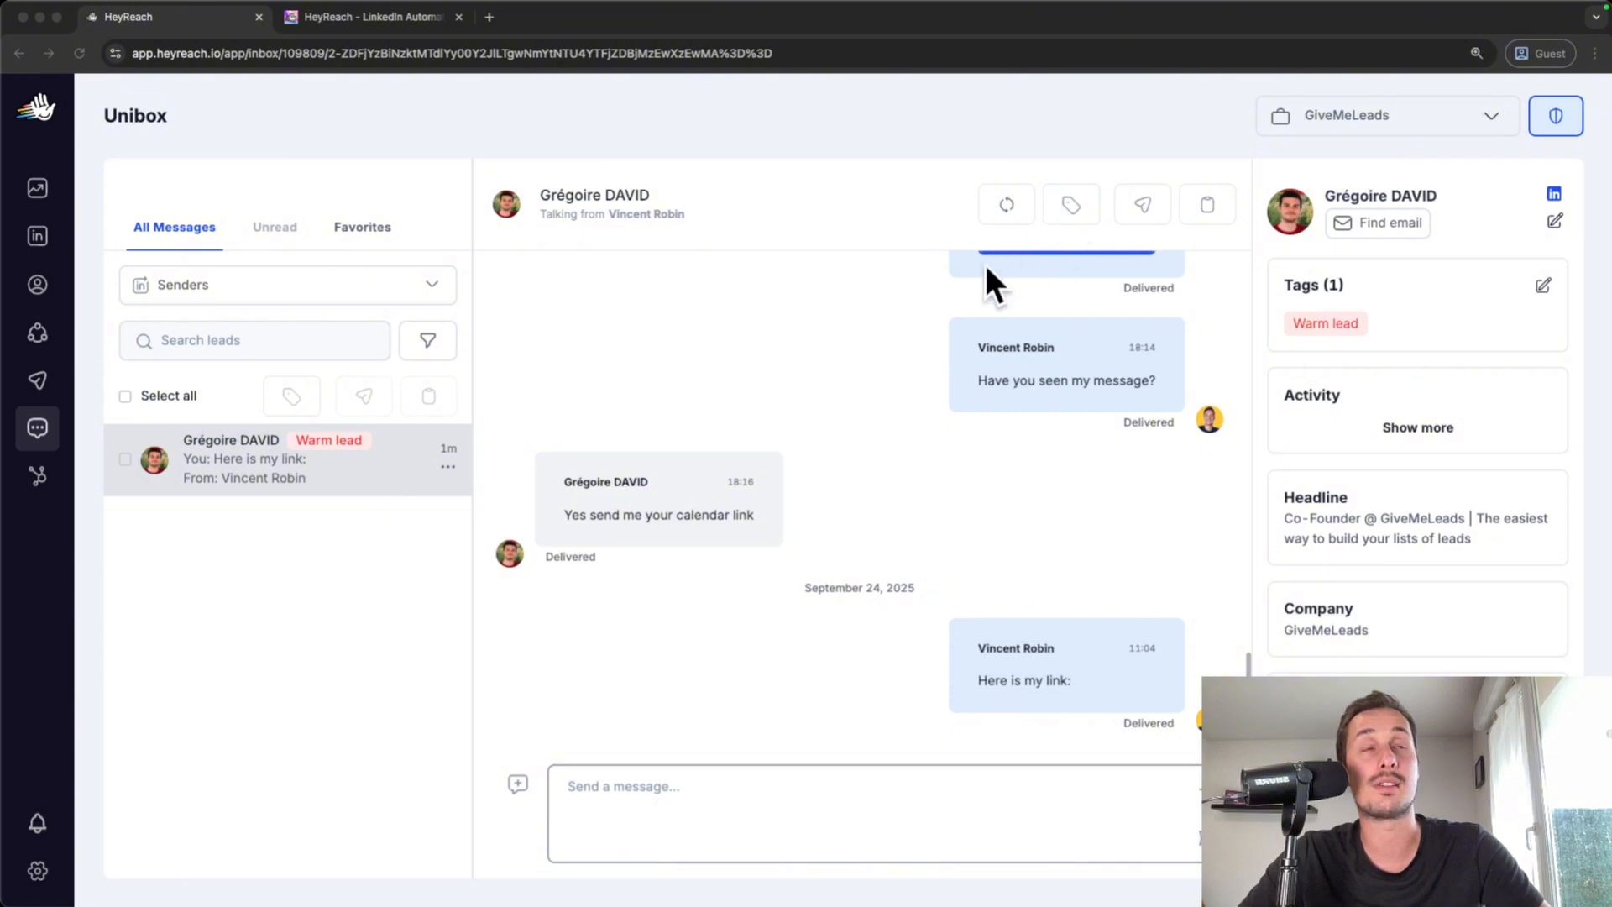
Replace the lead's "Warm lead" tag with the "Interested" tag in the open conversation.
{"action": "left_click", "coordinate": [1075, 220]}
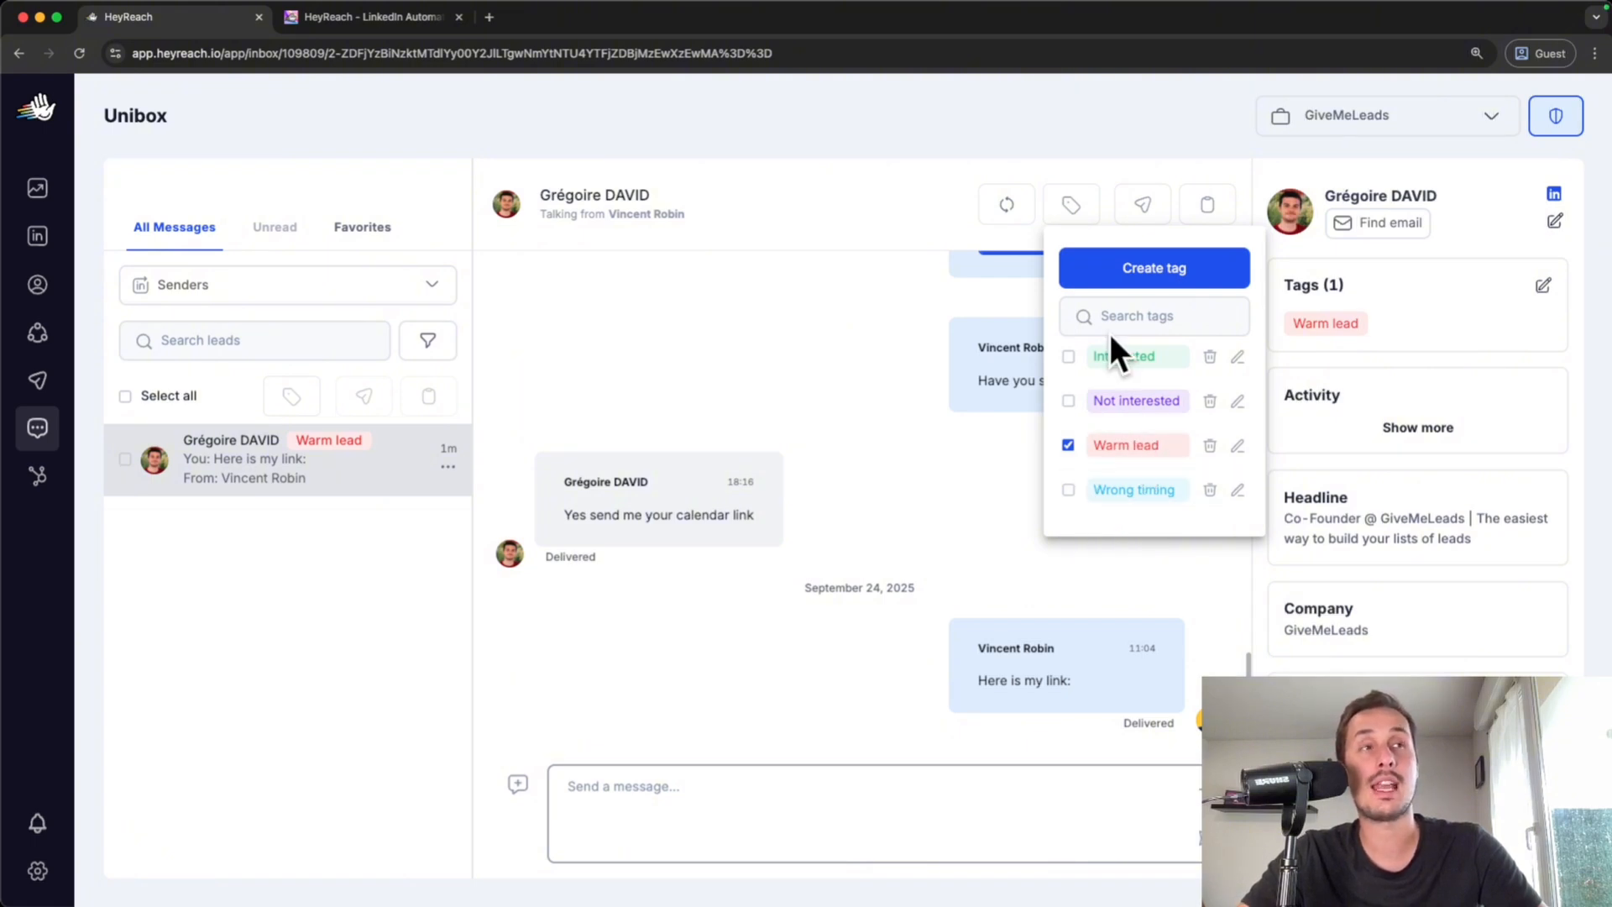
{"action": "left_click", "coordinate": [1068, 445]}
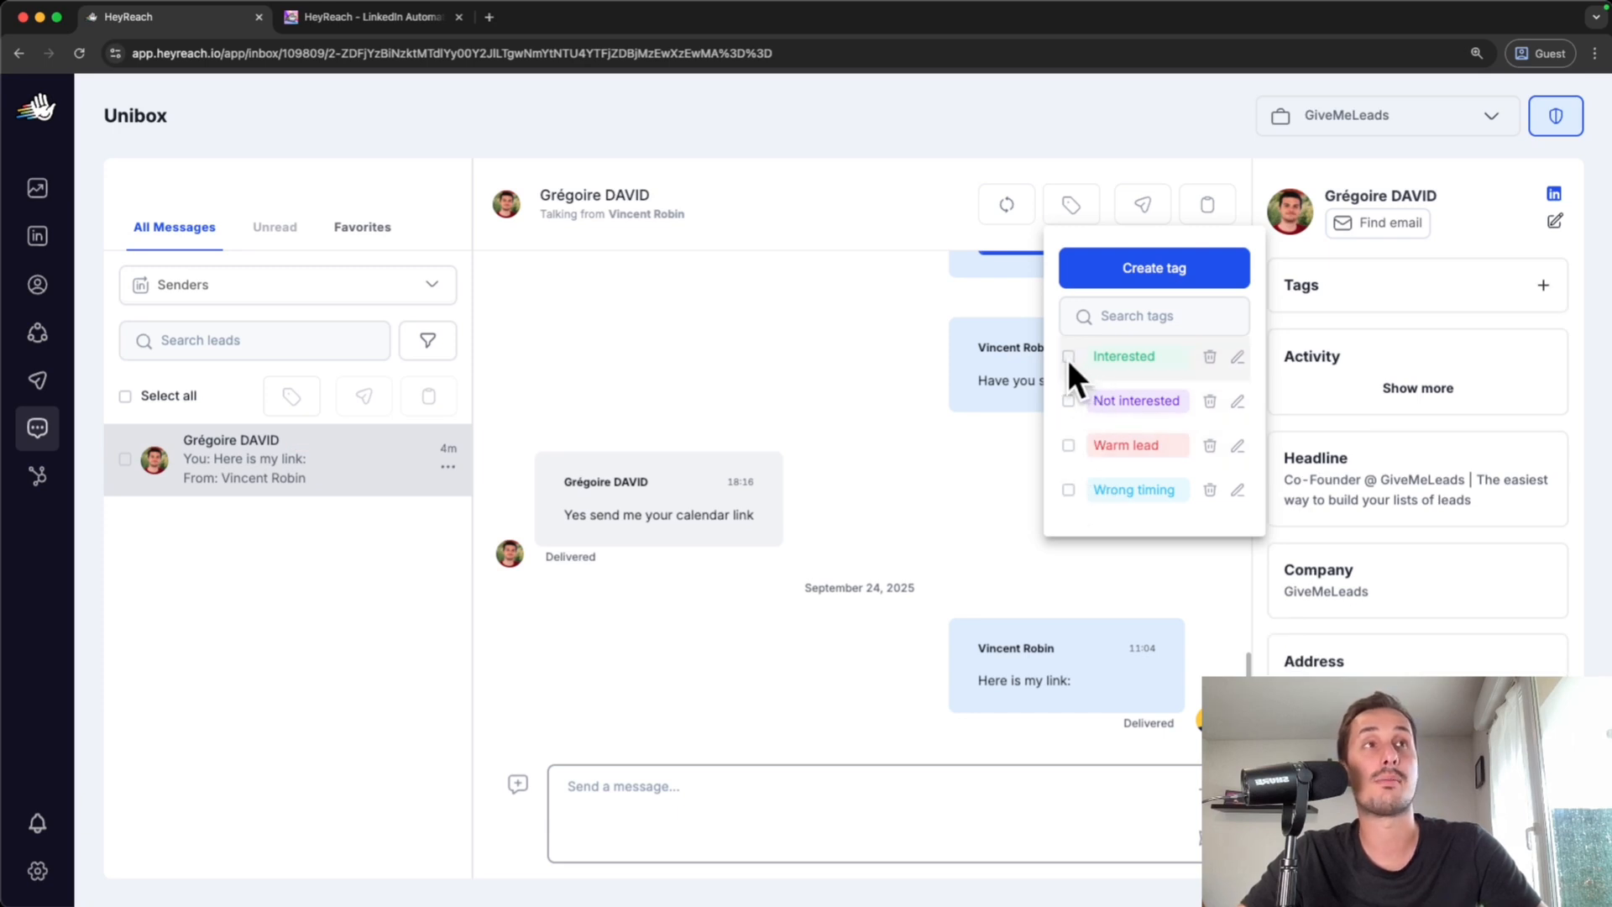
{"action": "left_click", "coordinate": [1066, 357]}
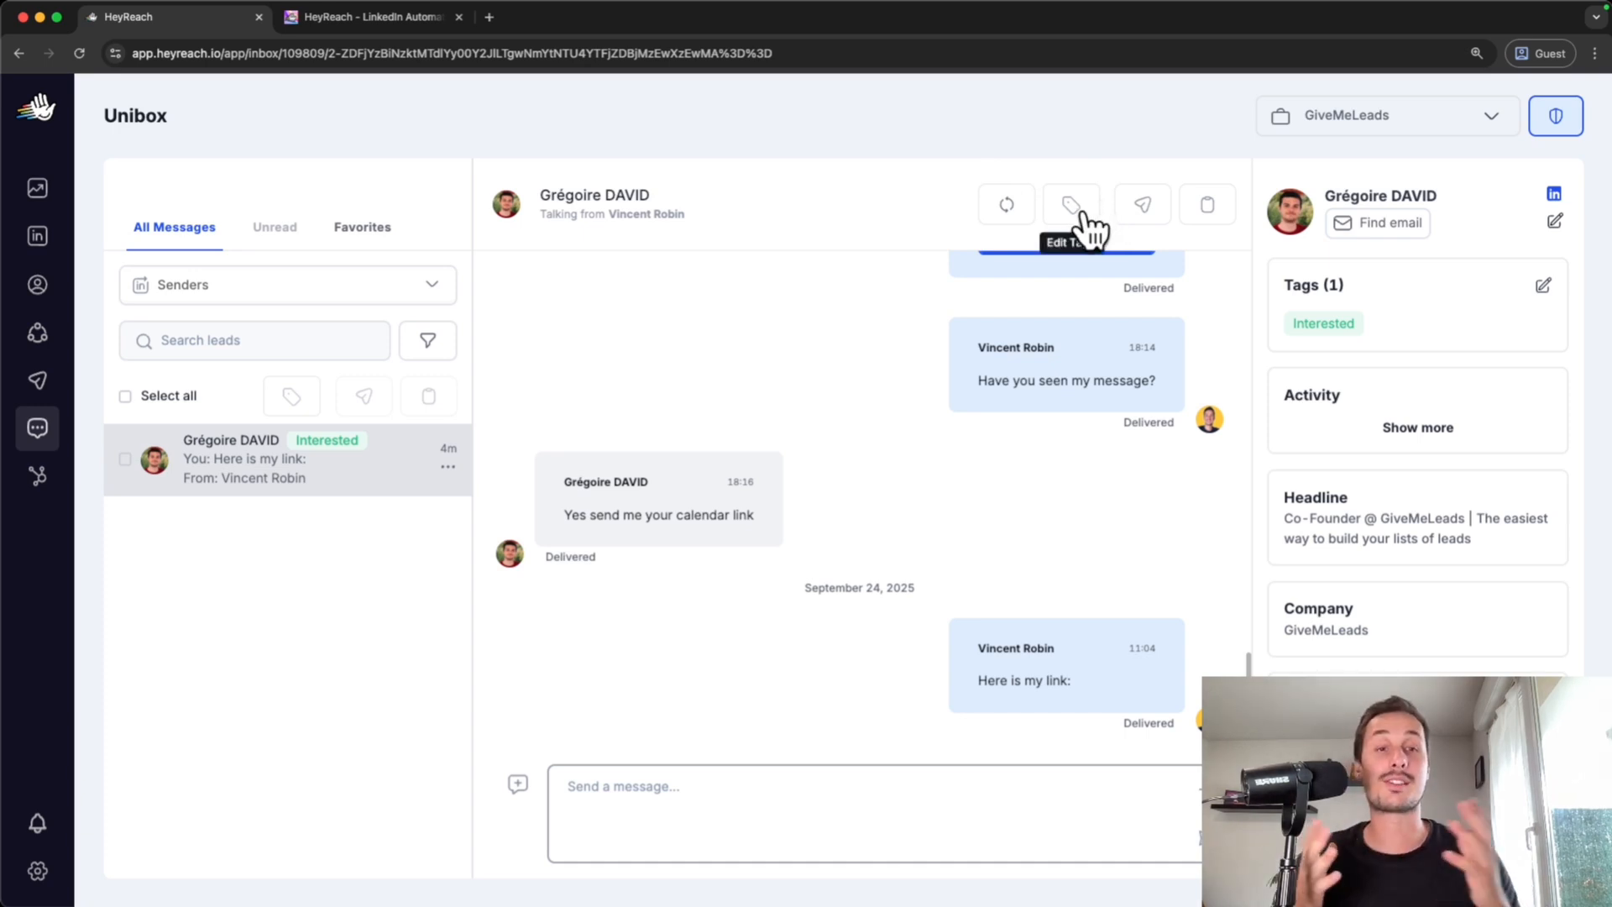
{"action": "scroll", "coordinate": [922, 284], "scroll_direction": "down", "scroll_amount": 1}
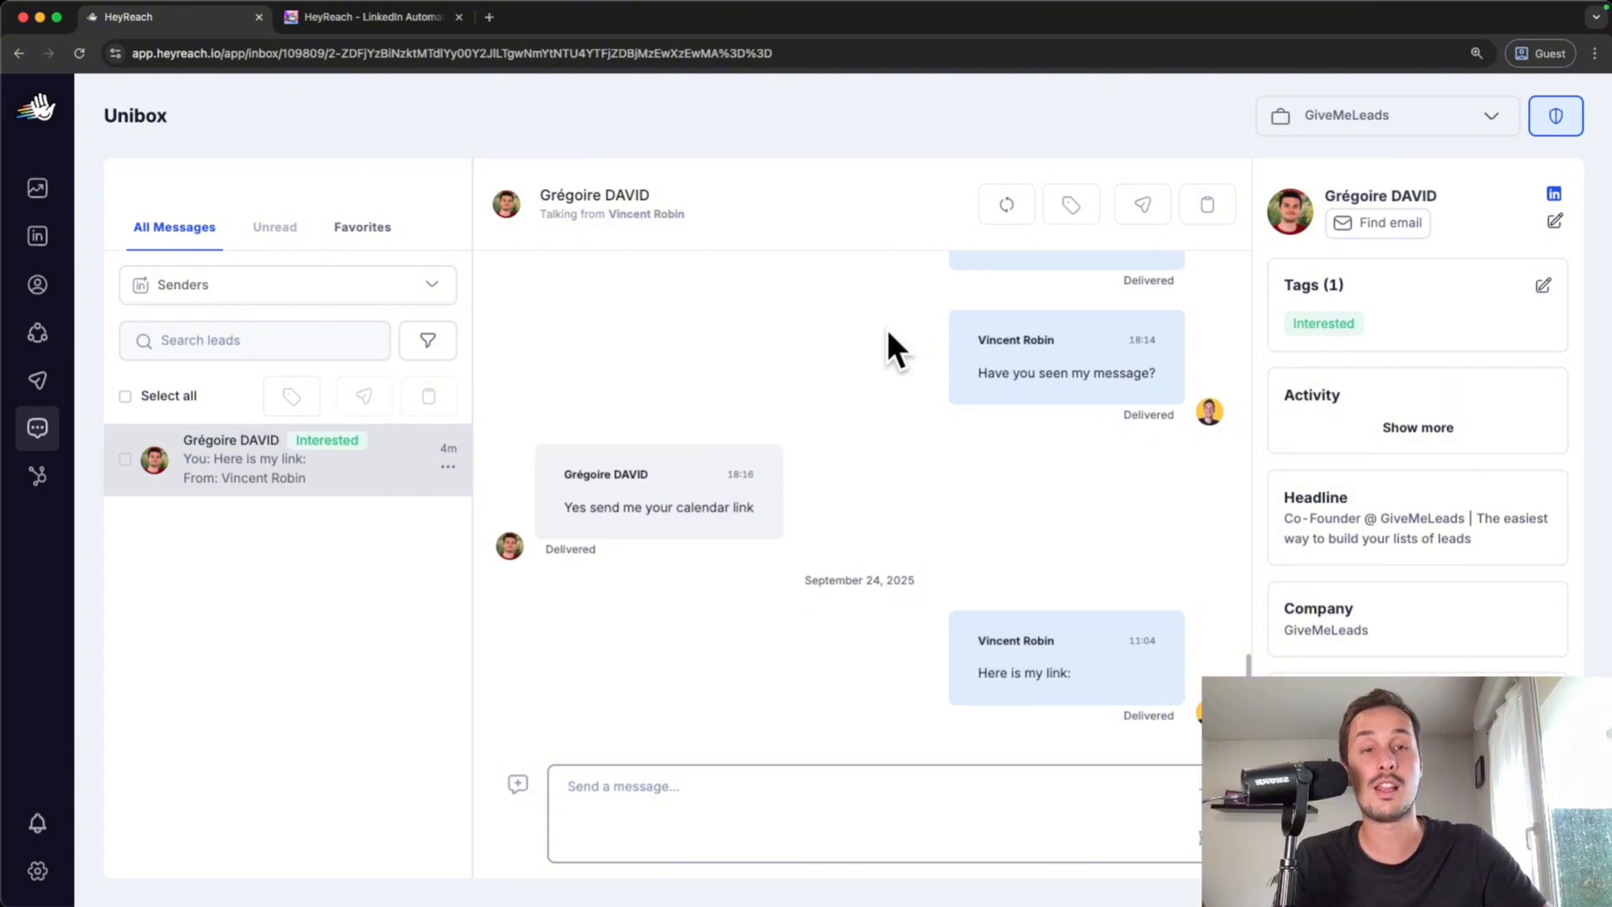